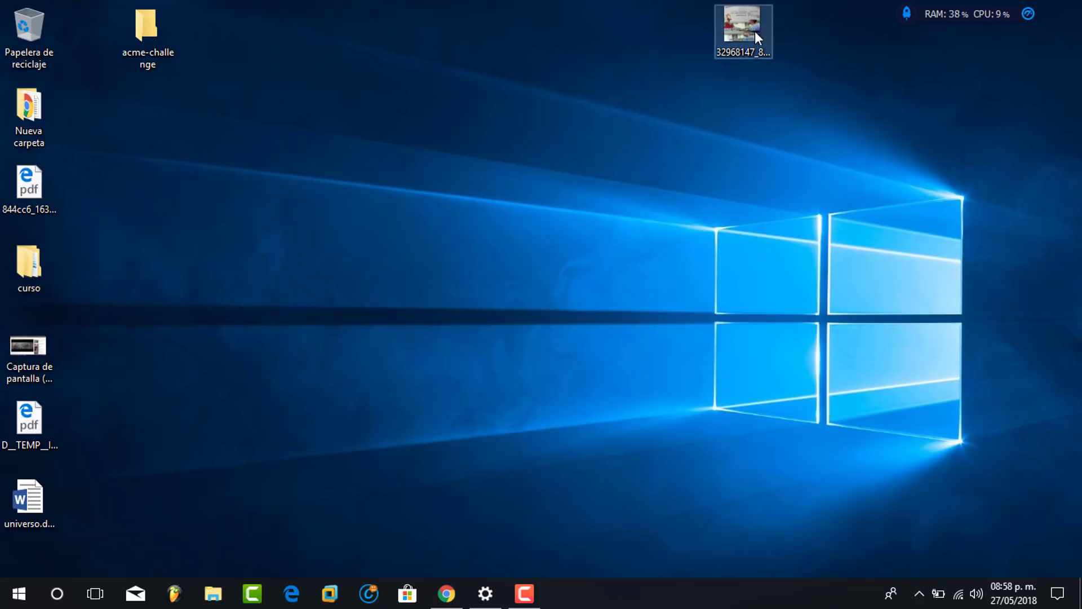
- Move the image file under acme-challenge and open conocimientoshackers.com in Chrome
drag(755, 31, 158, 96)
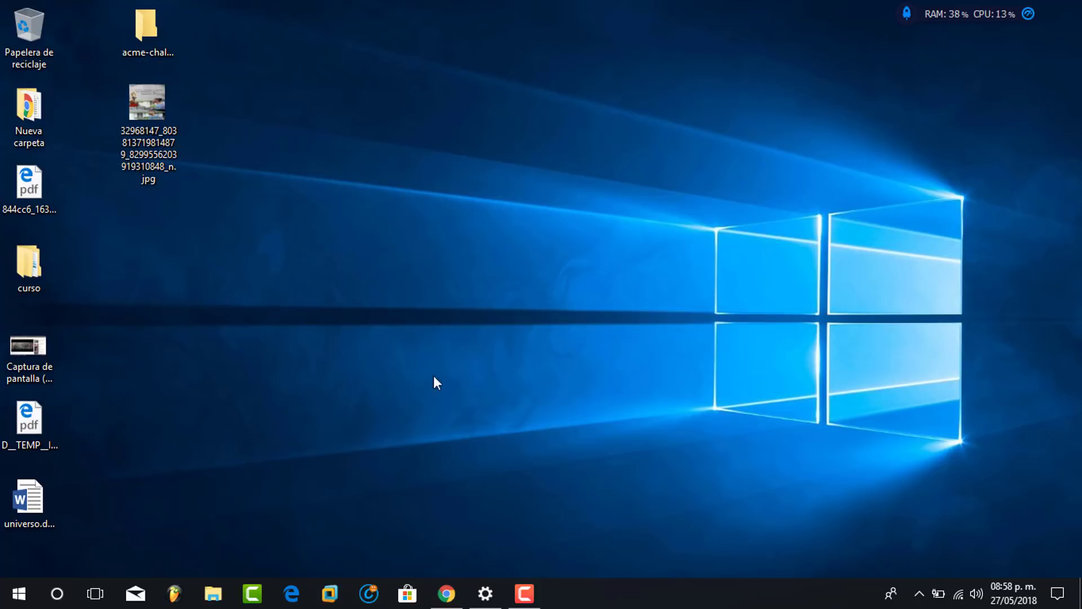
click(447, 593)
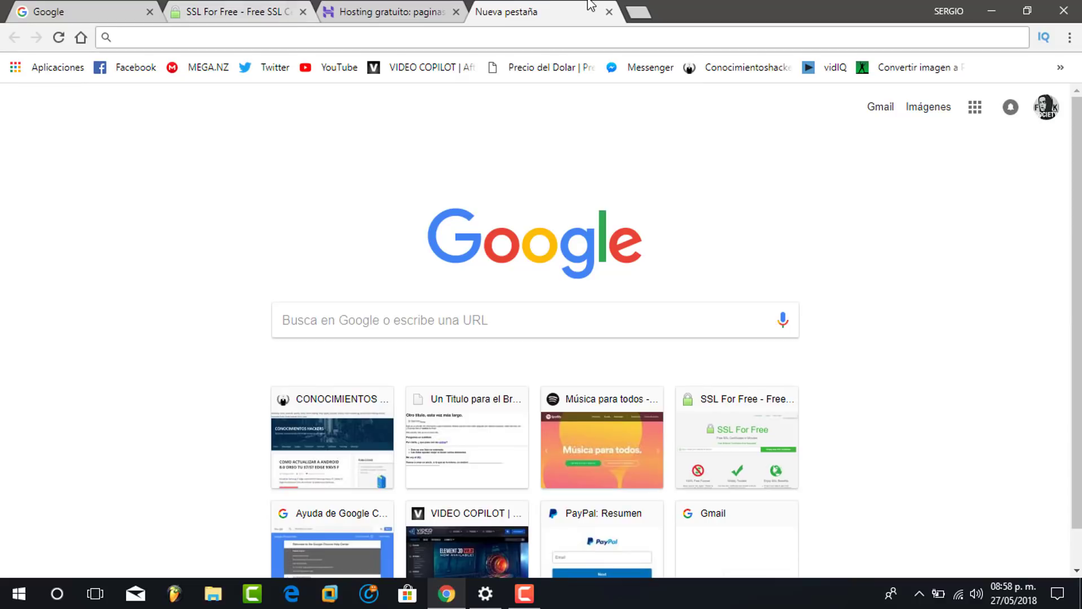
text(cono)
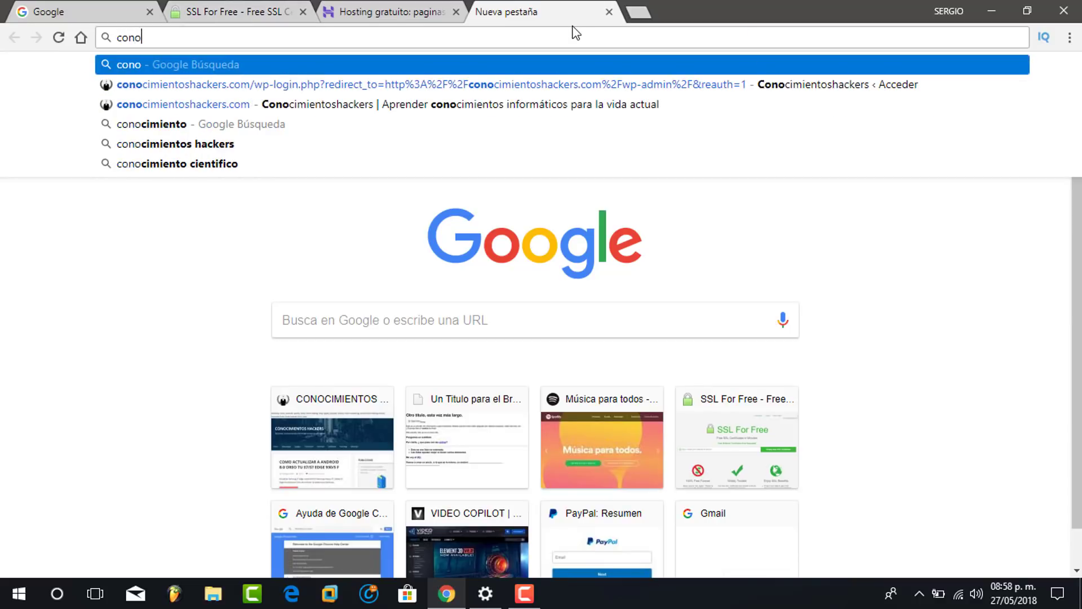
key(Down)
key(Down)
key(Return)
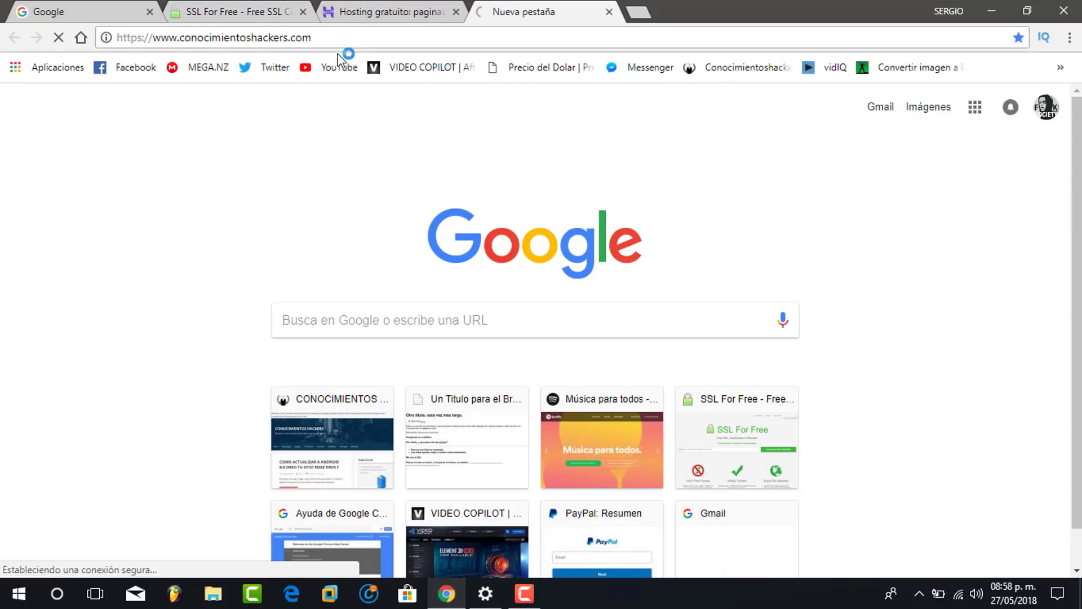
- Review the blog's secure address and page, glance at the free hosting tab, then close the blog tab
drag(353, 44, 147, 45)
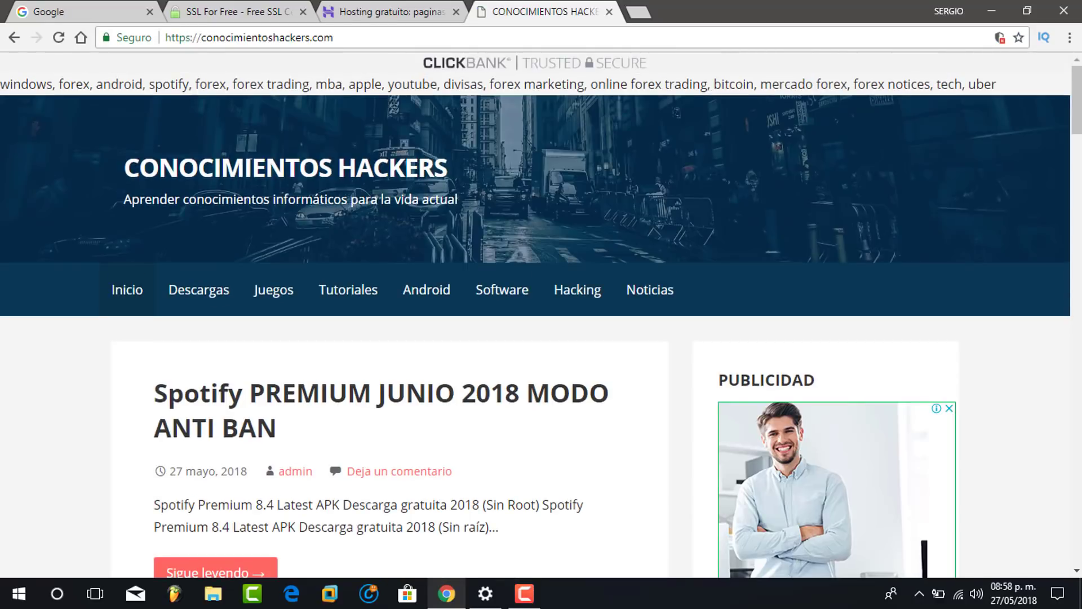
scroll(541, 316, down, 15)
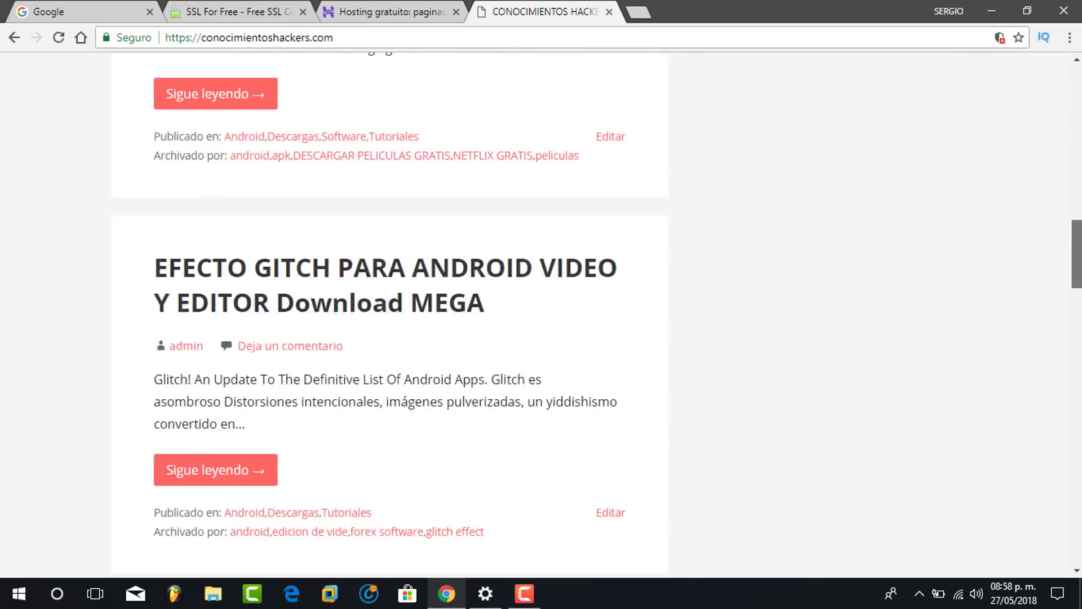
scroll(541, 315, up, 15)
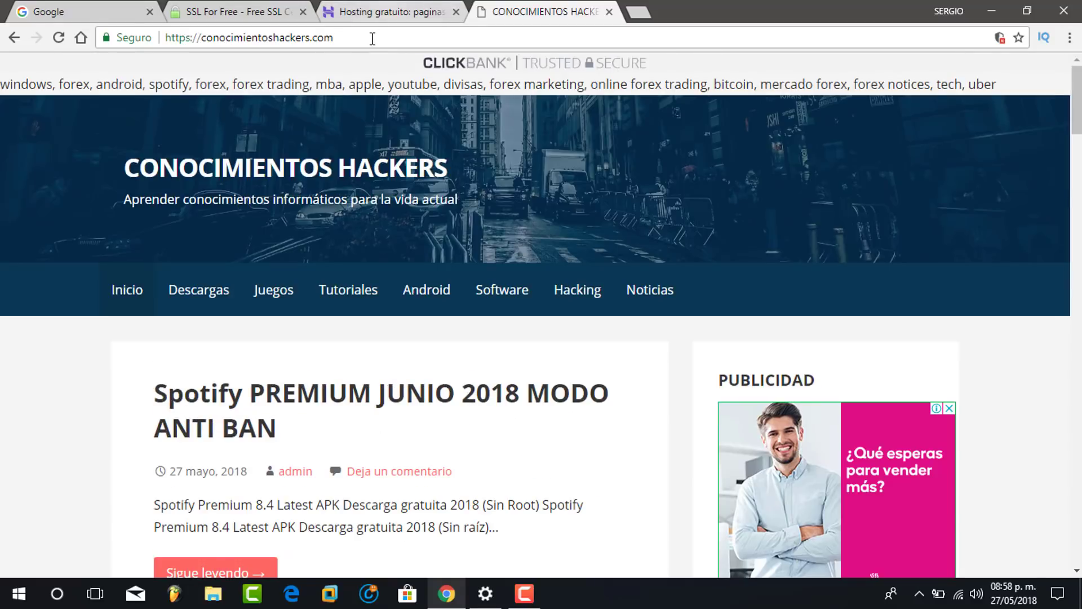
drag(369, 36, 149, 49)
click(349, 32)
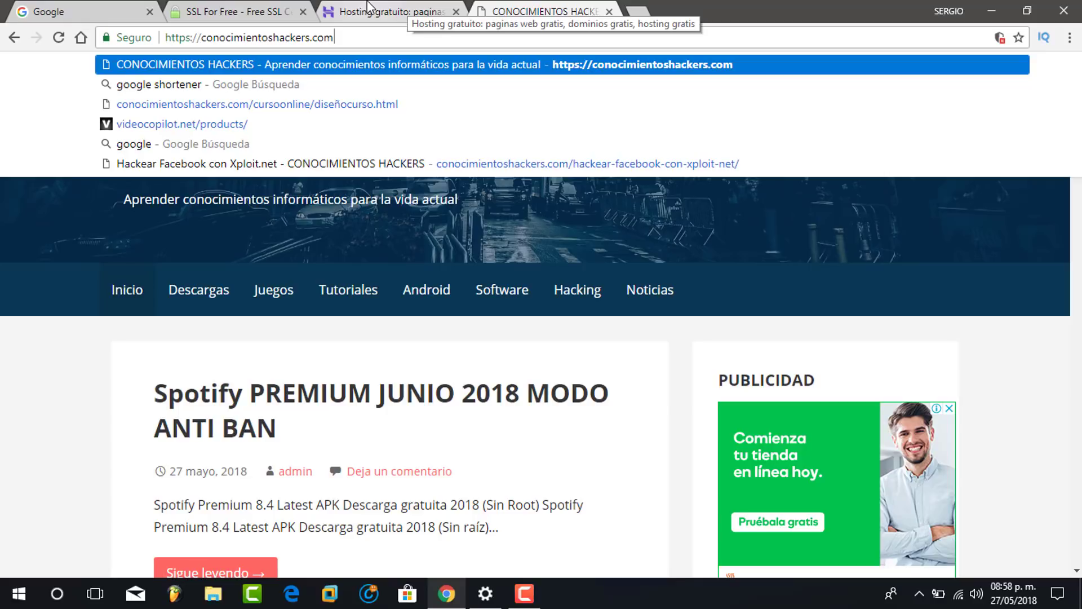
click(410, 7)
click(609, 7)
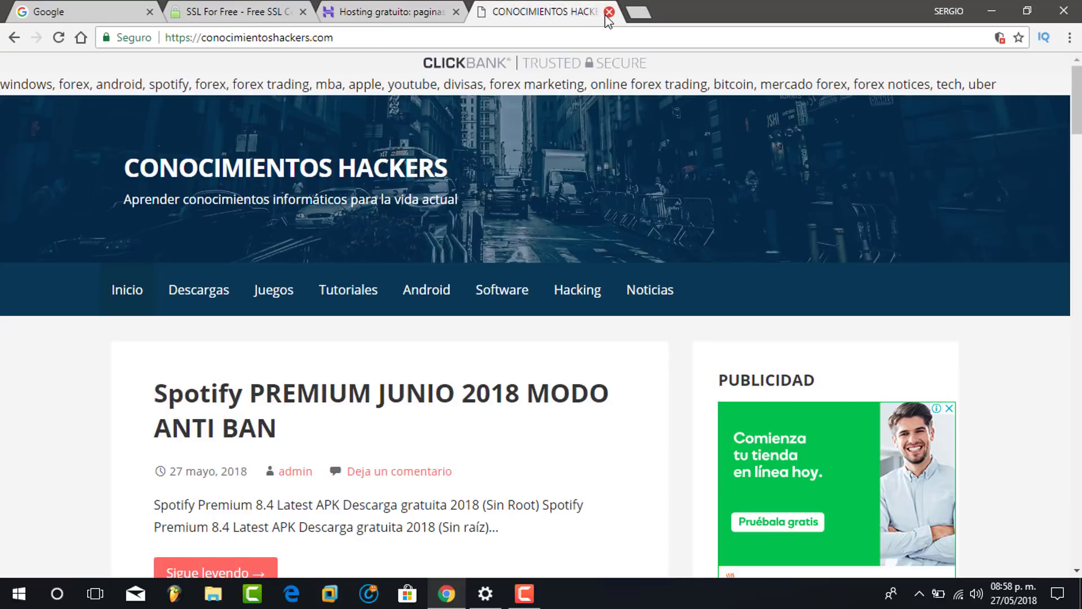
click(604, 13)
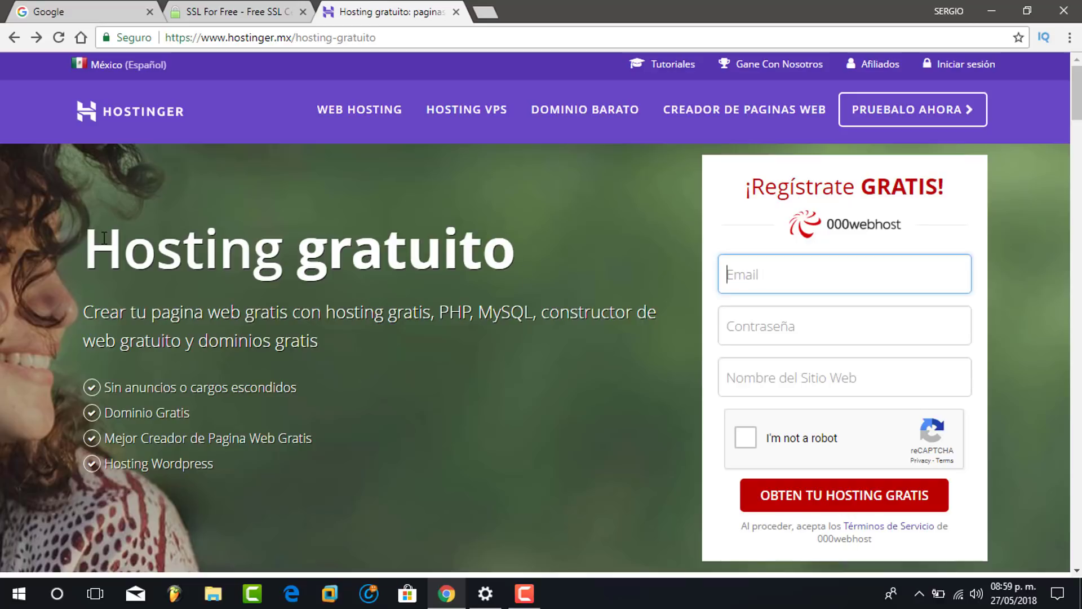
- Look over Hostinger's Hosting gratuito page and open a blank new tab
drag(85, 237, 383, 240)
click(432, 224)
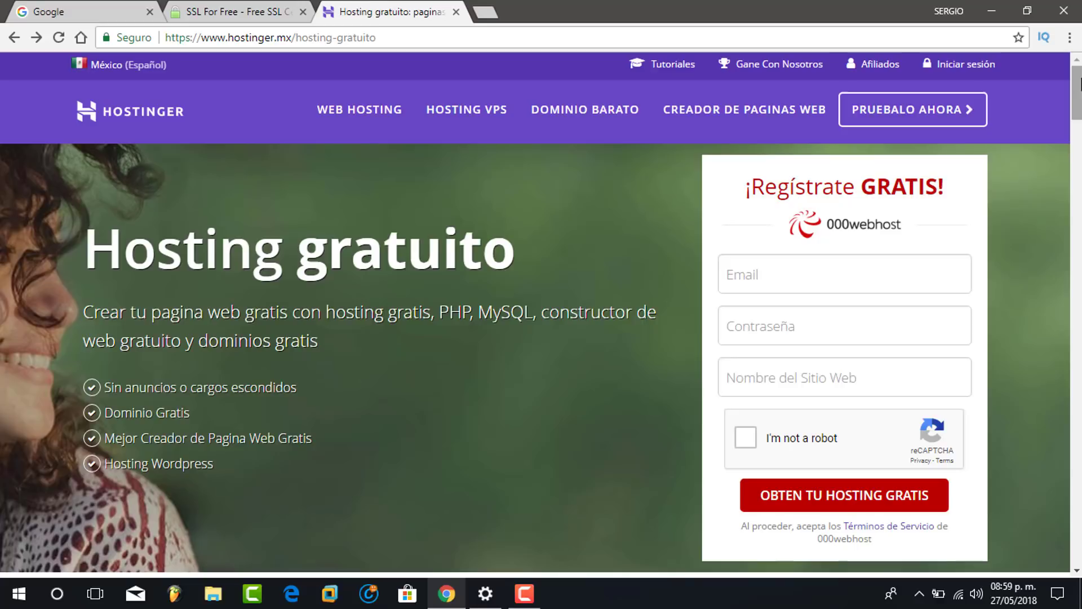
scroll(1079, 83, down, 1)
scroll(1078, 83, up, 1)
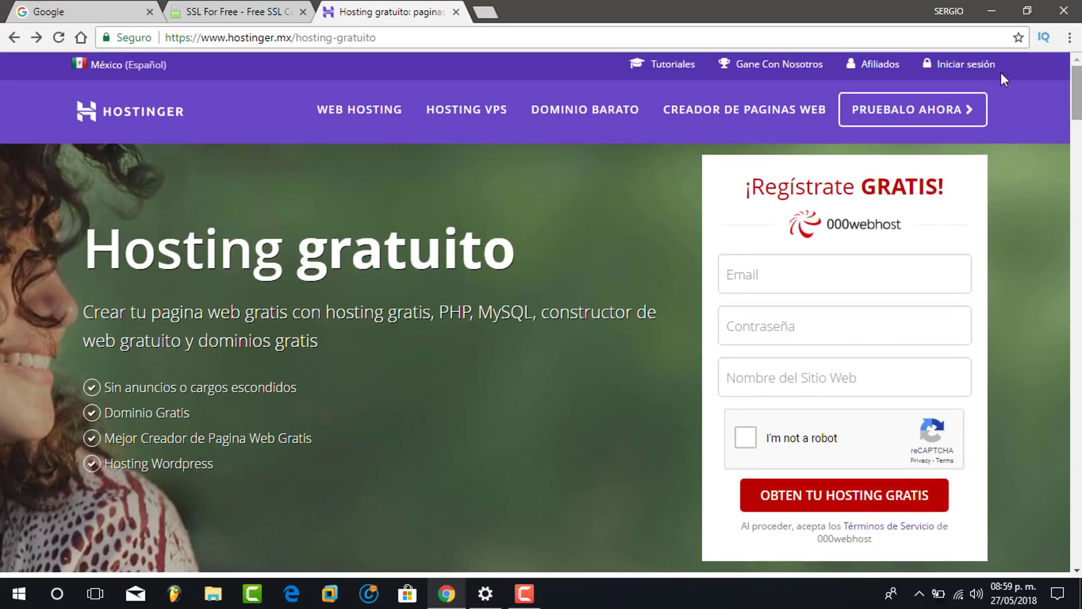
click(492, 15)
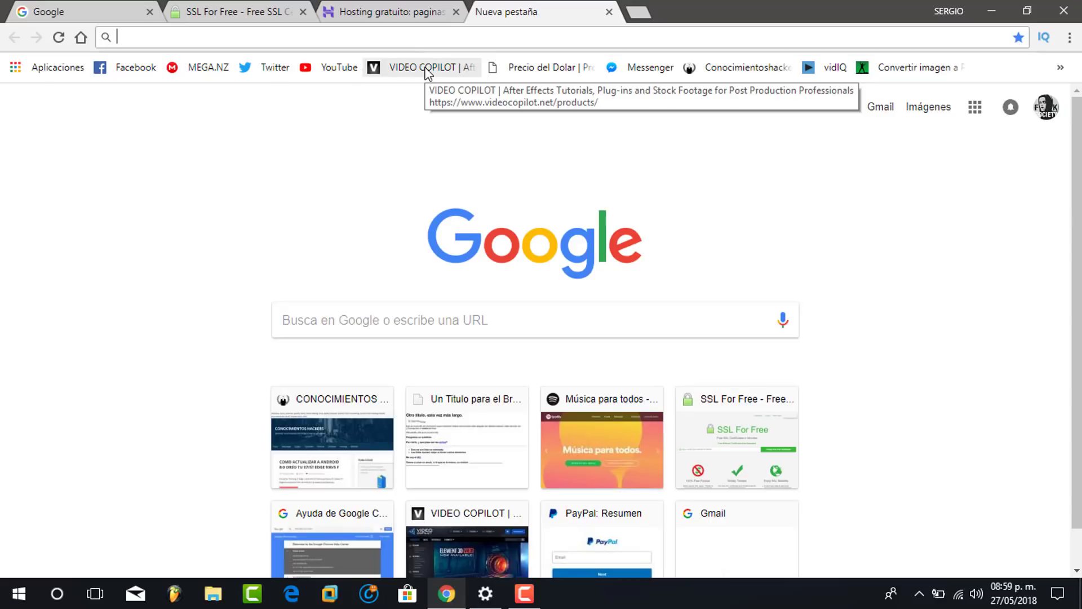
- Search Google for 'godaddy' and go to the GoDaddy site
text(google.com.mx)
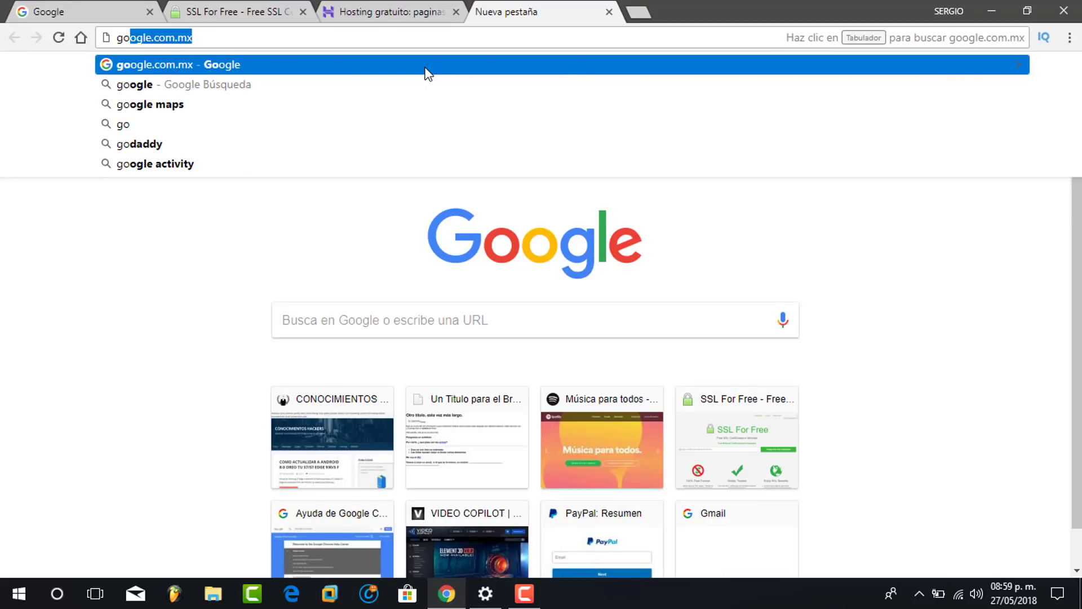
key(Down)
key(Down)
key(Down)
key(Down)
key(Return)
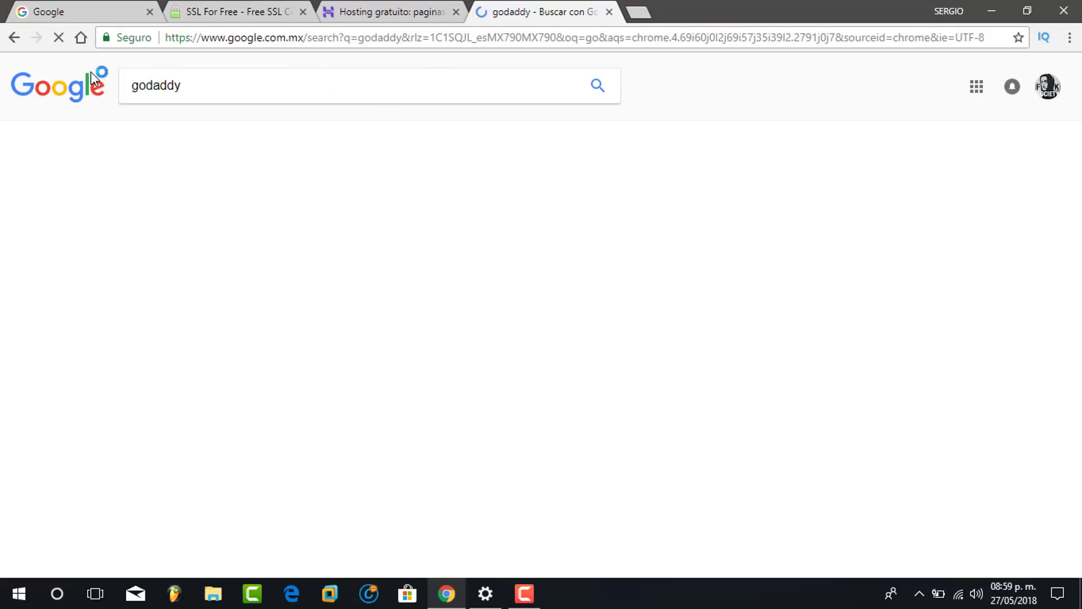
click(214, 345)
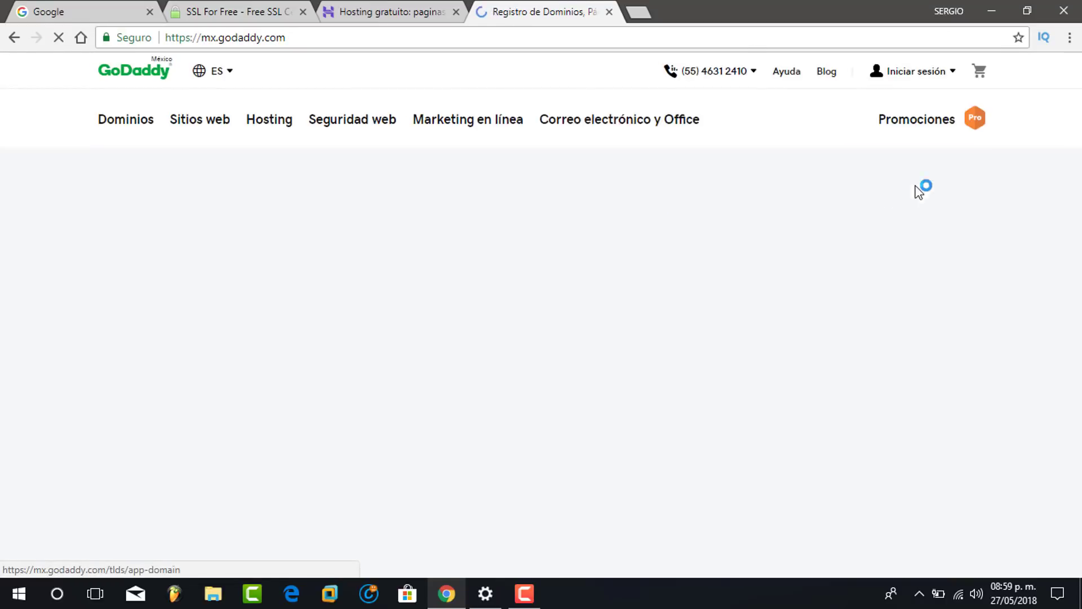
- Sign in to GoDaddy and manage the conocimientoshackers.com Web Hosting plan
click(915, 71)
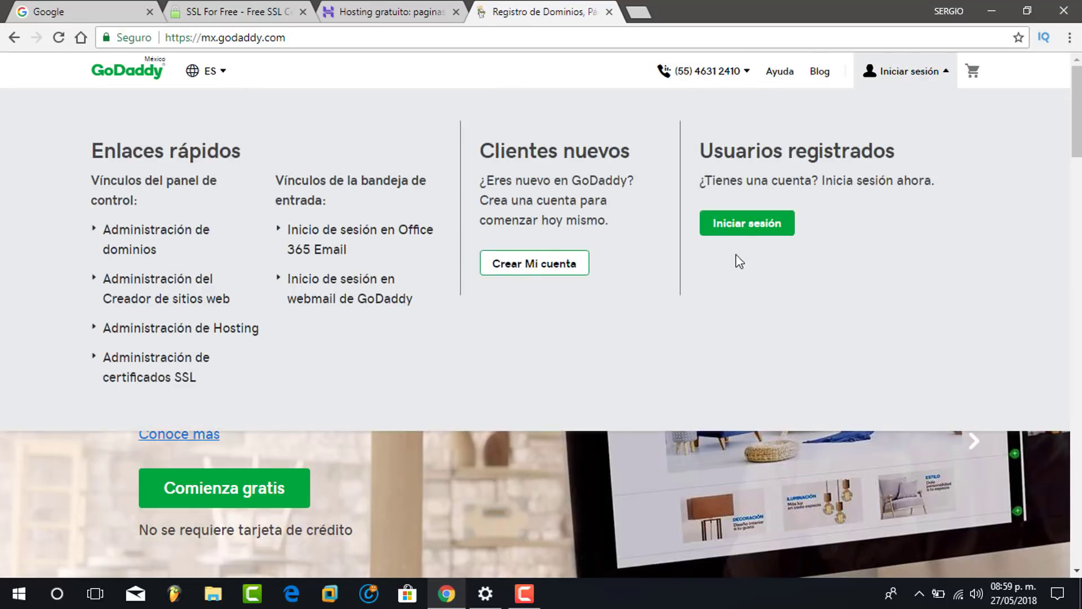
click(737, 227)
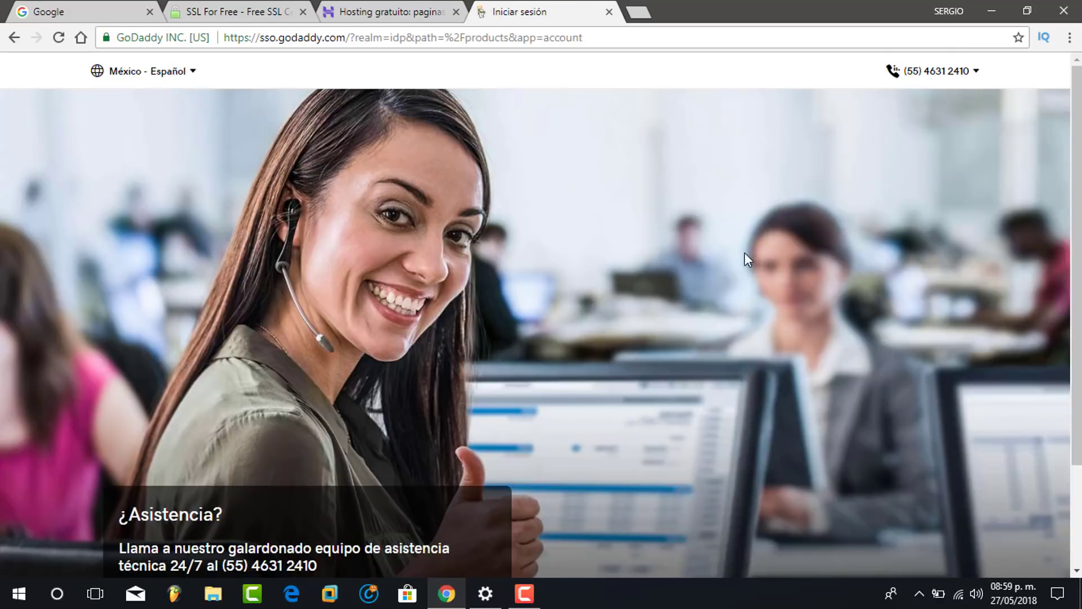
click(725, 434)
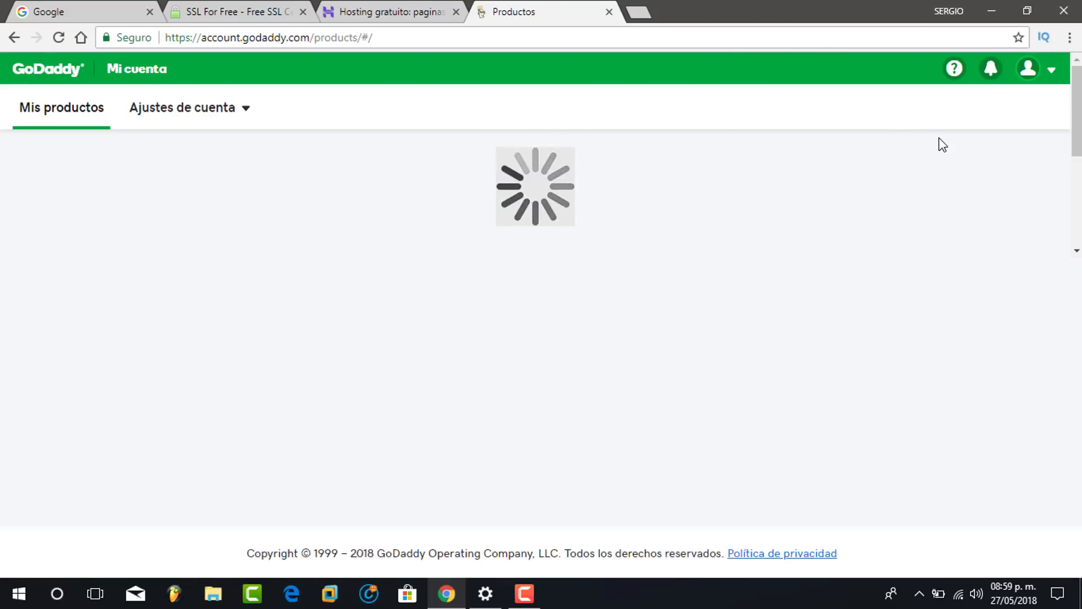
scroll(535, 316, down, 3)
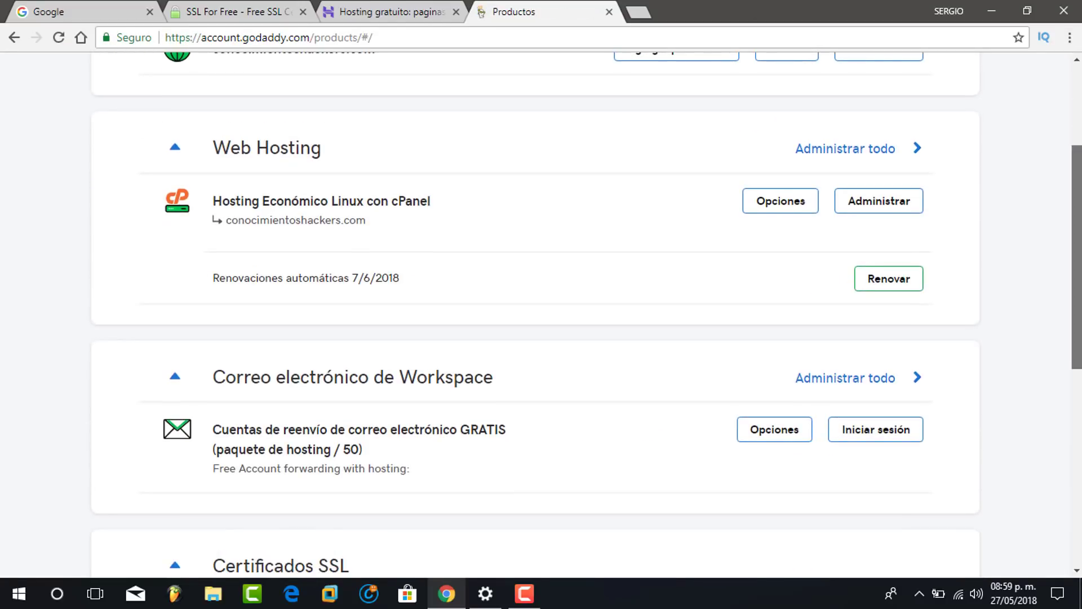
scroll(908, 195, up, 1)
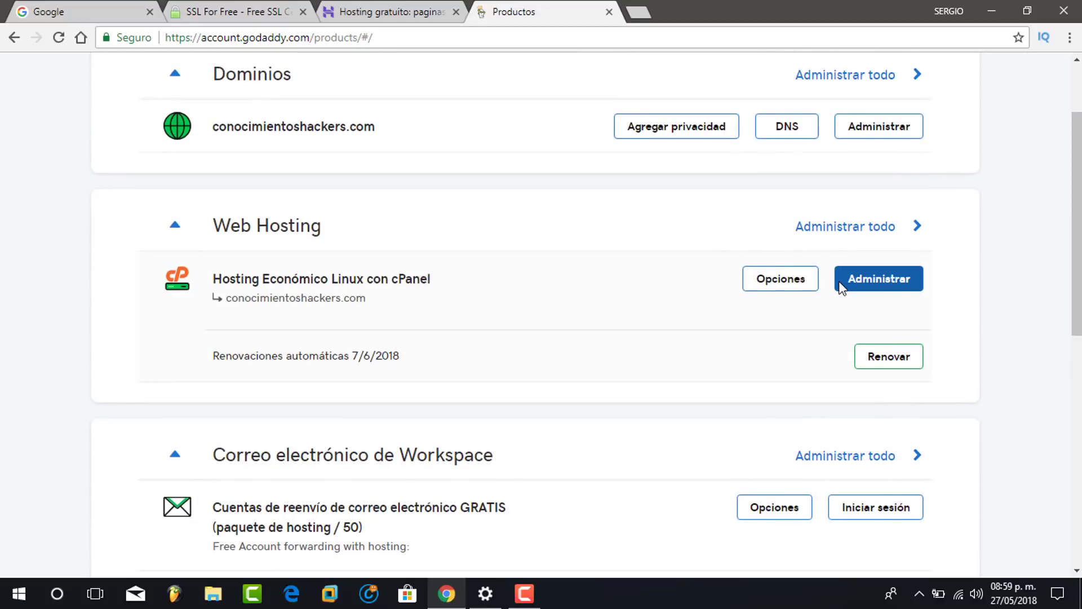
click(896, 289)
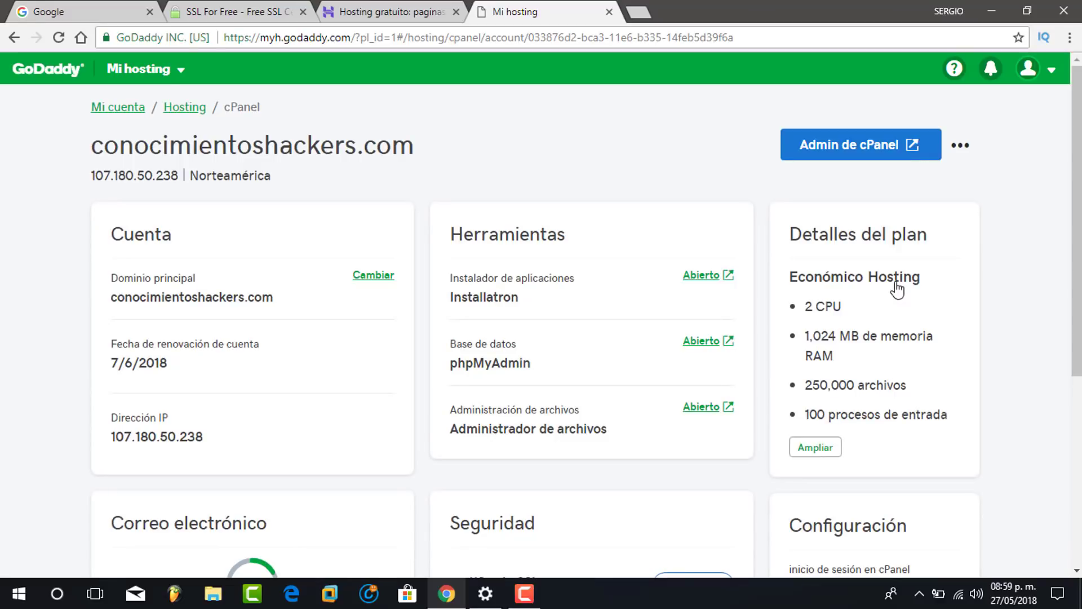
- Open the Admin de cPanel dashboard and inspect its CPU and usage stats
scroll(955, 223, down, 1)
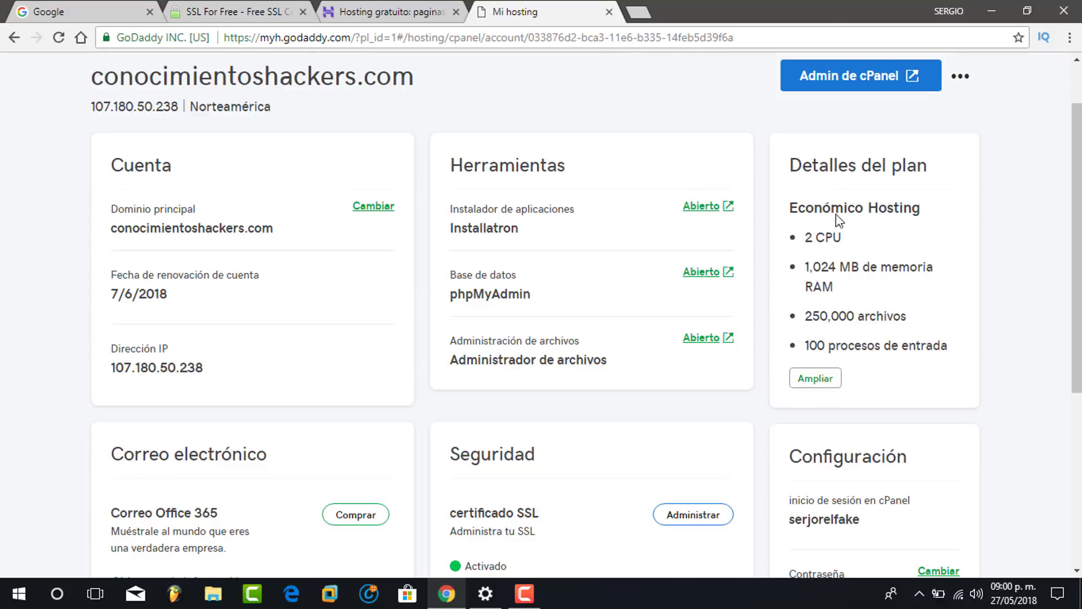
click(857, 80)
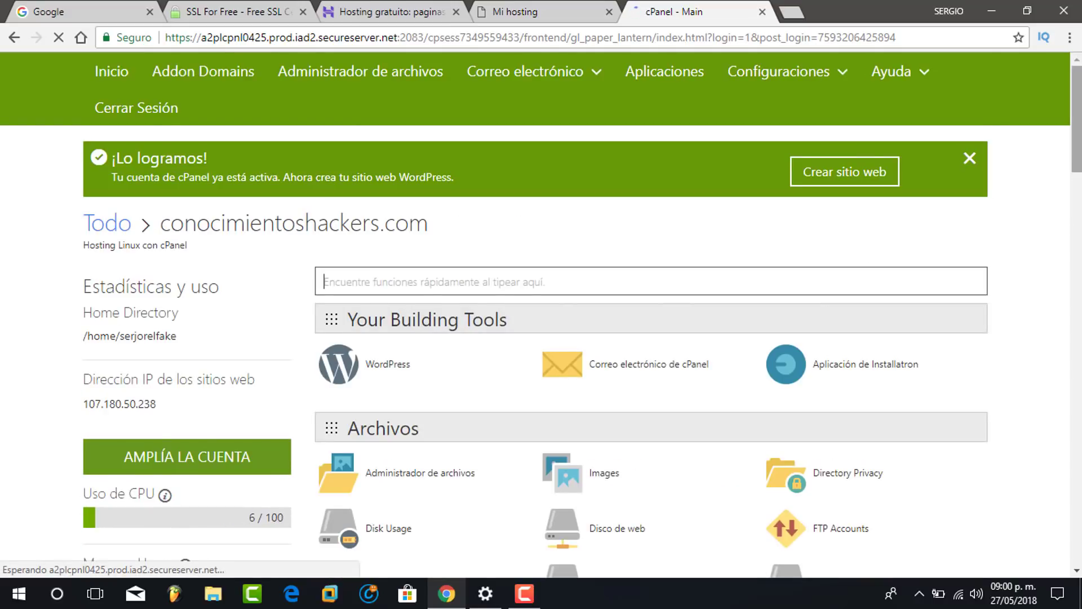
scroll(271, 280, down, 6)
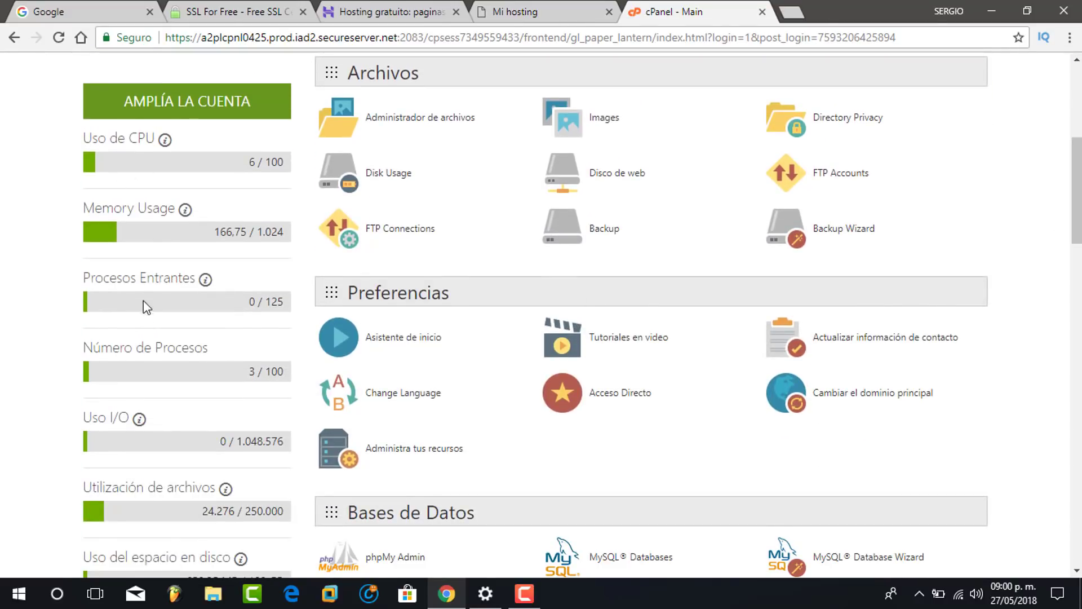
double_click(131, 133)
drag(243, 170, 2, 473)
click(3, 414)
- Scroll the cPanel Main sections and return to the Mi hosting overview
scroll(817, 172, down, 8)
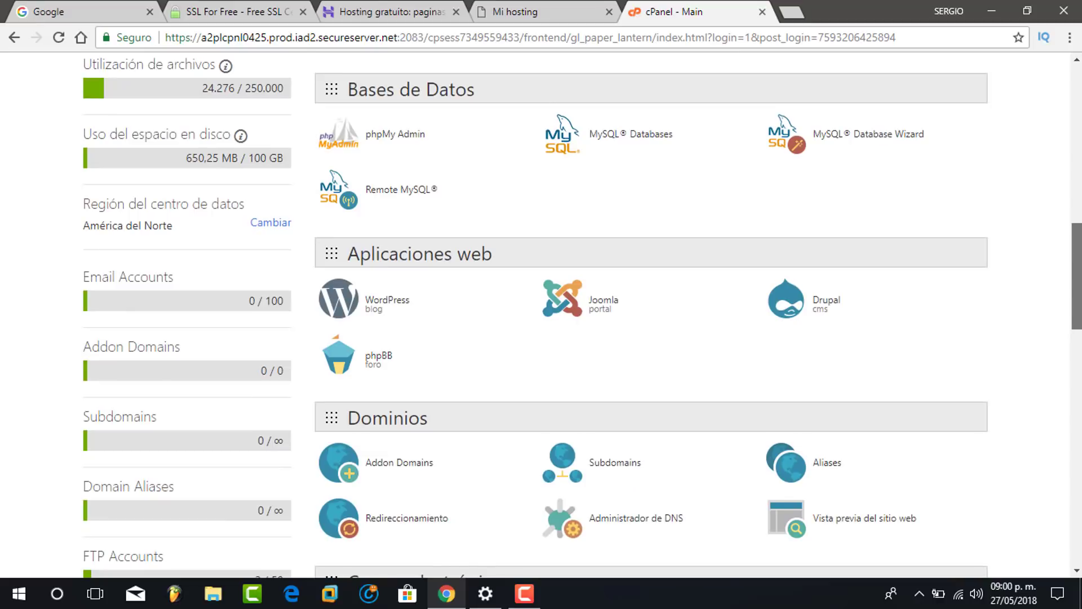
scroll(651, 316, up, 12)
click(589, 8)
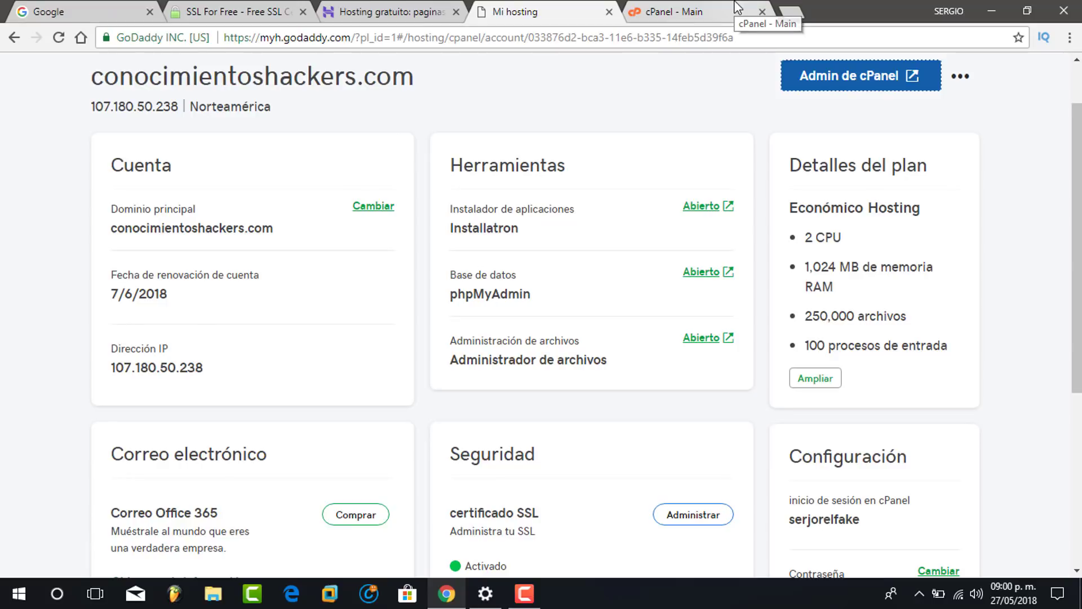
- Reopen conocimientoshackers.com, then close that tab and return to Hostinger's free hosting page
click(732, 8)
click(787, 8)
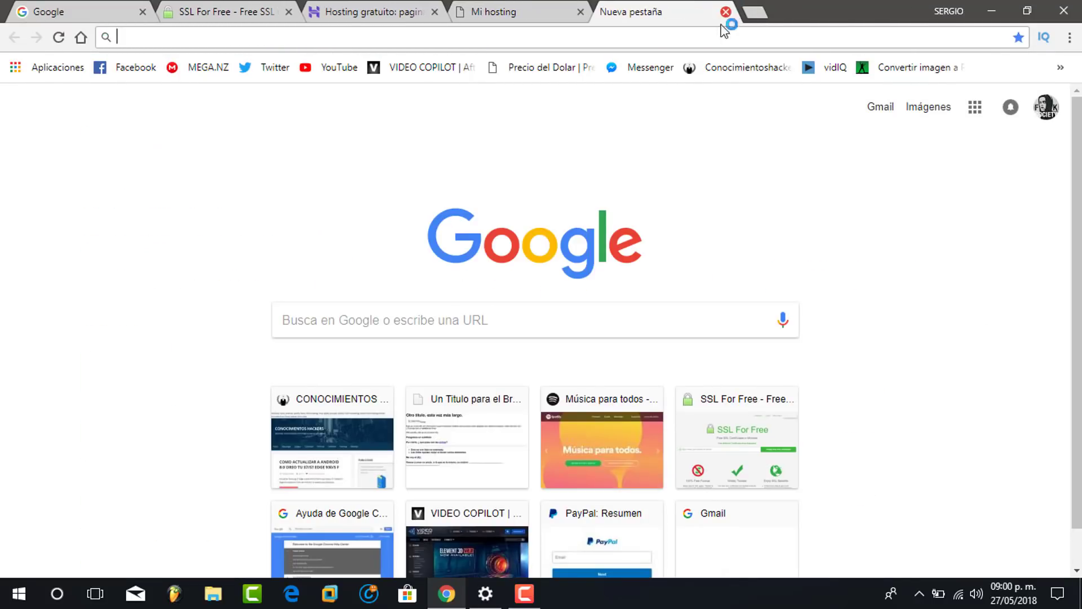
click(722, 67)
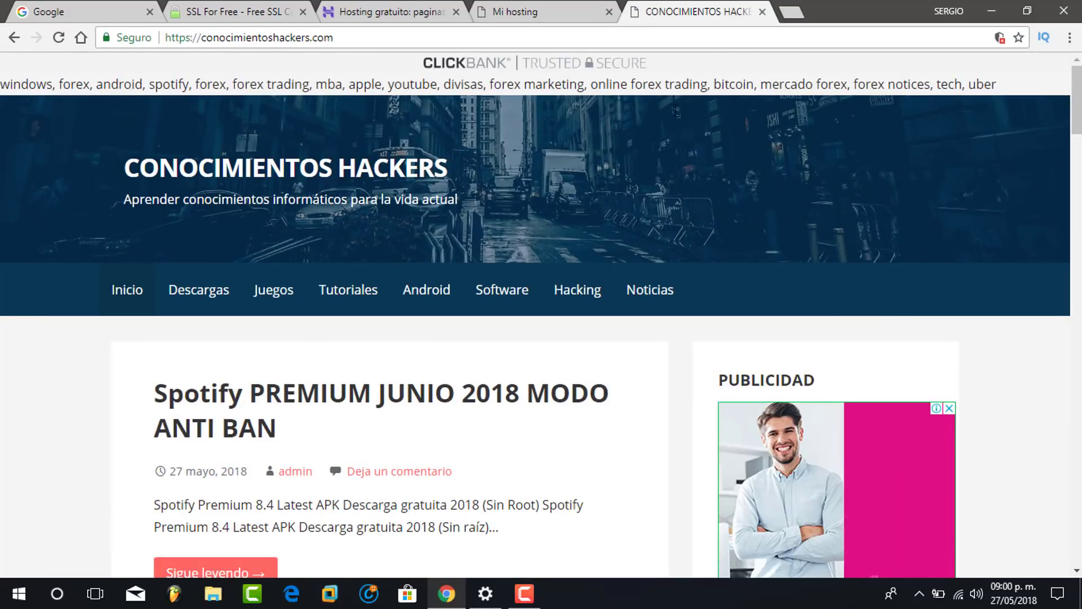
mouse_move(1076, 102)
mouse_down()
mouse_move(1076, 299)
mouse_move(1075, 116)
mouse_up()
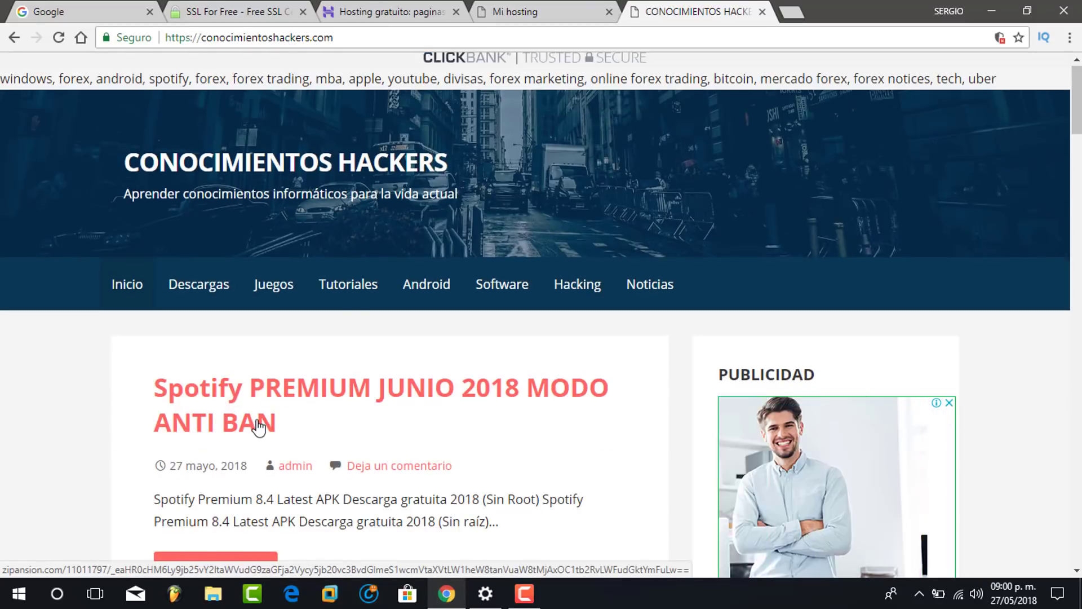
click(529, 8)
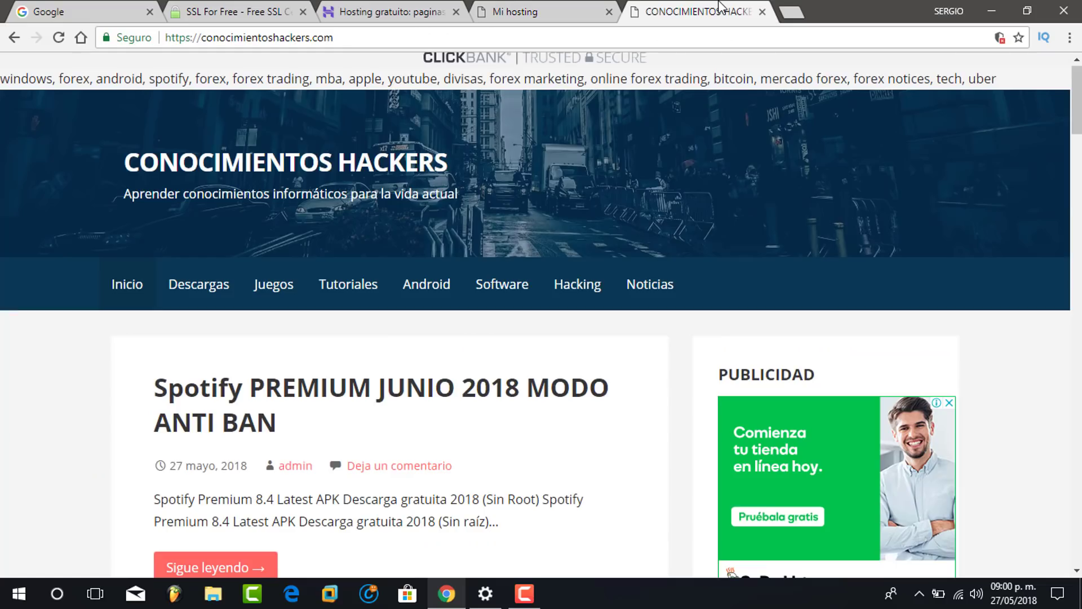
click(744, 8)
click(761, 11)
click(423, 8)
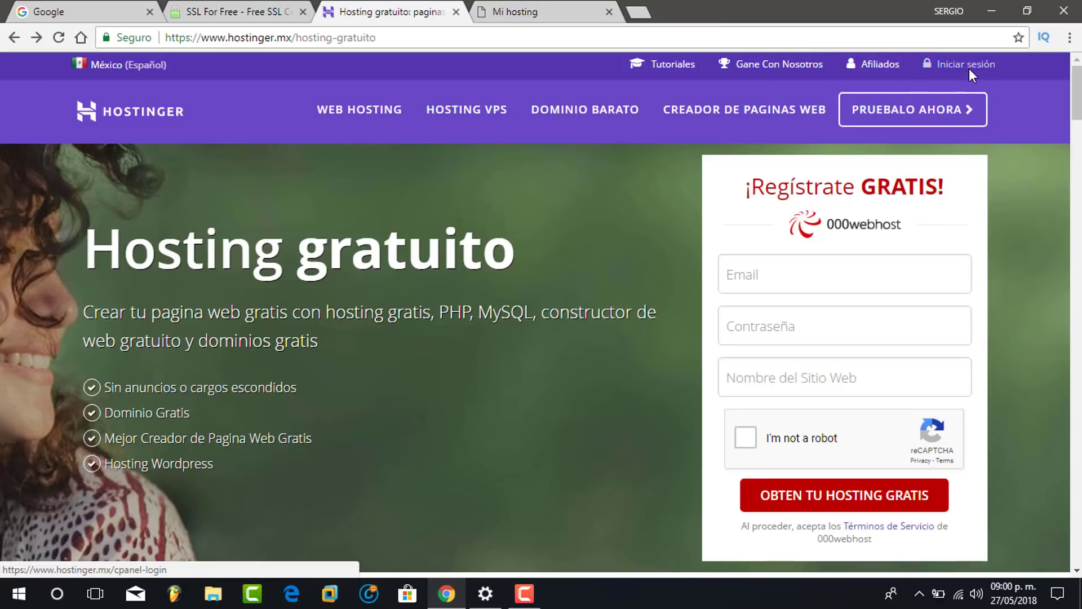
- Sign in to Hostinger, dismiss the survey, and view the hosting accounts list with mexiconoticias.96.lt
click(949, 65)
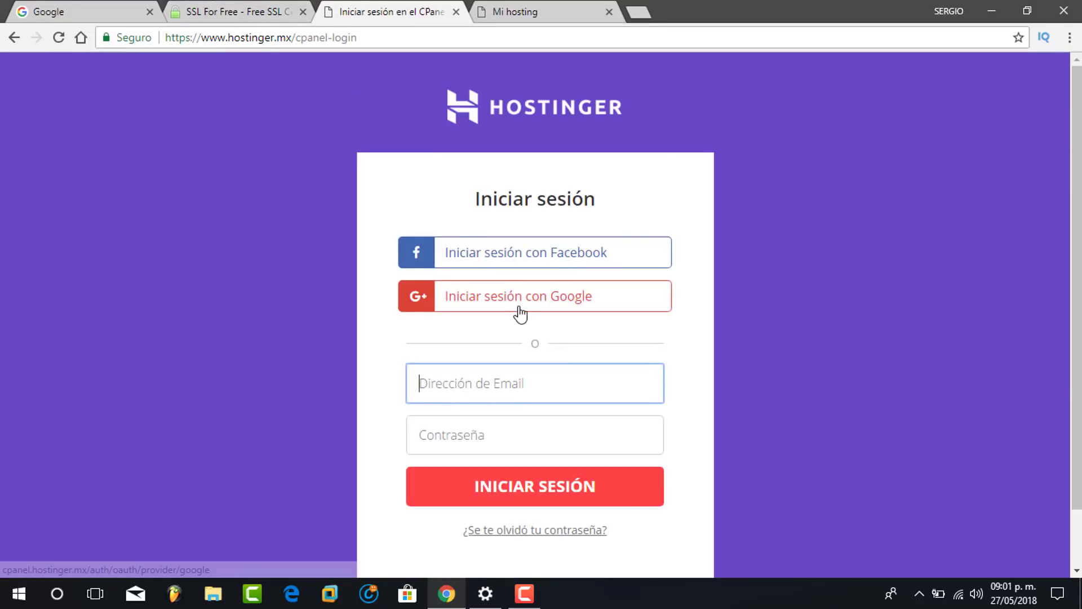
click(590, 264)
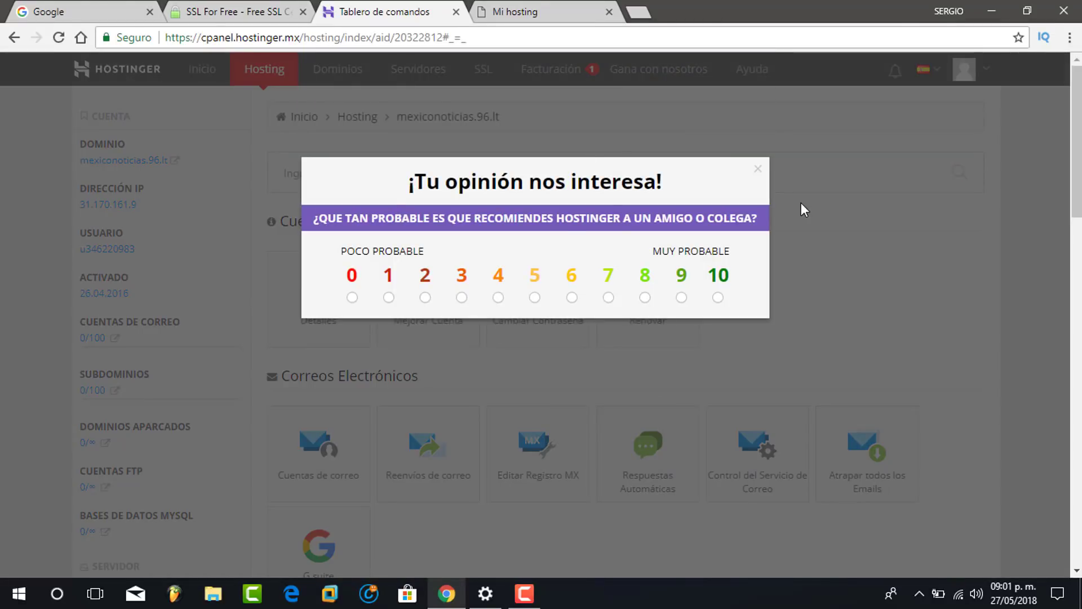
click(803, 210)
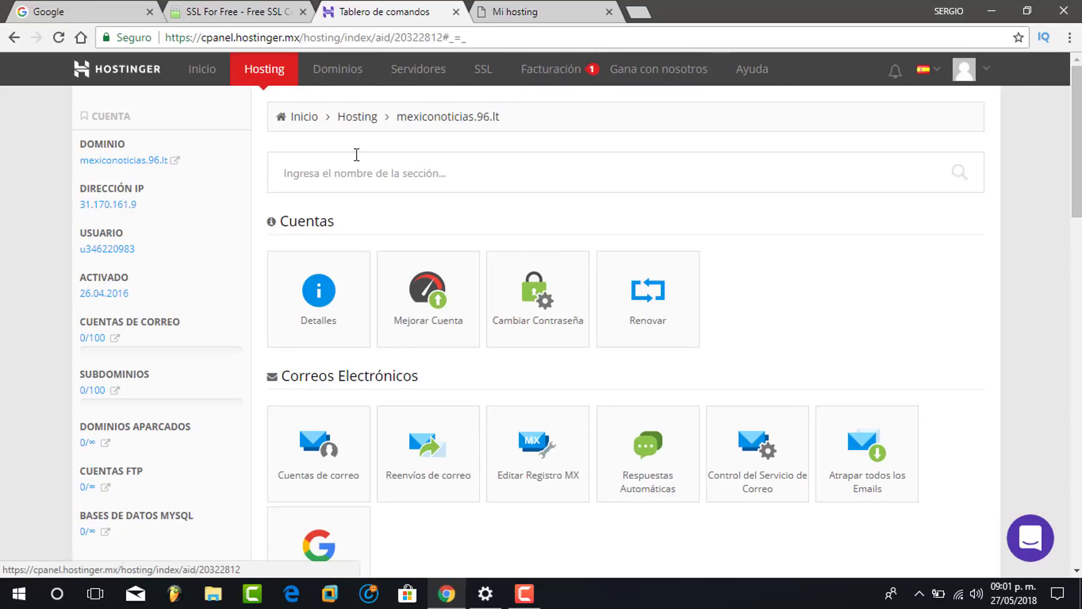
click(207, 85)
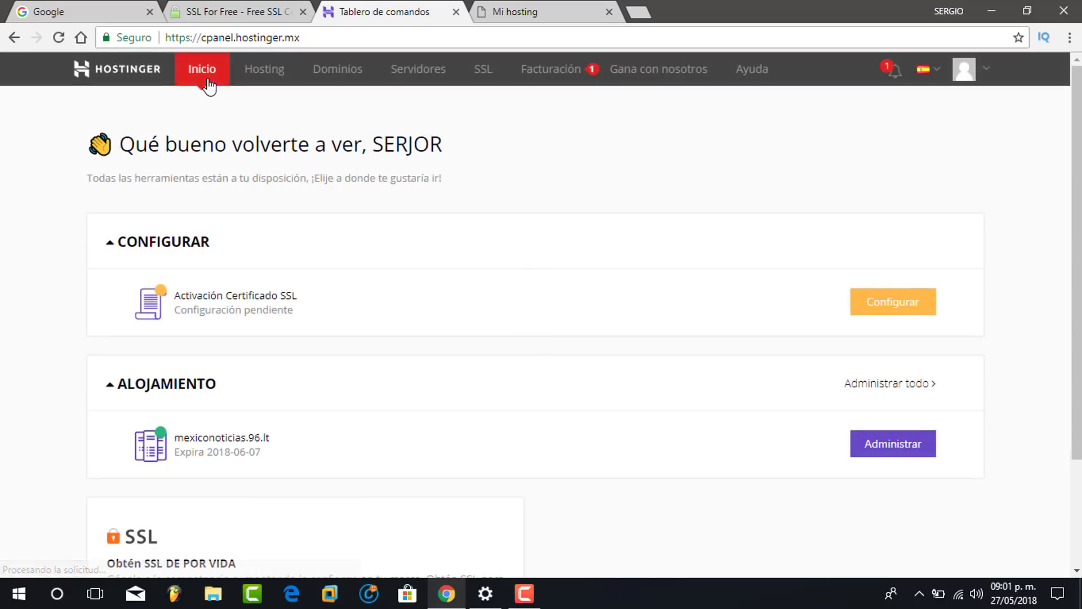
mouse_move(1074, 248)
mouse_down()
mouse_move(1074, 354)
mouse_move(1074, 251)
mouse_up()
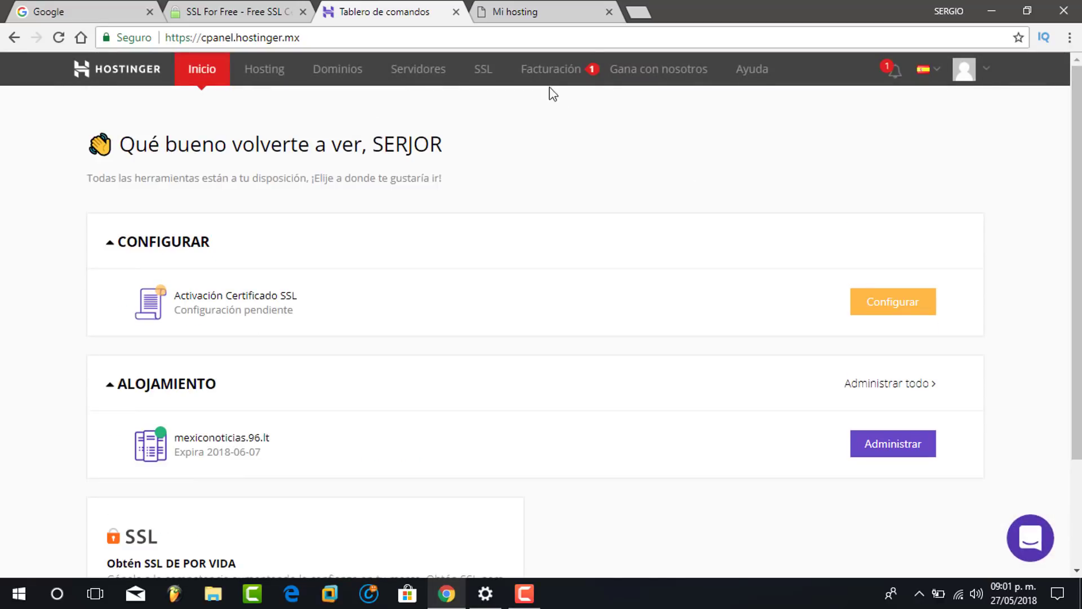
click(285, 72)
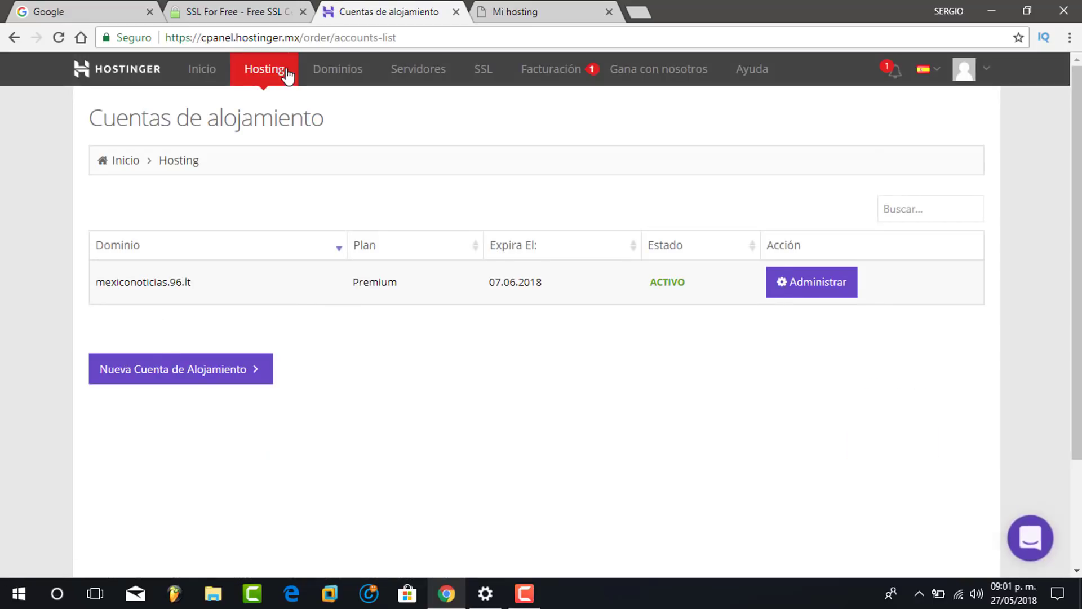
- Start a new hosting account via Agregar nuevo sitio web, leaving Mi propio dominio selected
click(206, 376)
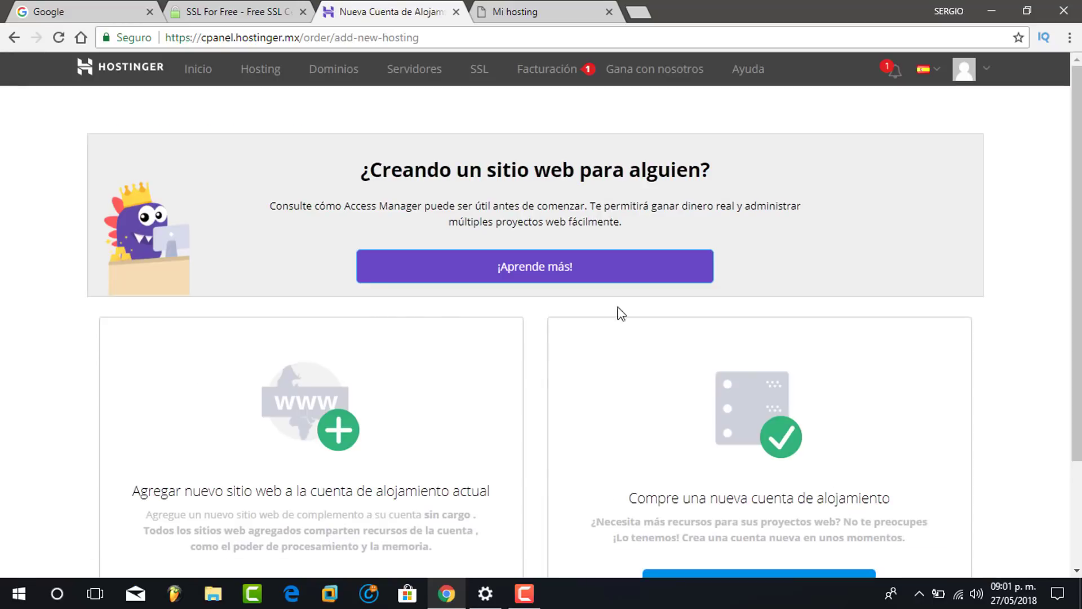
scroll(675, 308, down, 2)
scroll(424, 332, down, 2)
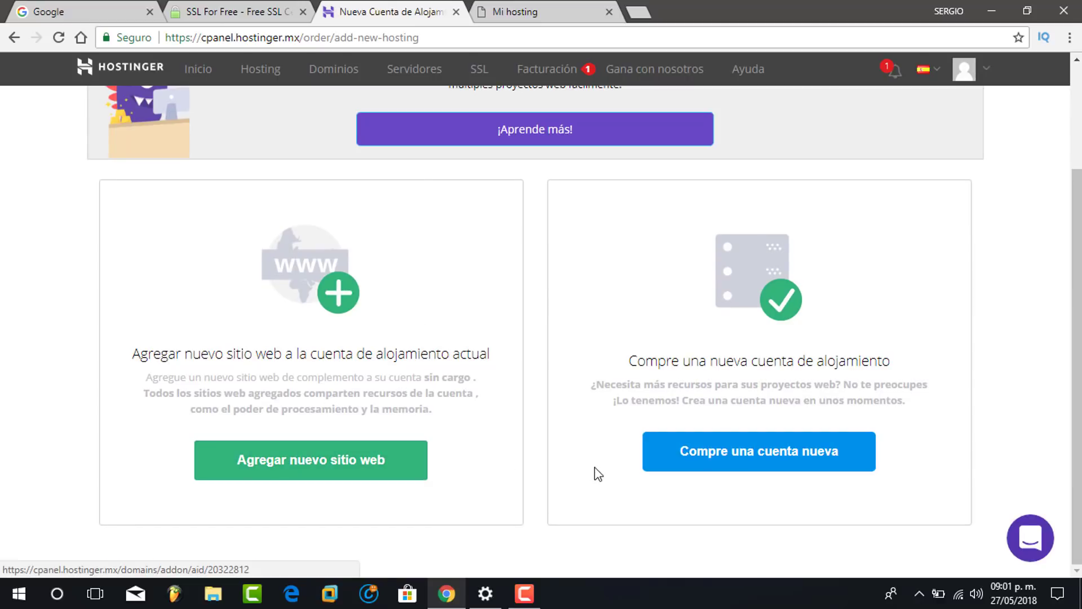
scroll(1077, 440, up, 2)
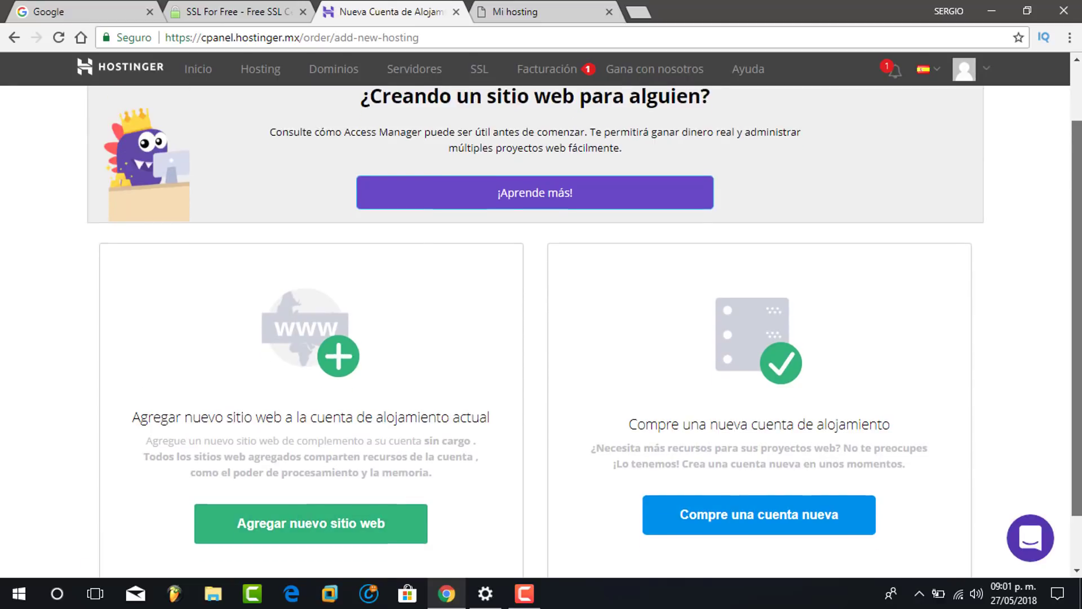
scroll(1076, 439, down, 2)
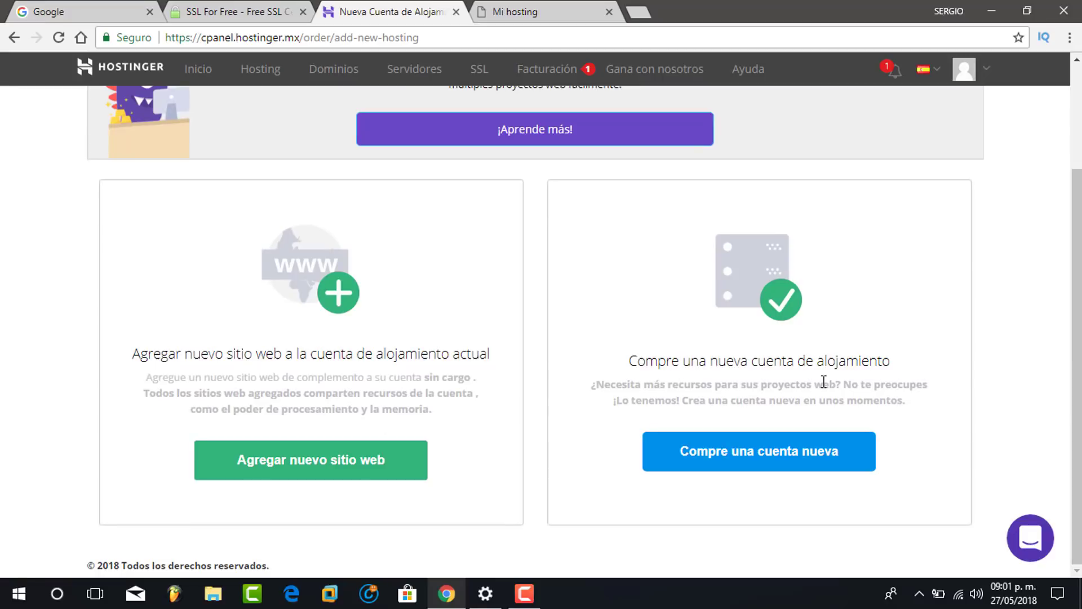
click(330, 458)
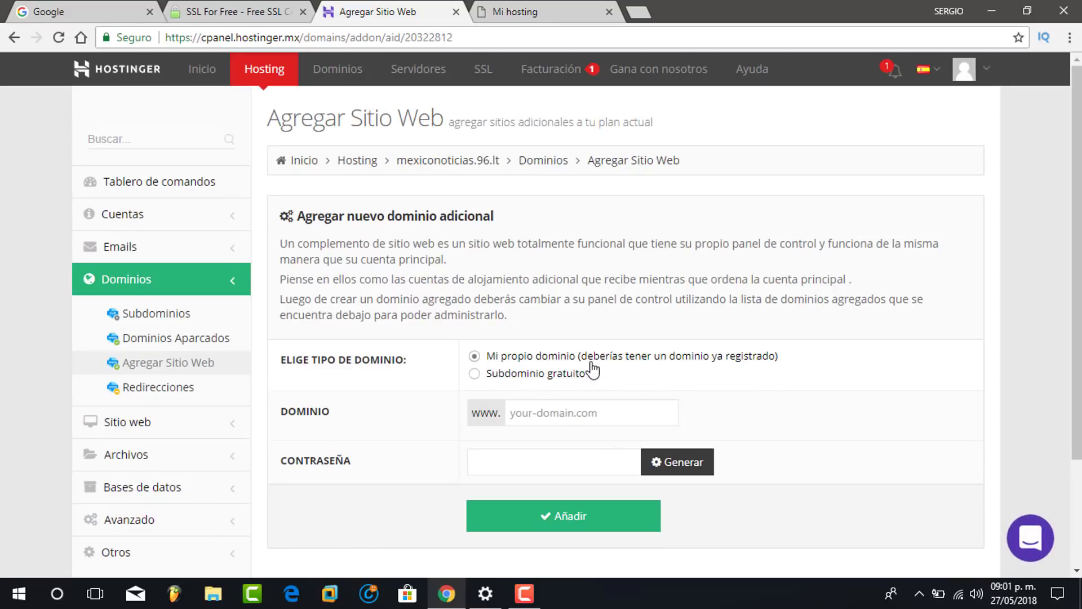
click(541, 374)
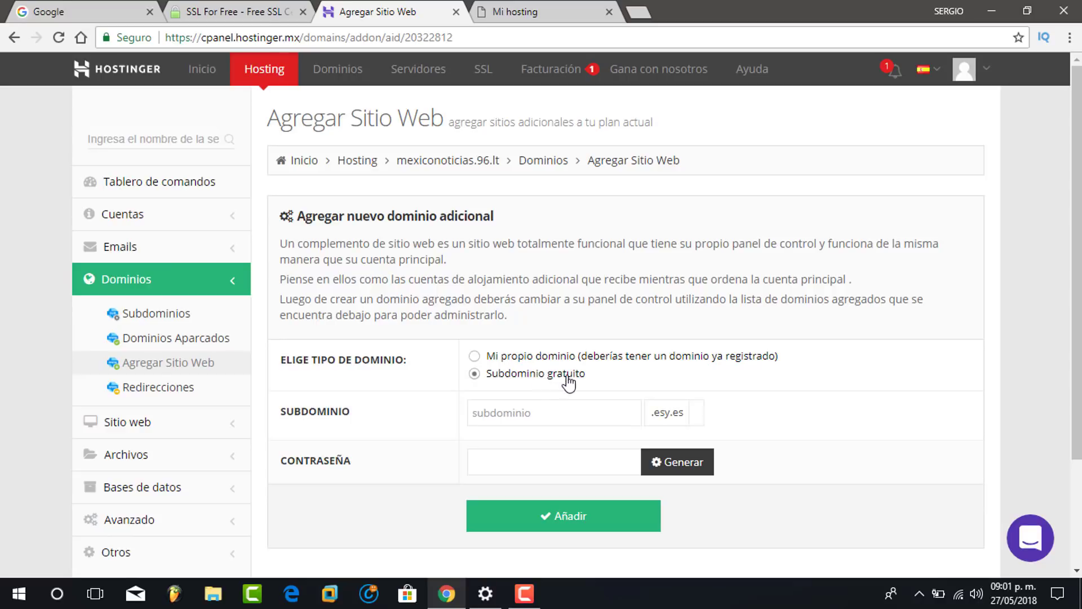
click(541, 356)
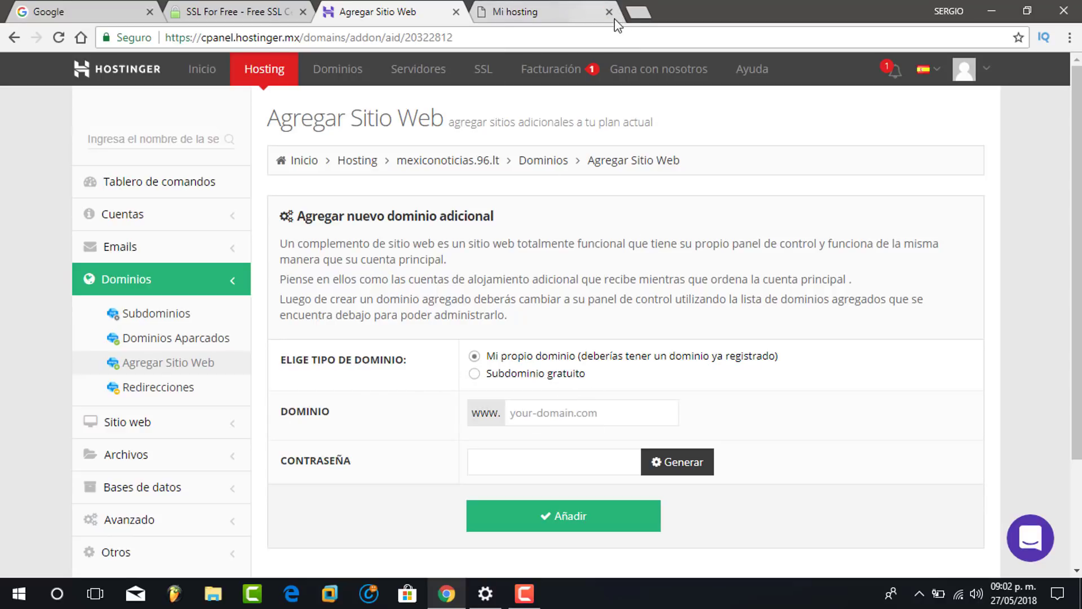
- Enter prubea.com in a new tab's address bar without loading it
click(642, 17)
text(prubea)
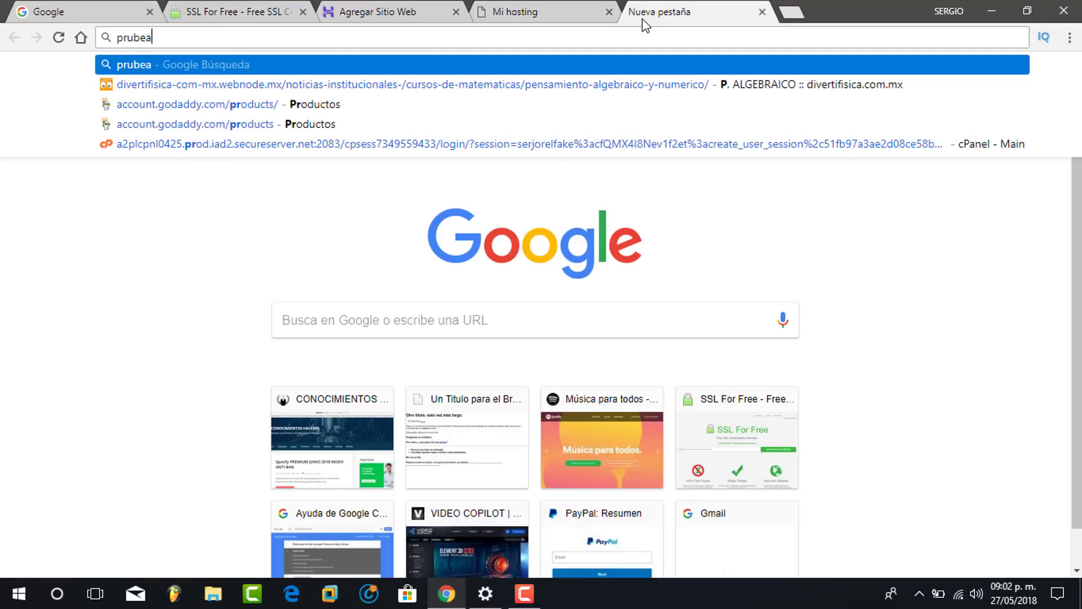
text(.com)
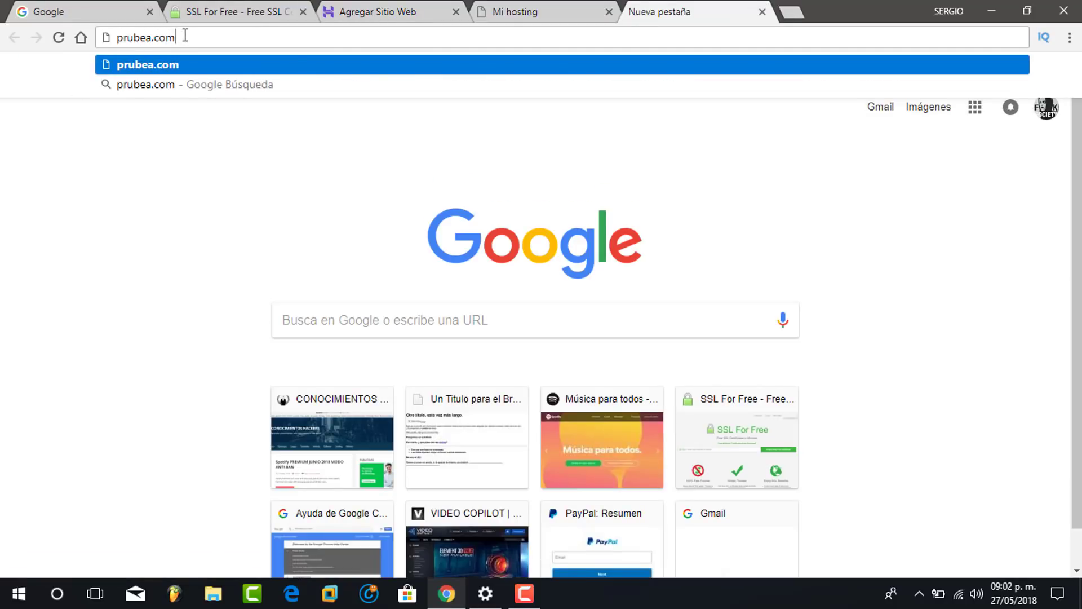
drag(184, 35, 110, 37)
click(178, 41)
drag(190, 40, 121, 39)
click(193, 40)
drag(192, 40, 116, 38)
click(535, 9)
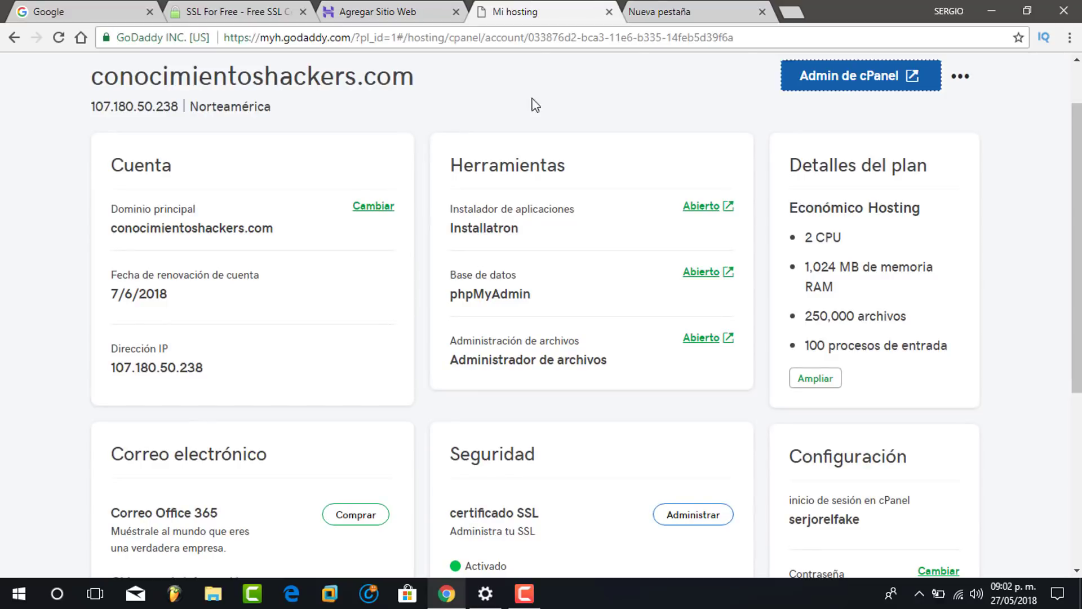
click(657, 11)
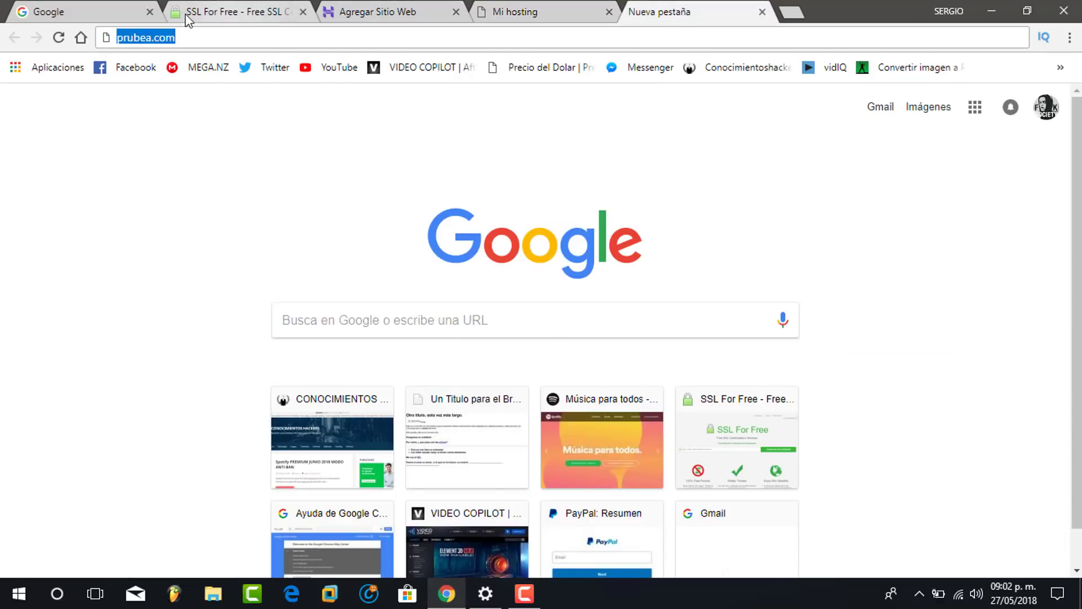
click(185, 37)
double_click(172, 38)
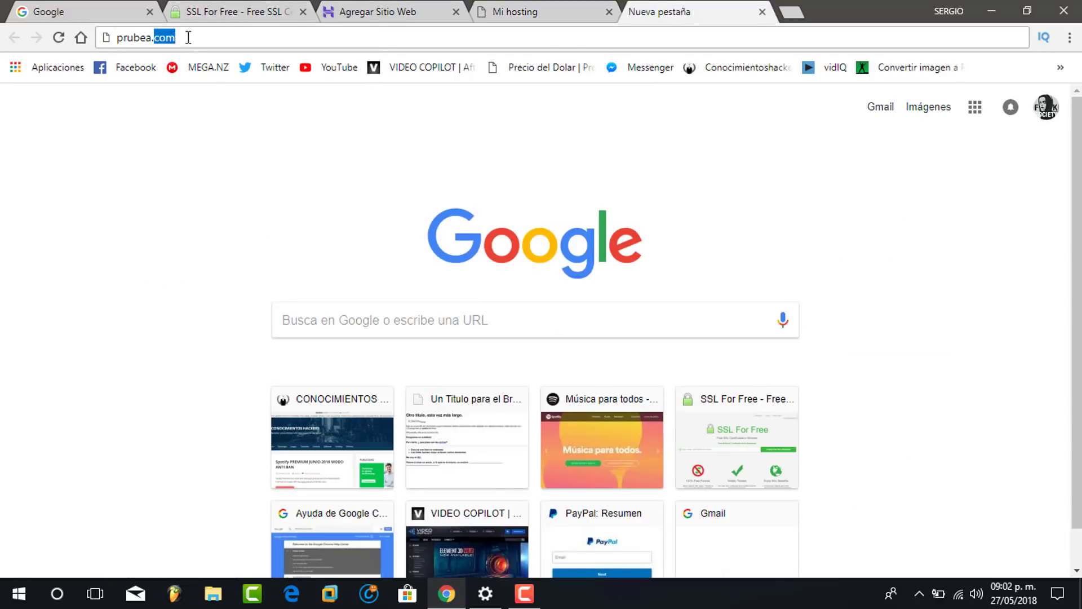
drag(197, 38, 110, 37)
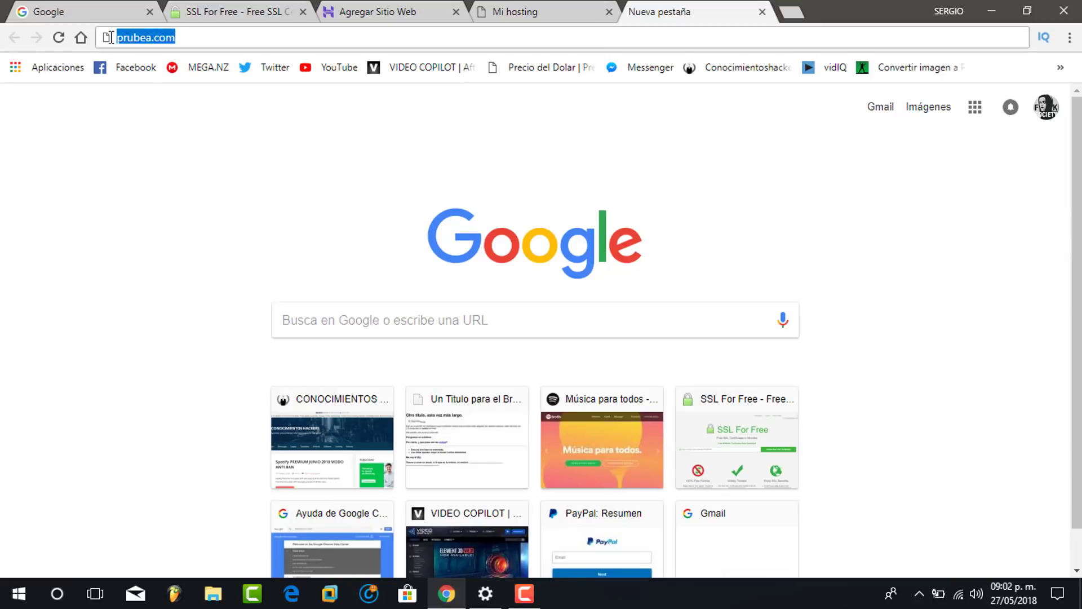
- Close the GoDaddy Mi hosting tab and return to Hostinger's Agregar Sitio Web page
click(524, 11)
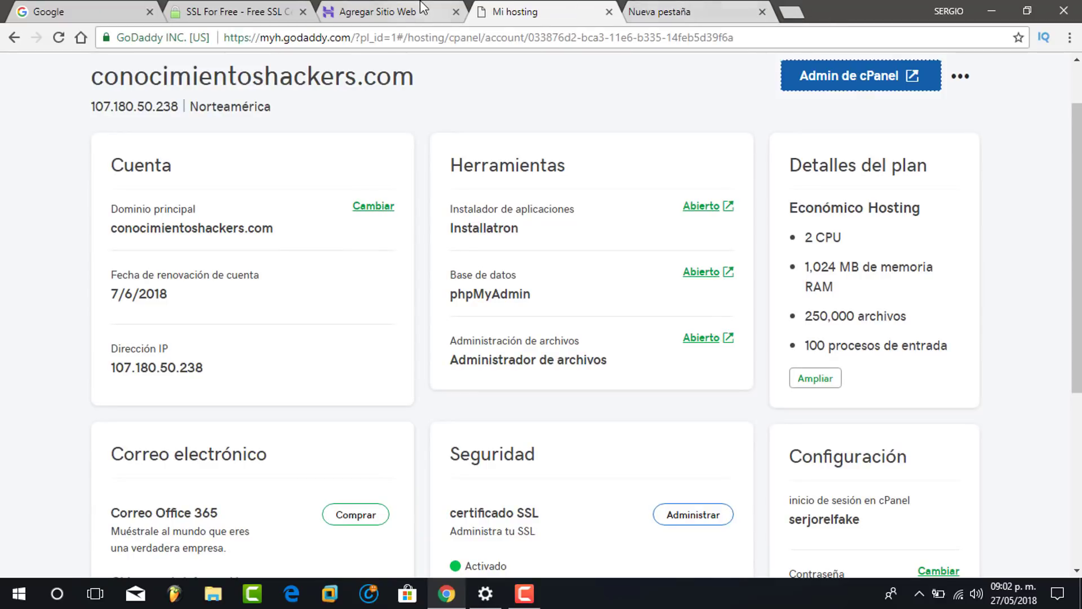
click(395, 11)
drag(533, 12, 294, 25)
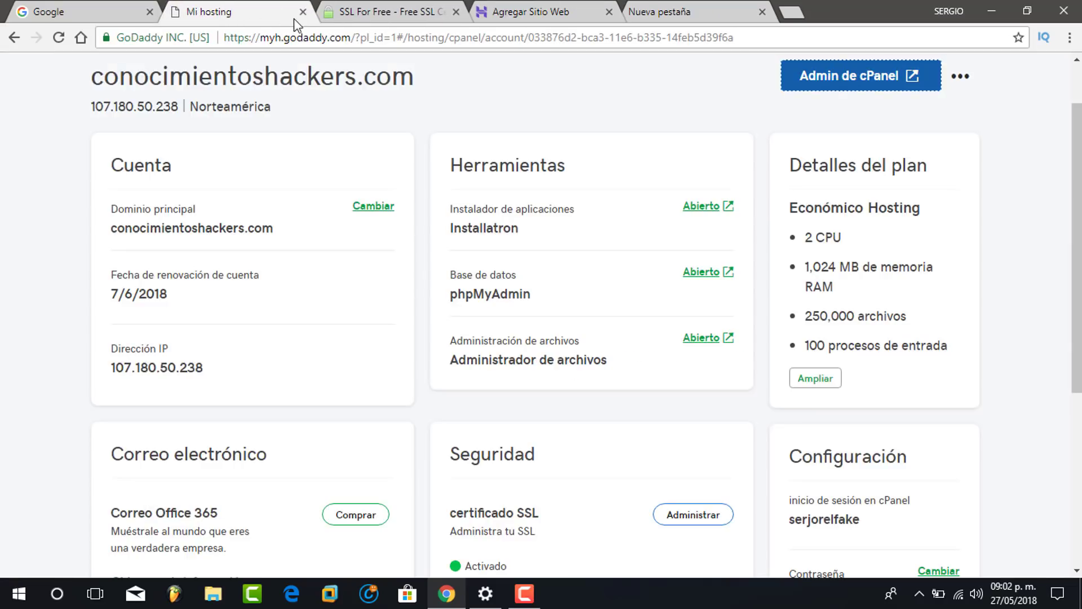
click(302, 11)
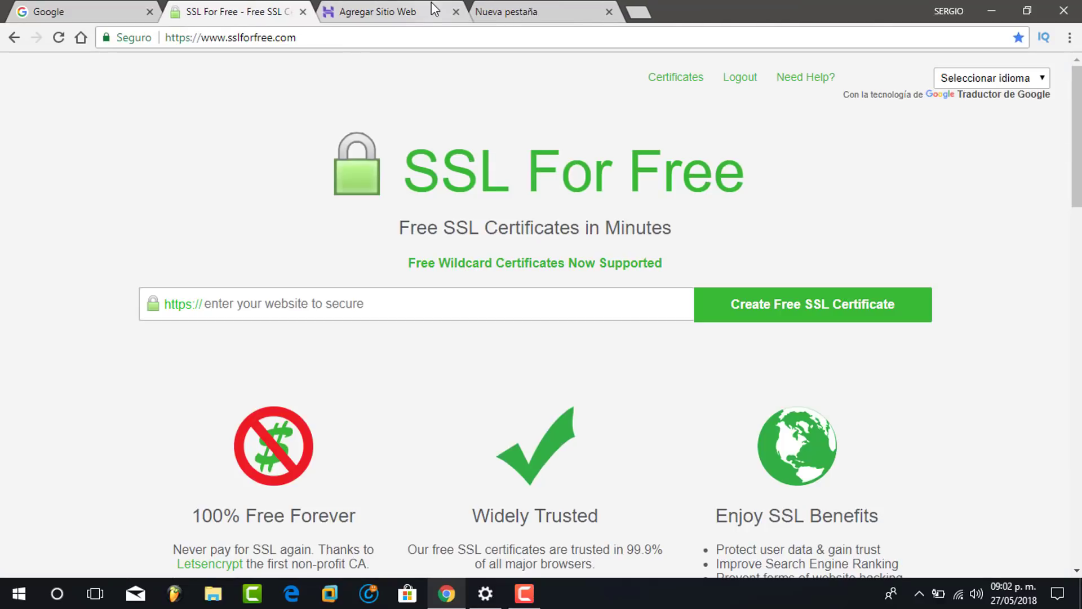
click(431, 5)
- Try adding an own domain starting 'inf' with a site password and submit it
click(546, 416)
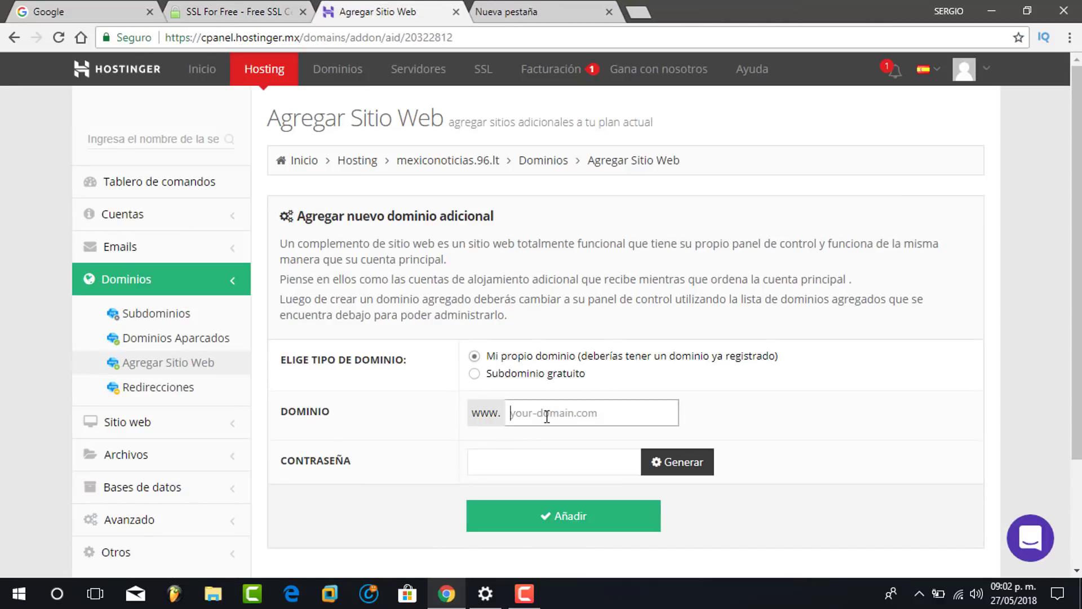
text(l)
key(BackSpace)
key(BackSpace)
key(BackSpace)
text(inf)
click(602, 358)
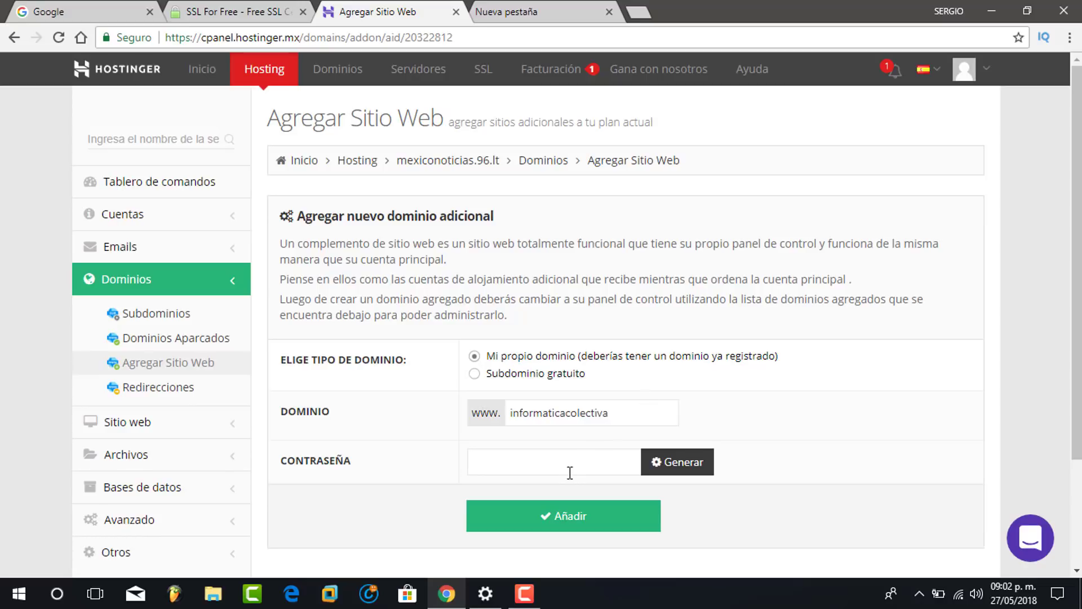
click(532, 461)
click(555, 517)
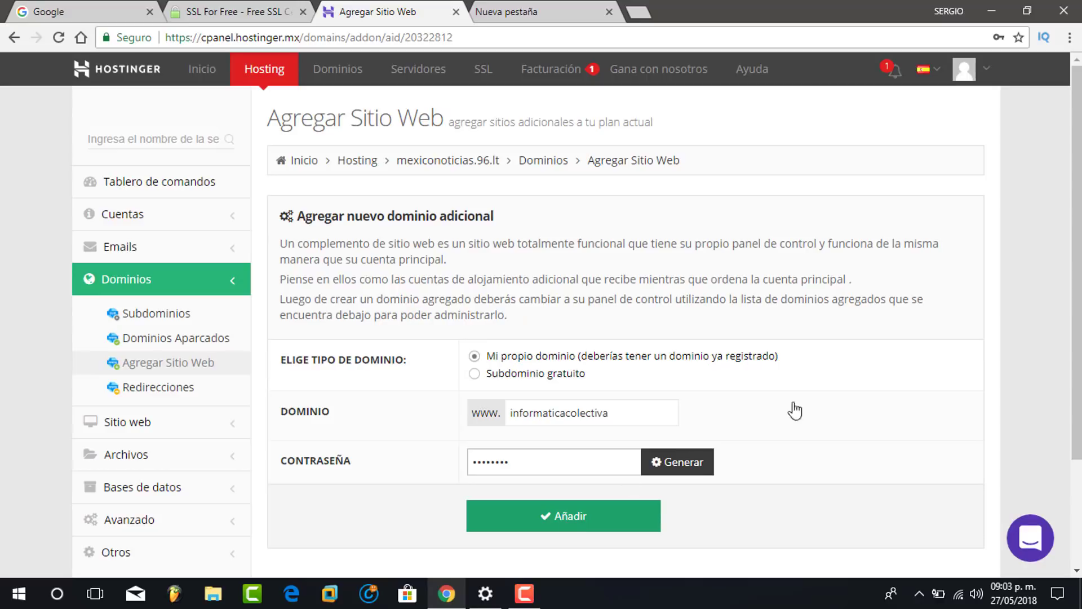
scroll(606, 363, down, 1)
- Switch to a free subdomain, enter informaticacolectiva on .esy.es, and add the site
click(610, 342)
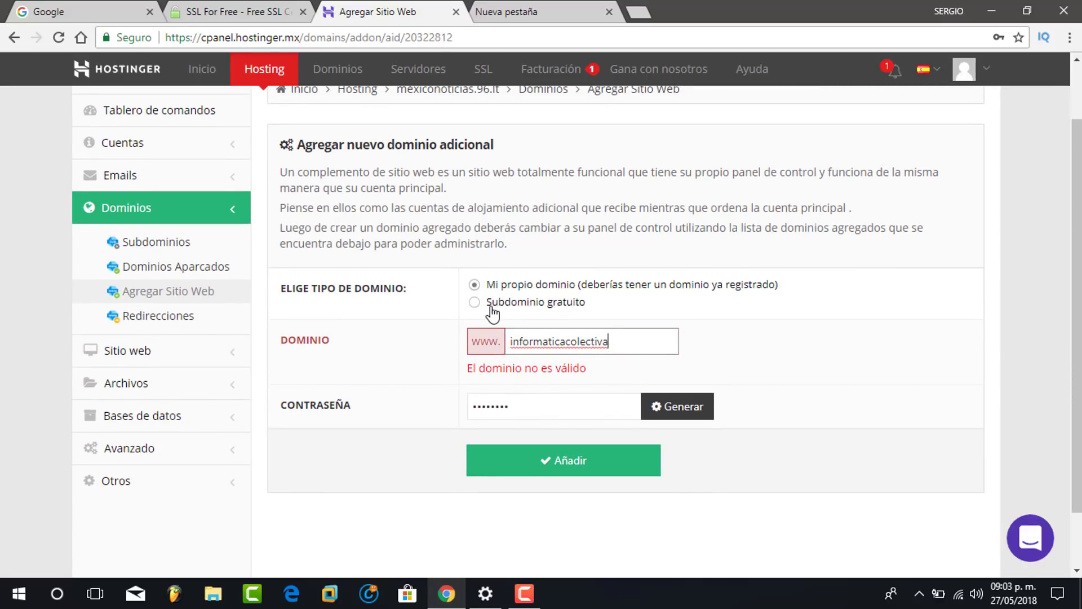
click(491, 307)
click(595, 347)
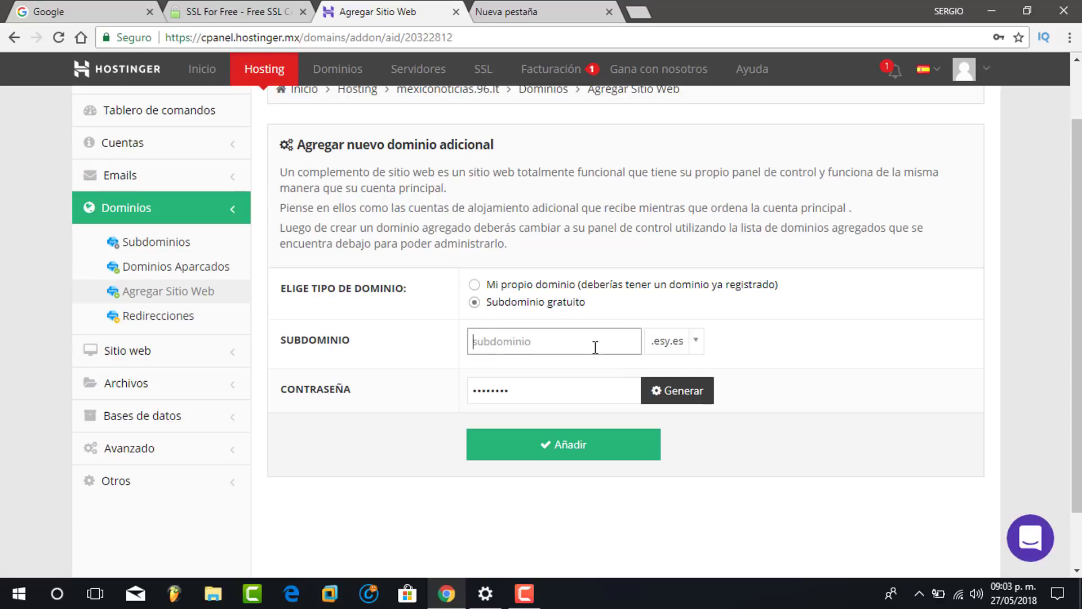
text(informaticacolectiva)
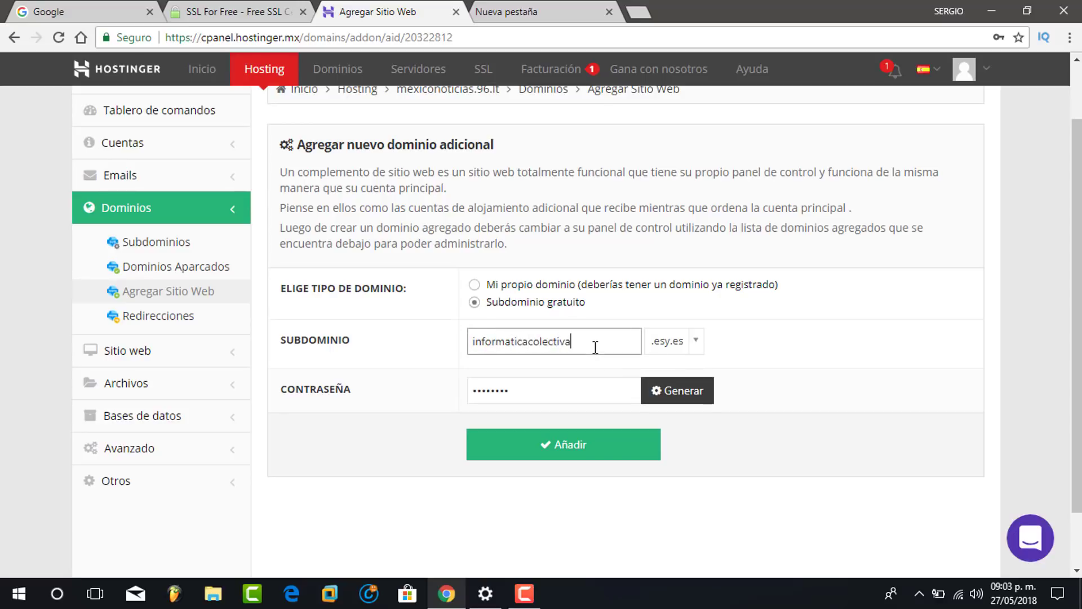
click(584, 449)
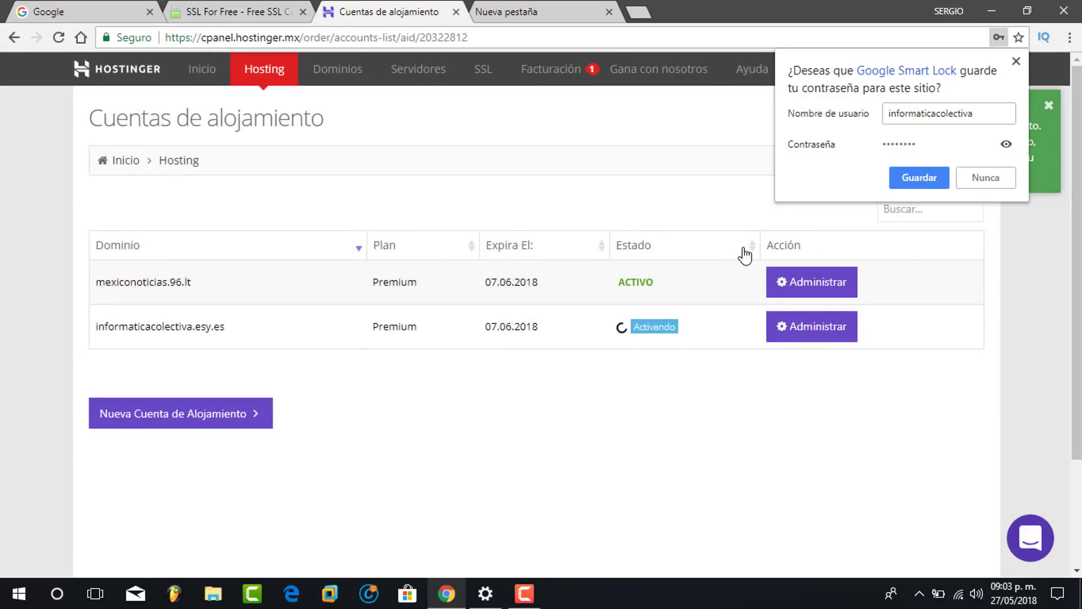
- Decline password saving, dismiss the notice, and manage the informaticacolectiva.esy.es account
click(985, 178)
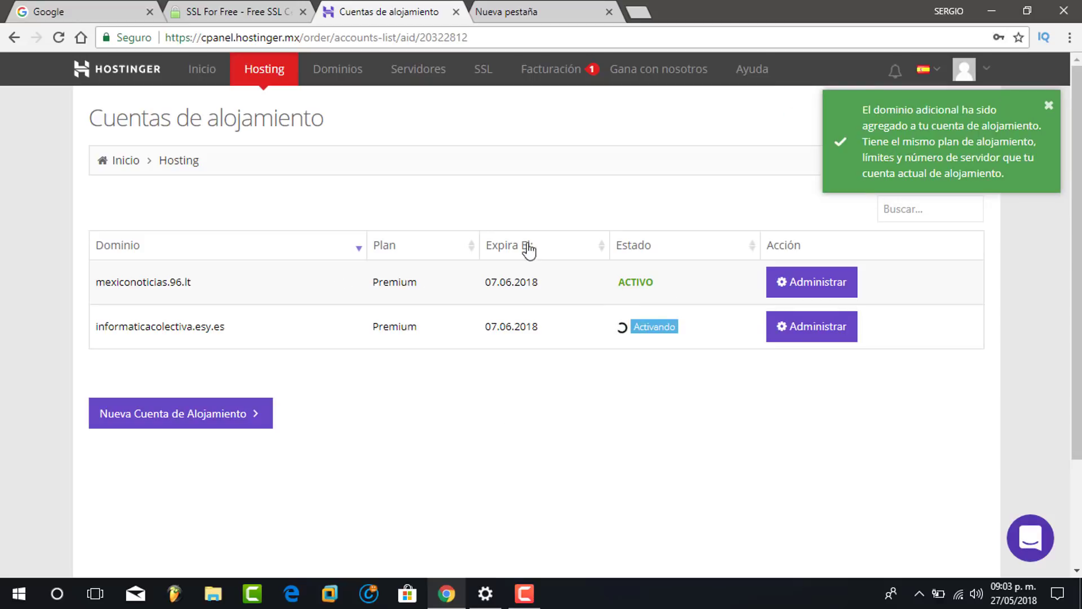
click(1049, 106)
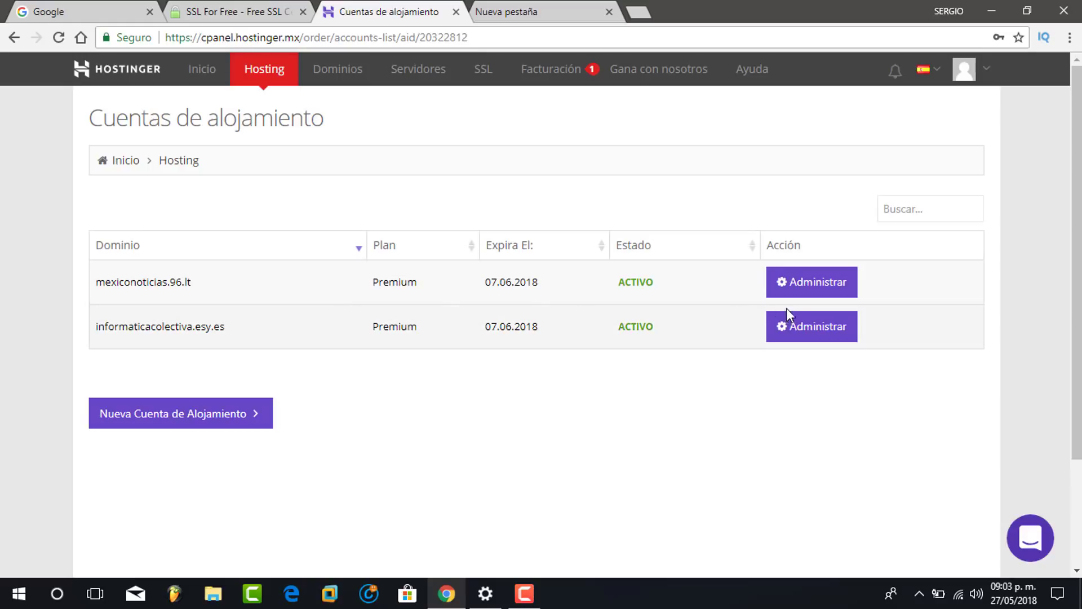
click(807, 328)
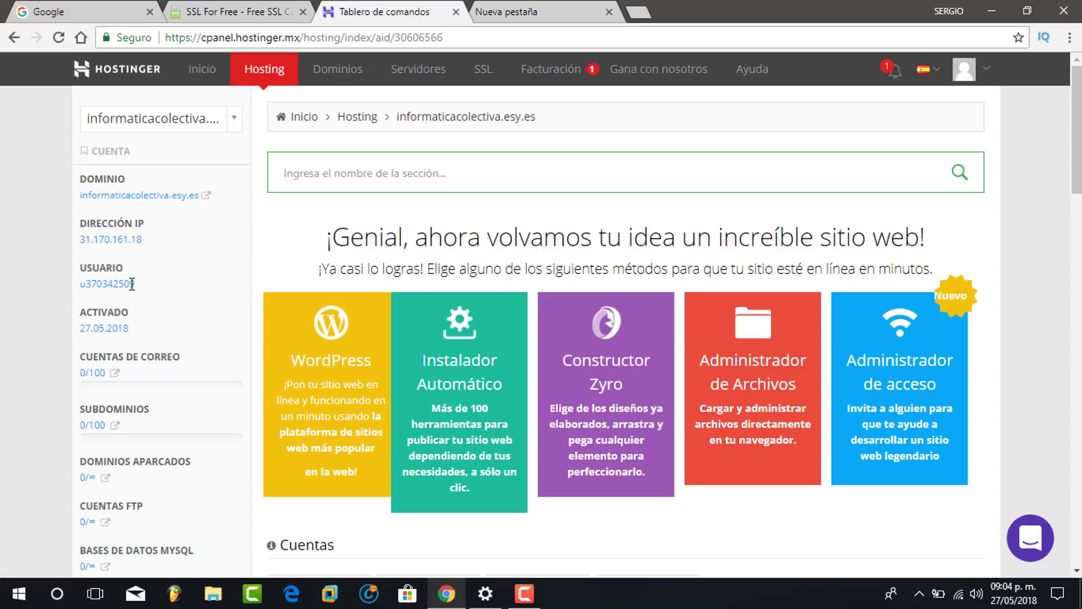
- Launch the WordPress auto-installer from the informaticacolectiva.esy.es dashboard
click(324, 359)
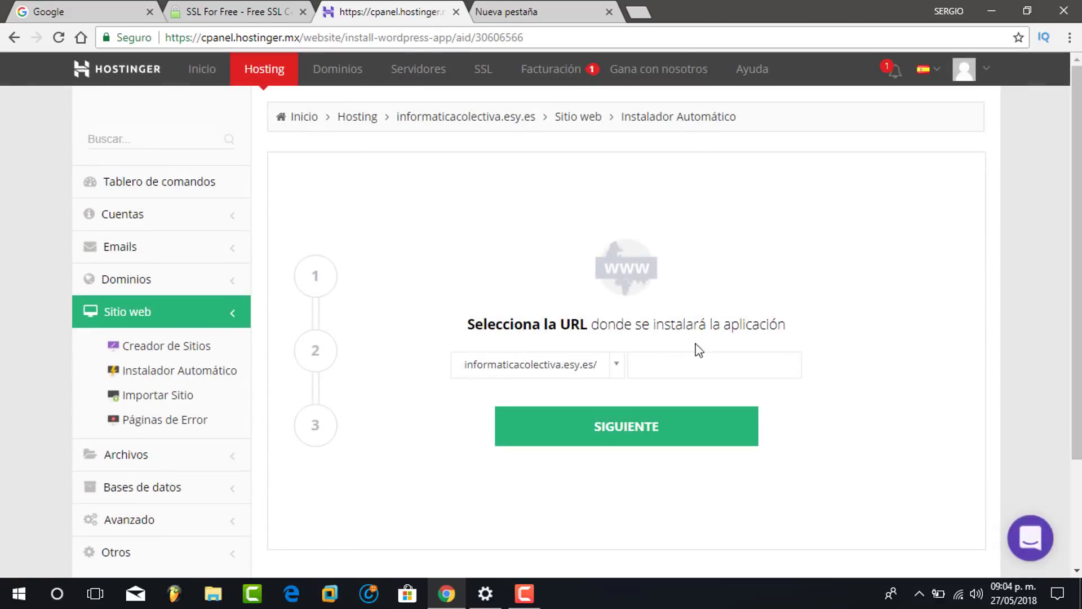
- Install WordPress at the site root and enter the admin username and password
click(678, 368)
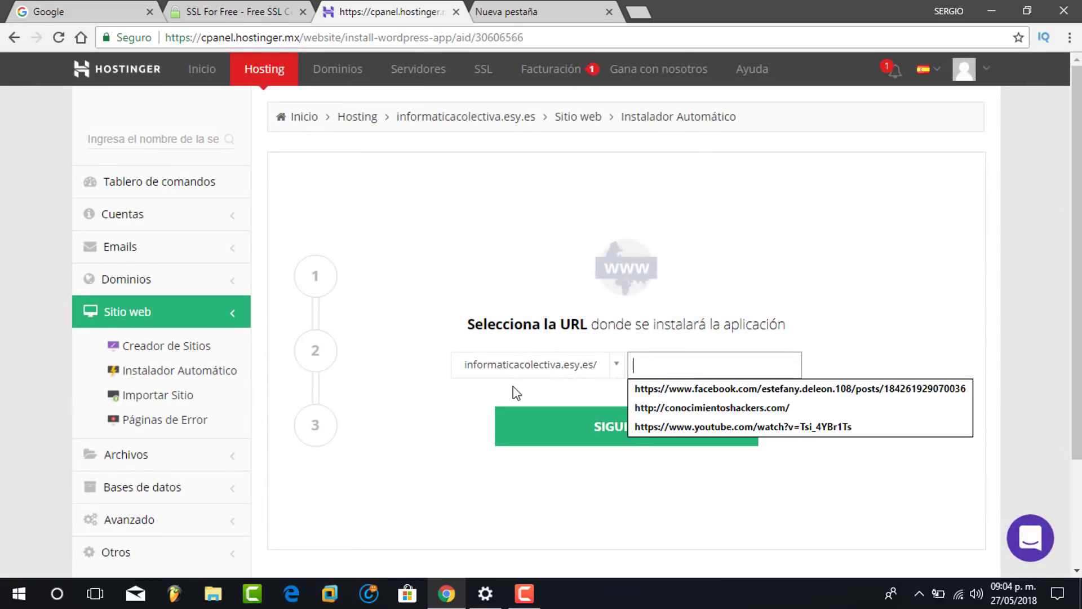
click(532, 430)
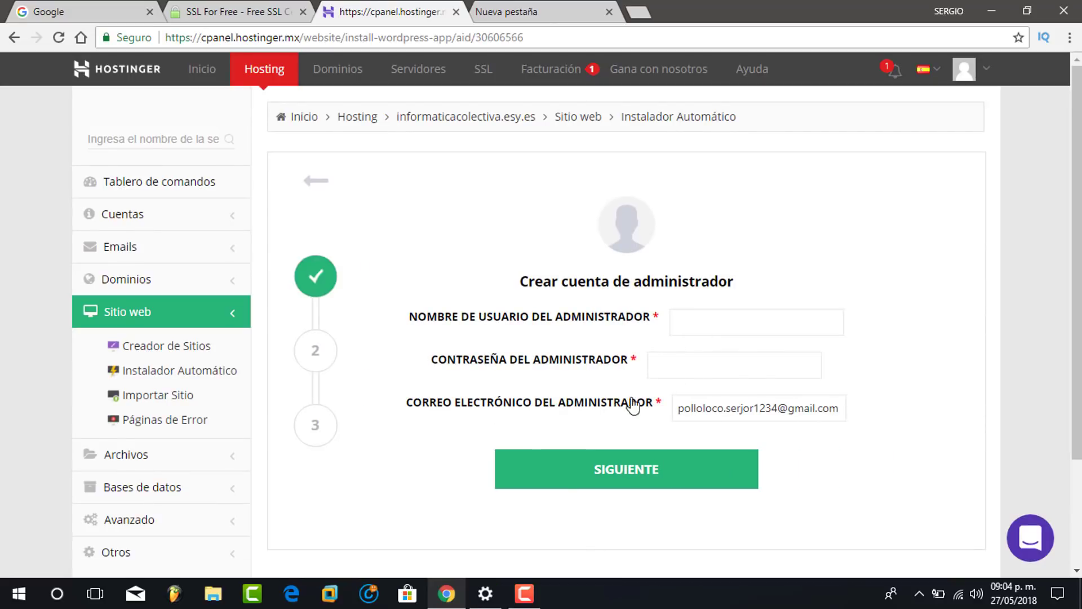
click(768, 326)
text(s)
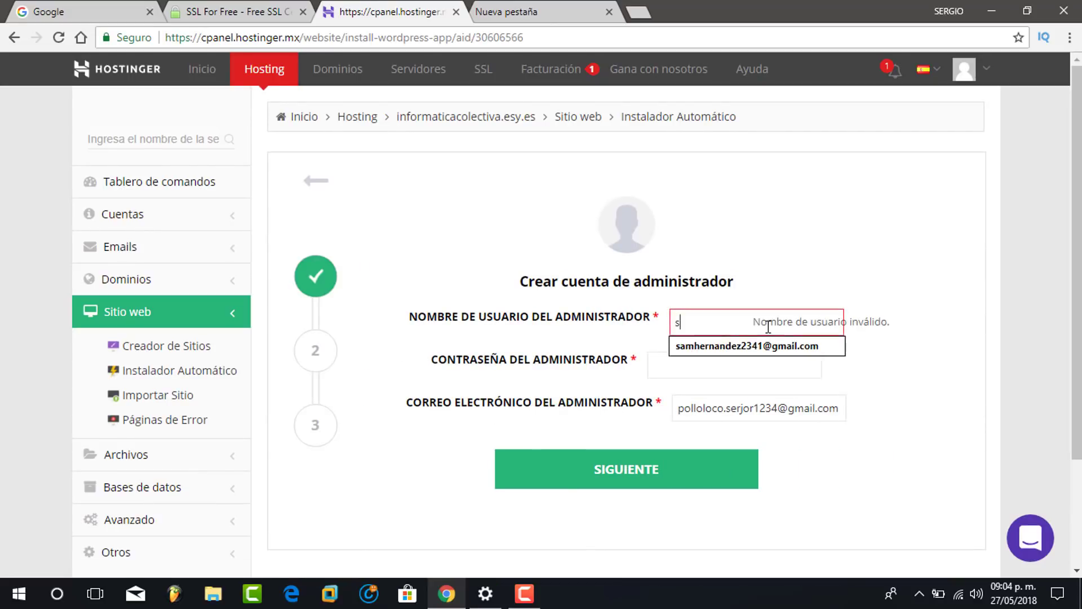
text(erjorel)
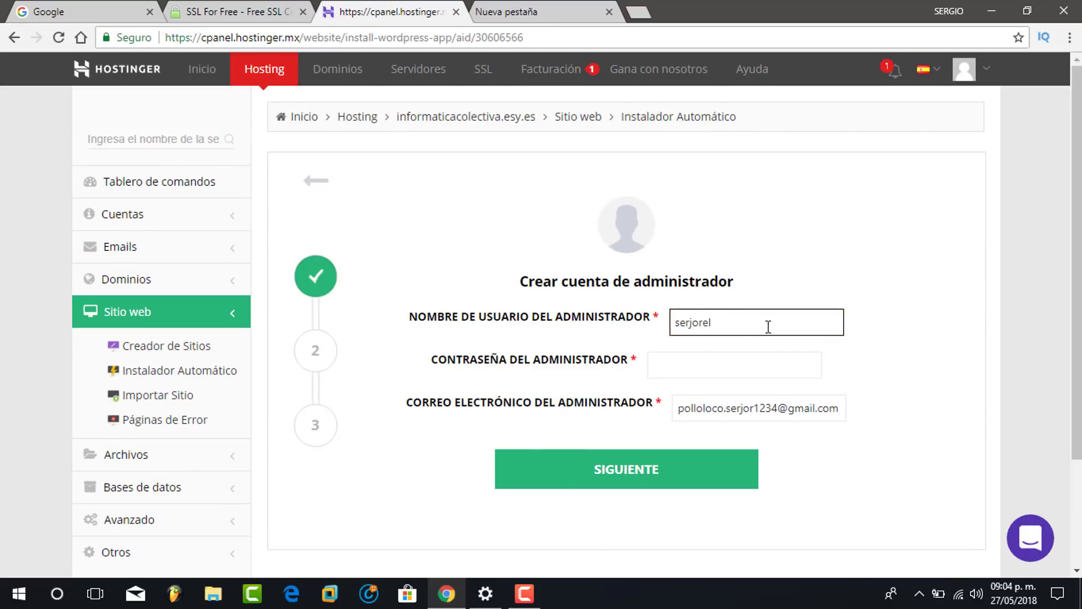
text(fae)
click(659, 364)
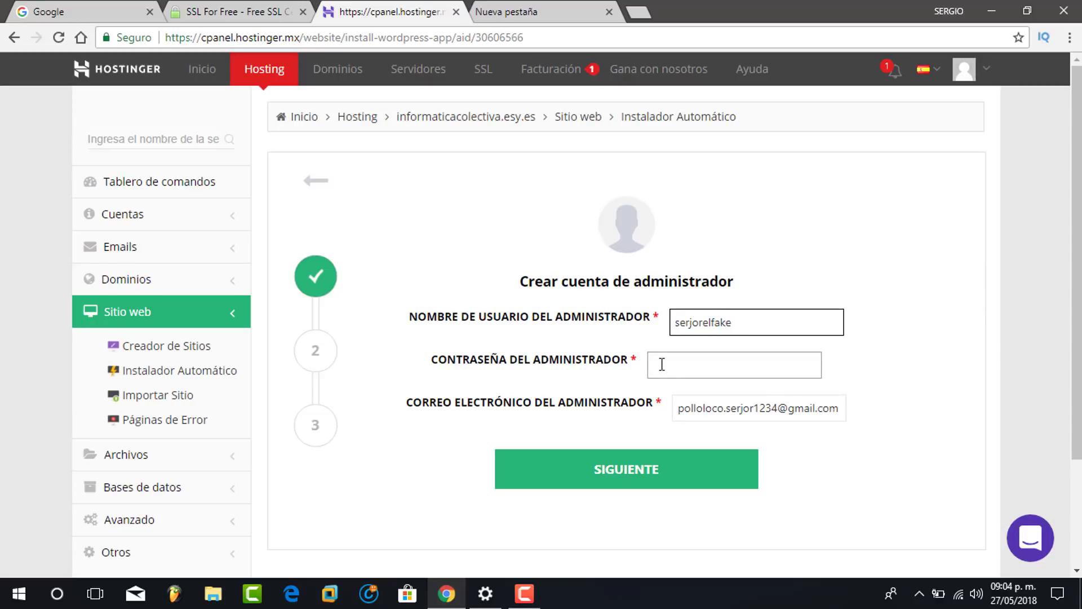
text(********)
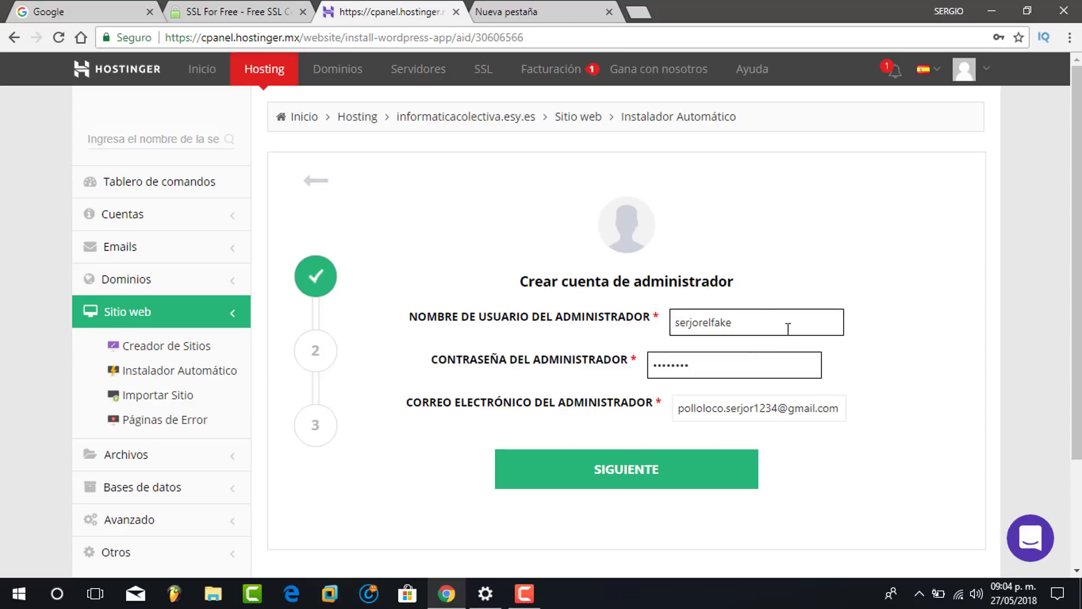
- Append 2 to the admin username and check the admin e-mail address field
double_click(780, 321)
click(780, 320)
text(22)
triple_click(693, 408)
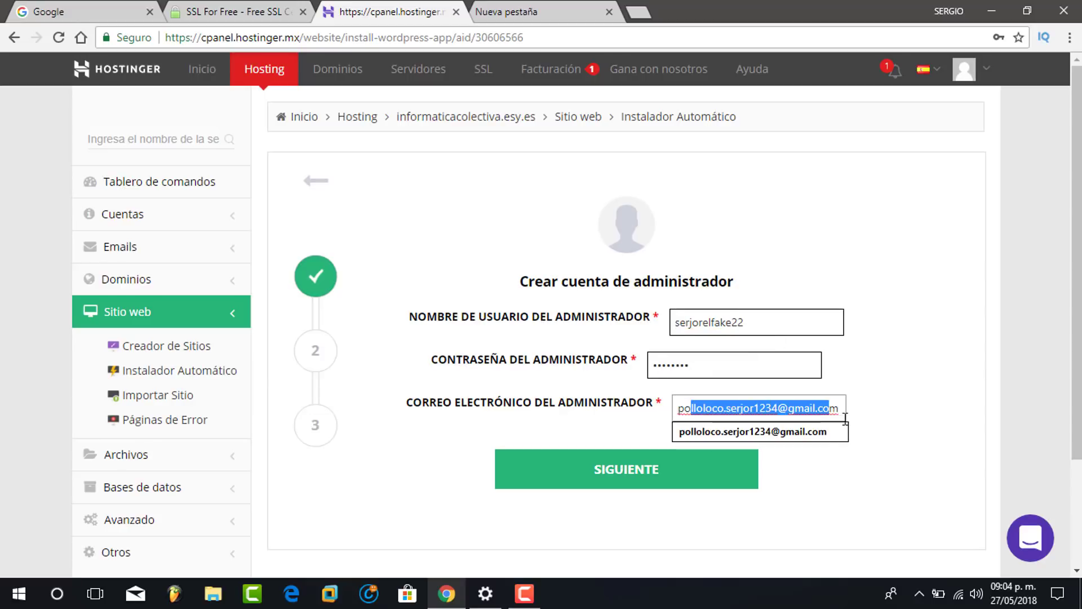
click(894, 406)
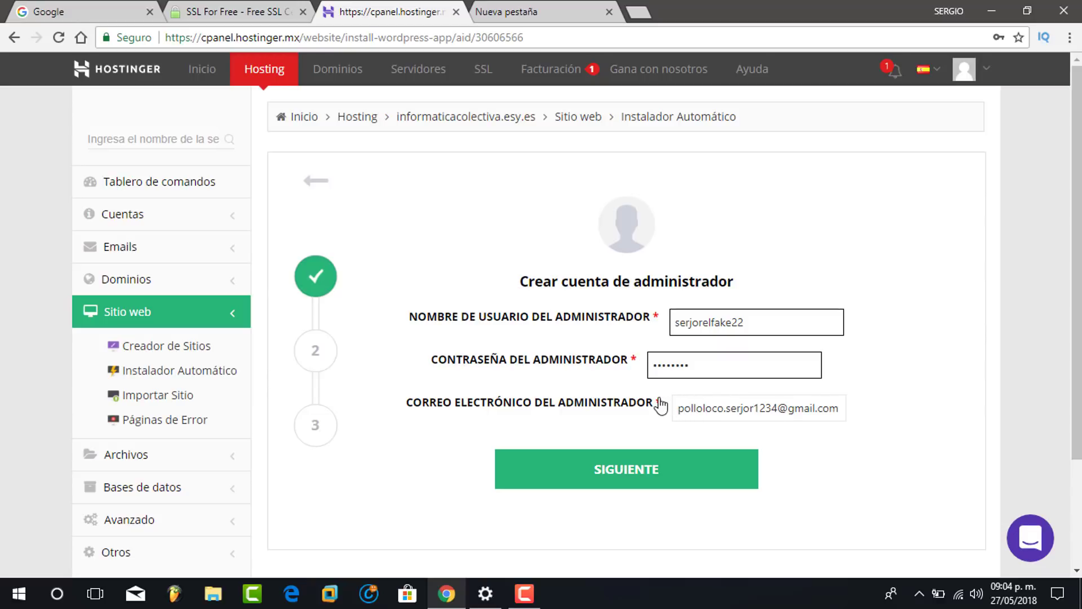
drag(678, 407, 850, 407)
click(889, 413)
- On the Información Extra step, set the site language to Español (Mexico)
click(604, 471)
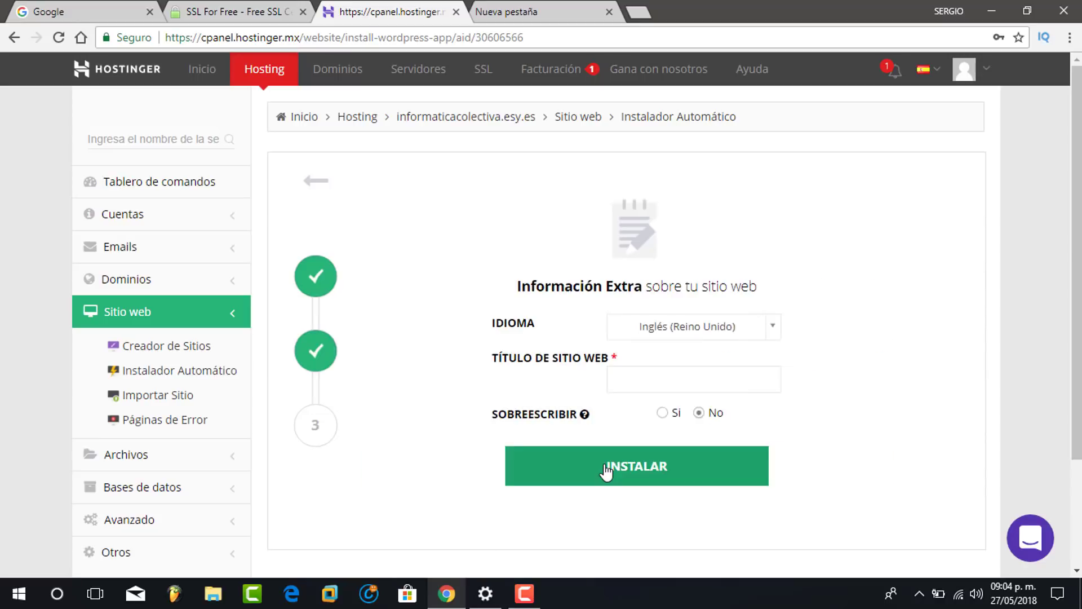
click(682, 335)
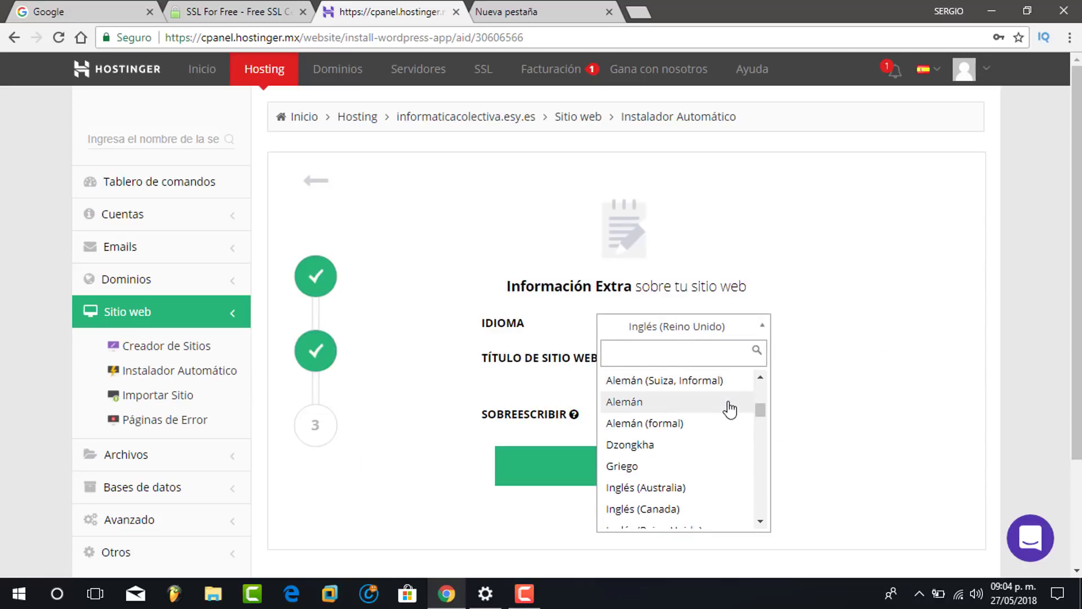
drag(757, 408, 760, 455)
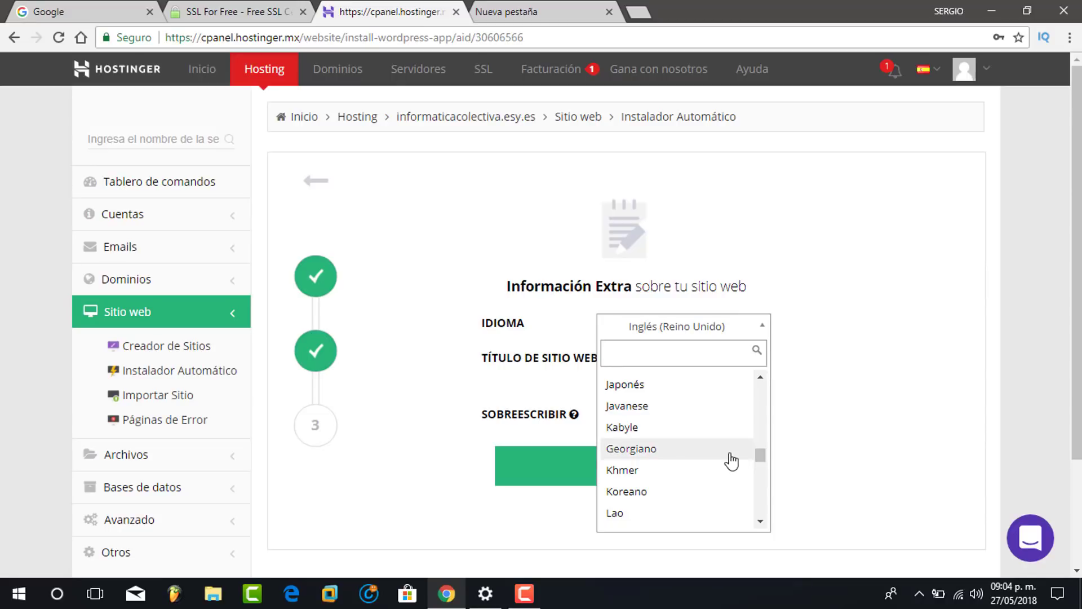
text(es)
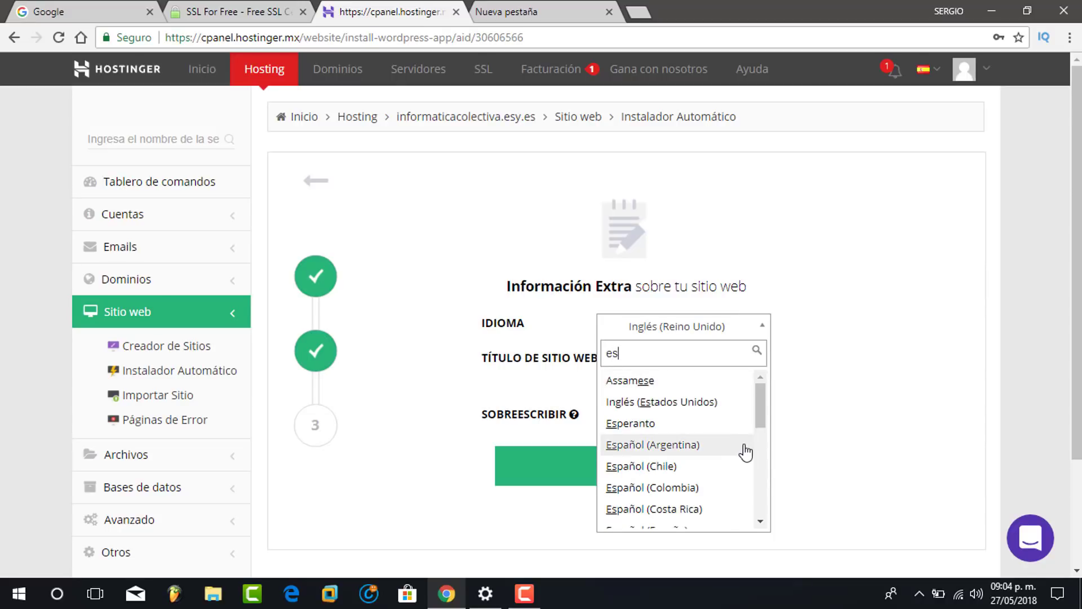
text(pa)
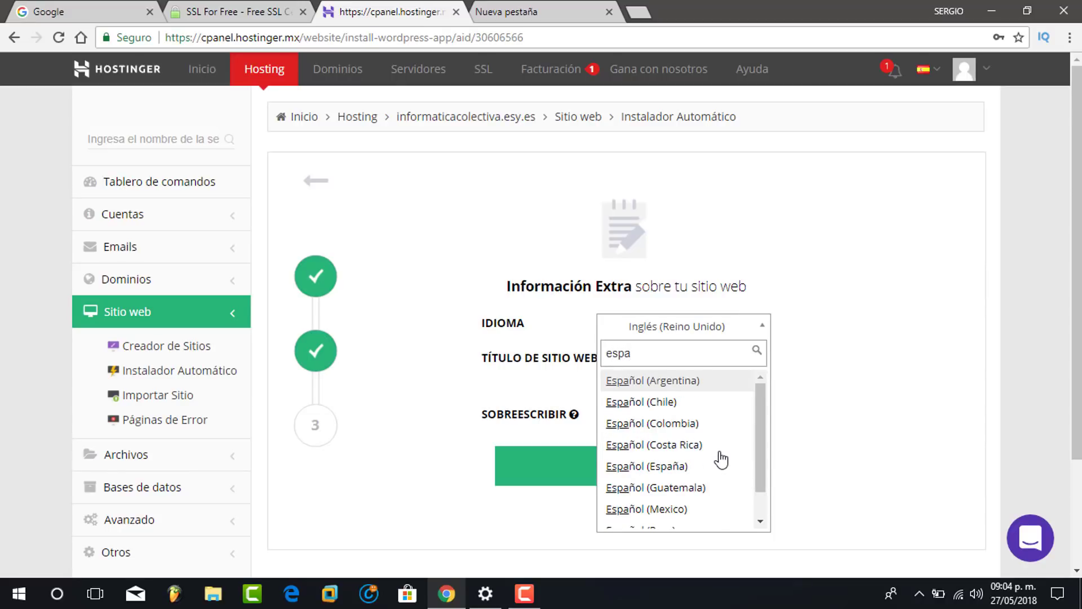
click(674, 509)
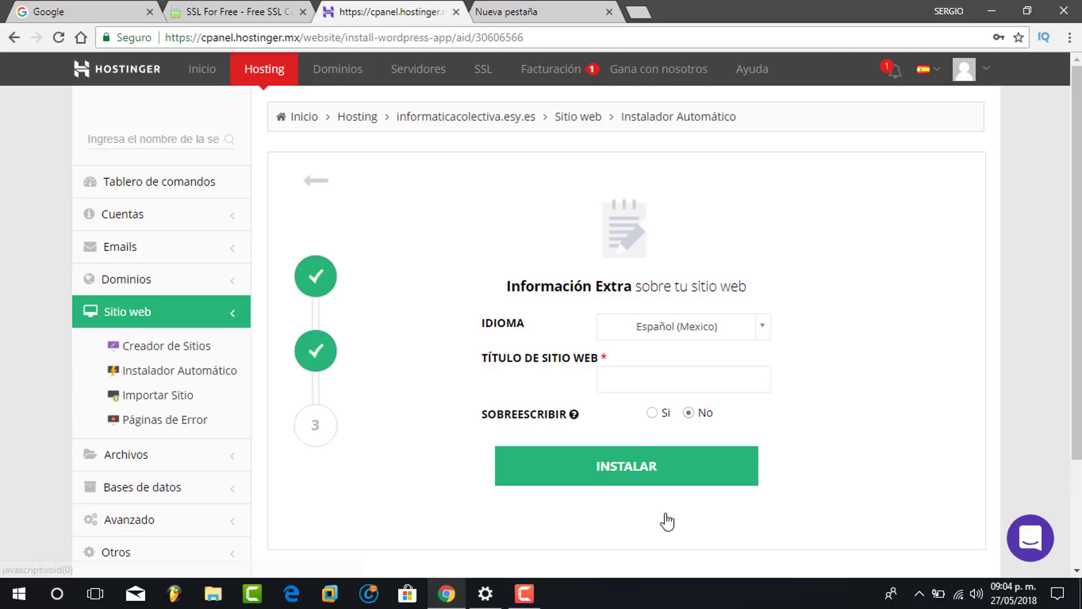
- Title the site Informatica and submit the WordPress installation
click(639, 367)
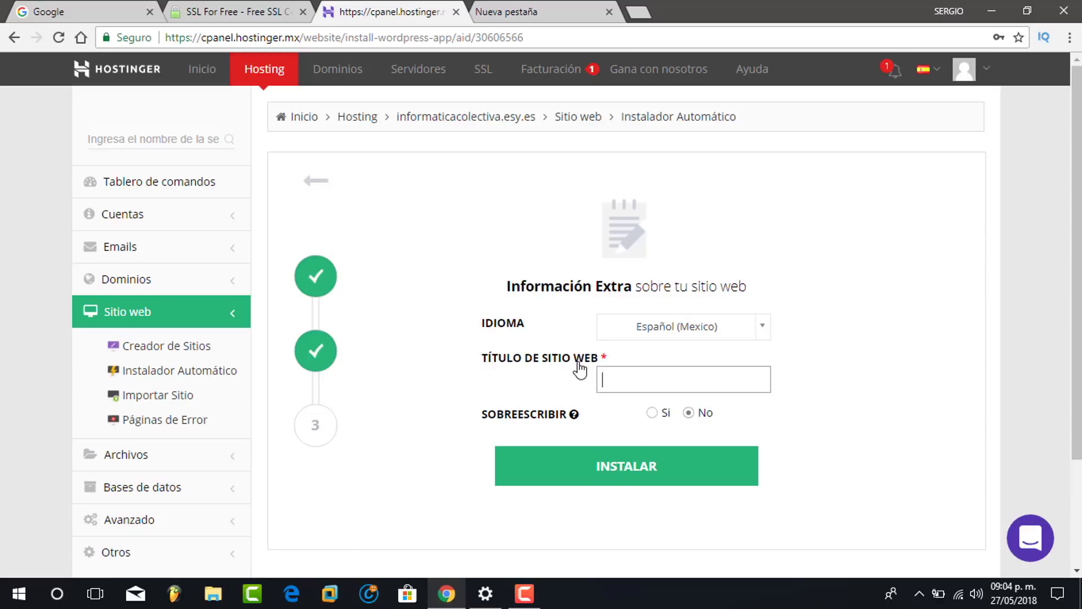
text(informaic)
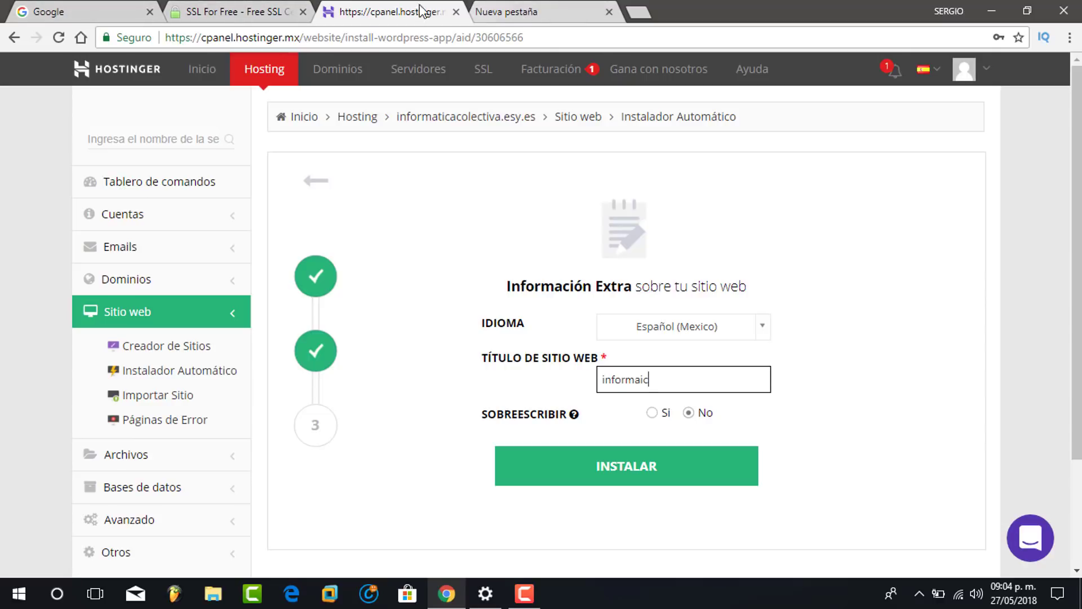
click(536, 12)
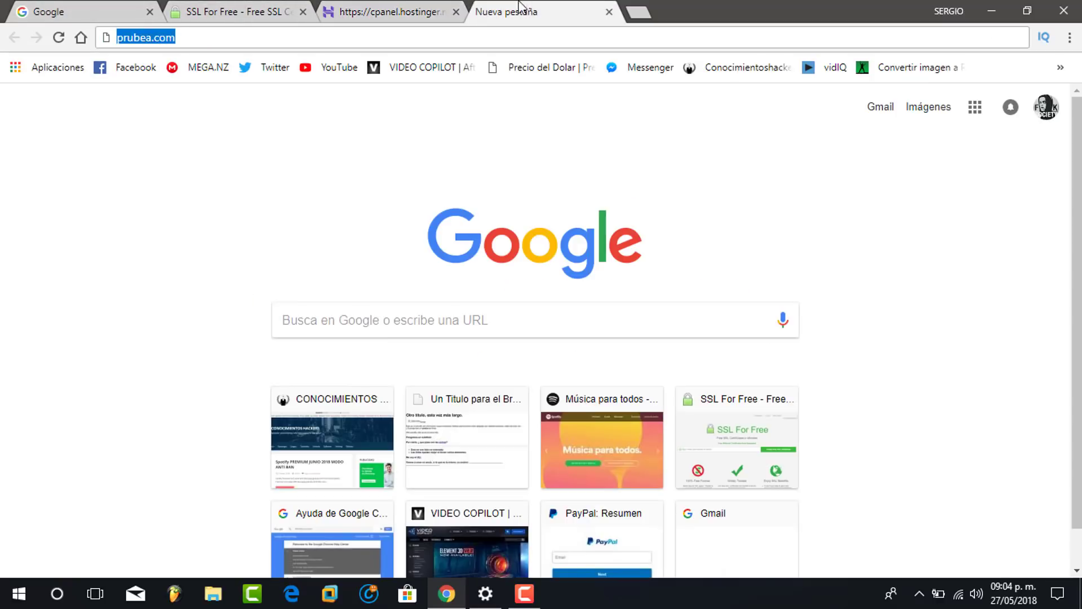
click(424, 12)
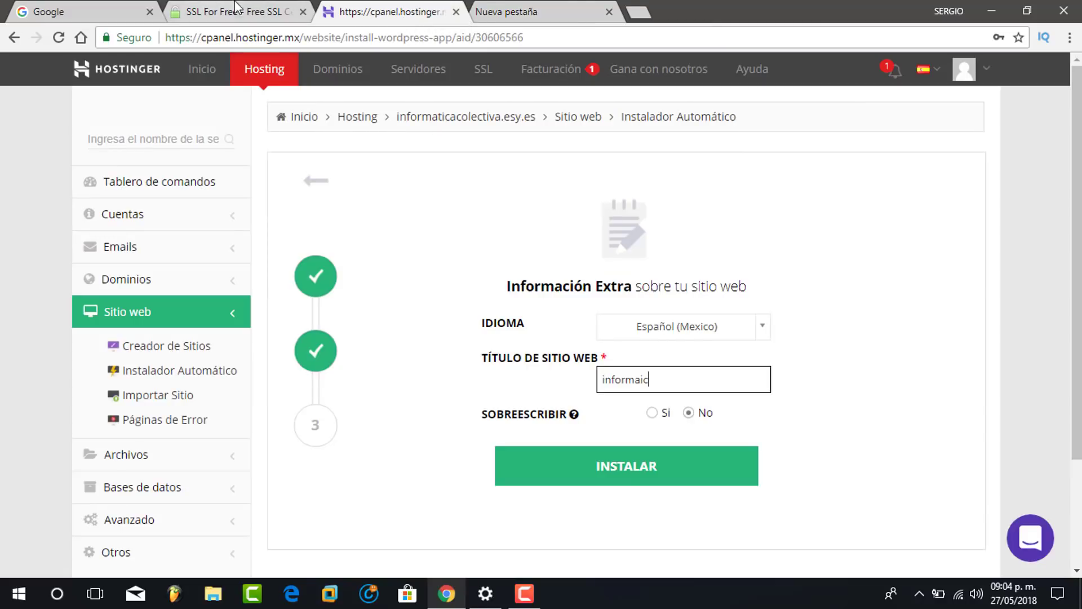
click(68, 11)
click(519, 8)
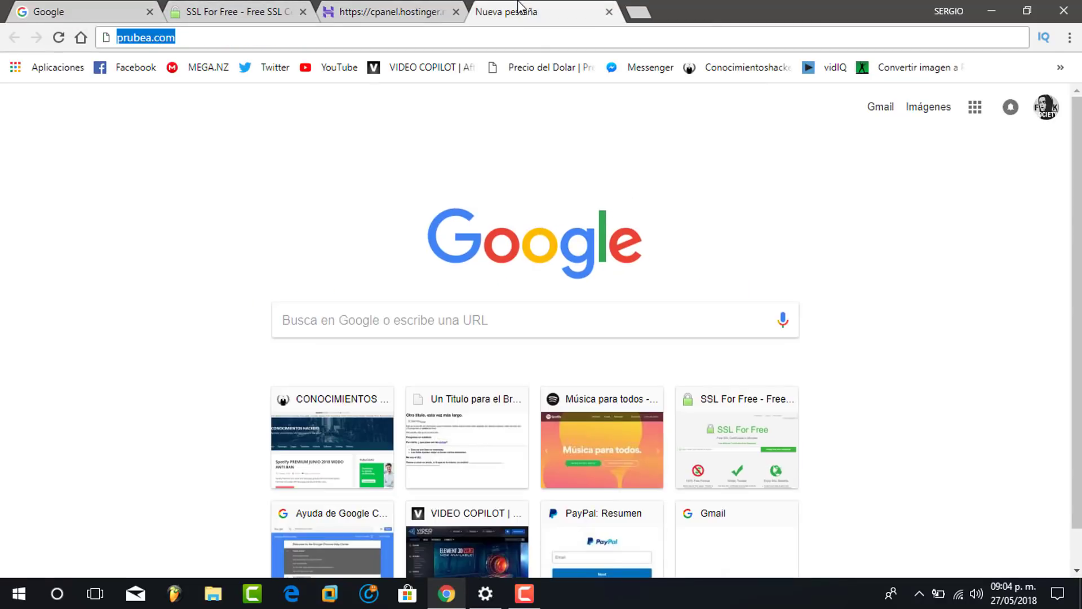
click(429, 12)
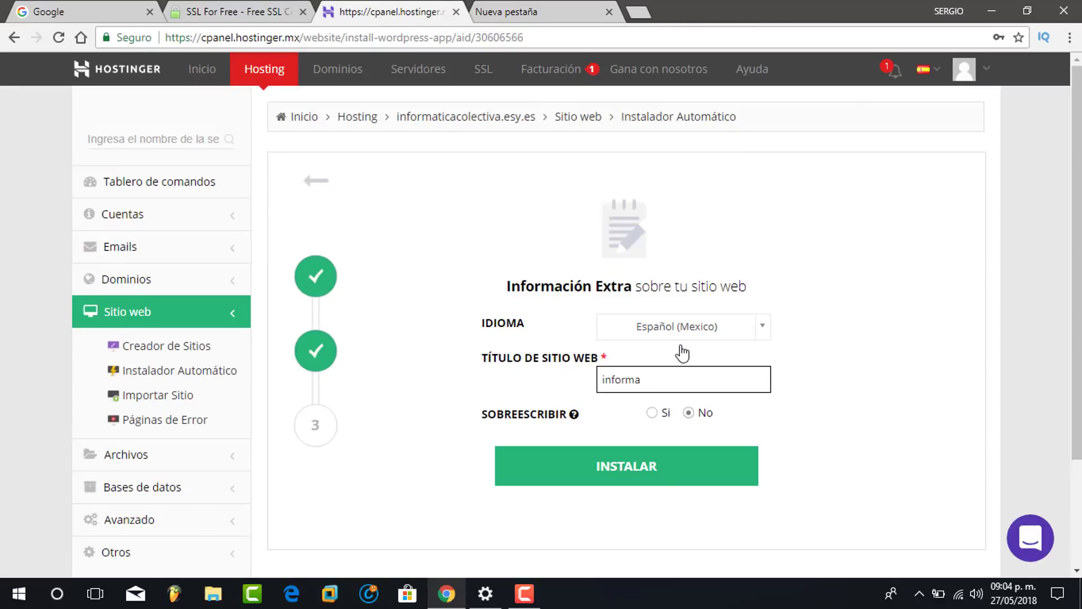
key(BackSpace)
key(BackSpace)
key(BackSpace)
key(BackSpace)
key(BackSpace)
key(BackSpace)
text(I)
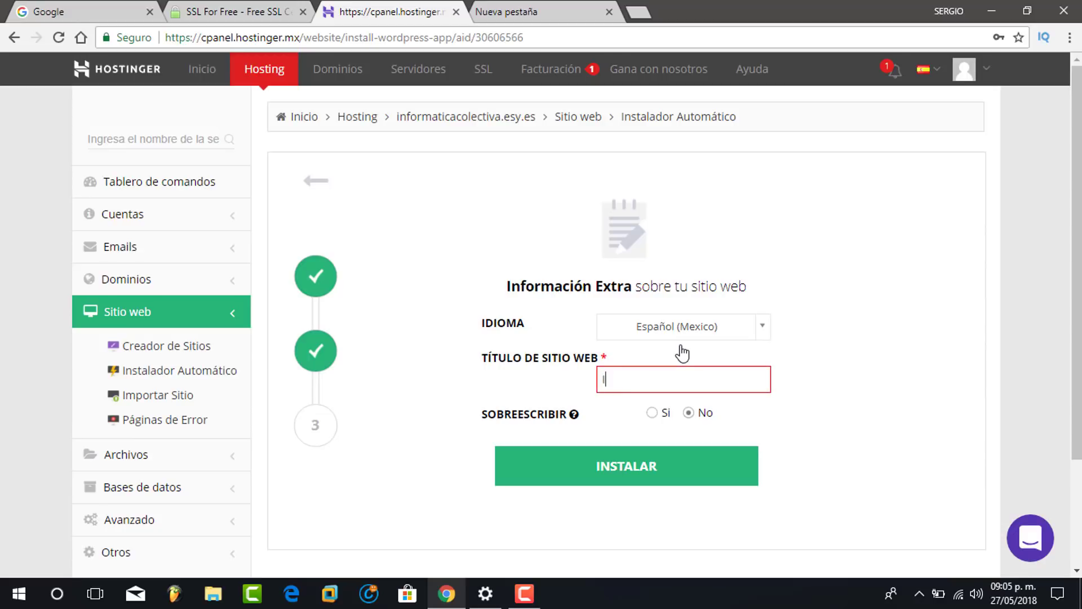
text(nformatica)
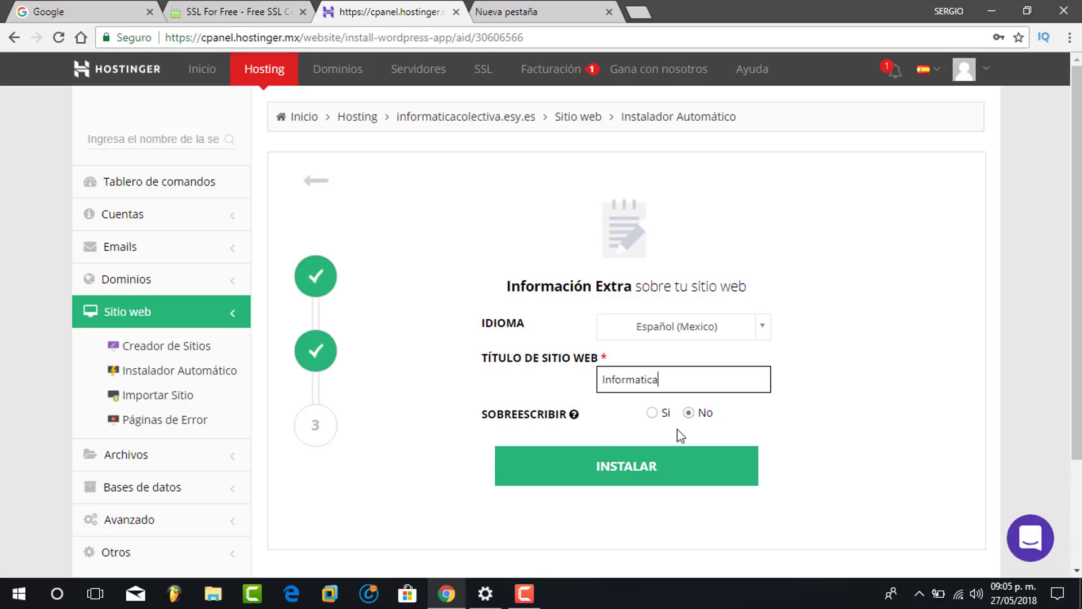
click(672, 464)
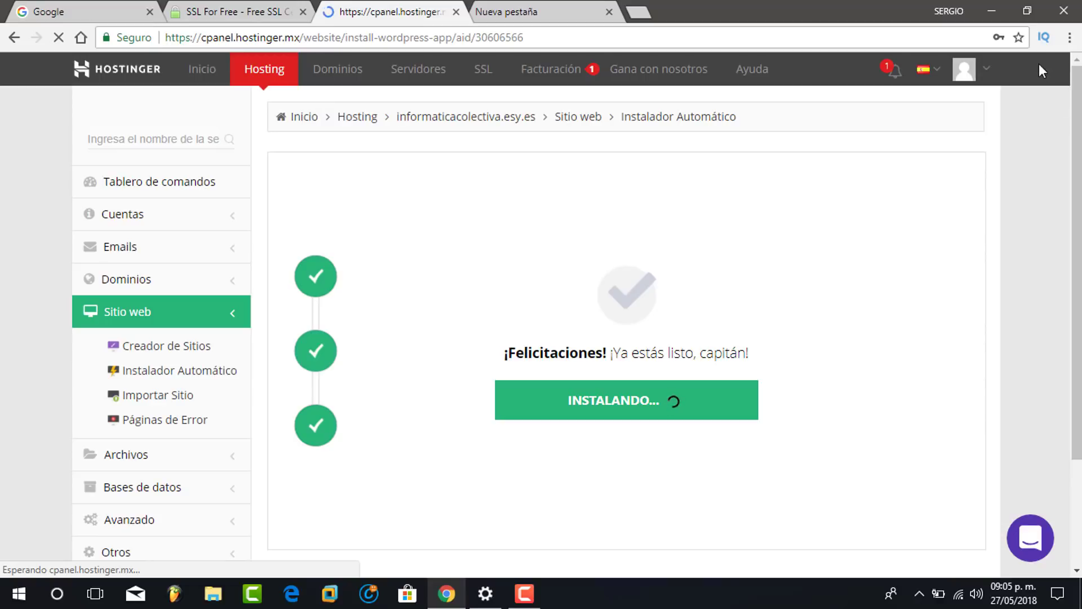
- Save the account password in Chrome via the Google Smart Lock prompt
click(999, 37)
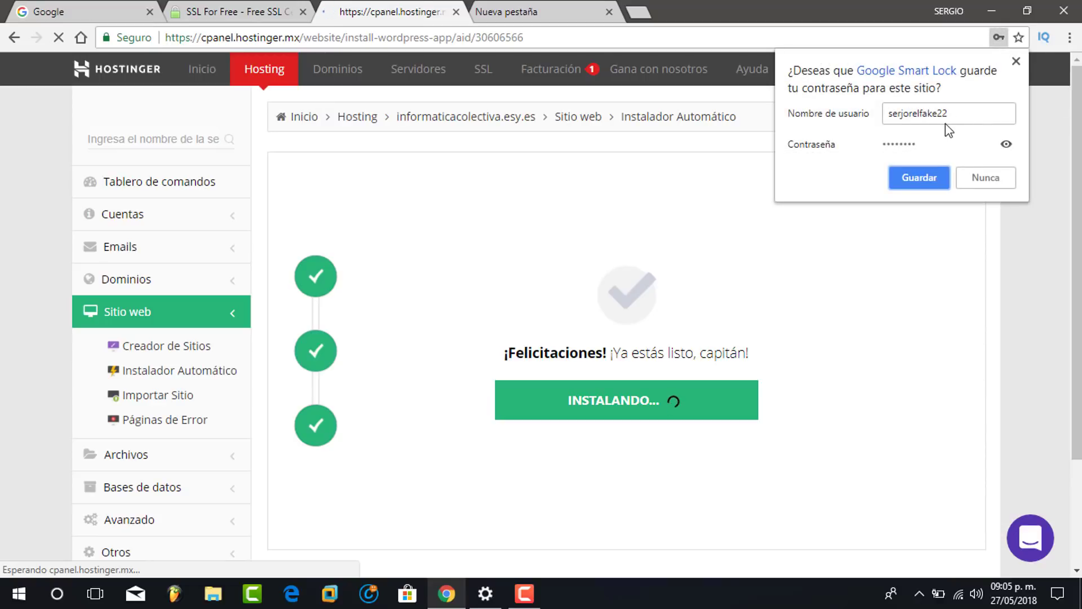
click(927, 176)
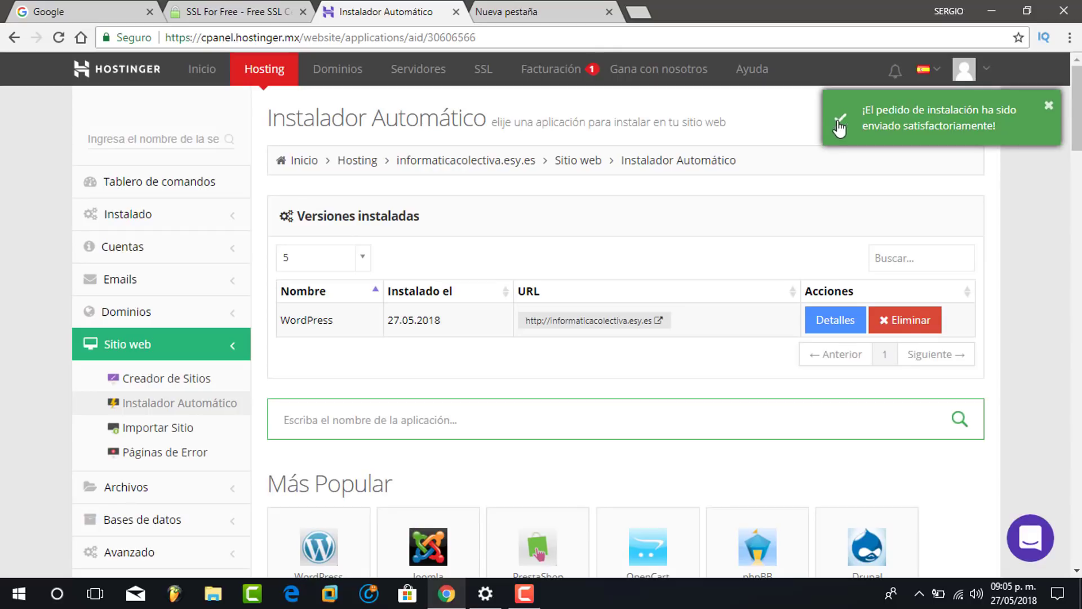
- Open the Detalles of the WordPress install dated 27.05.2018 at informaticacolectiva.esy.es
scroll(1065, 284, down, 1)
scroll(1058, 249, down, 15)
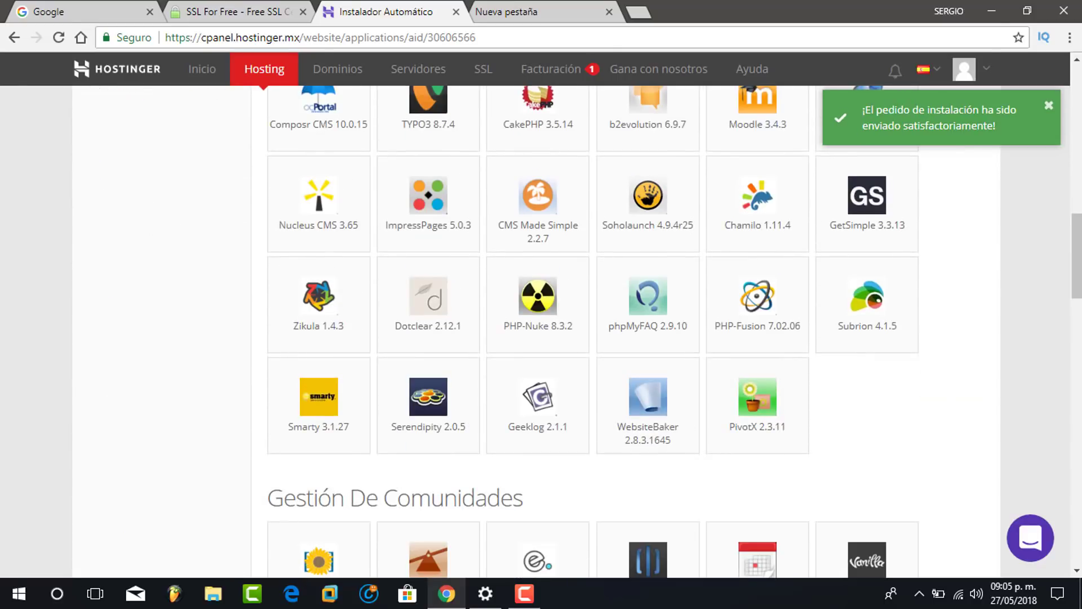
scroll(1073, 172, up, 15)
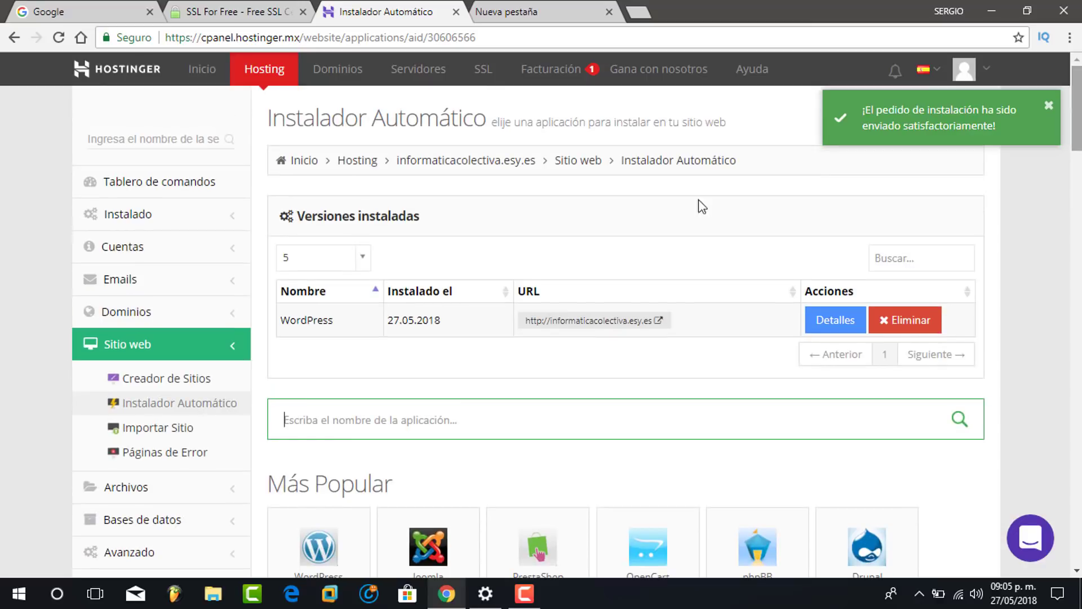
click(848, 322)
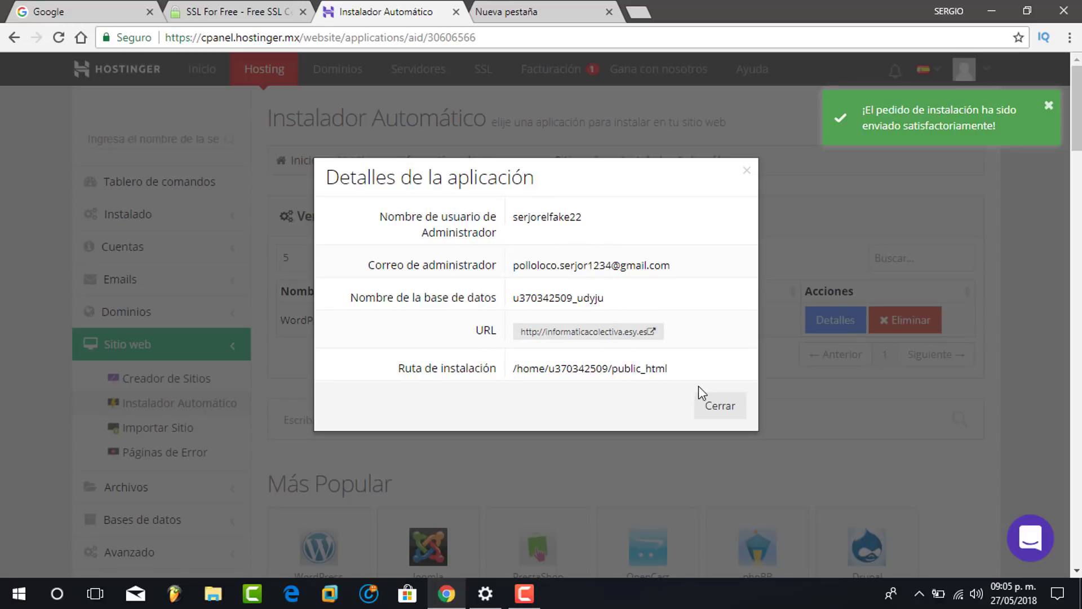
- Open the new site in a tab and go to informaticacolectiva.esy.es/wp-admin
click(633, 332)
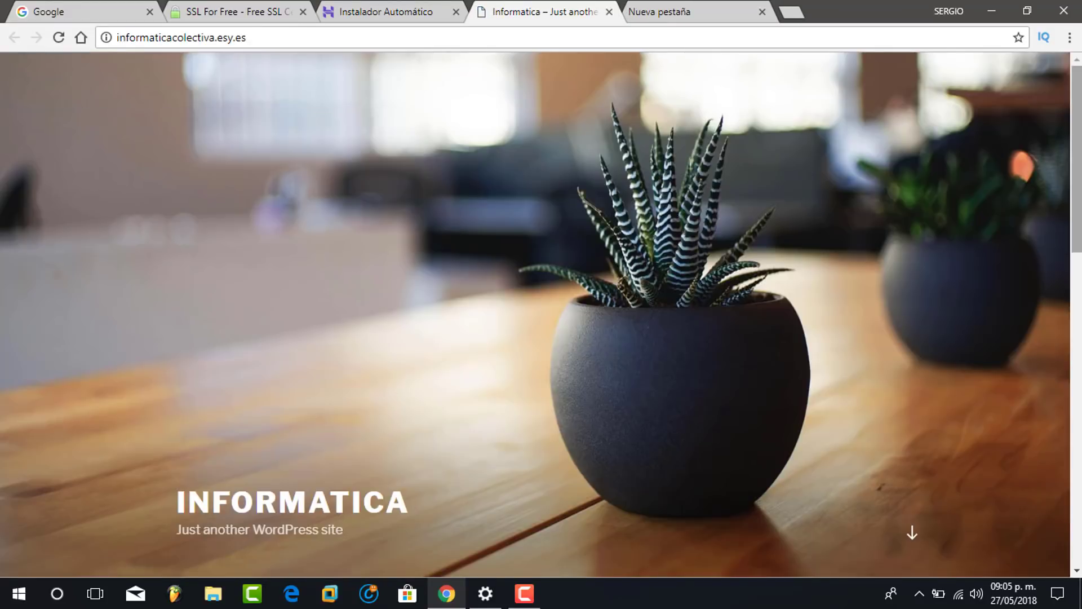
drag(1077, 163, 399, 62)
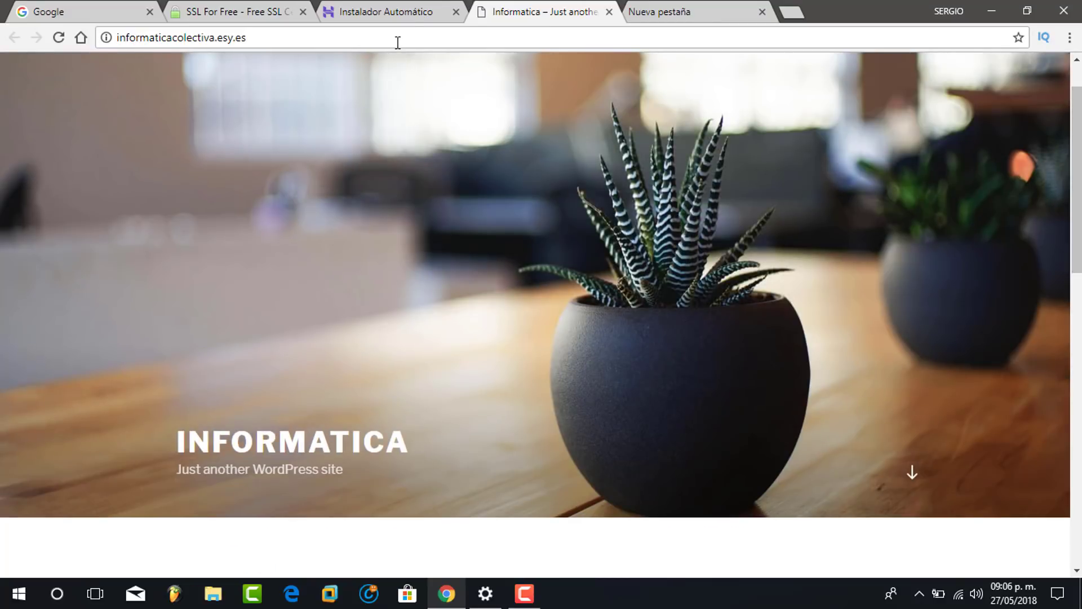
click(397, 37)
text(informaticacolectiva.esy.es)
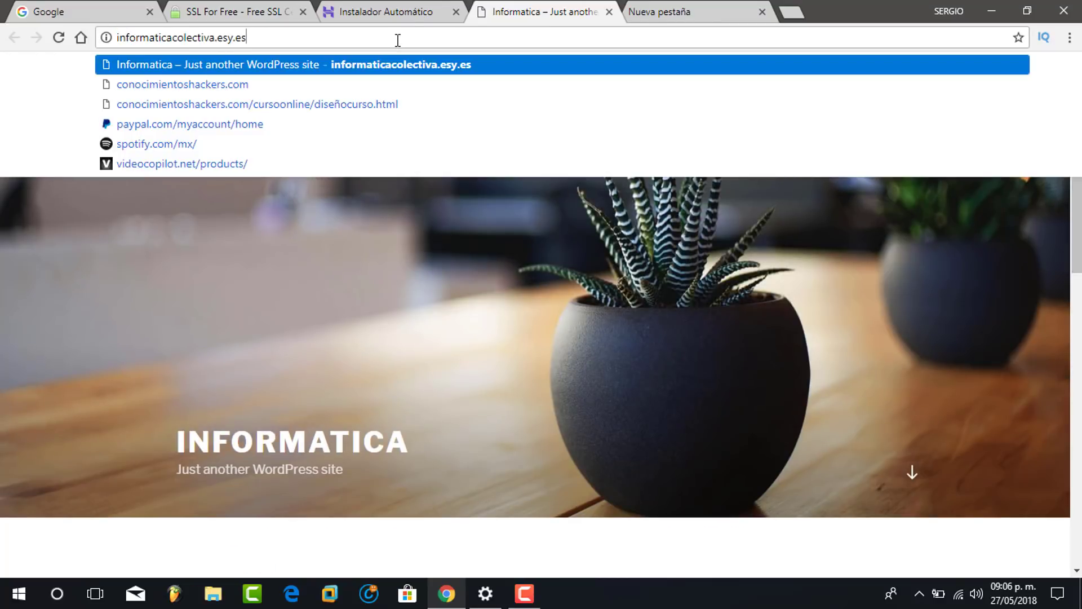
text(/)
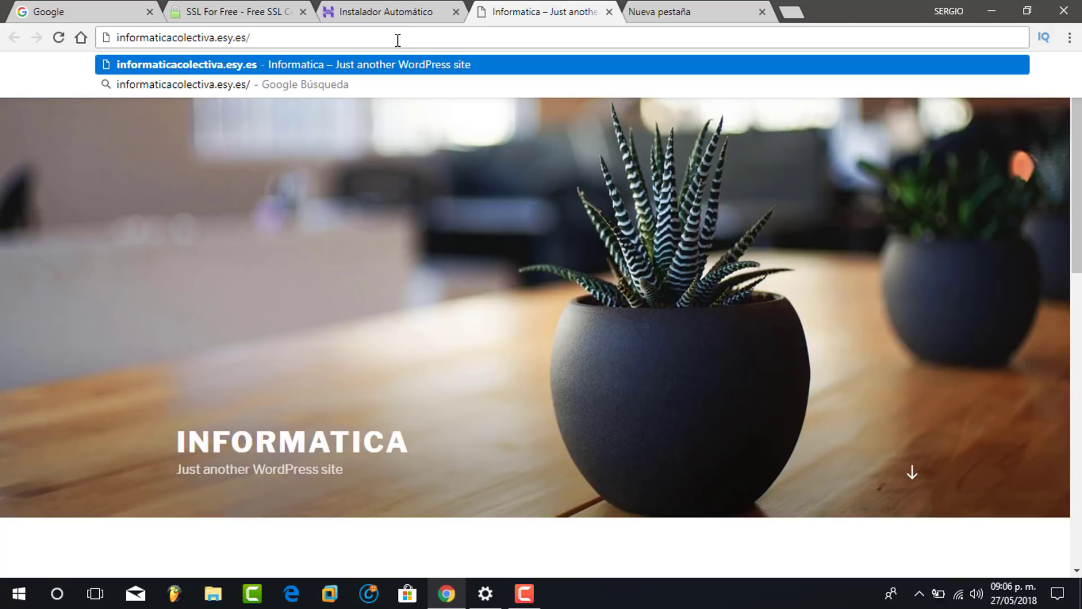
text(wp)
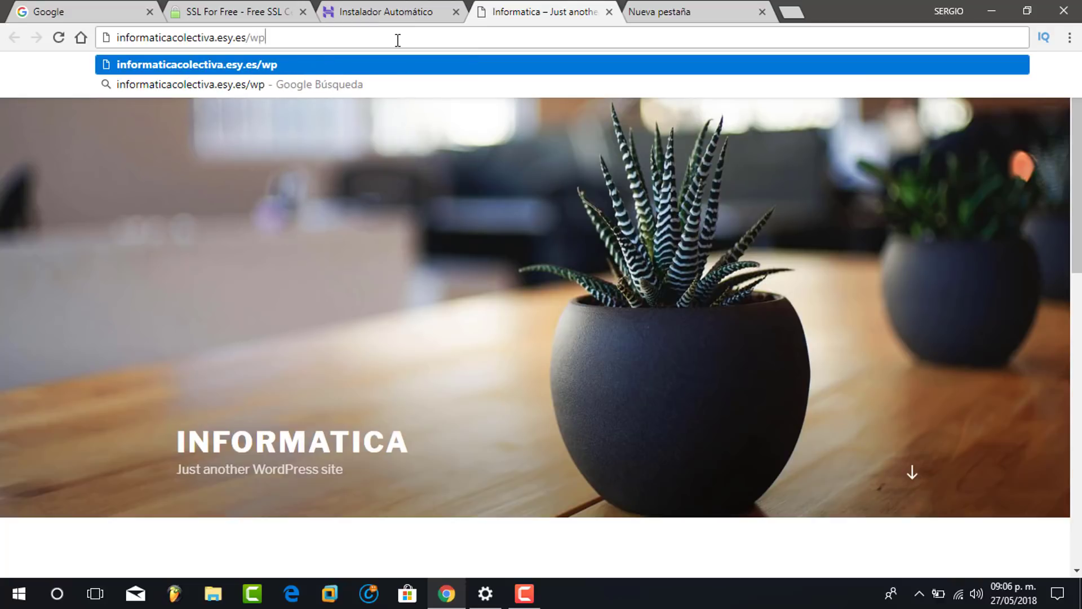
text(-ad)
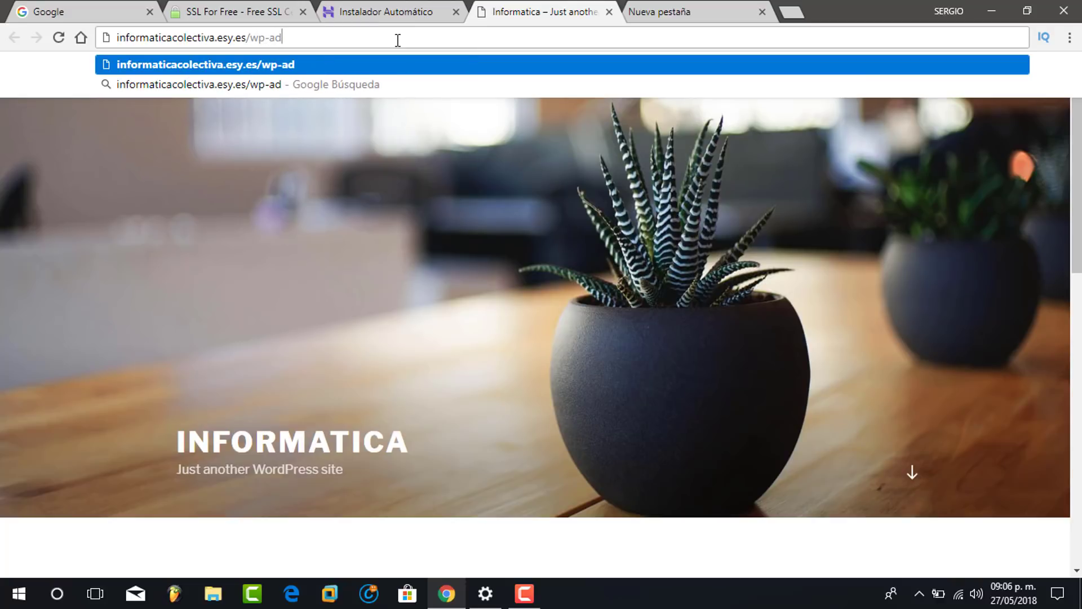
text(min)
key(Return)
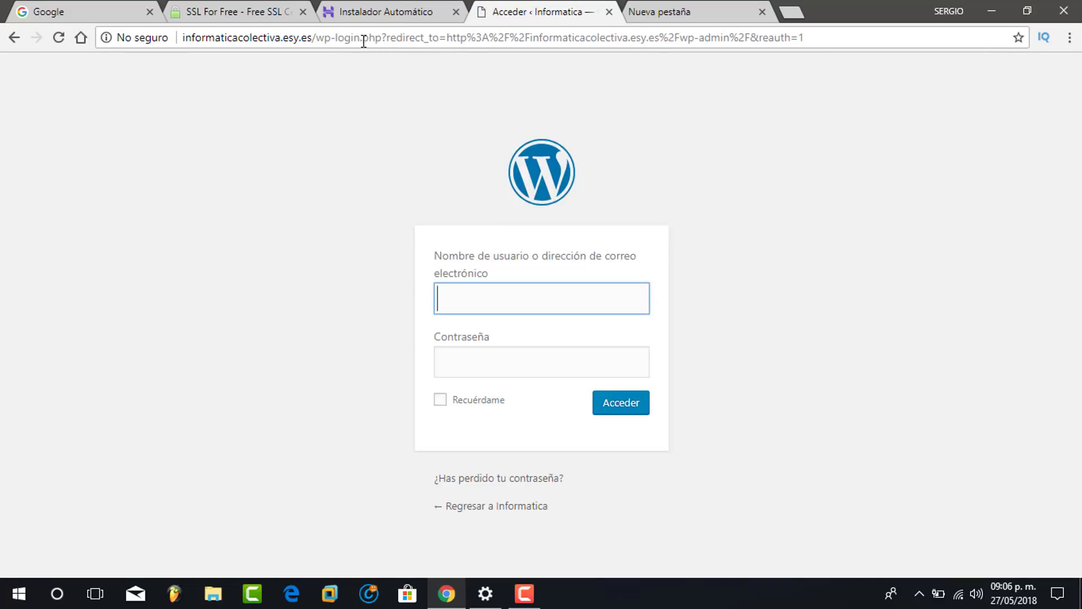
- Log in to the Informatica WordPress admin with the admin username and password
click(478, 296)
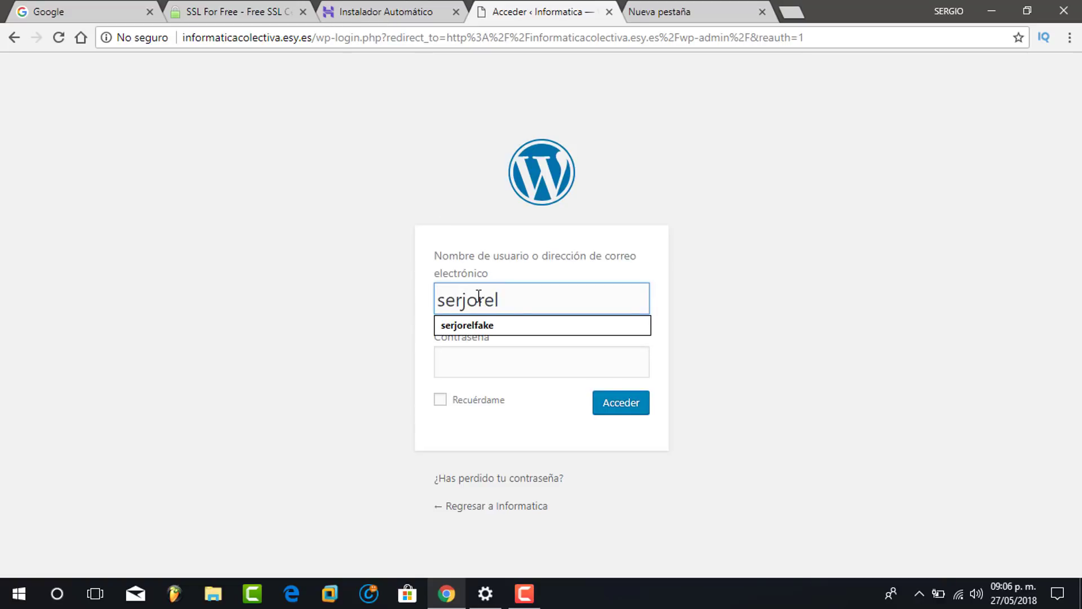
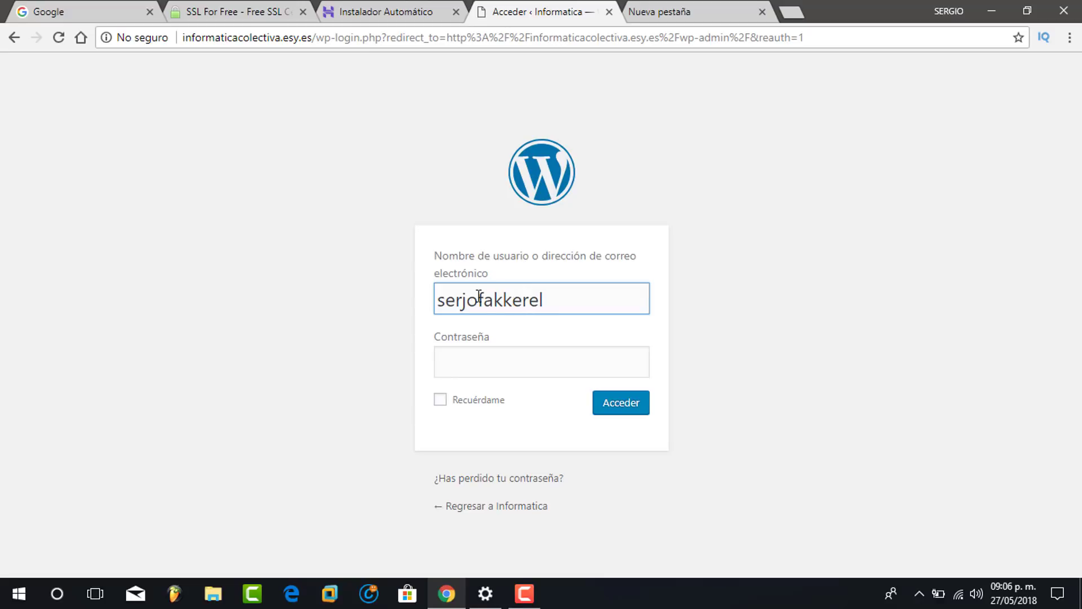
drag(592, 301, 418, 316)
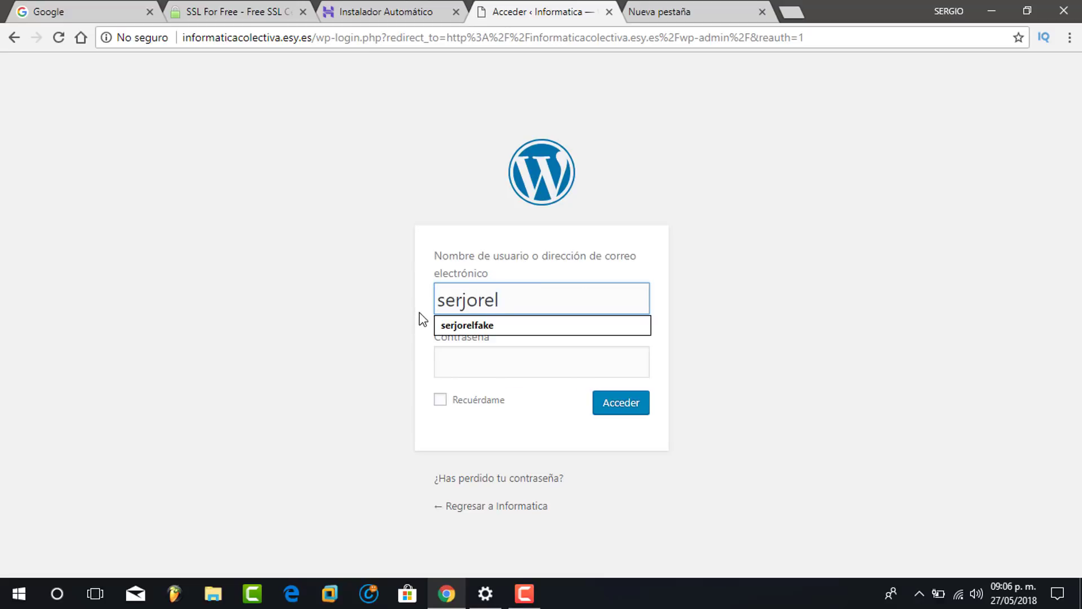
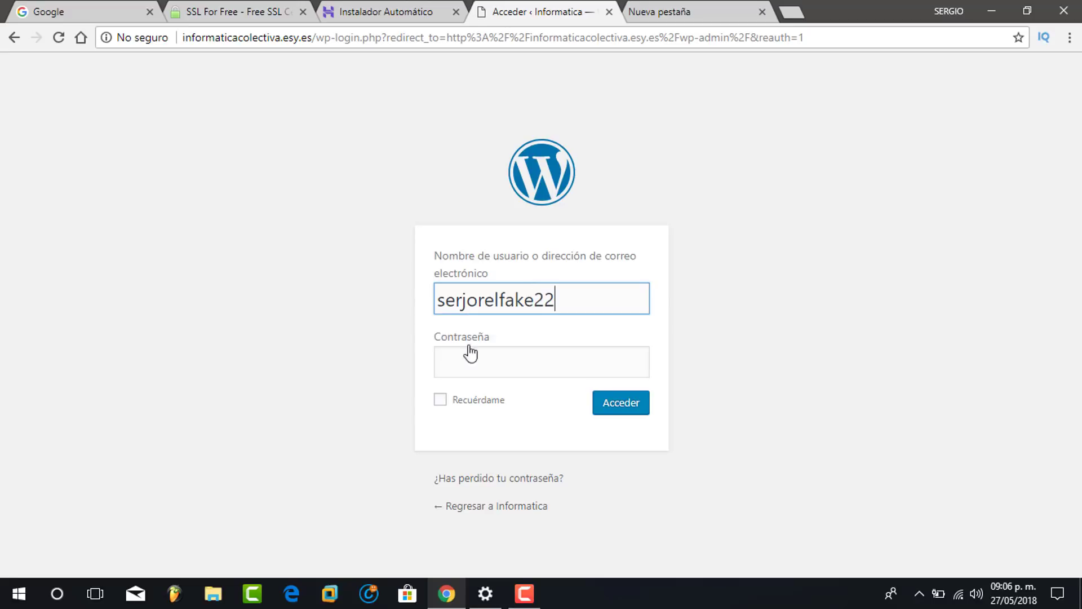
click(484, 354)
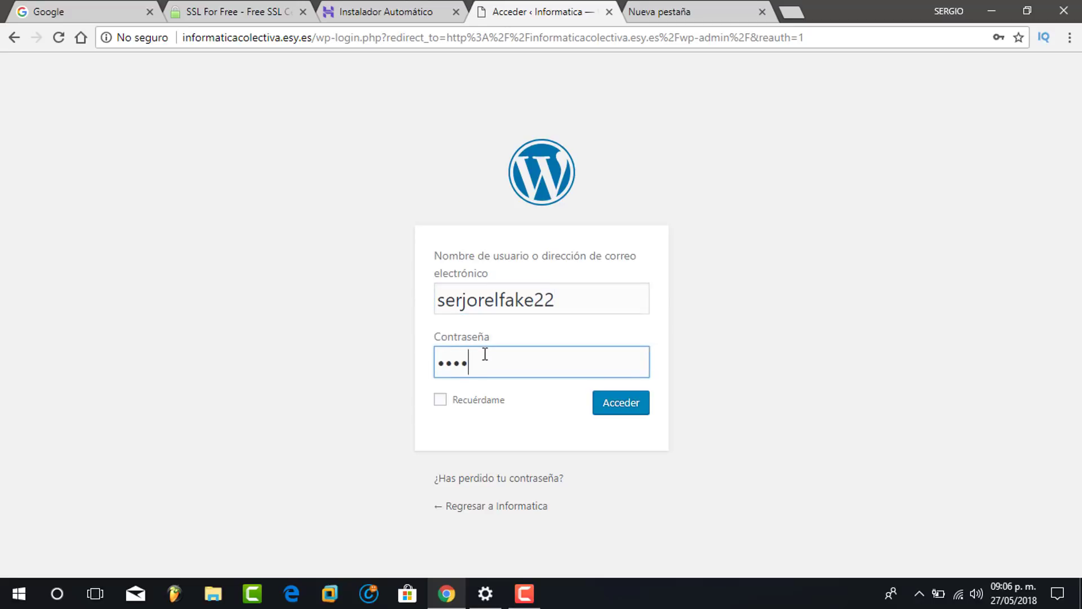
click(620, 407)
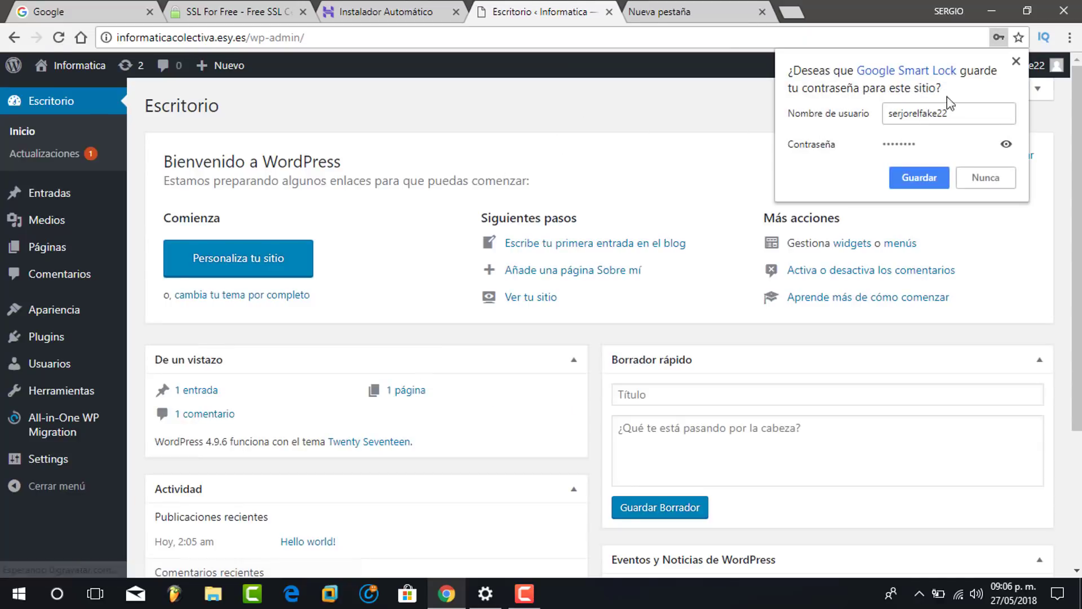
- Save the login password, review Apariencia > Temas with Twenty Seventeen active, then open Añadir temas
click(913, 178)
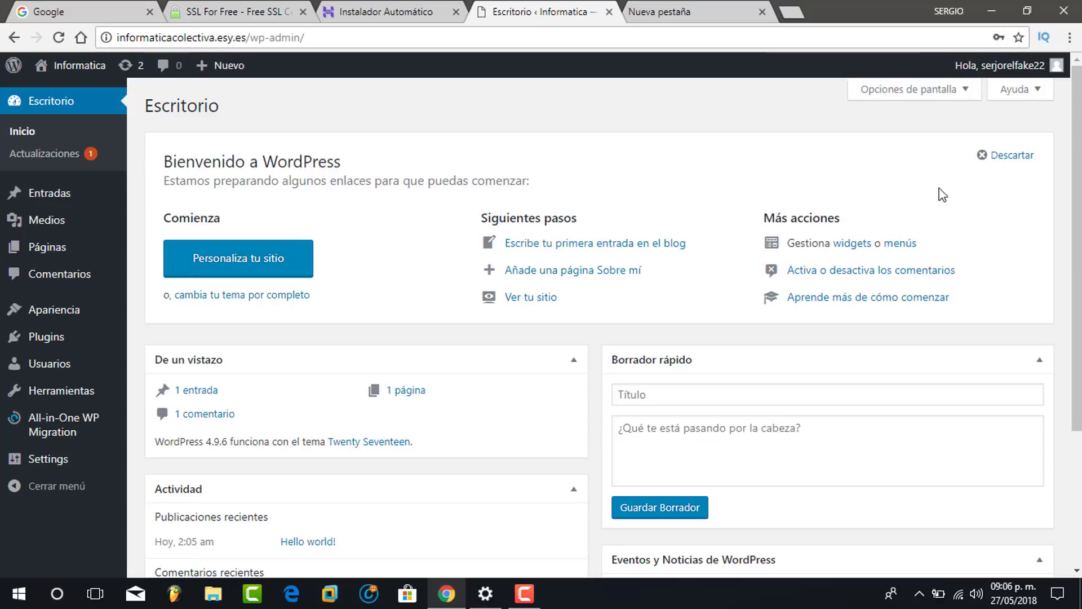
mouse_move(1077, 225)
mouse_down()
mouse_move(1077, 276)
mouse_move(1076, 226)
mouse_up()
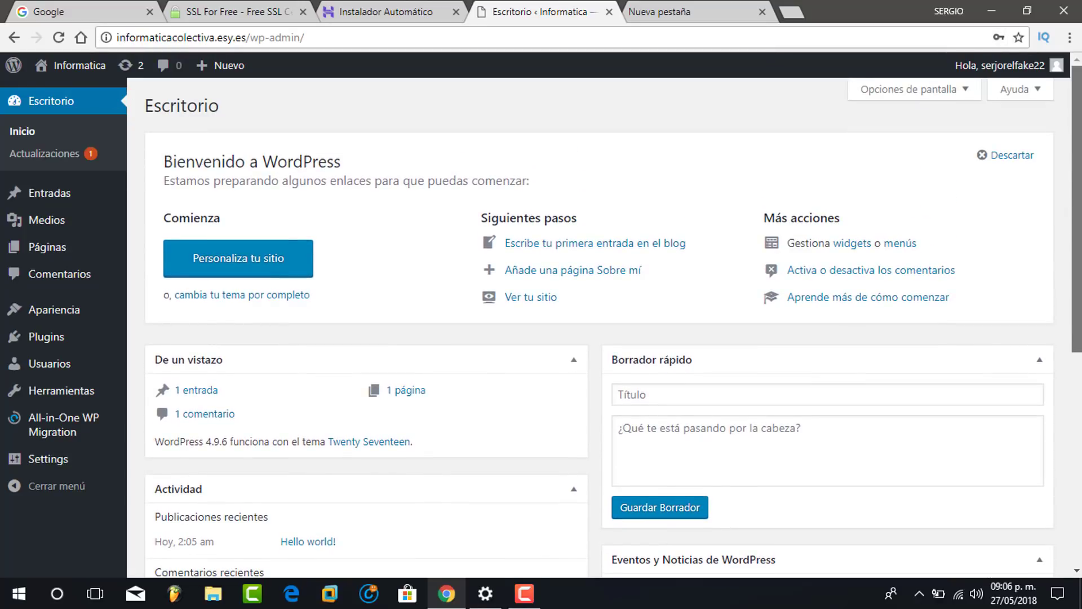
mouse_move(17, 192)
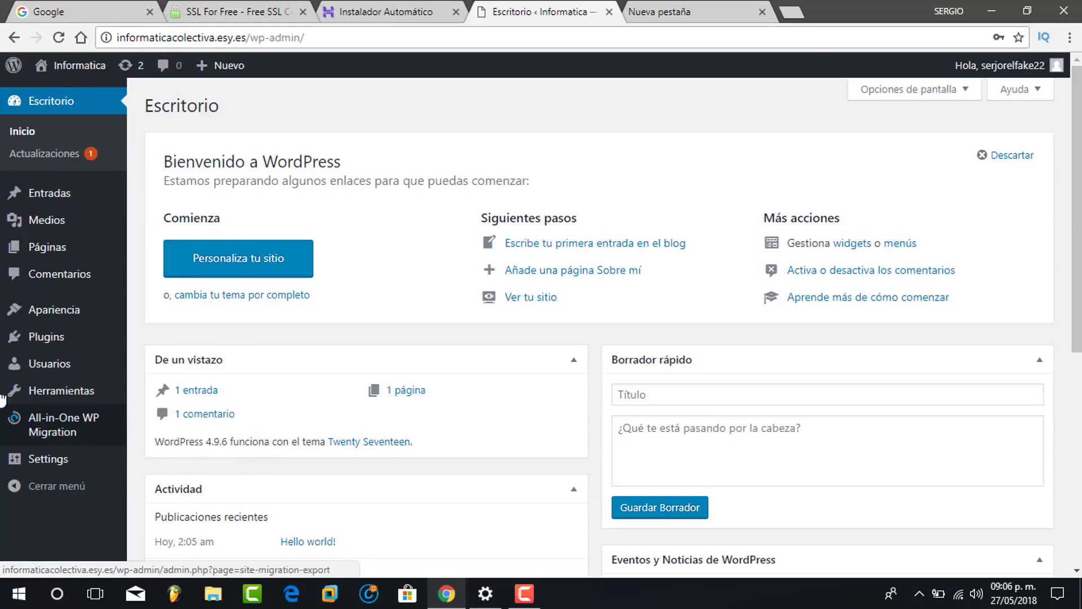
mouse_move(65, 308)
click(147, 316)
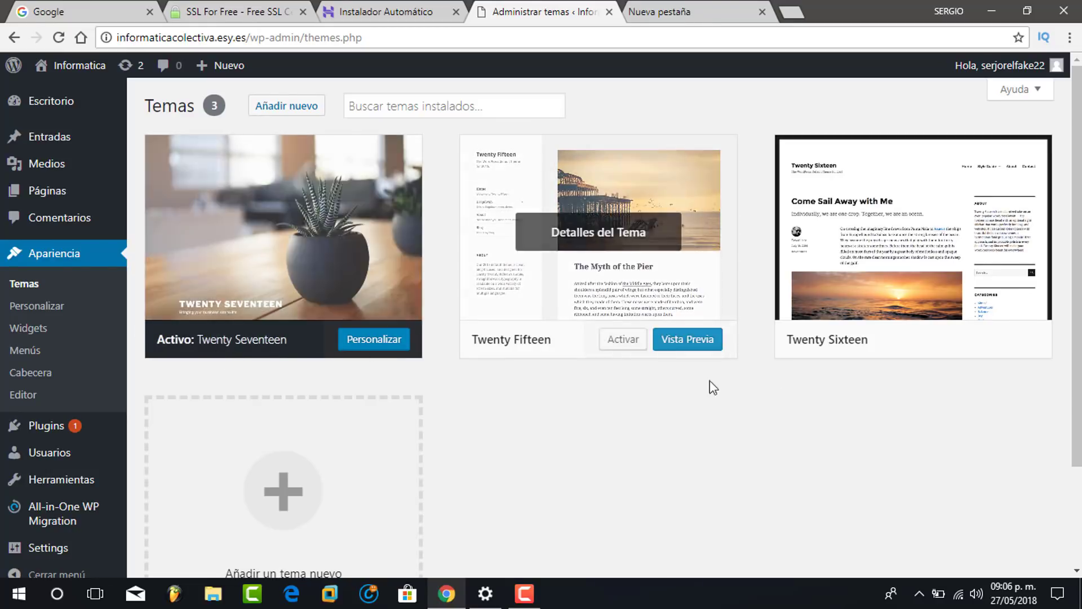
scroll(676, 394, down, 1)
scroll(480, 411, up, 1)
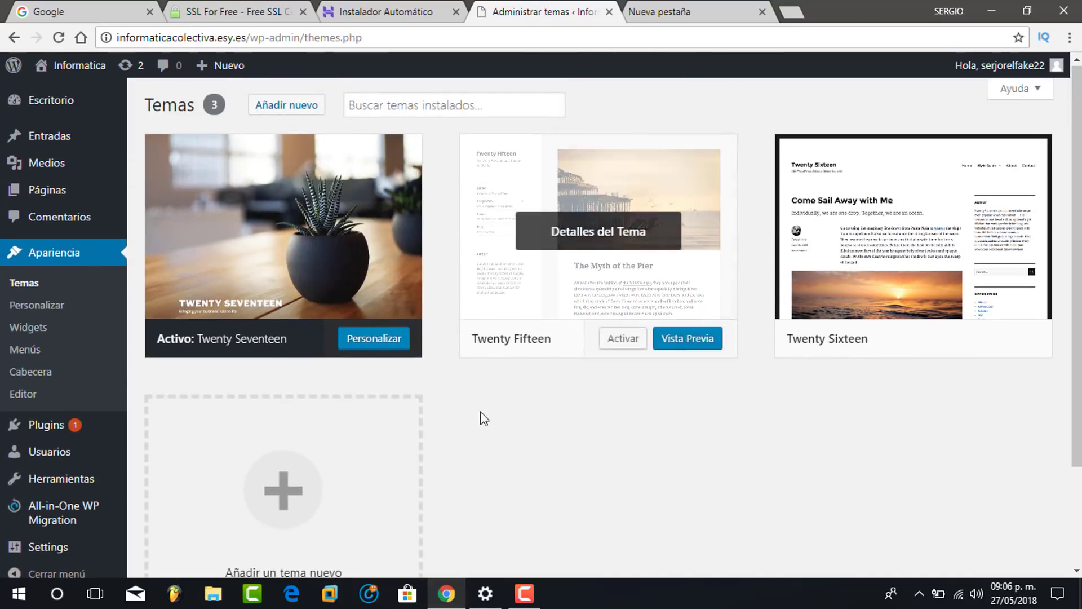
click(357, 464)
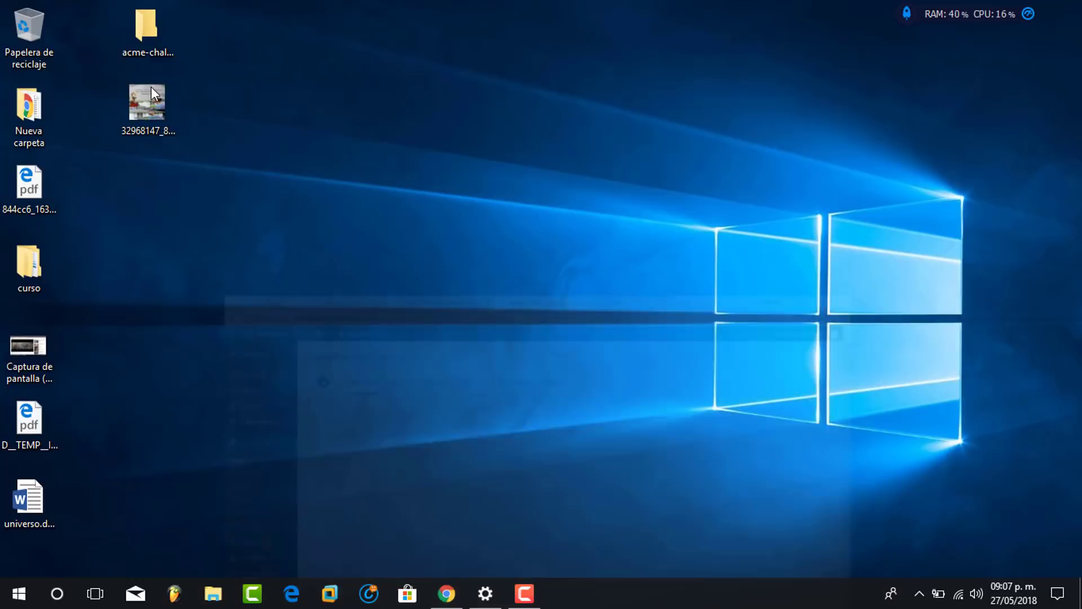
- Browse in File Explorer to the 03.sensecash viral 2 > 11.temas folder
click(991, 10)
double_click(39, 113)
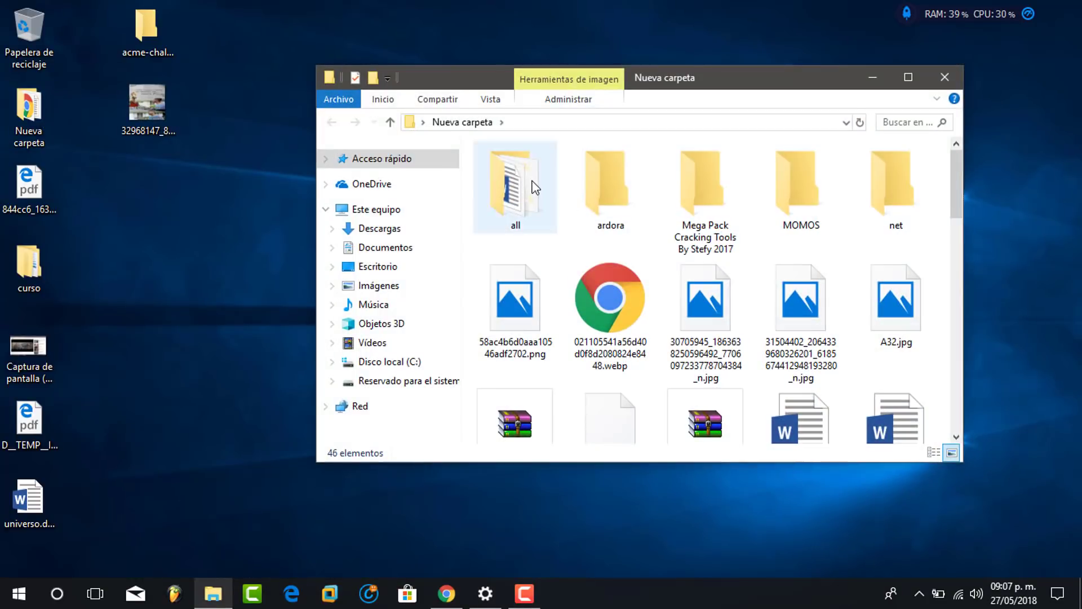
double_click(531, 186)
double_click(531, 186)
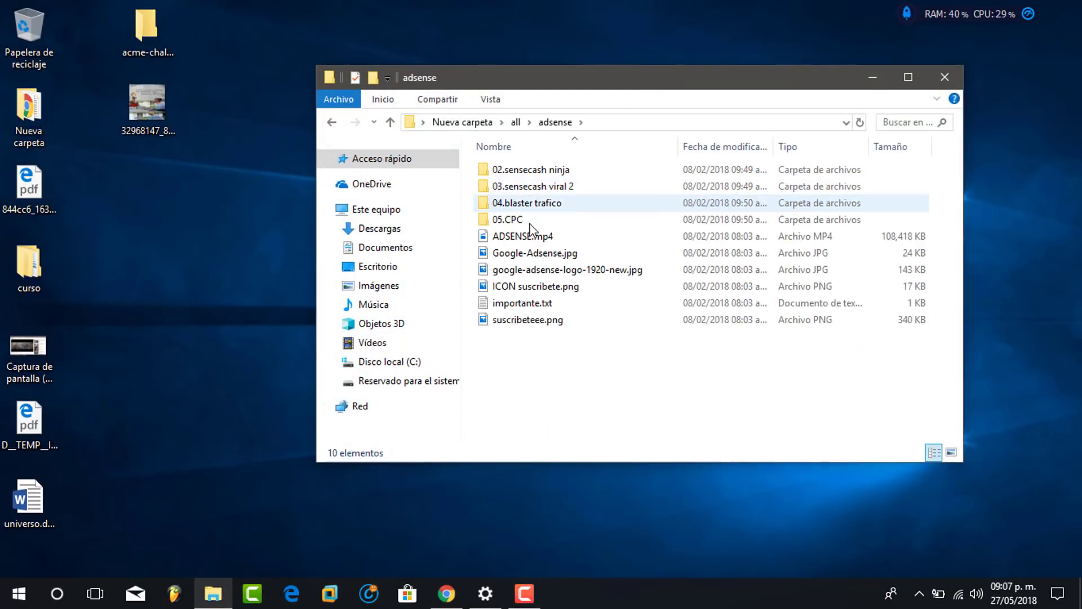
double_click(528, 204)
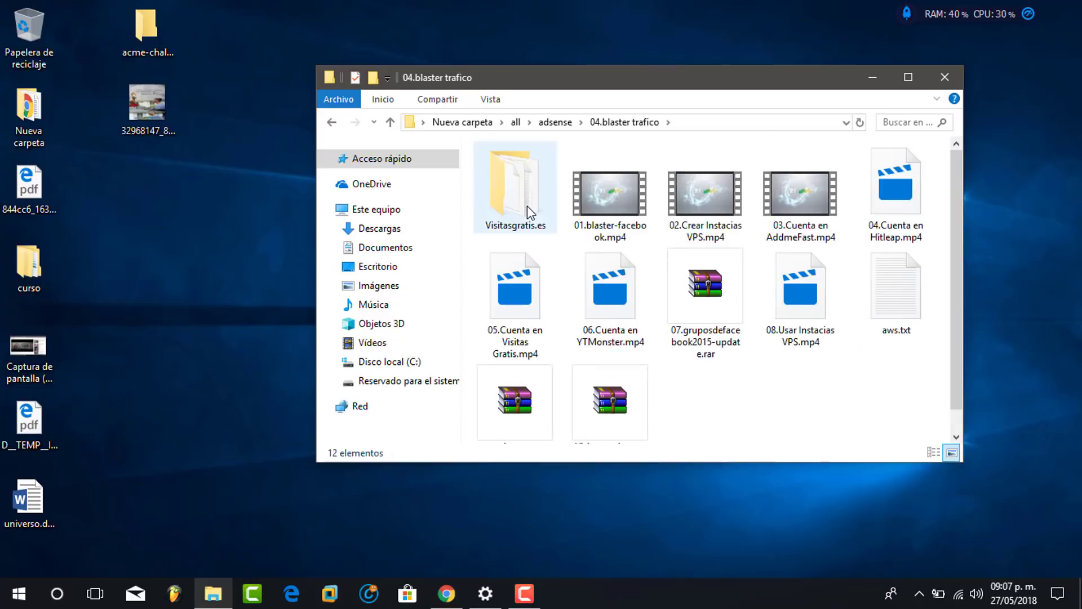
double_click(527, 206)
key(BackSpace)
key(BackSpace)
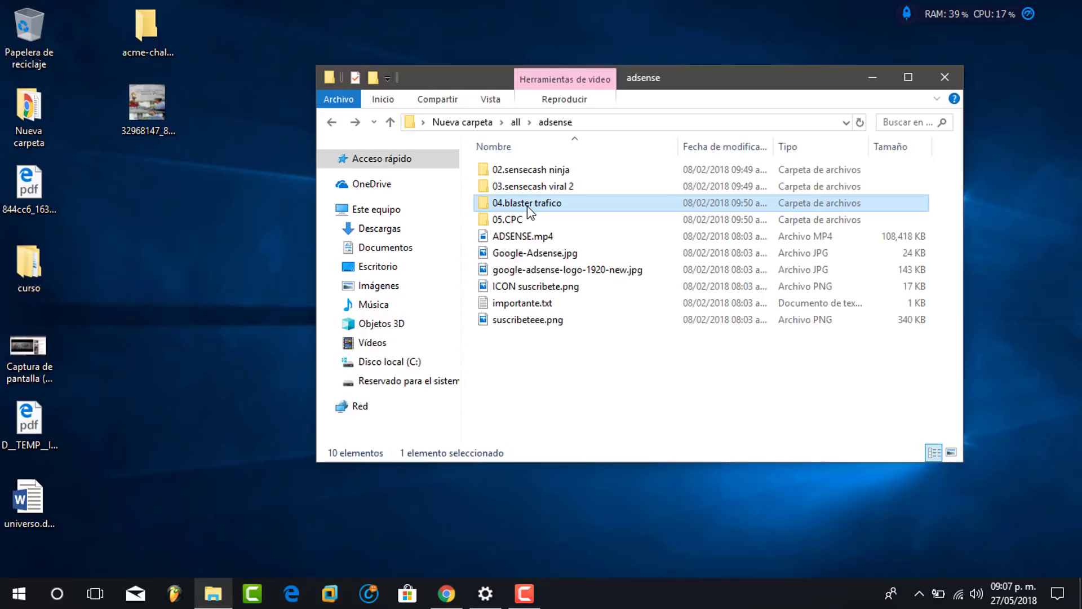
key(BackSpace)
key(BackSpace)
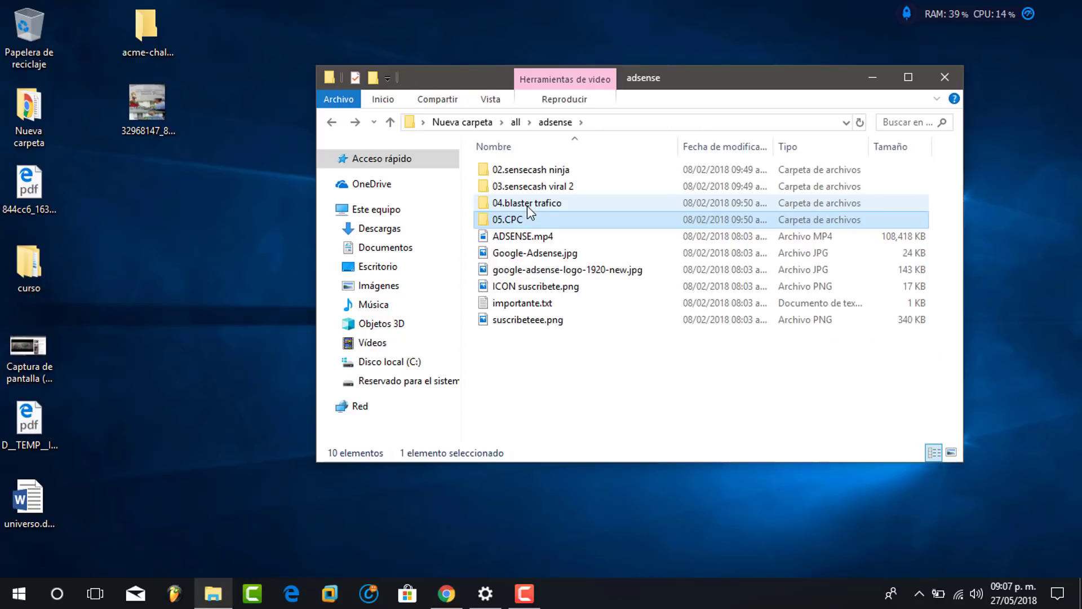
key(Return)
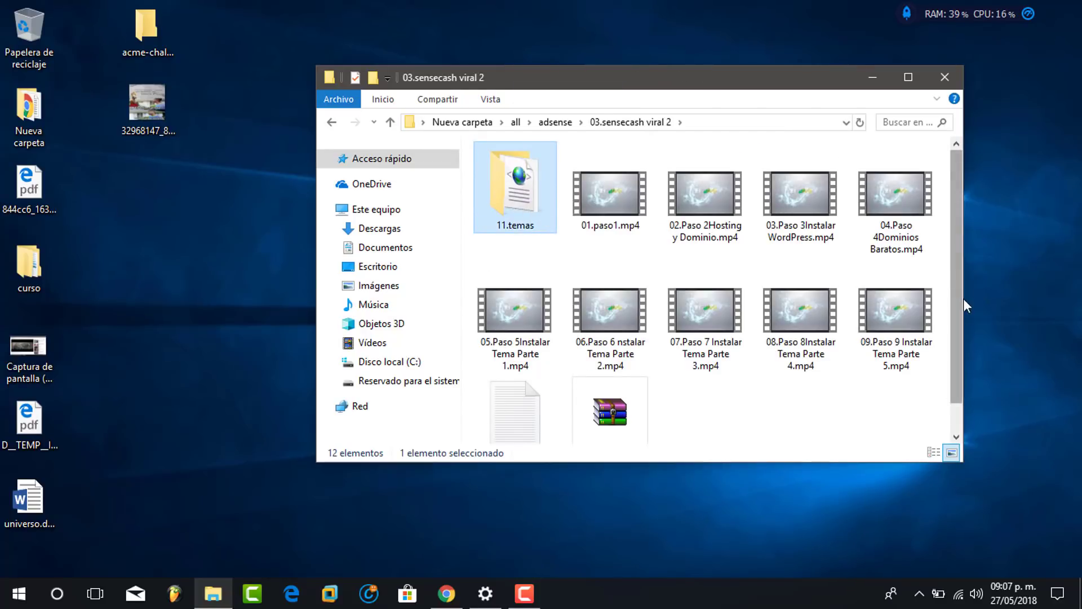
scroll(963, 299, down, 1)
double_click(543, 165)
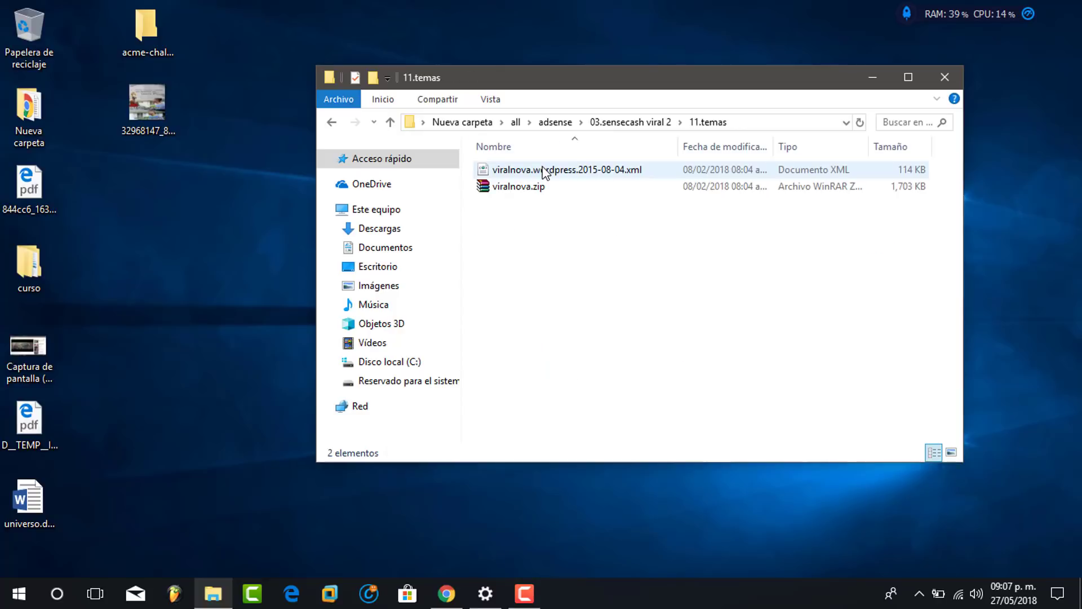
- Copy viralnova.zip onto the desktop, close Explorer and bring Chrome back
click(536, 187)
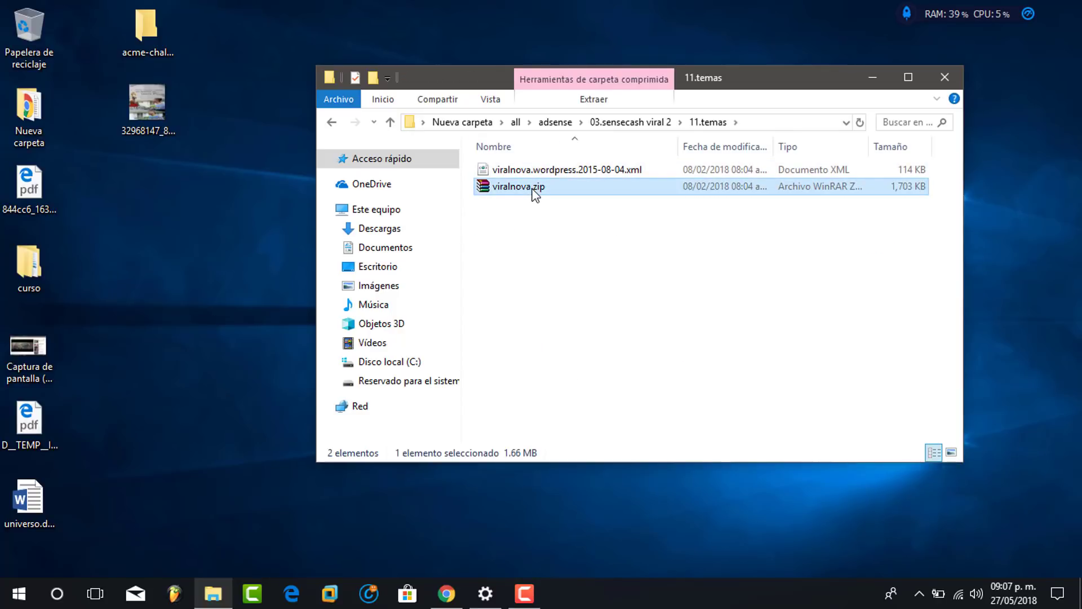
drag(535, 195, 259, 225)
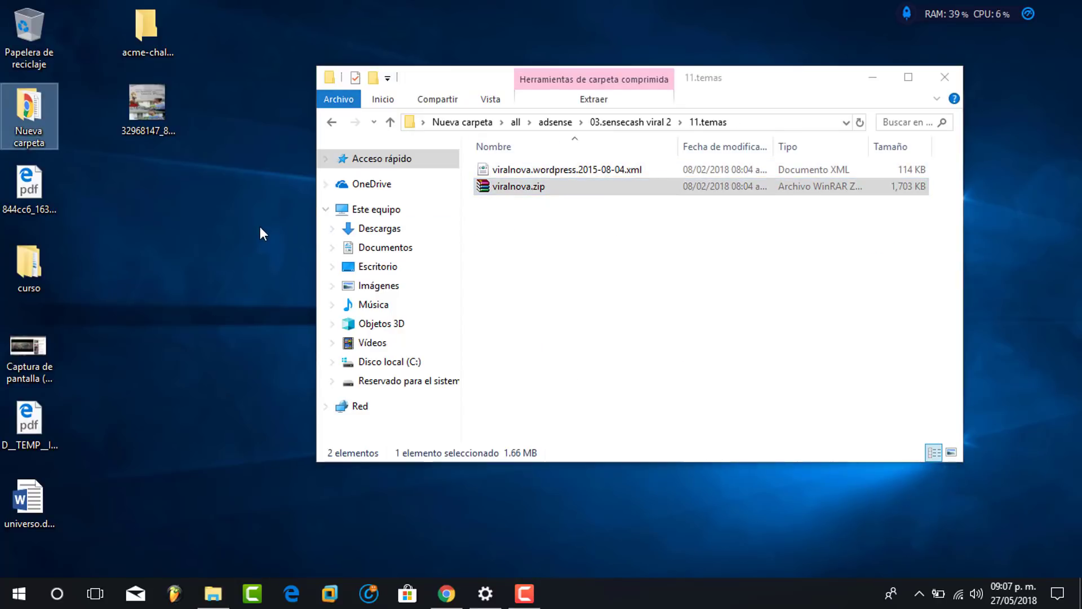
click(943, 78)
drag(88, 25, 387, 103)
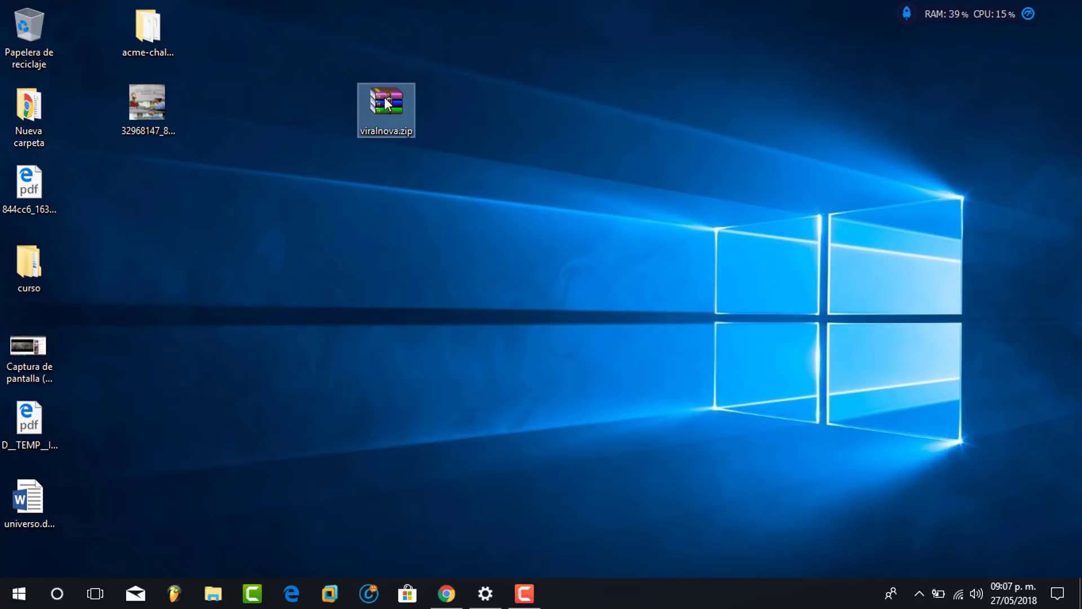
click(478, 310)
click(524, 593)
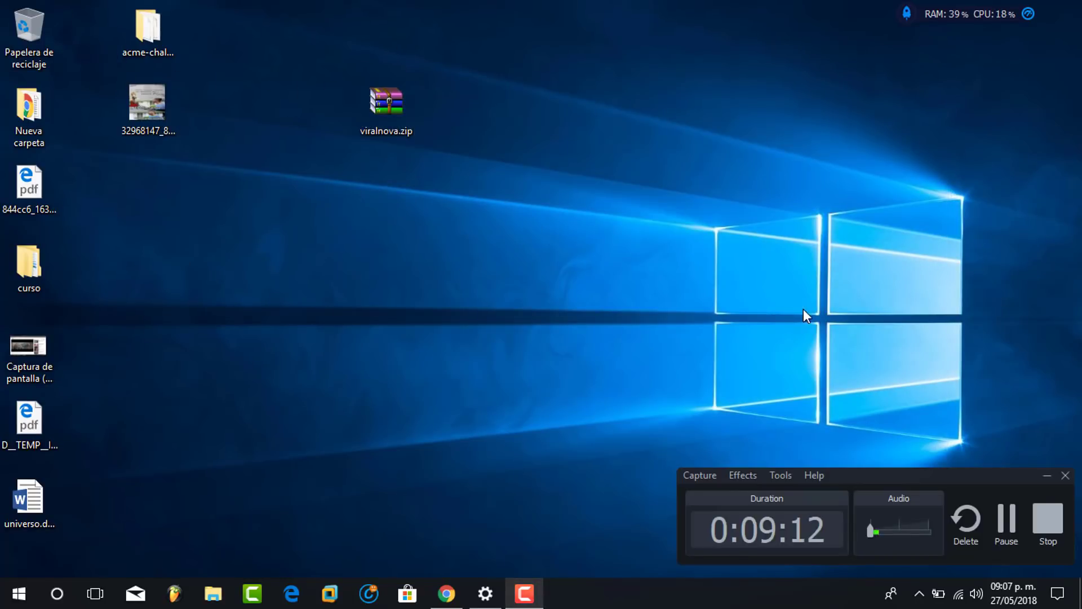
click(1048, 474)
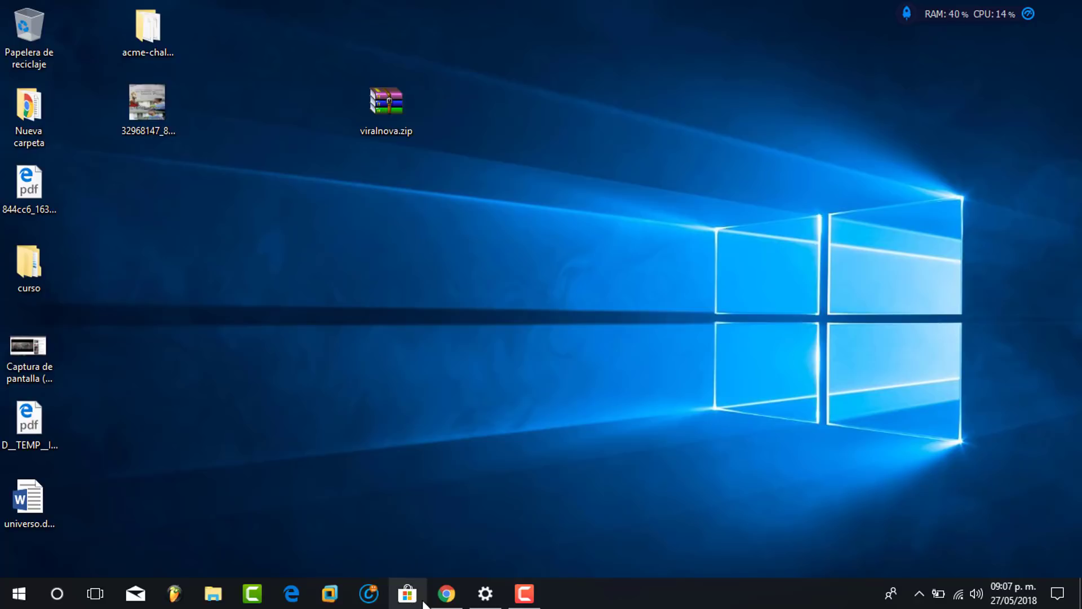
click(432, 600)
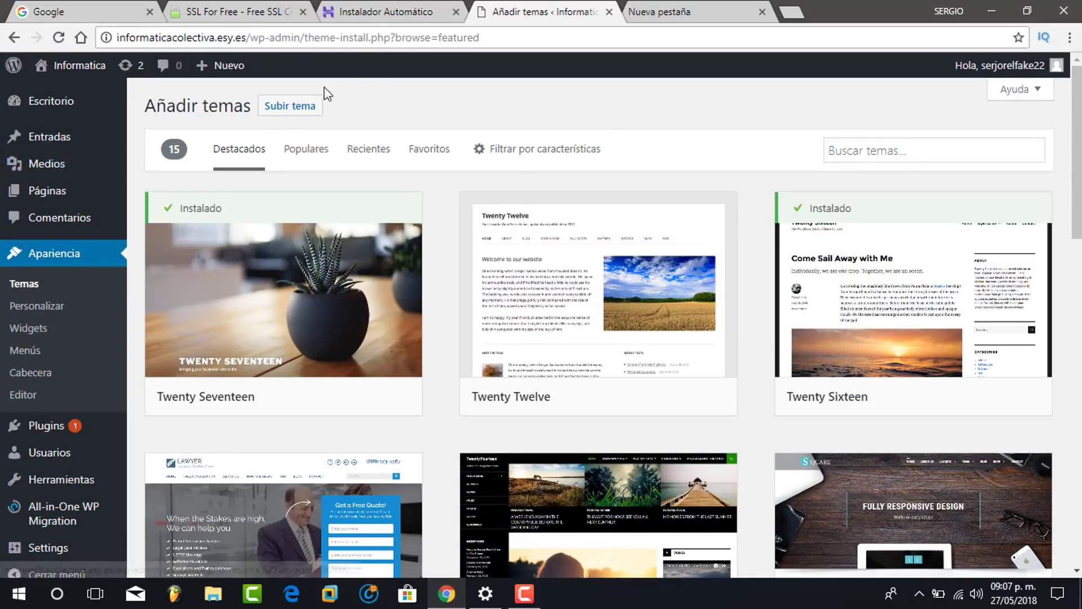
- Upload viralnova.zip from Escritorio via Subir tema and start installing it
click(278, 118)
click(535, 249)
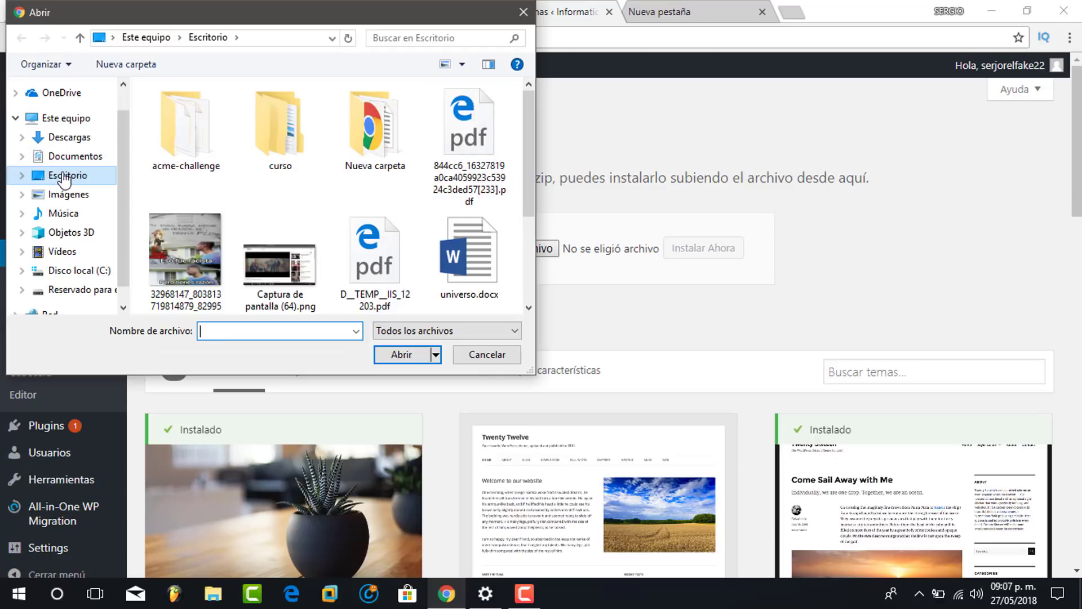
drag(527, 160, 530, 265)
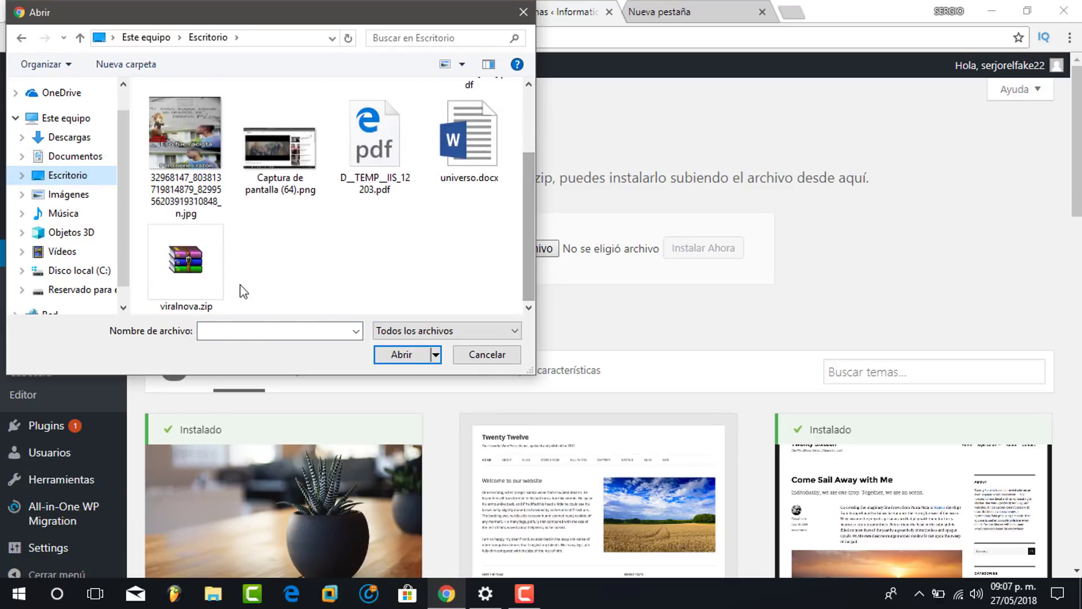
click(186, 262)
click(400, 353)
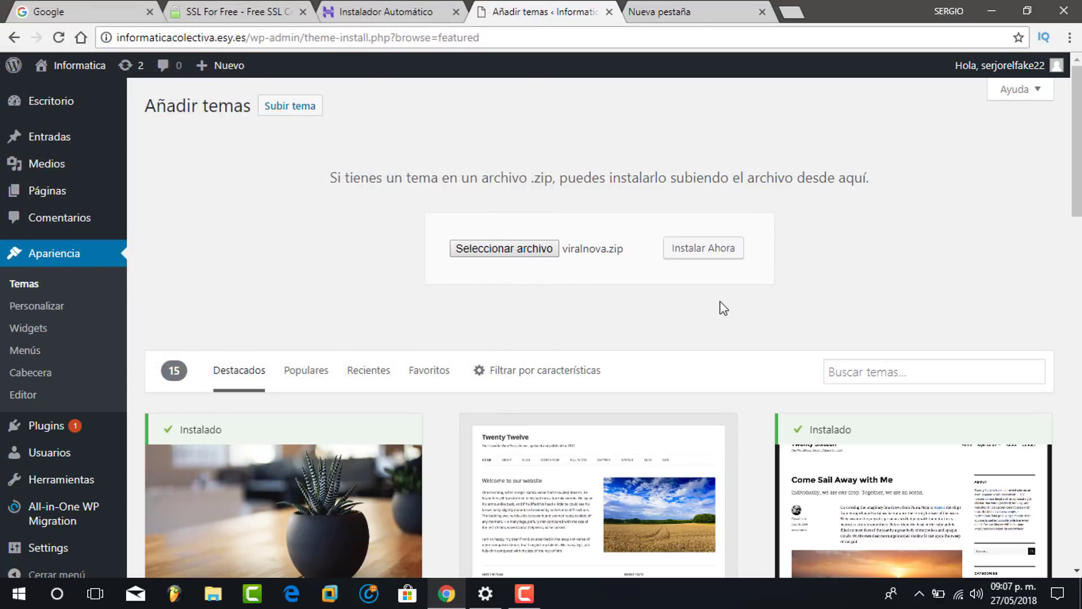
click(719, 254)
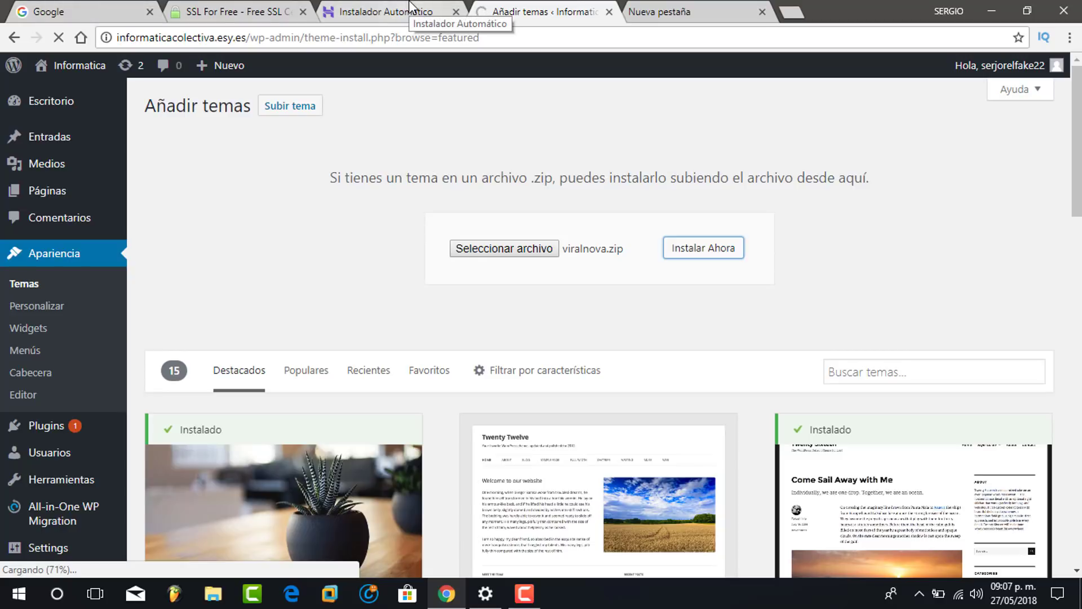
click(354, 8)
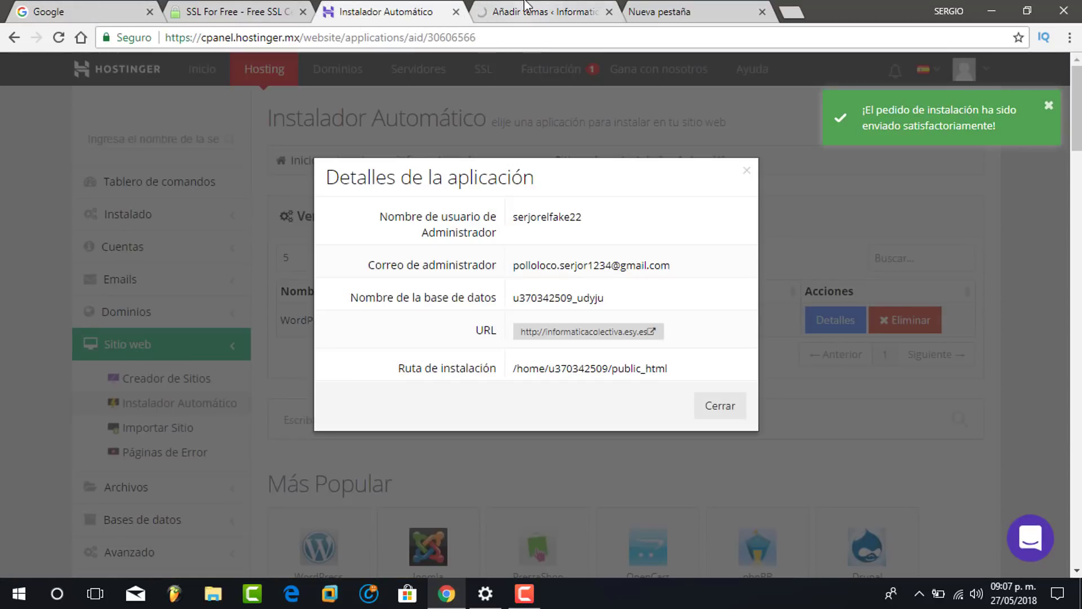
- Close Hostinger's Detalles de la aplicación dialog and scroll the Añadir temas featured themes
click(529, 11)
click(319, 8)
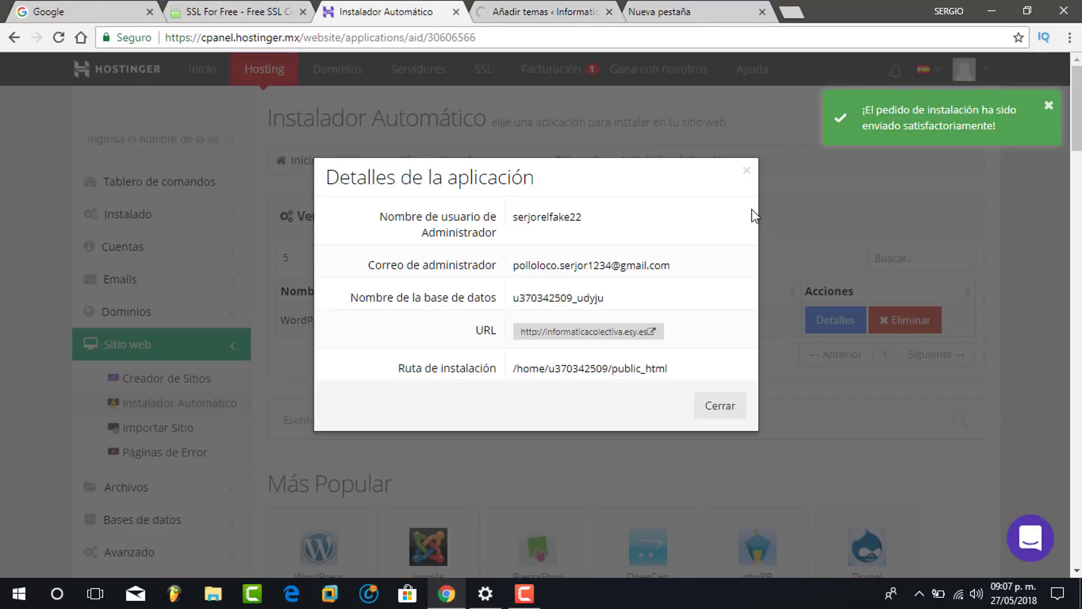
click(748, 172)
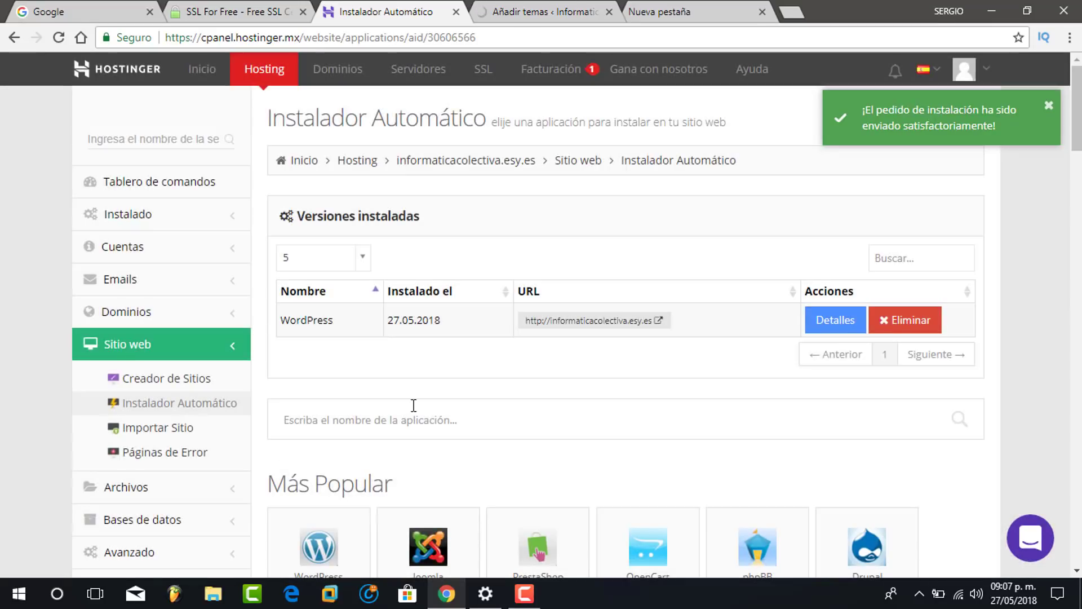
click(560, 9)
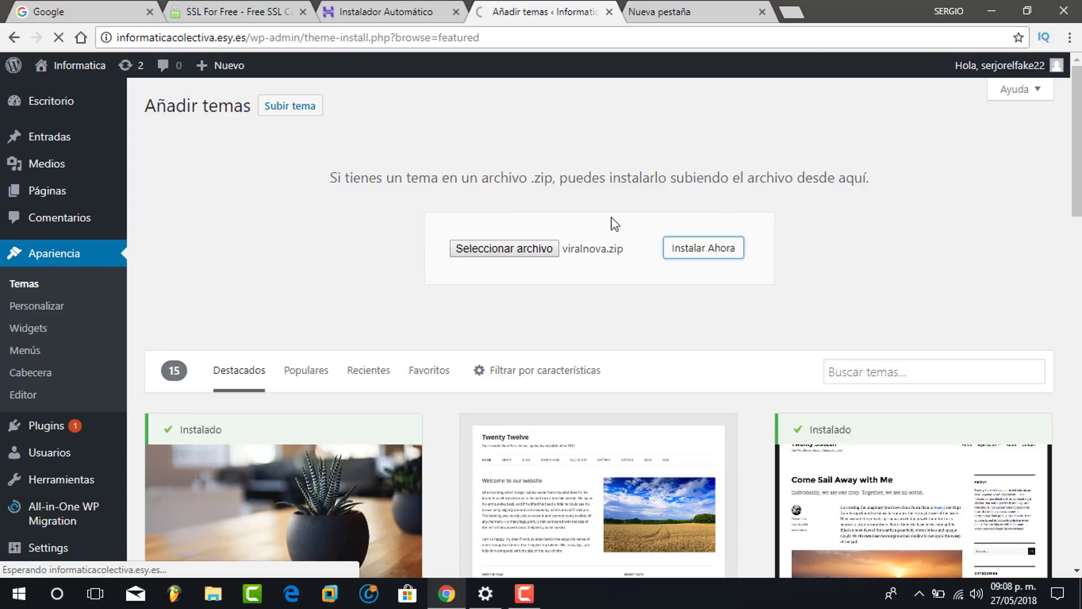
scroll(540, 327, down, 4)
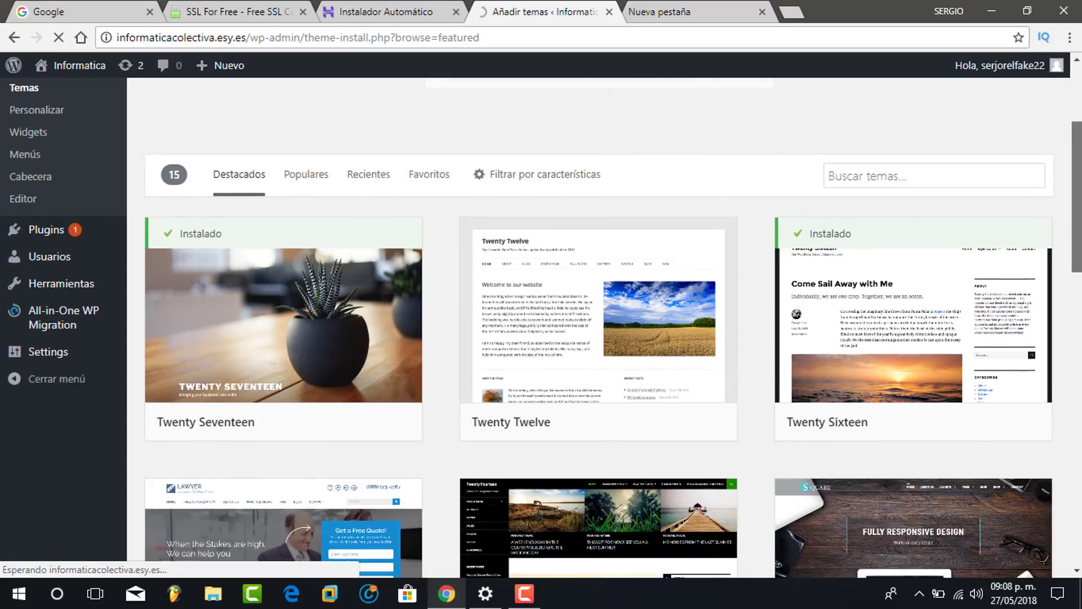
scroll(1079, 383, down, 8)
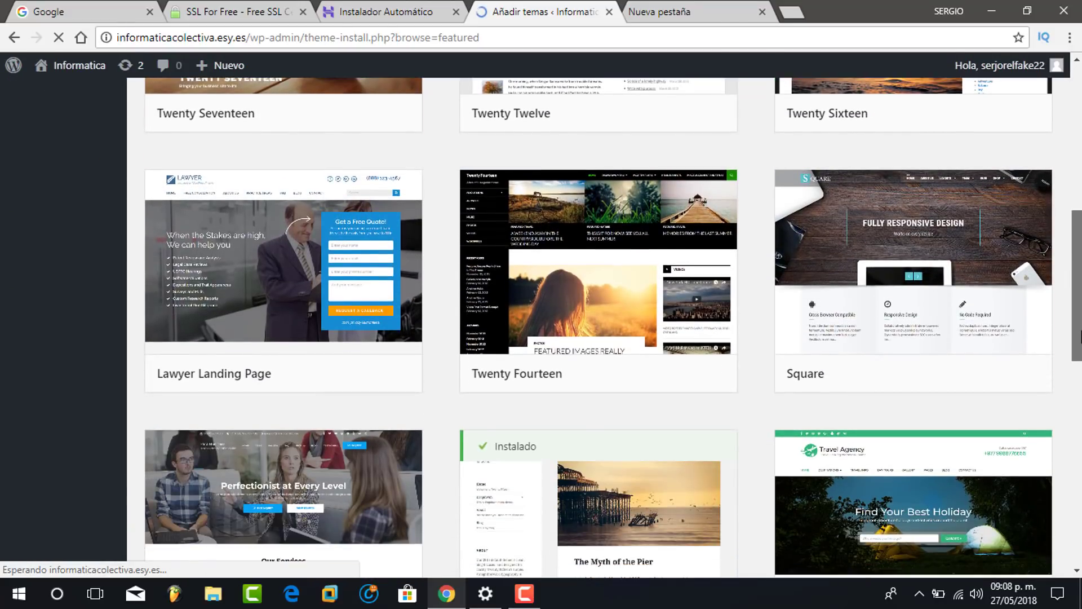
- Review the viralnova.zip installation result messages on the Instalando tema page
scroll(1079, 383, down, 2)
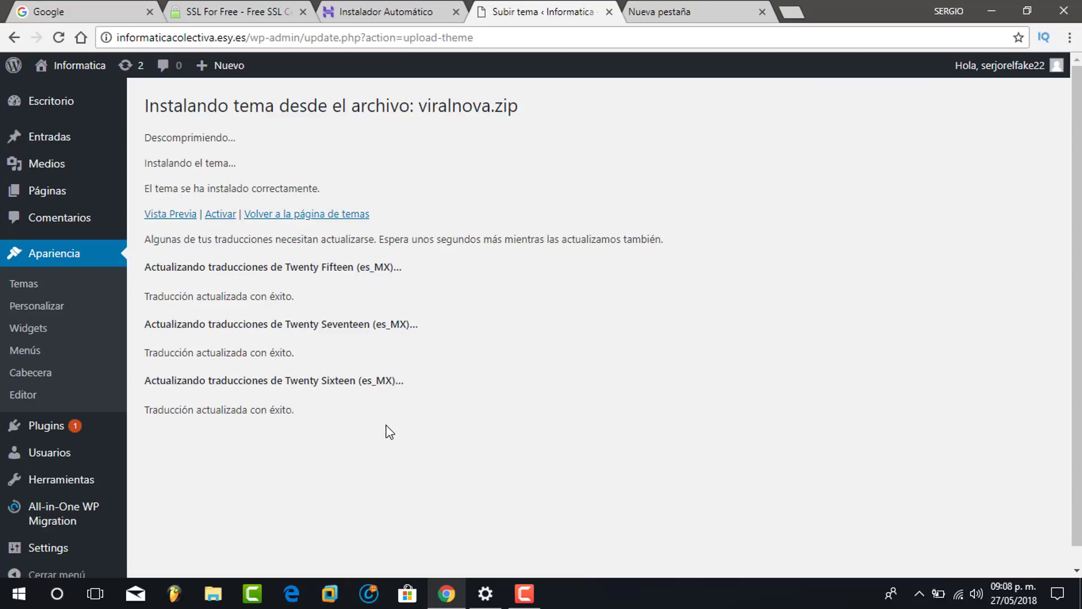
drag(389, 432, 148, 129)
click(157, 125)
- Cycle through the open browser tabs and come back to the theme installation results
click(423, 7)
key(ctrl+Tab)
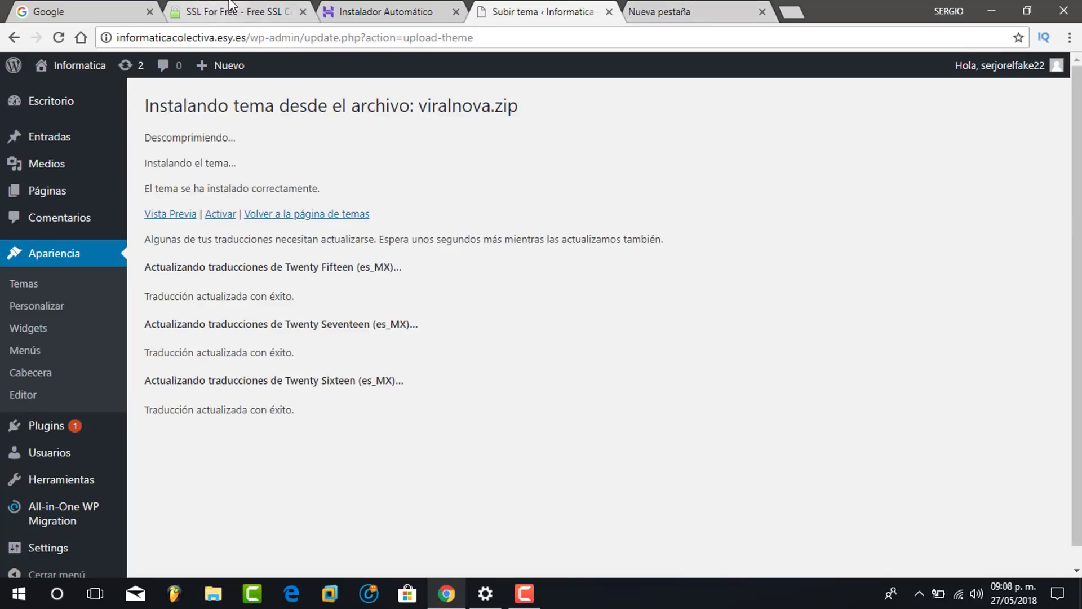
key(ctrl+shift+Tab)
key(ctrl+shift+Tab)
click(428, 8)
click(564, 10)
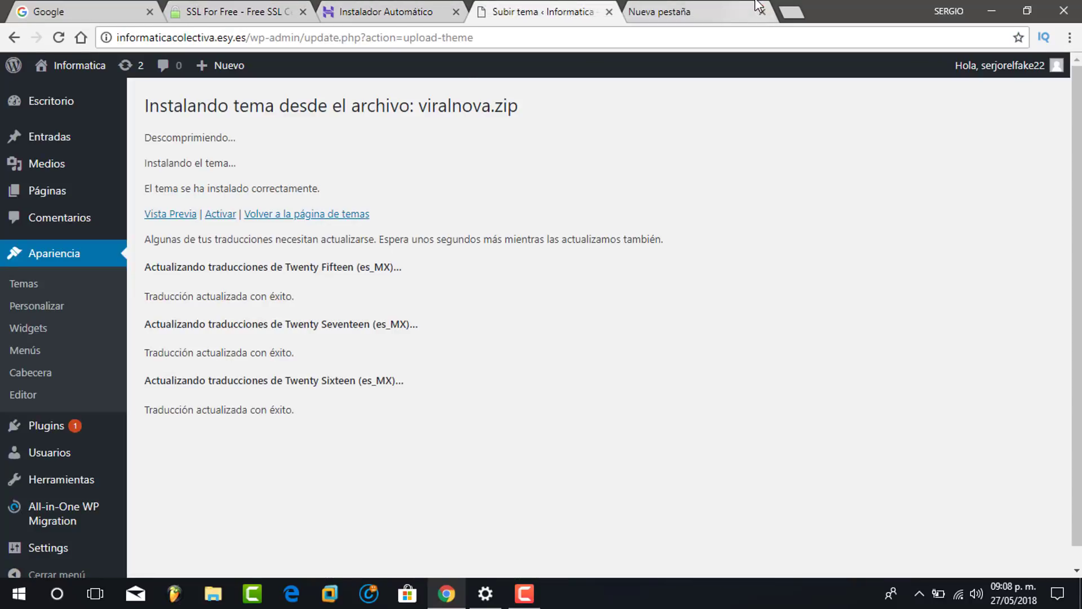
click(755, 6)
click(564, 12)
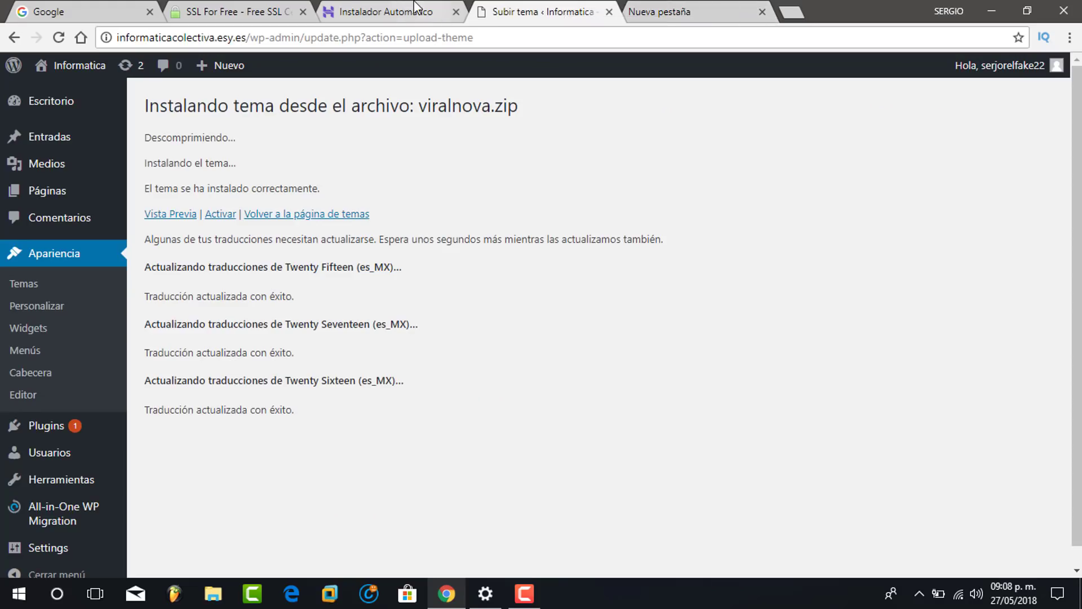
click(324, 16)
key(ctrl+Tab)
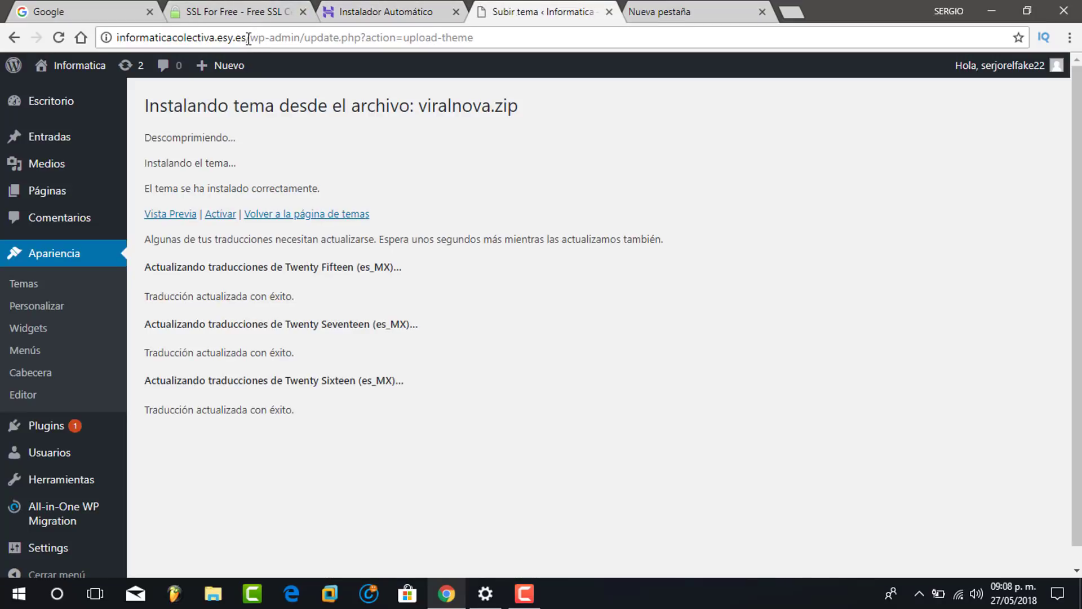
drag(181, 38, 120, 44)
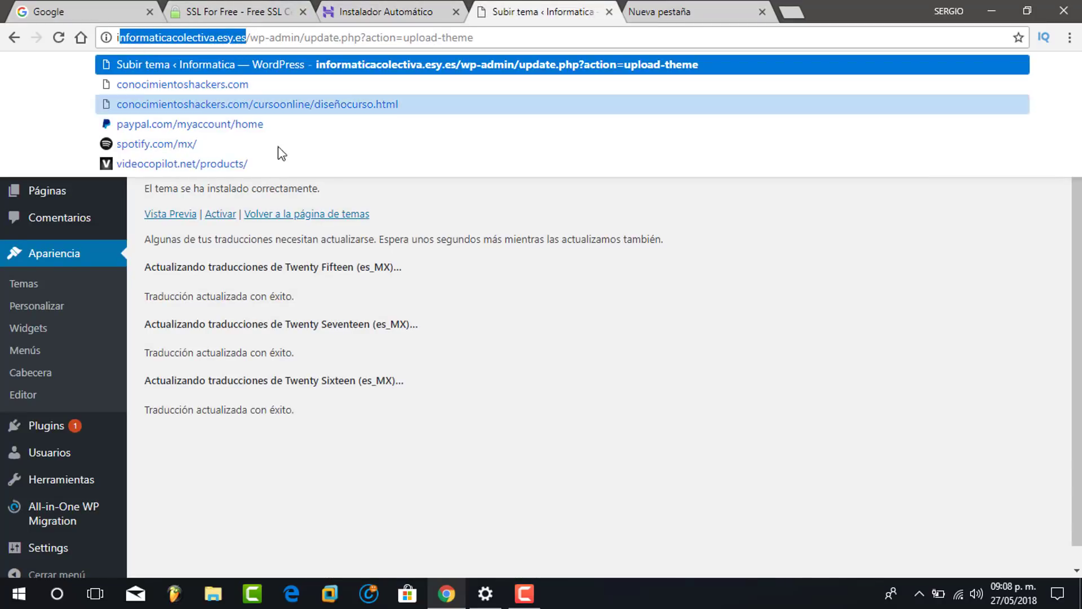
click(347, 319)
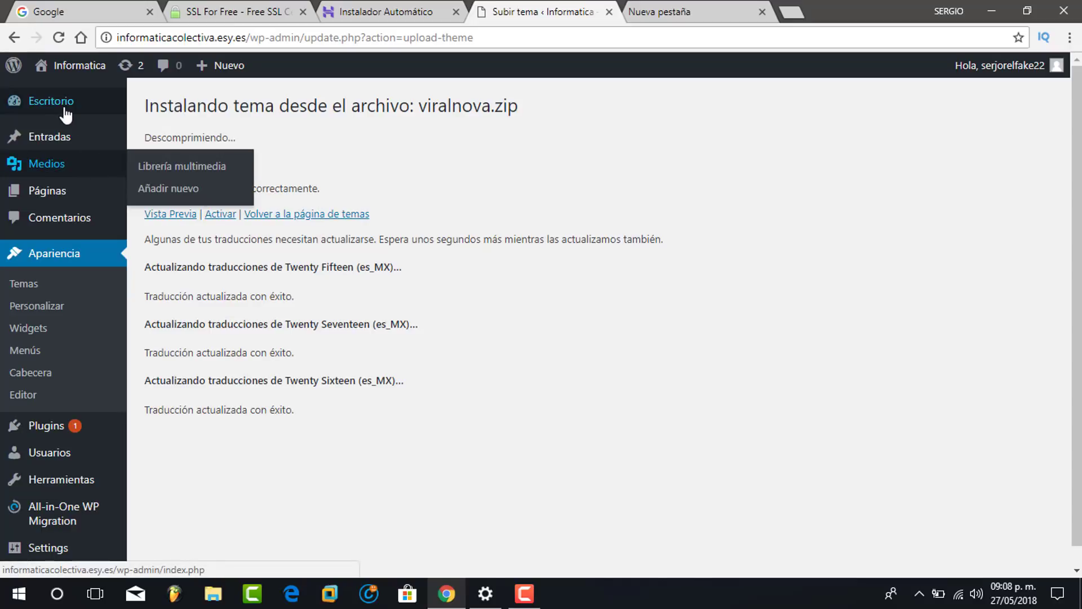
click(57, 48)
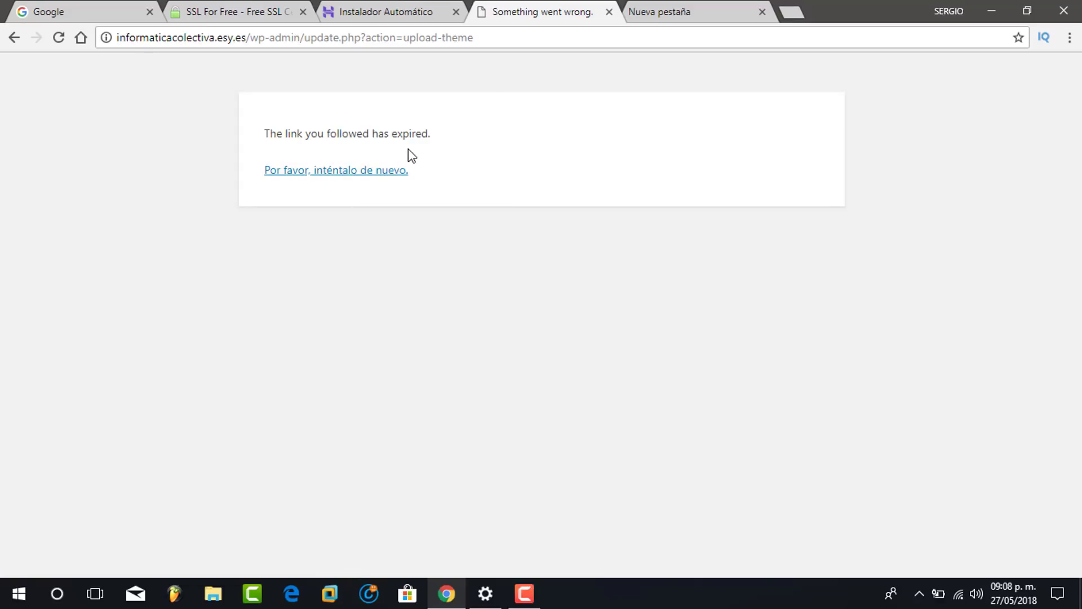
click(326, 170)
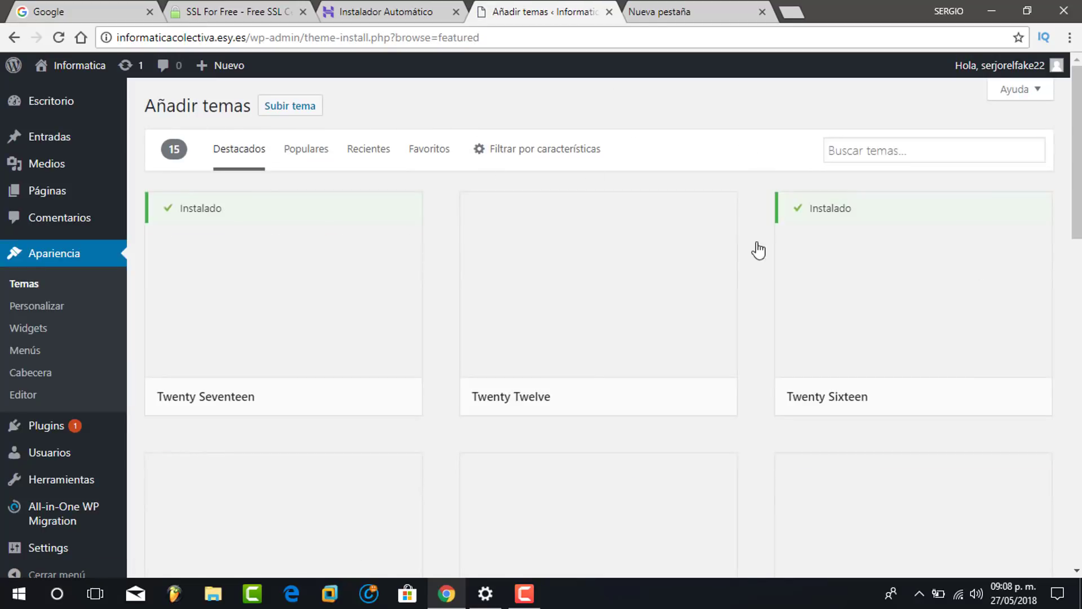
scroll(961, 210, down, 2)
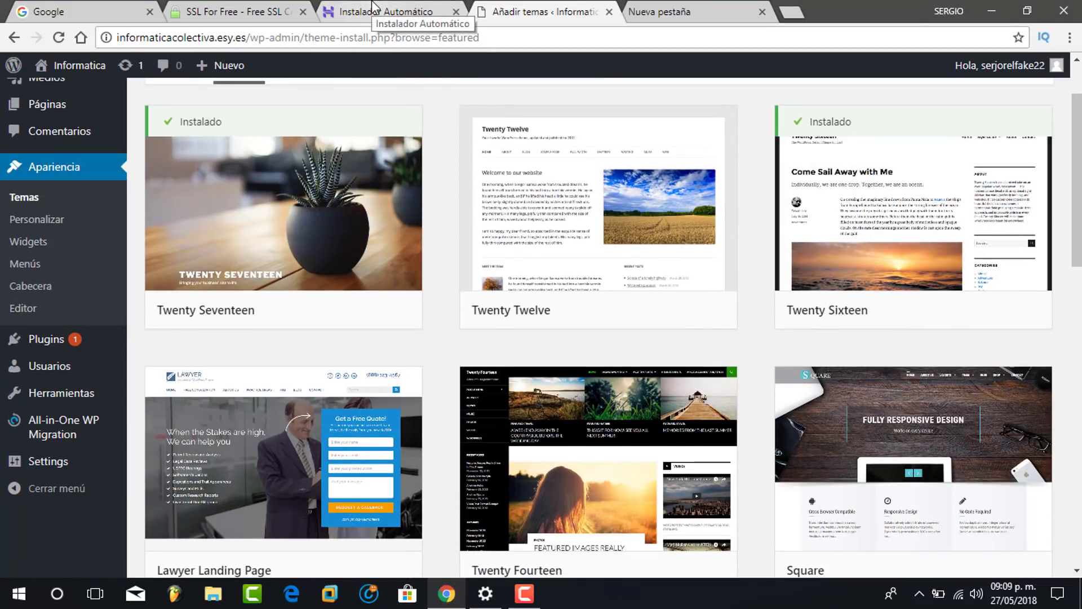
scroll(902, 253, down, 5)
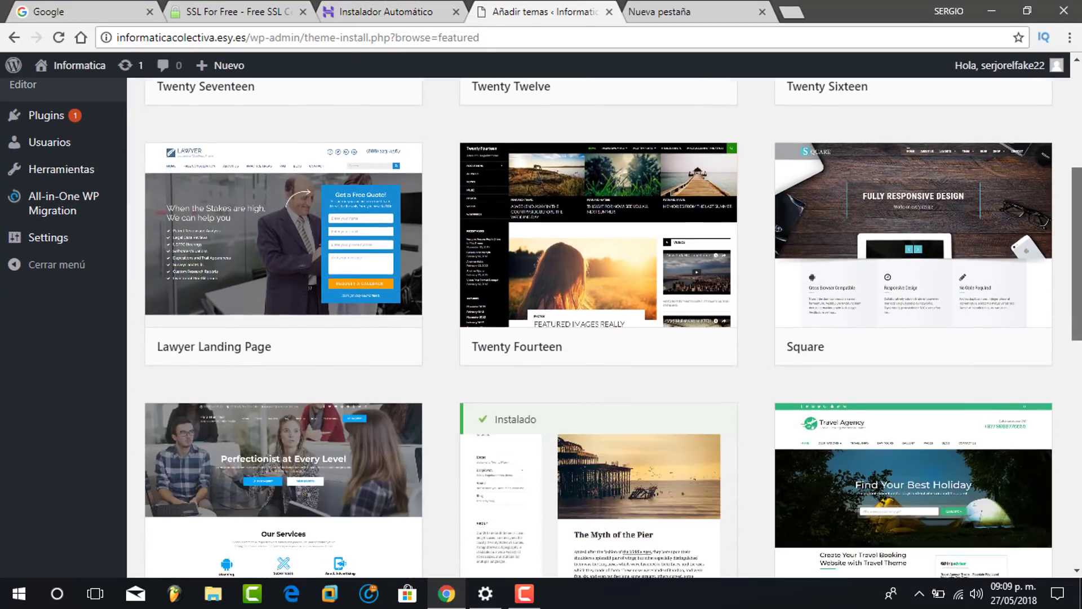
scroll(598, 327, down, 9)
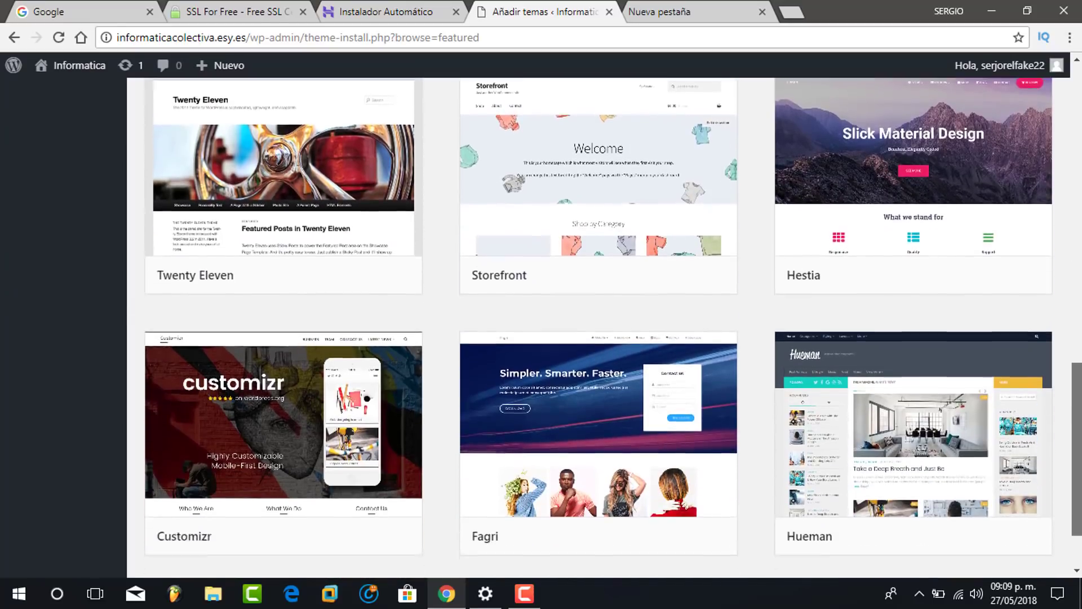
scroll(599, 327, up, 15)
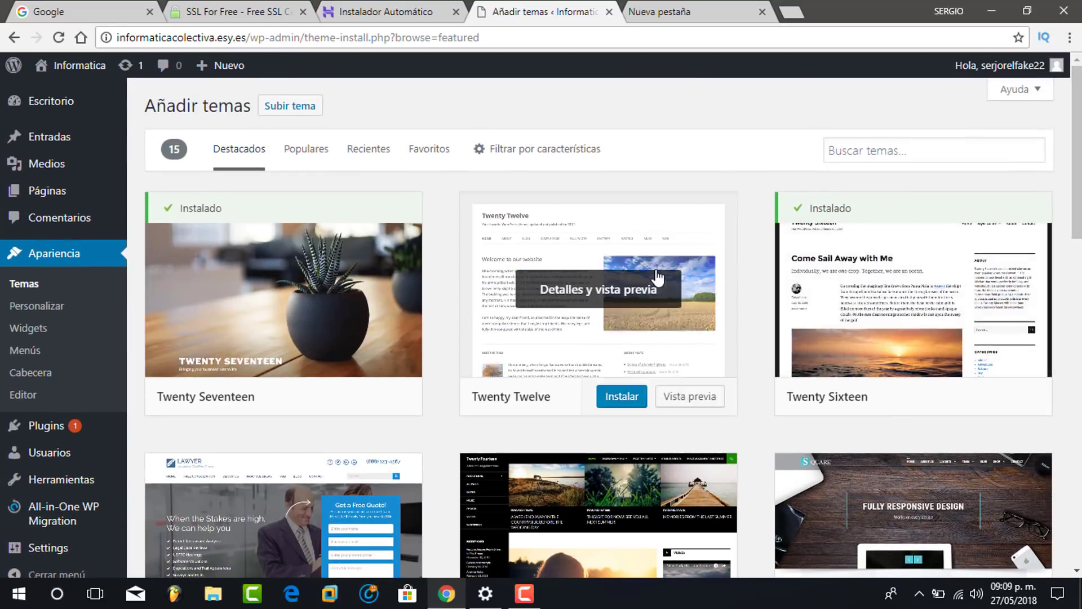
scroll(1006, 280, down, 8)
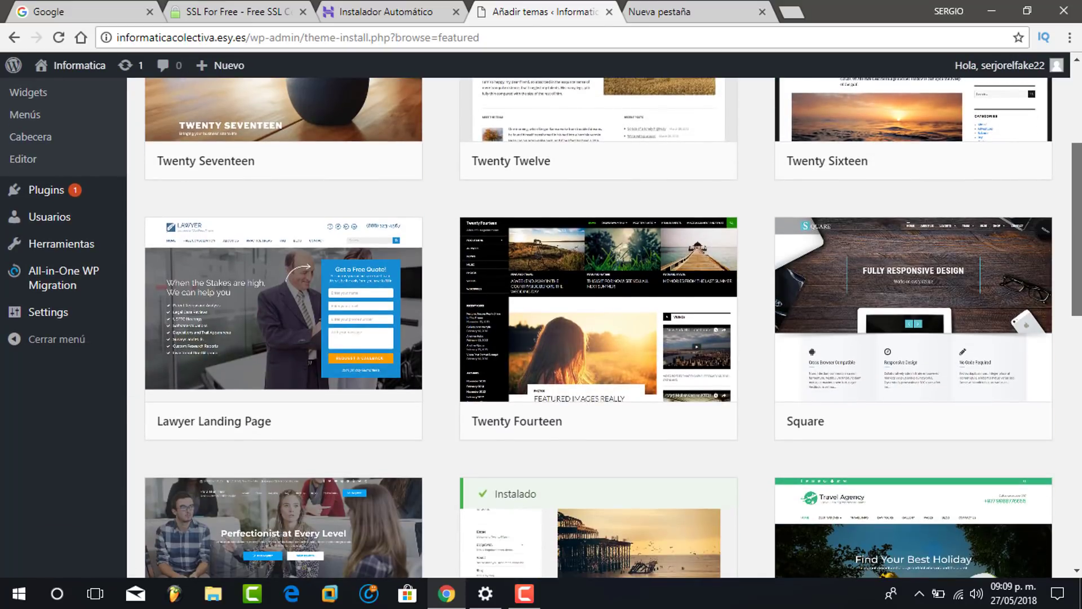
scroll(598, 327, down, 9)
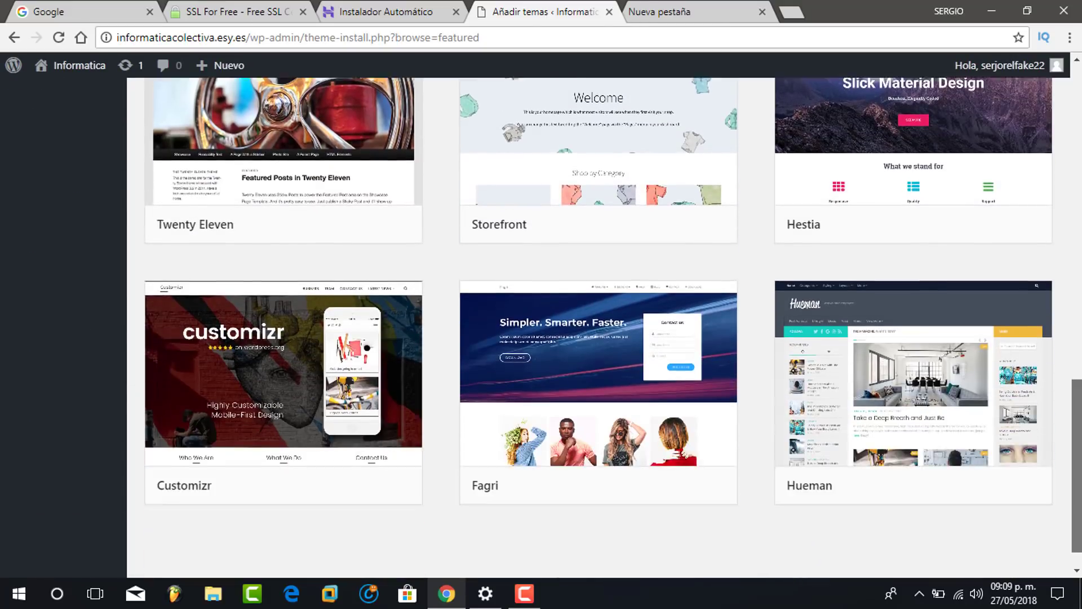
scroll(560, 323, up, 17)
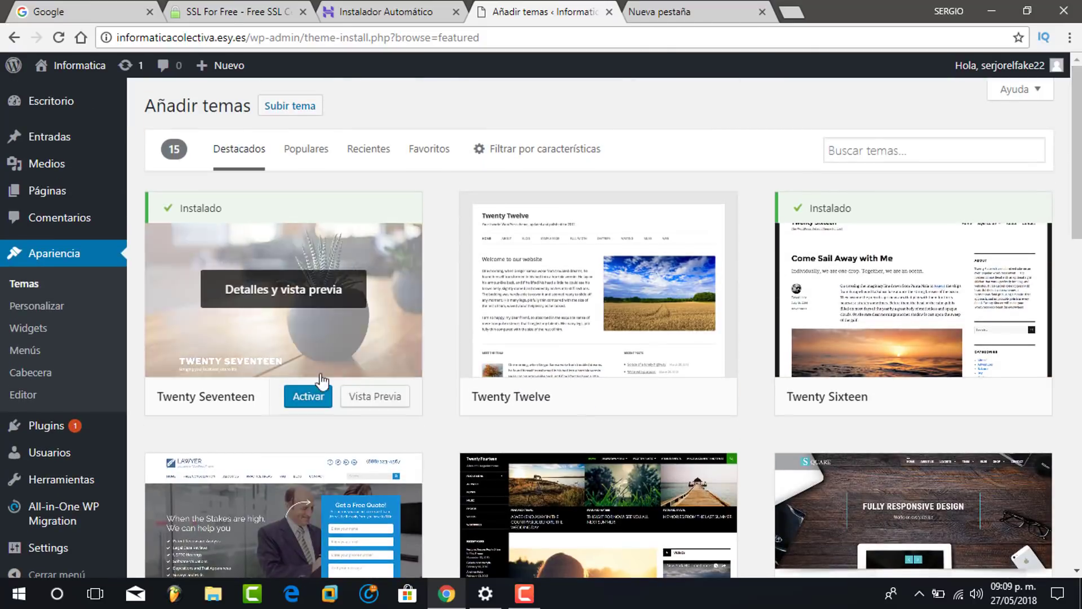
scroll(923, 312, down, 4)
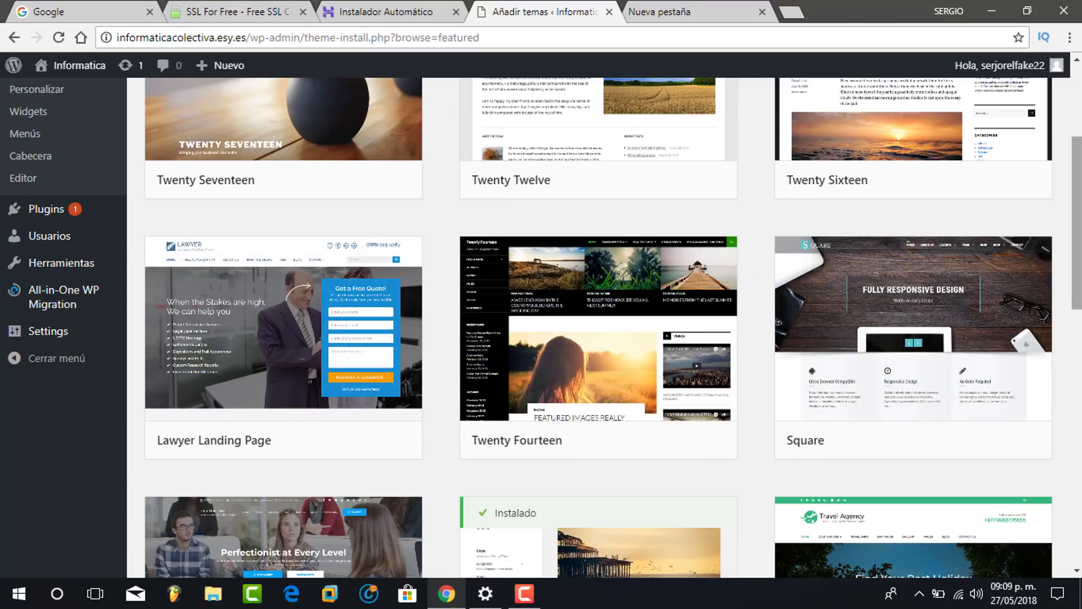
scroll(335, 345, down, 7)
scroll(612, 326, down, 4)
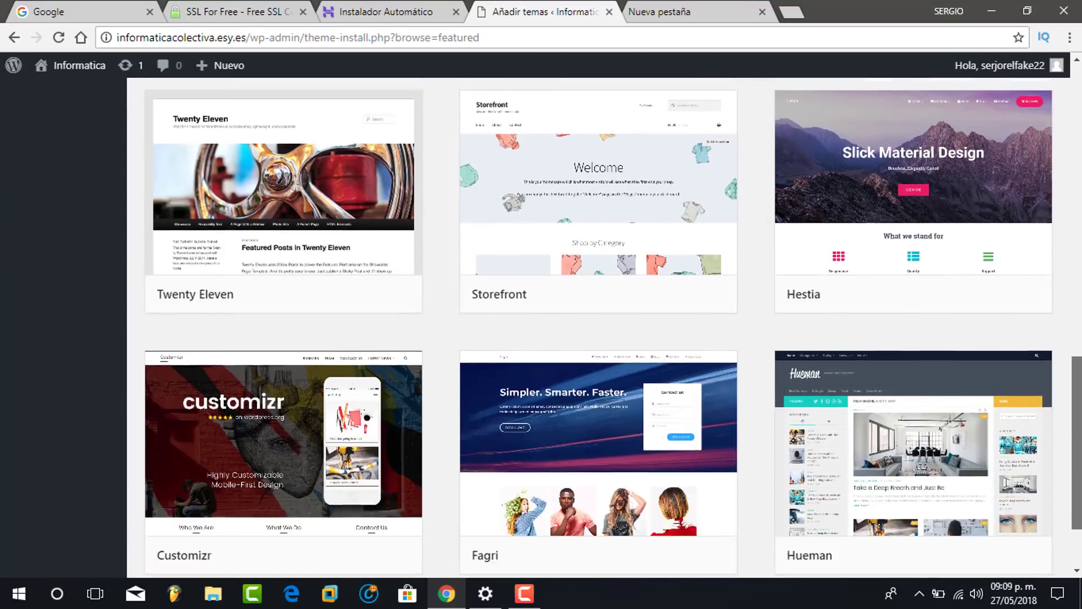
scroll(597, 326, up, 2)
scroll(598, 327, down, 3)
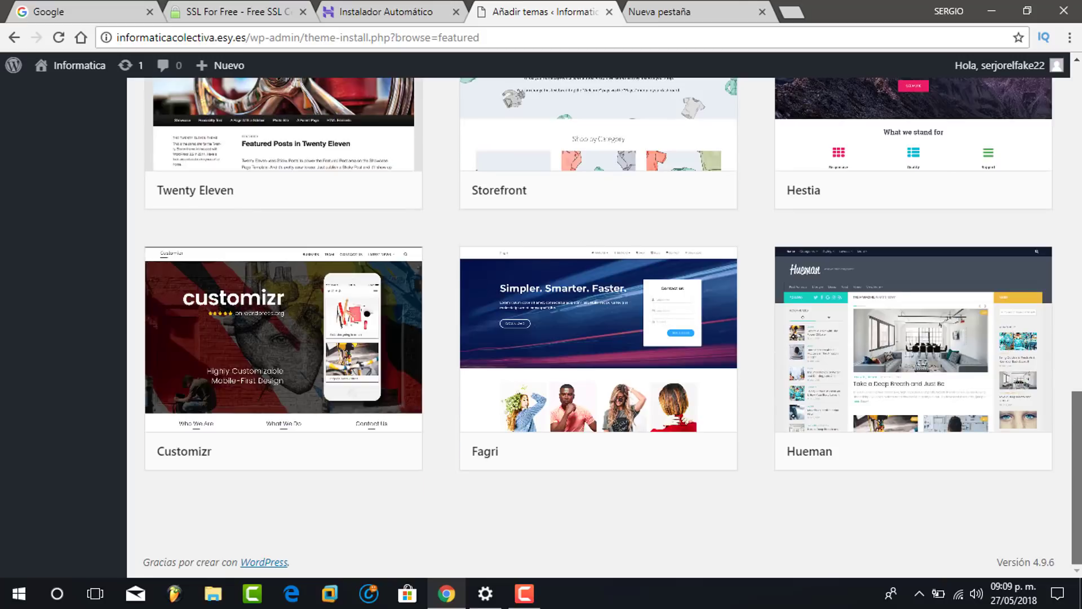
scroll(597, 327, up, 10)
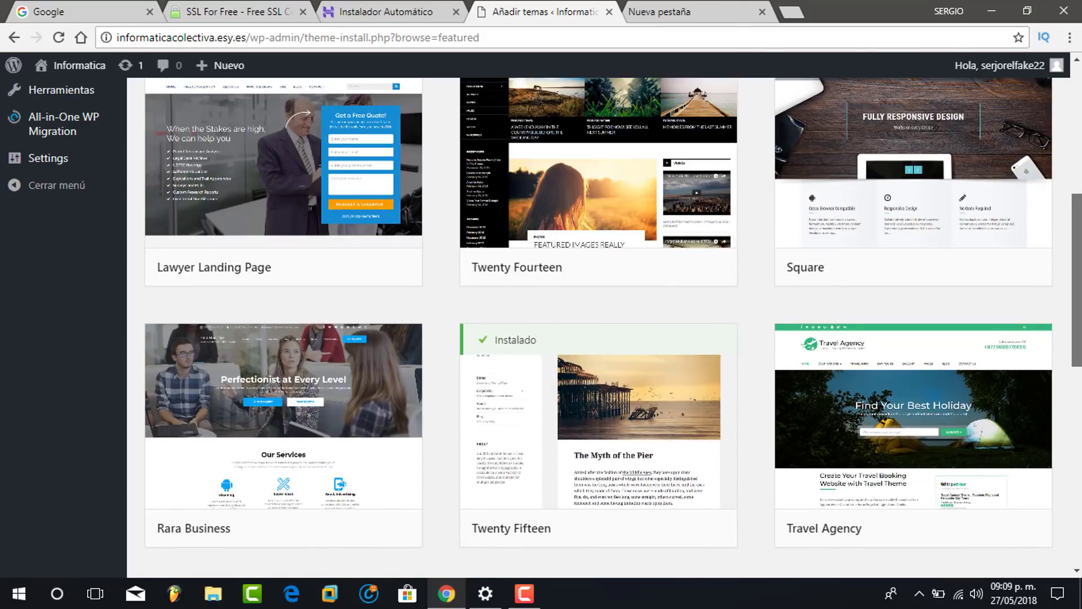
scroll(598, 327, up, 7)
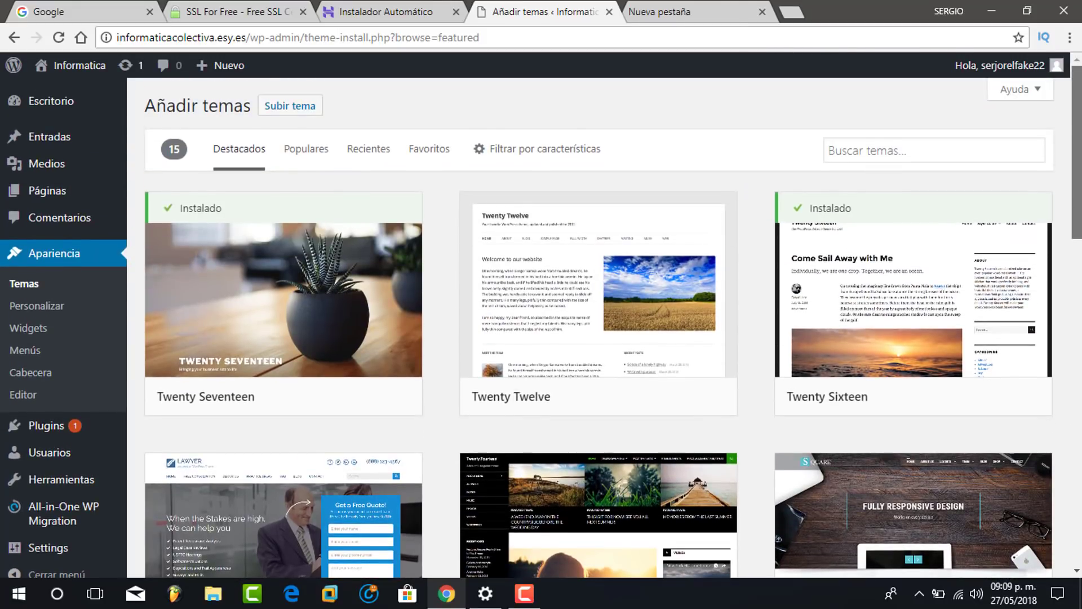
scroll(914, 259, down, 4)
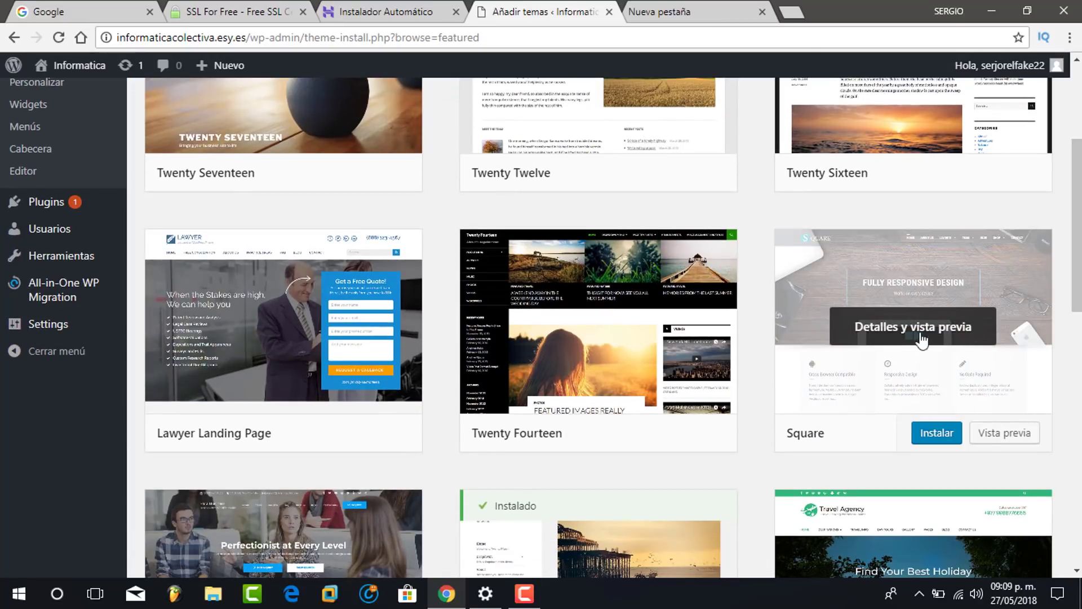
- Install the Square theme and open its live preview
click(951, 437)
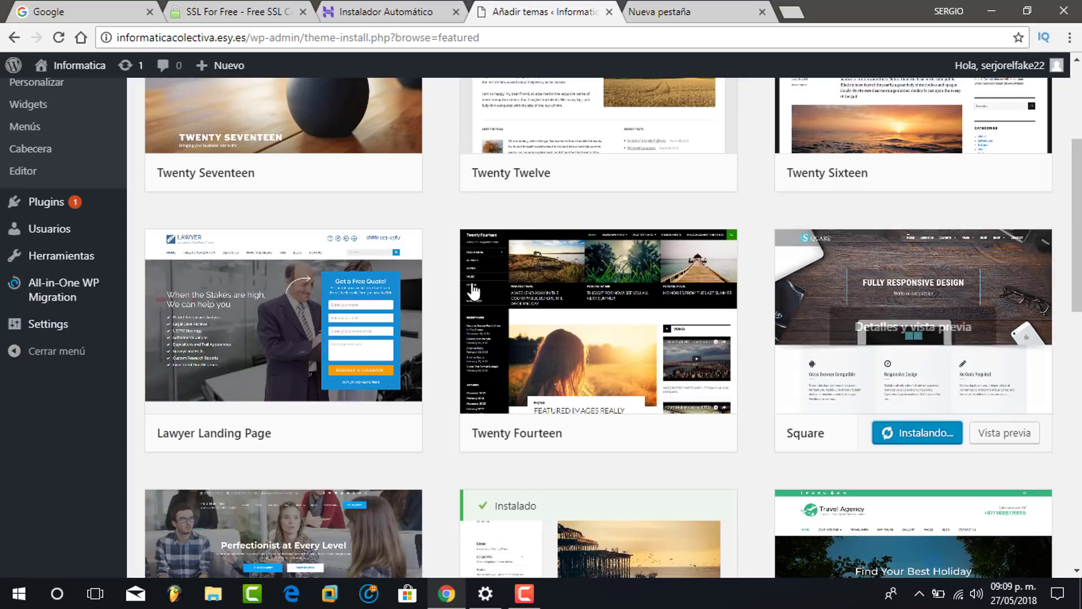
scroll(983, 371, up, 4)
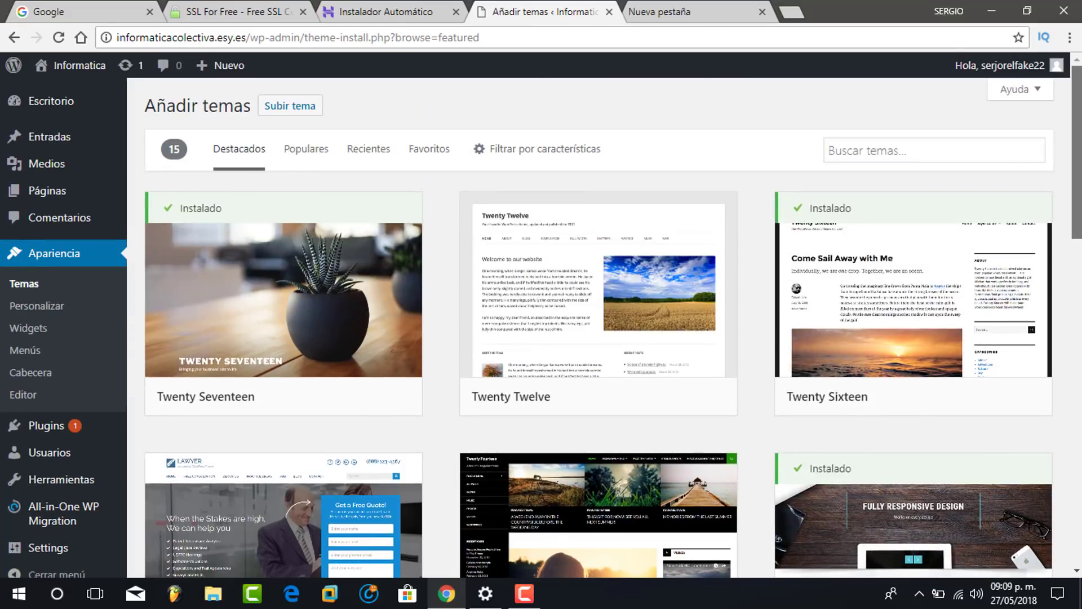
scroll(983, 370, down, 5)
click(983, 363)
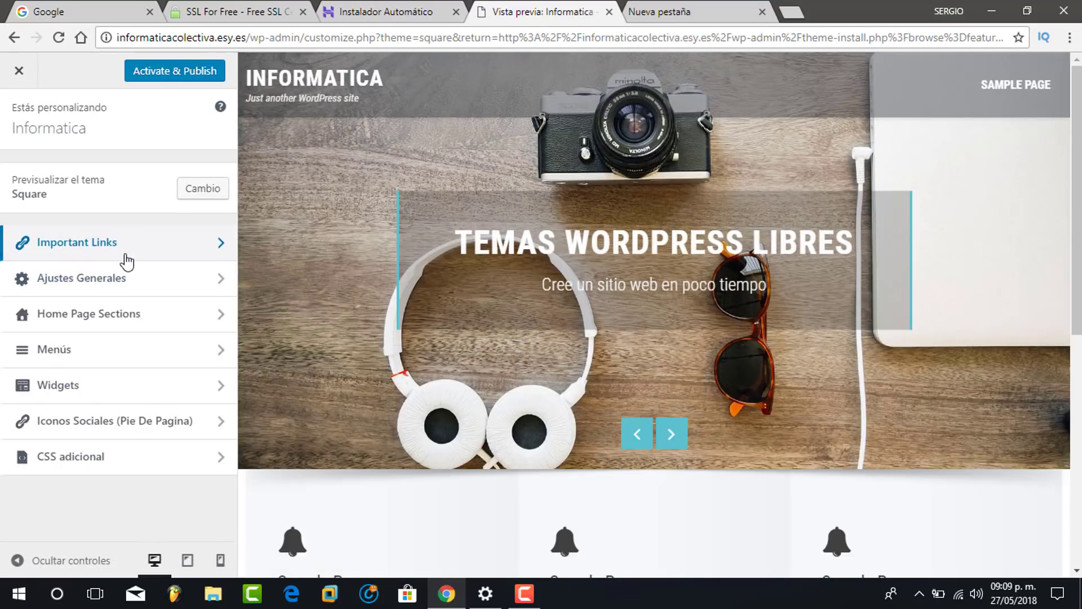
- Switch the preview to ViralNova, activate and publish it, and return to Añadir temas
click(190, 192)
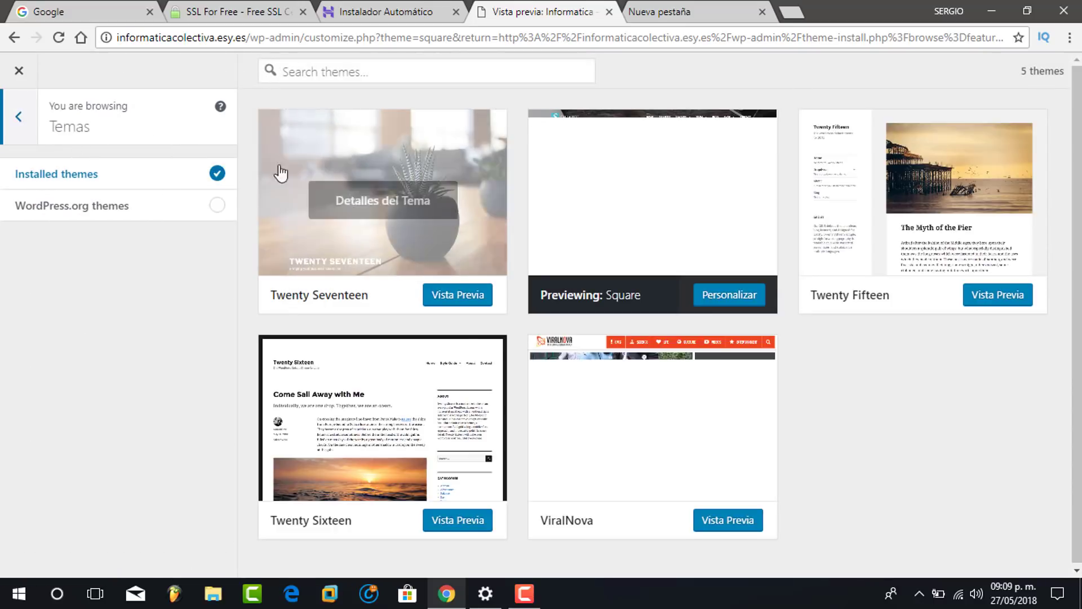
click(743, 376)
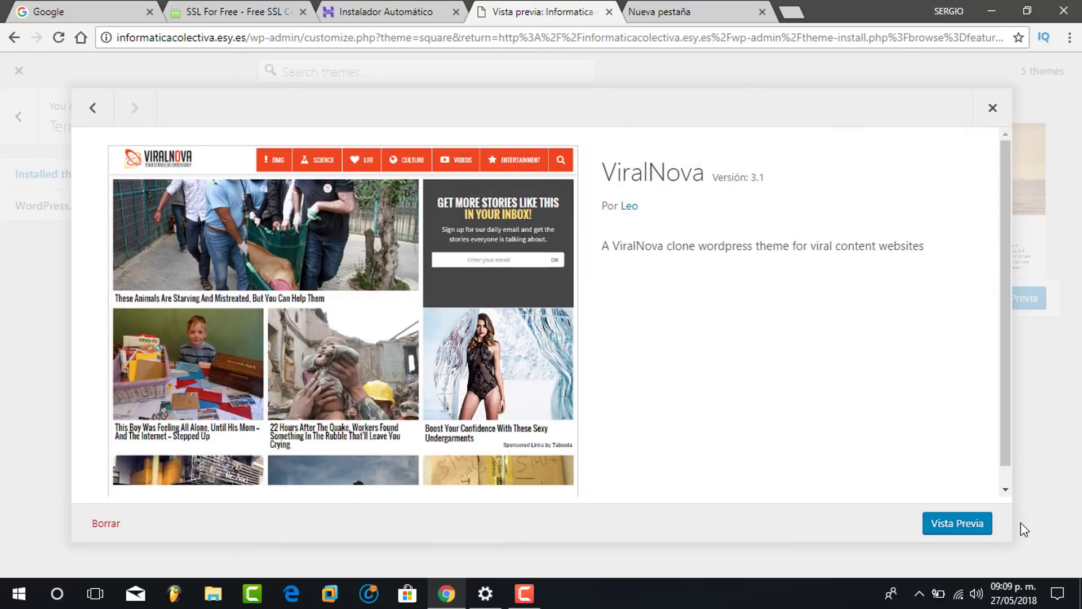
click(945, 526)
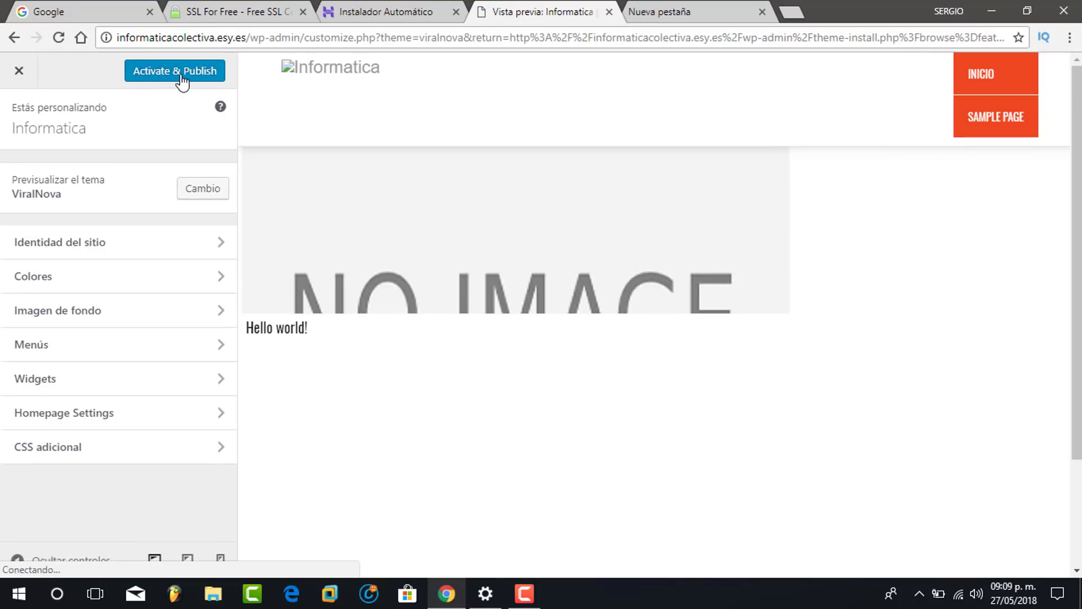
click(181, 80)
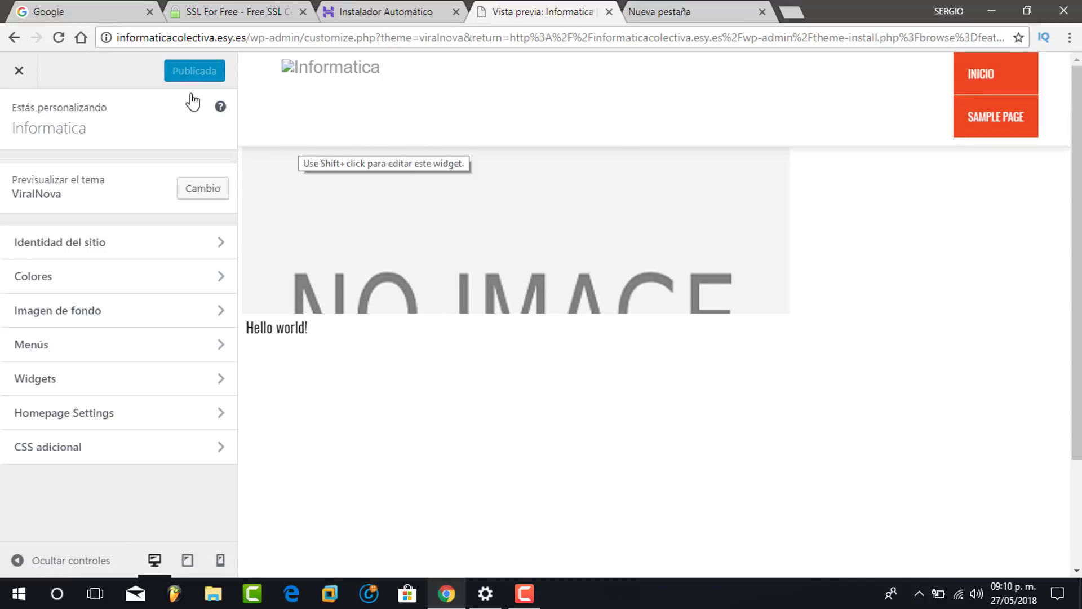
click(14, 45)
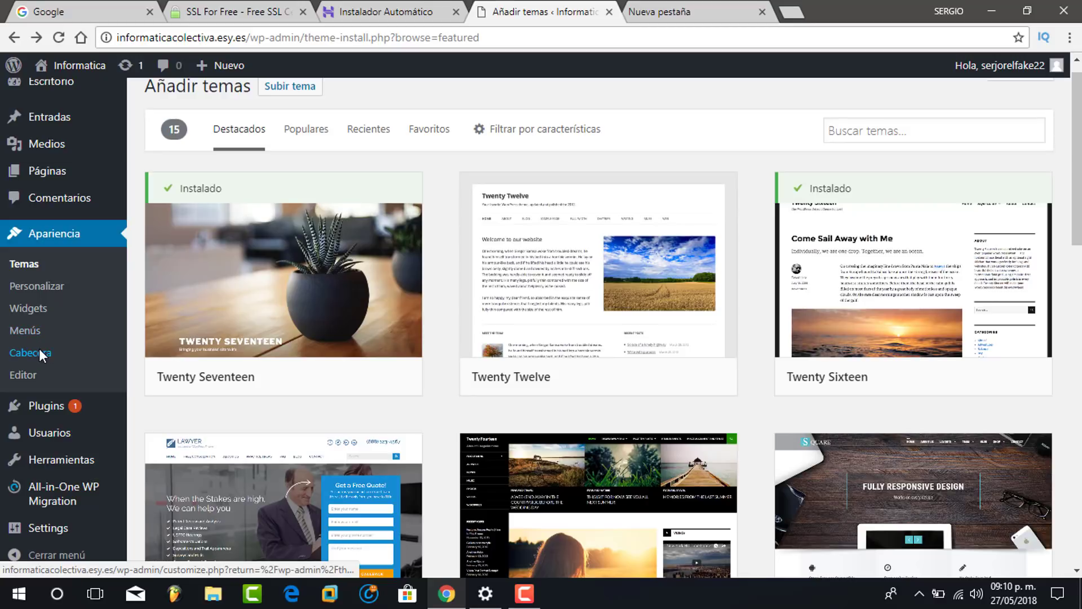
- Try background colours in the Customizer's Colores section, ending at #ffffff, then exit without saving
click(39, 350)
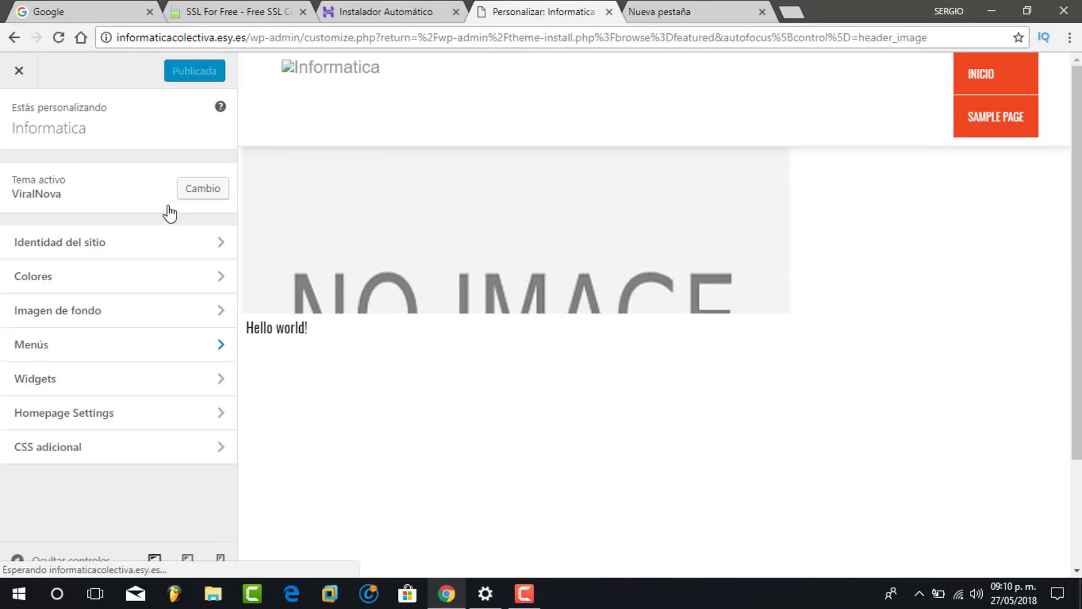
click(107, 283)
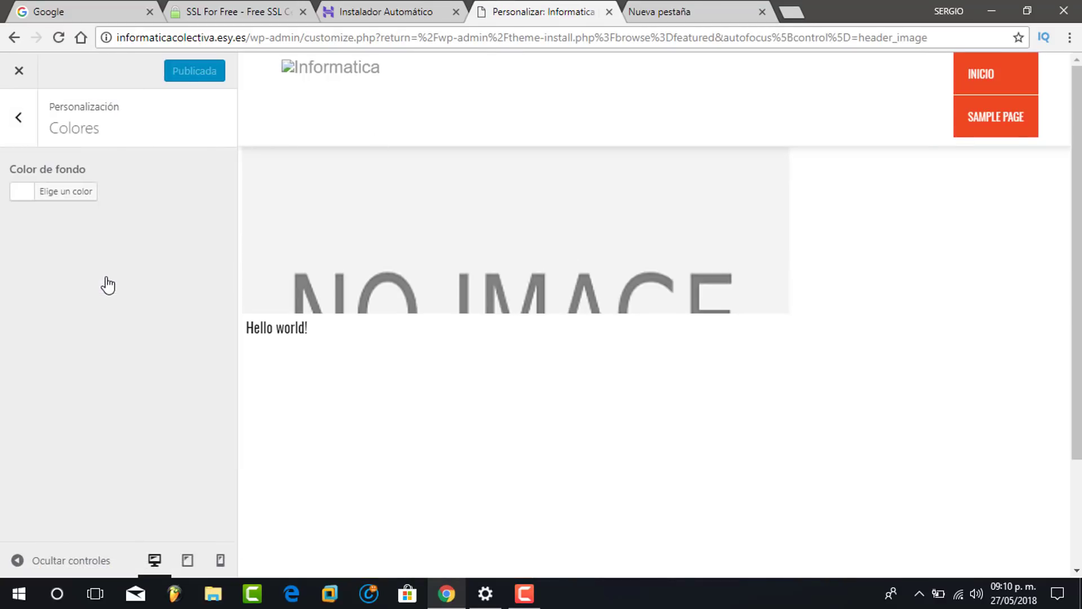
click(64, 192)
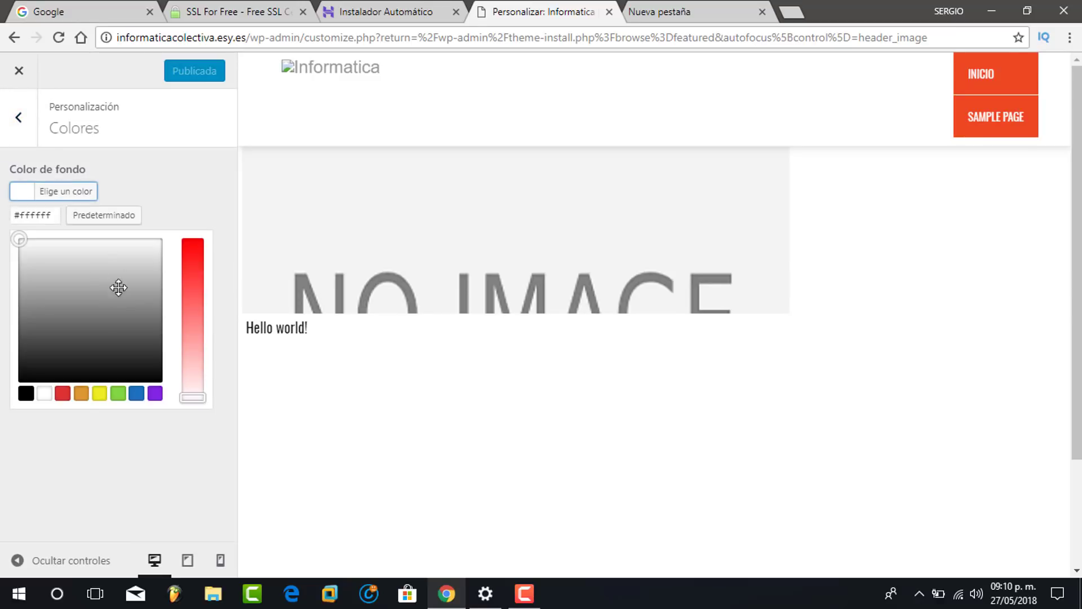
drag(118, 287, 14, 231)
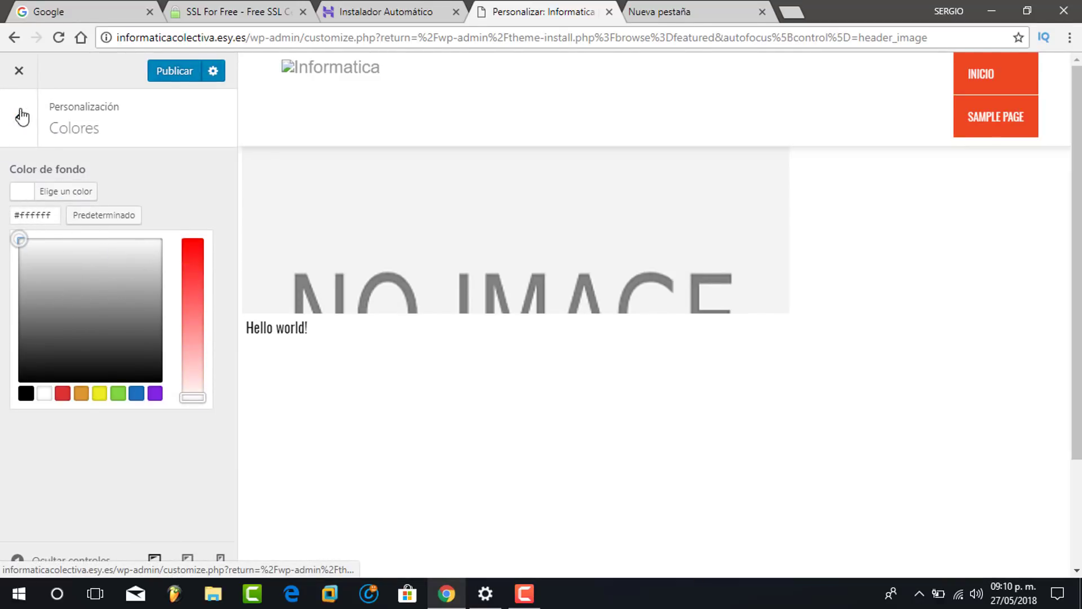
click(22, 117)
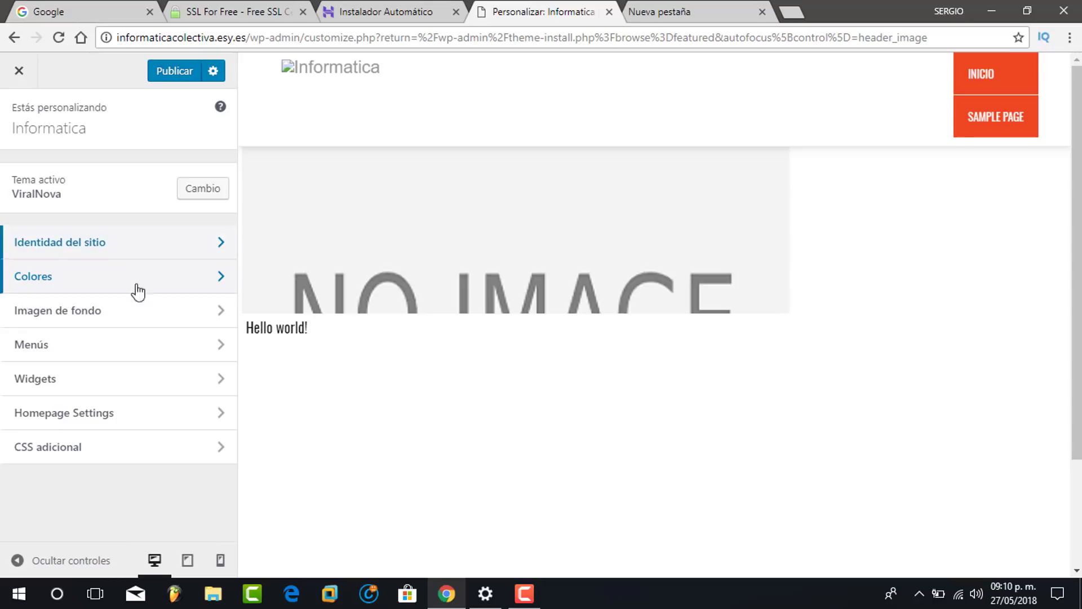
click(17, 70)
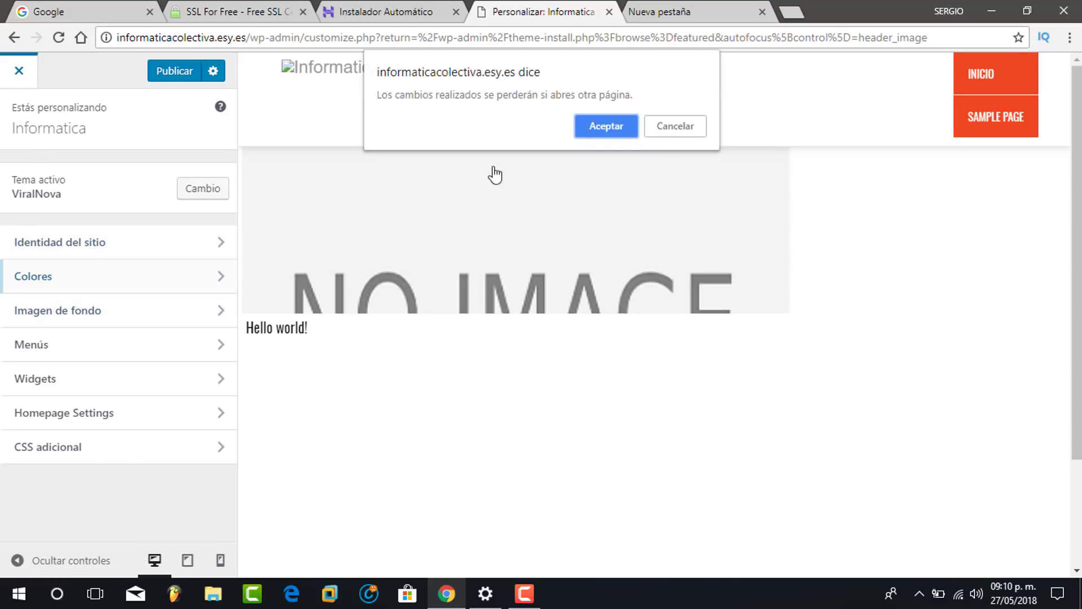
click(609, 132)
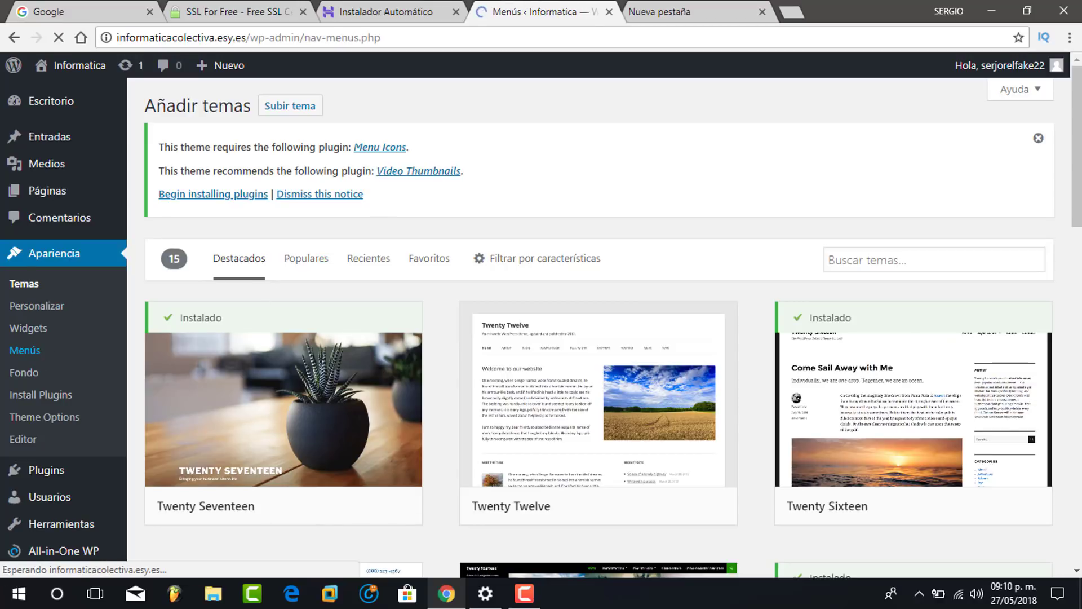
- Copy the site's domain from the address bar and open the homepage in a new tab
scroll(606, 261, down, 1)
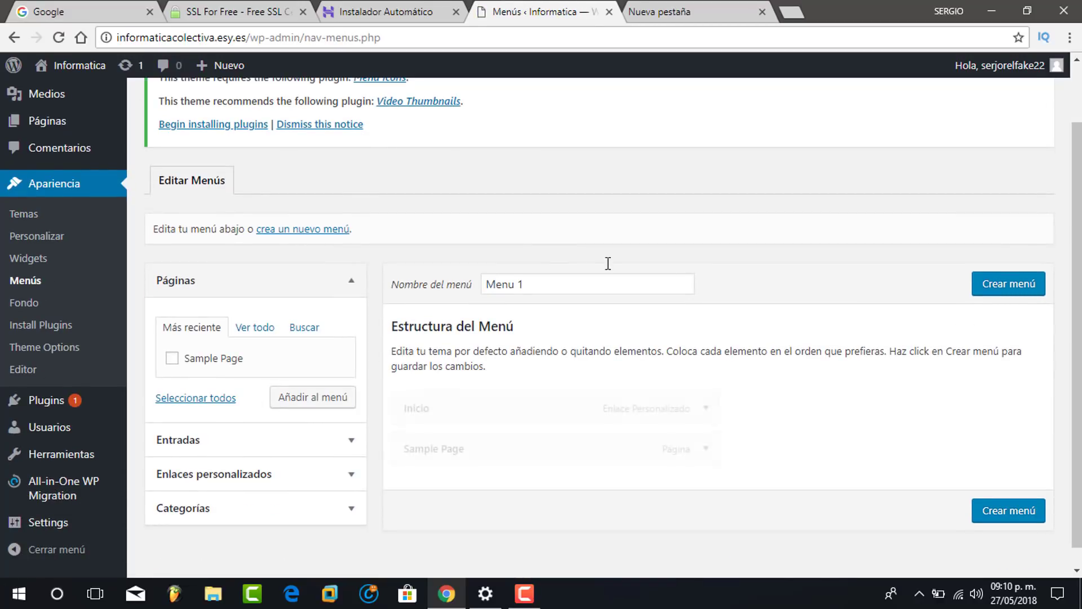
click(663, 10)
click(498, 5)
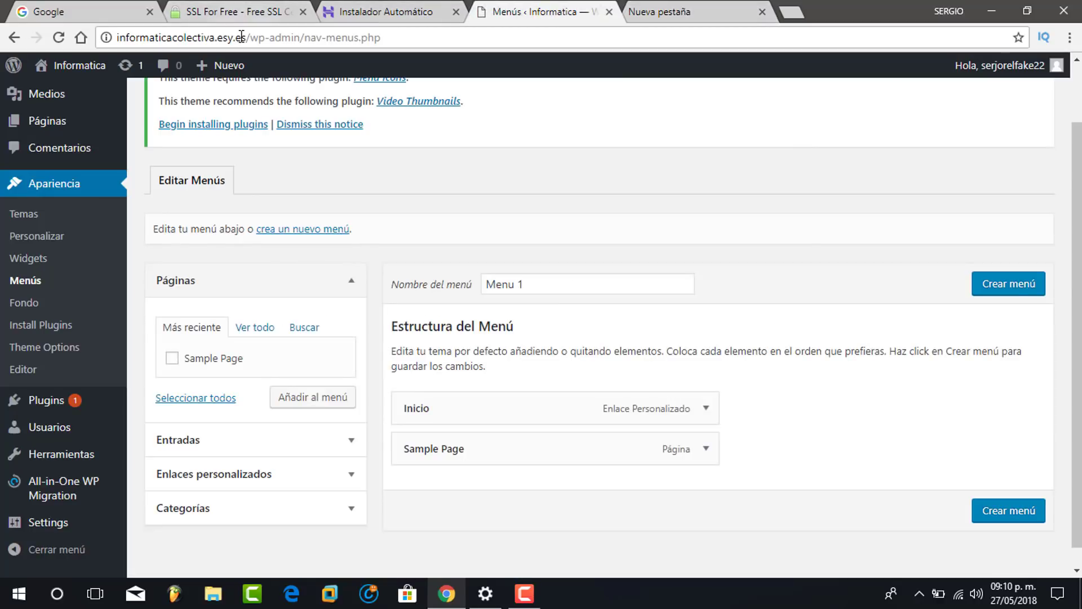
drag(248, 38, 111, 51)
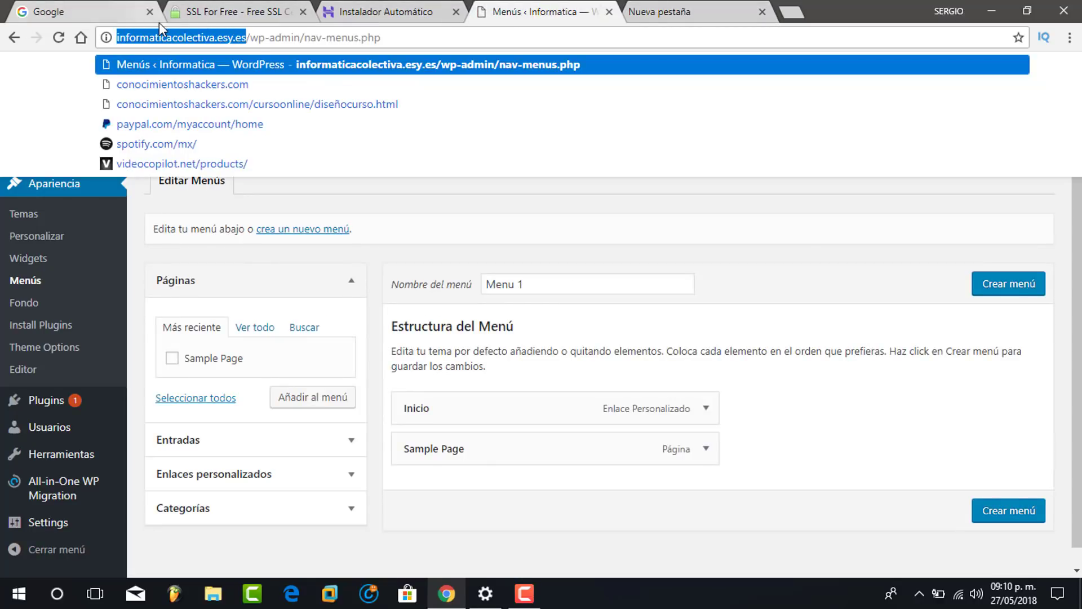
right_click(149, 38)
click(211, 97)
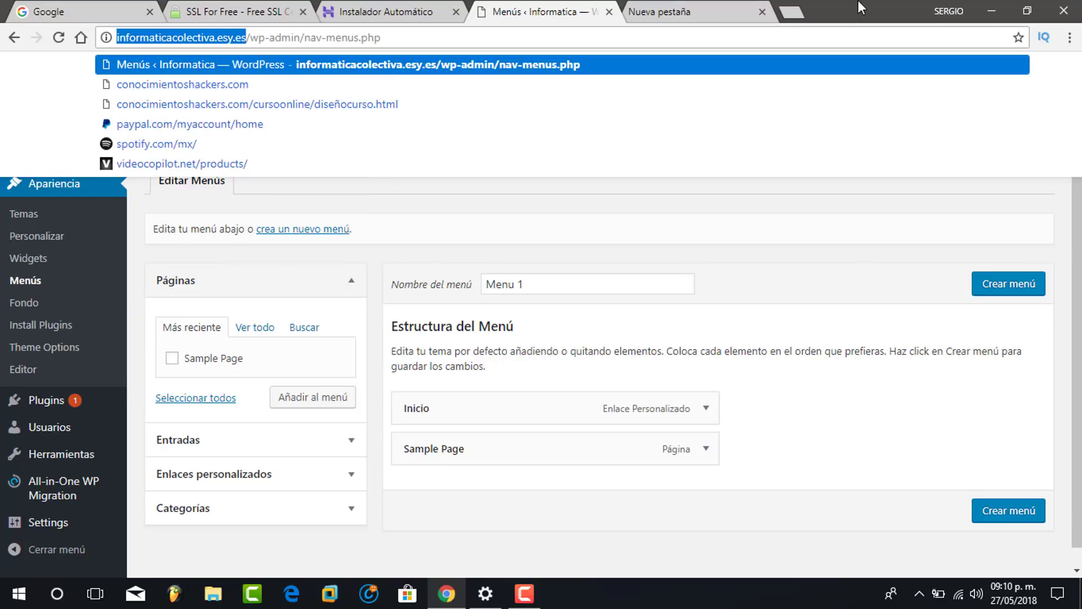
click(799, 9)
key(ctrl+v)
key(Return)
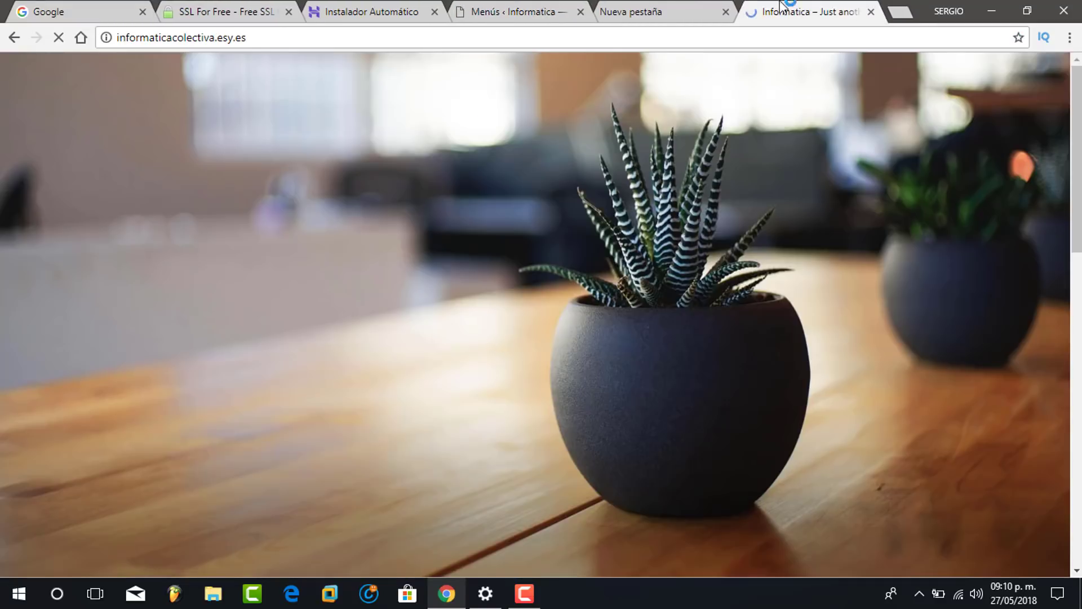
drag(1077, 164, 1076, 118)
- Back in Menús, expand the Entradas, Enlaces personalizados and Categorías panels
click(681, 8)
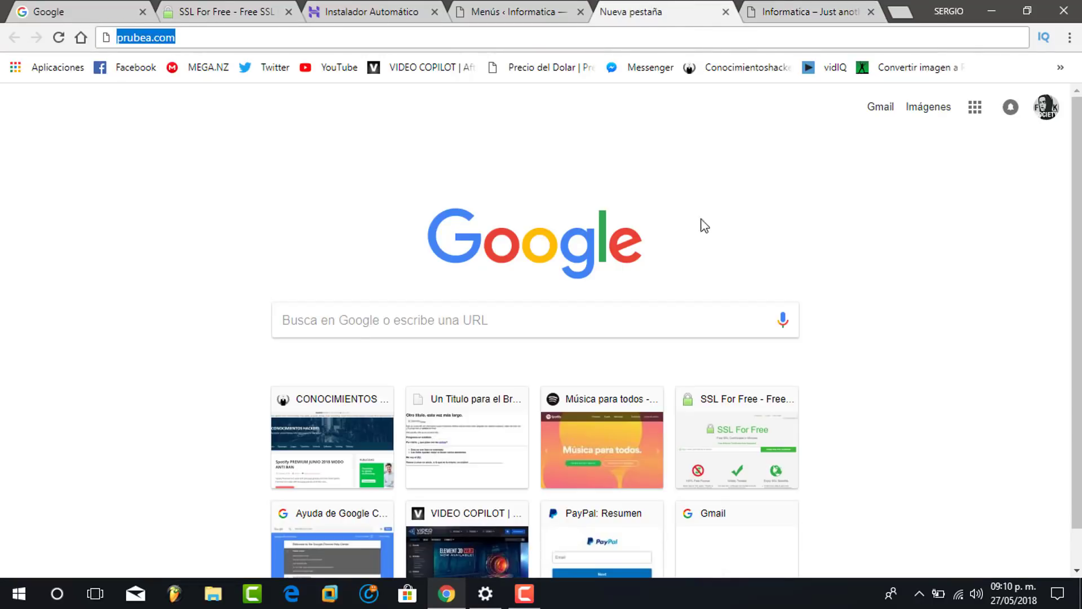
click(539, 8)
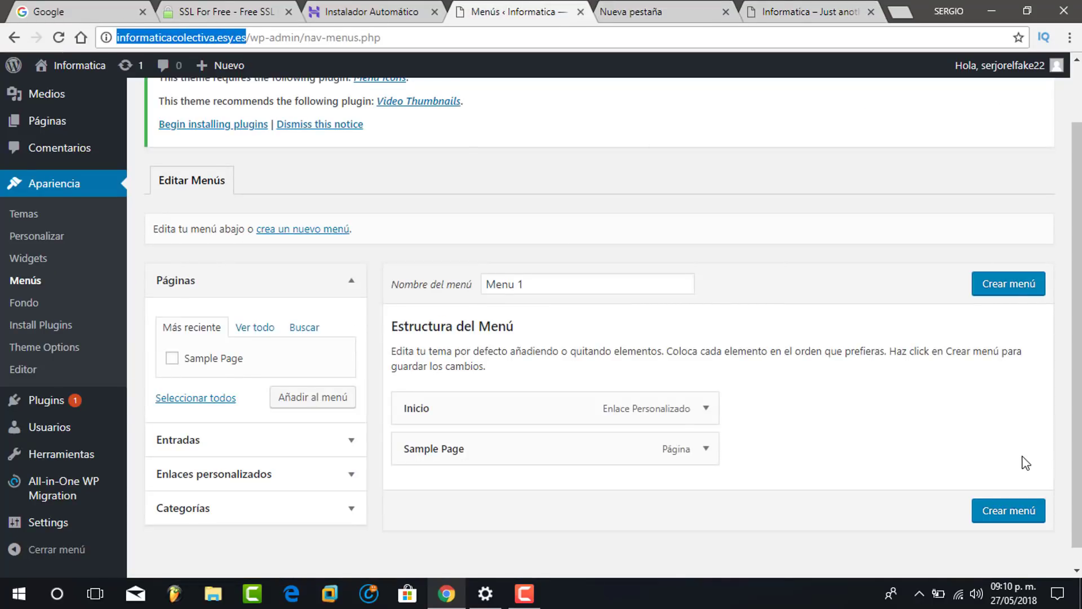
click(679, 407)
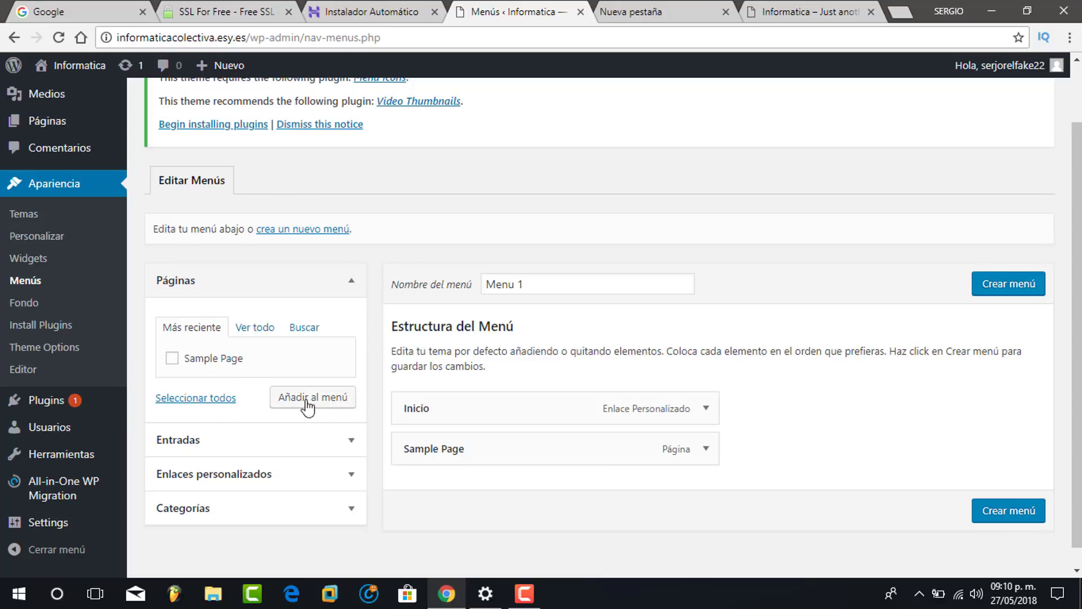
click(545, 274)
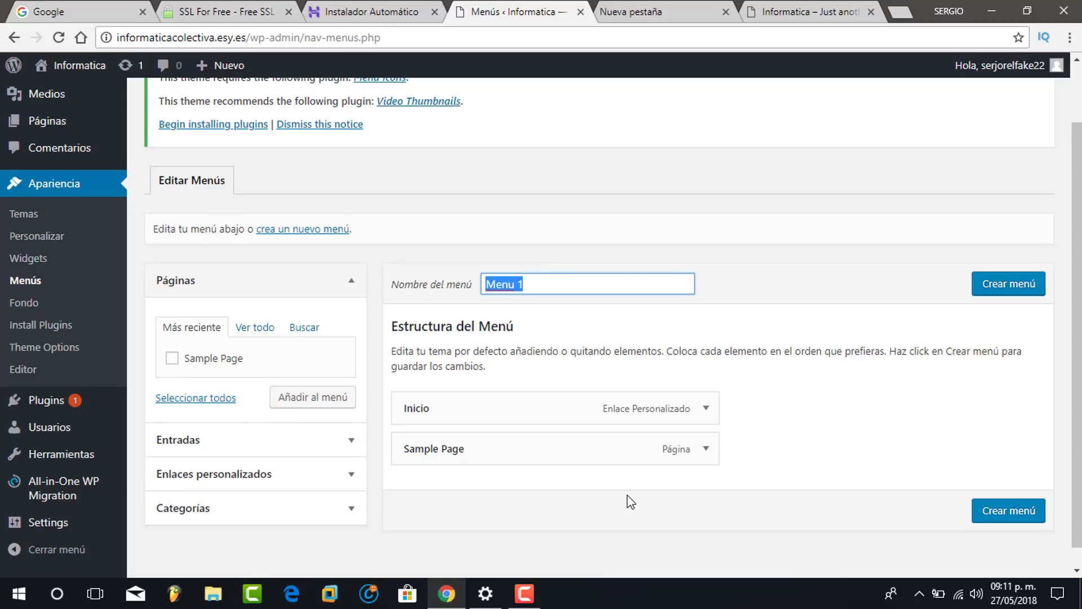
click(186, 439)
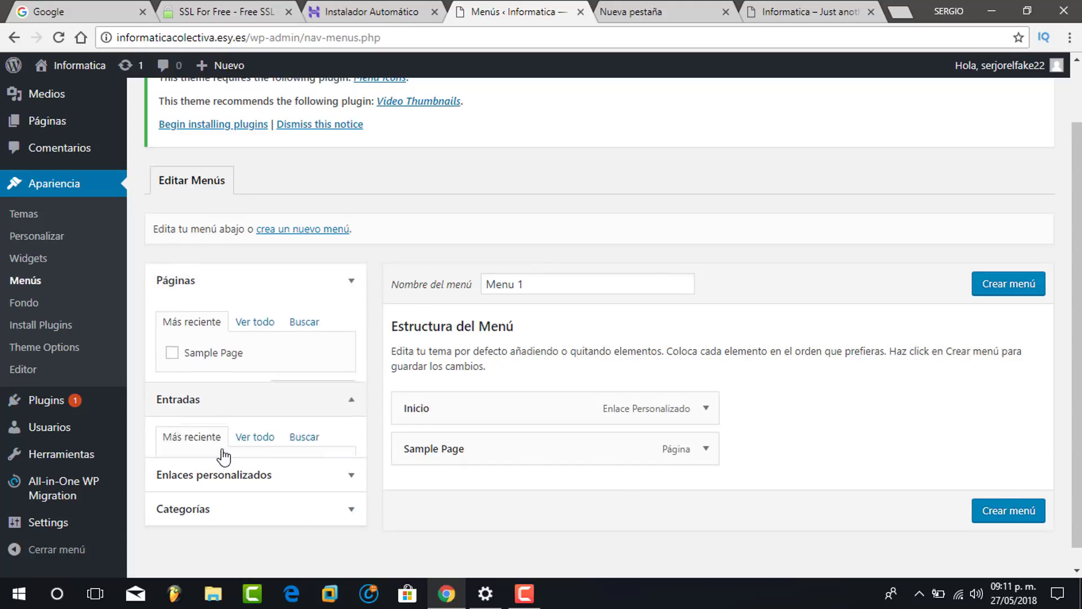
click(268, 365)
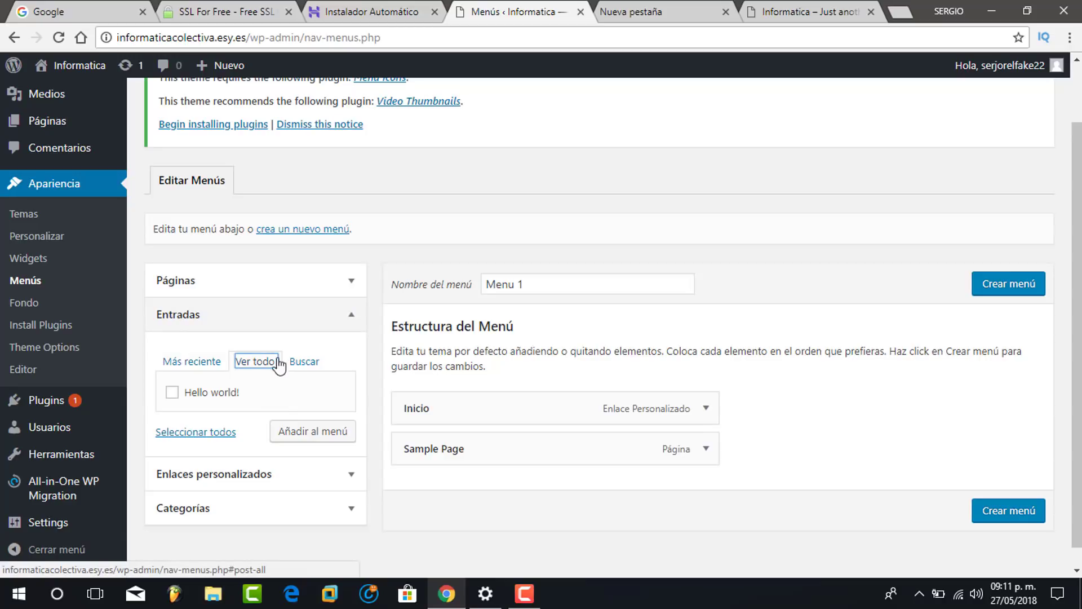
click(208, 475)
click(209, 529)
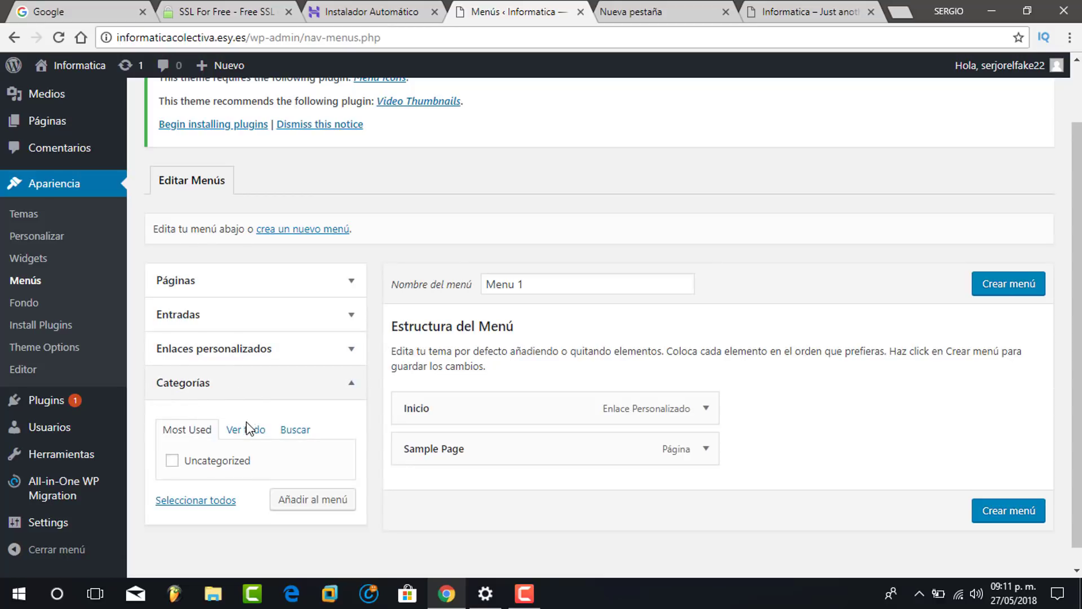
click(224, 431)
click(196, 436)
- List all pages and try reordering Inicio, leaving it above Sample Page in Menu 1
click(198, 320)
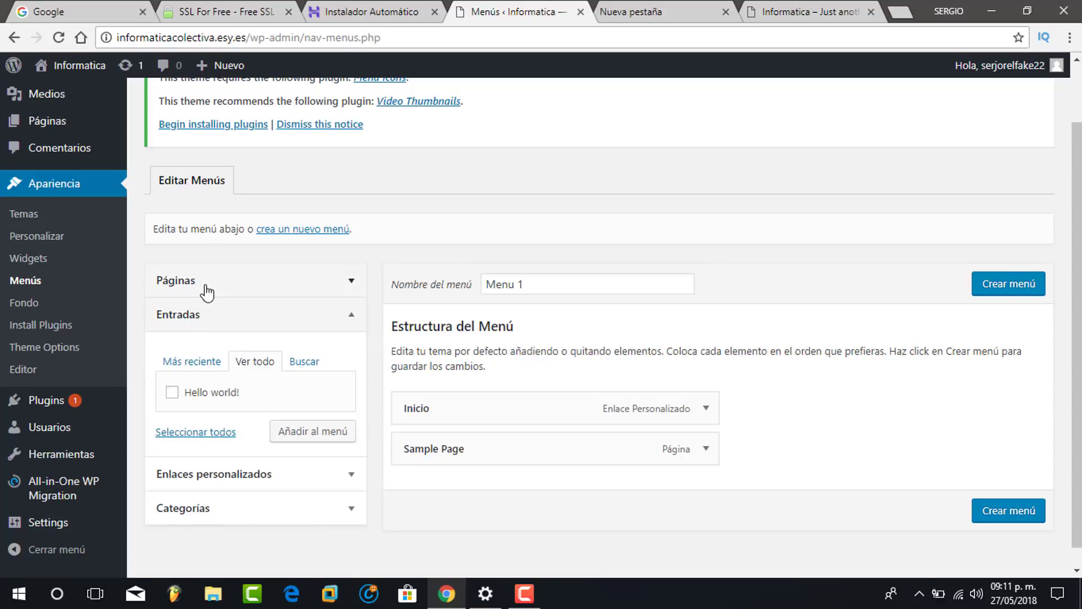
click(207, 289)
click(258, 329)
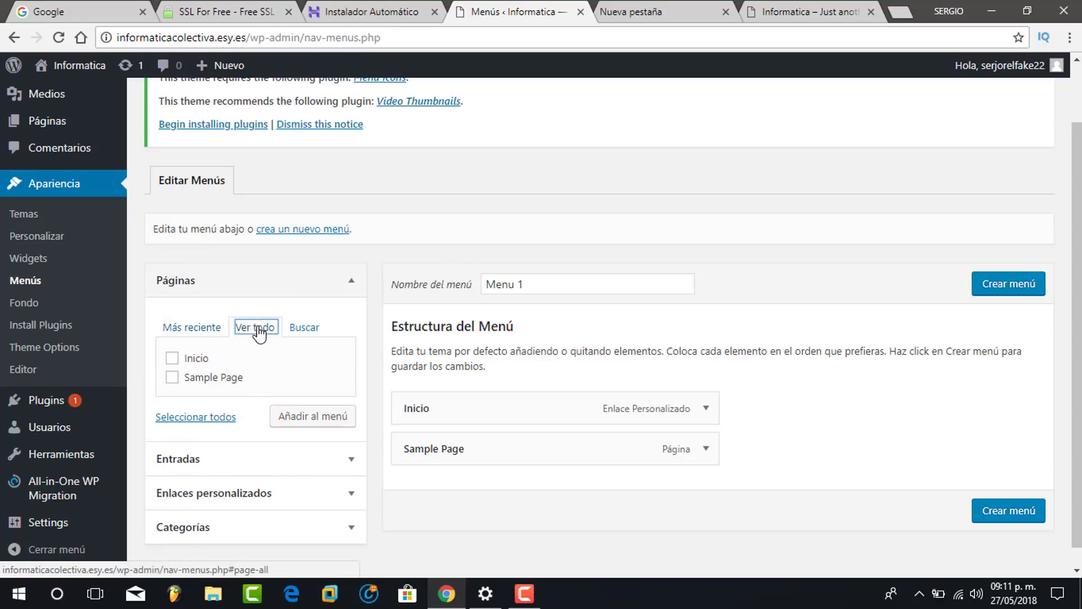
click(238, 458)
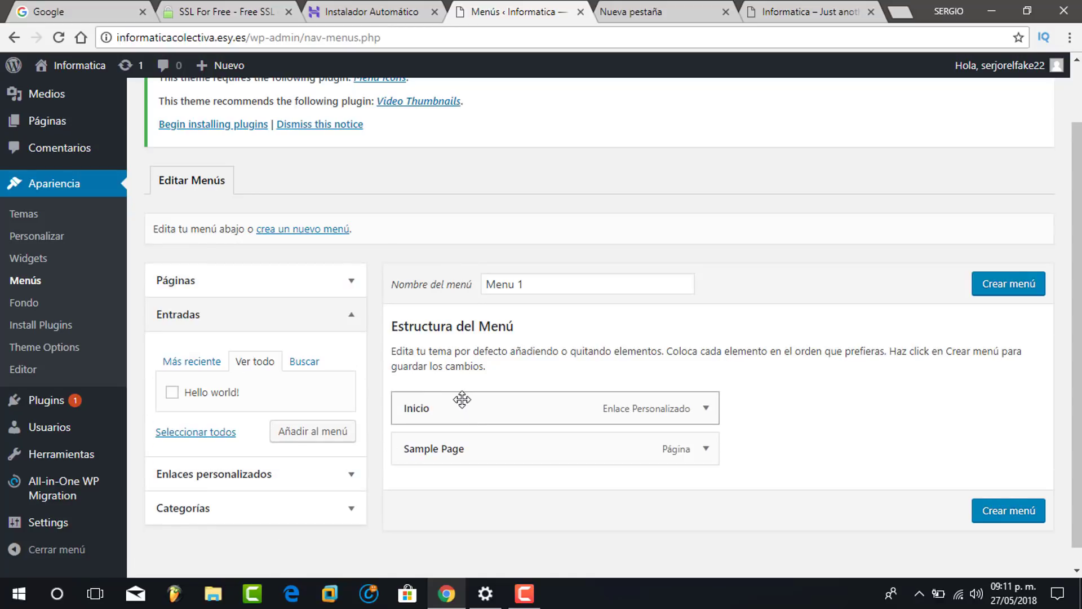
mouse_move(462, 399)
mouse_down()
mouse_move(526, 464)
mouse_move(474, 454)
mouse_move(461, 379)
mouse_move(462, 389)
mouse_up()
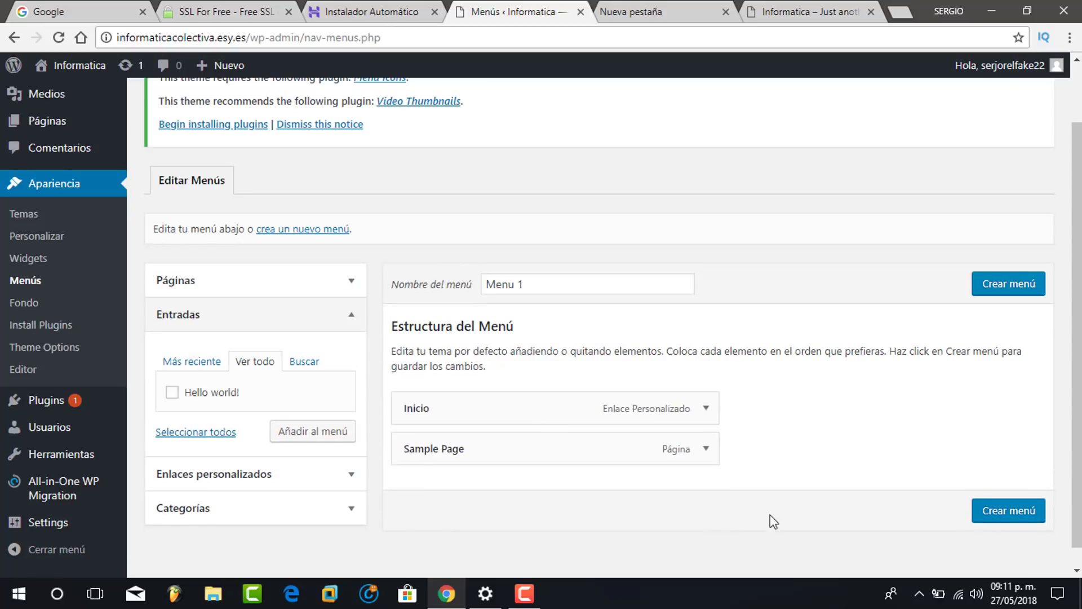
- Recheck the categories, custom links and posts panels, then collapse them
click(221, 515)
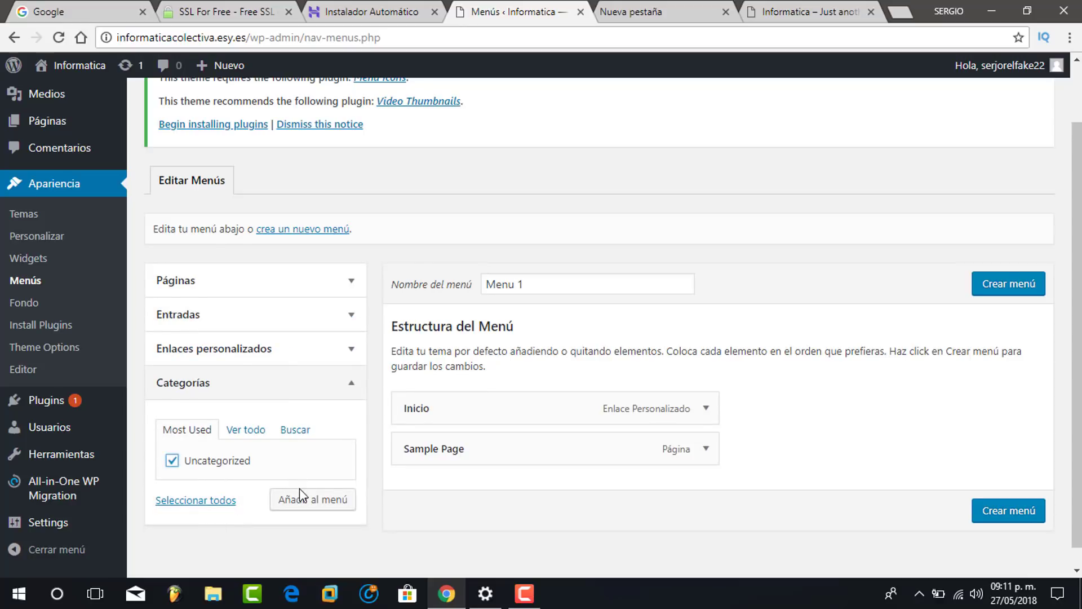
click(243, 430)
click(273, 432)
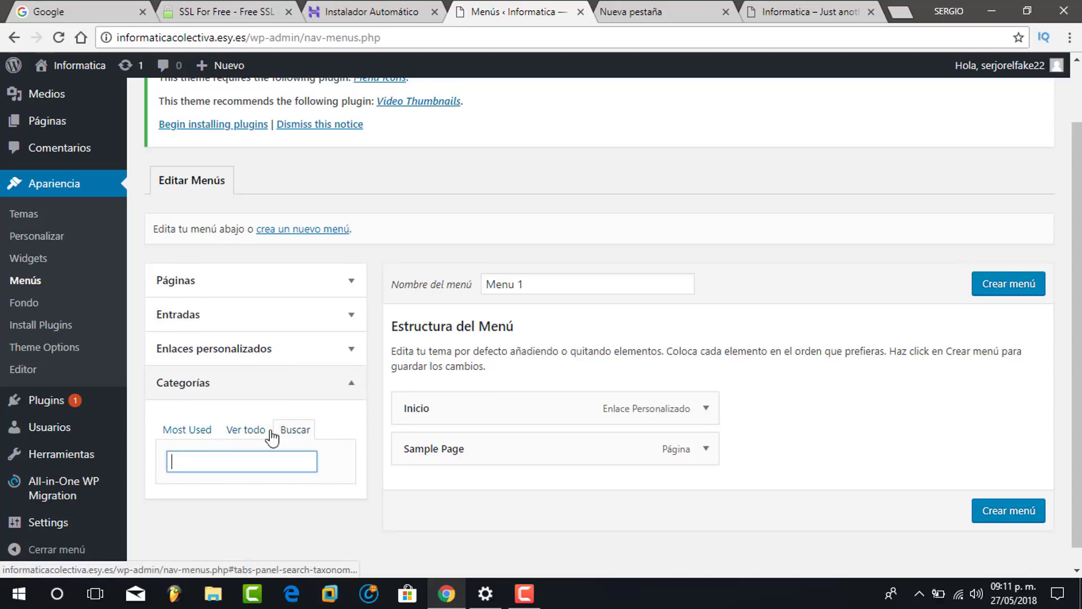
click(187, 431)
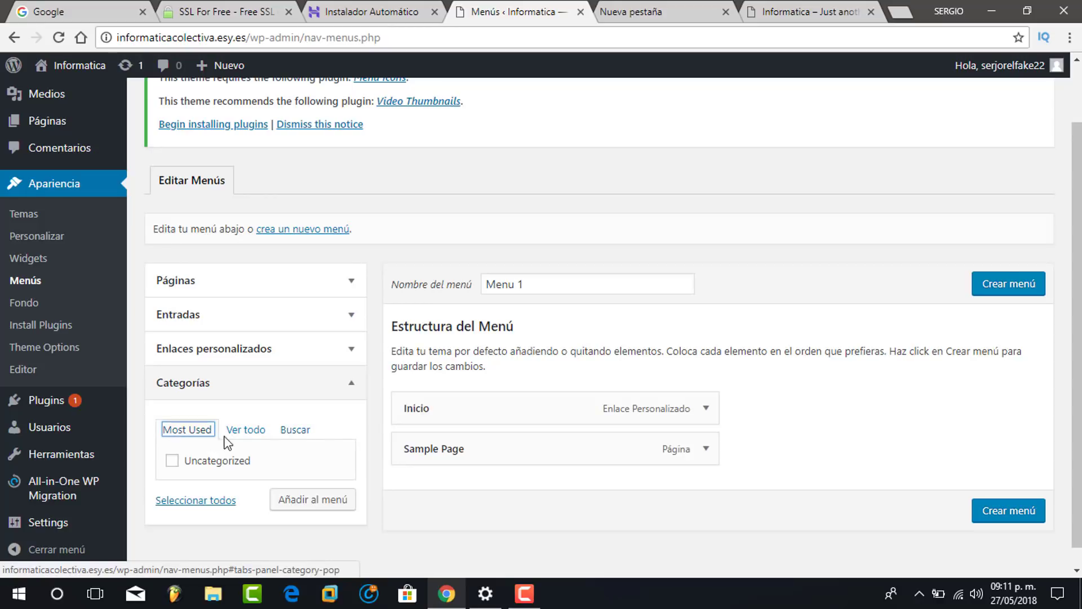
click(213, 385)
click(252, 352)
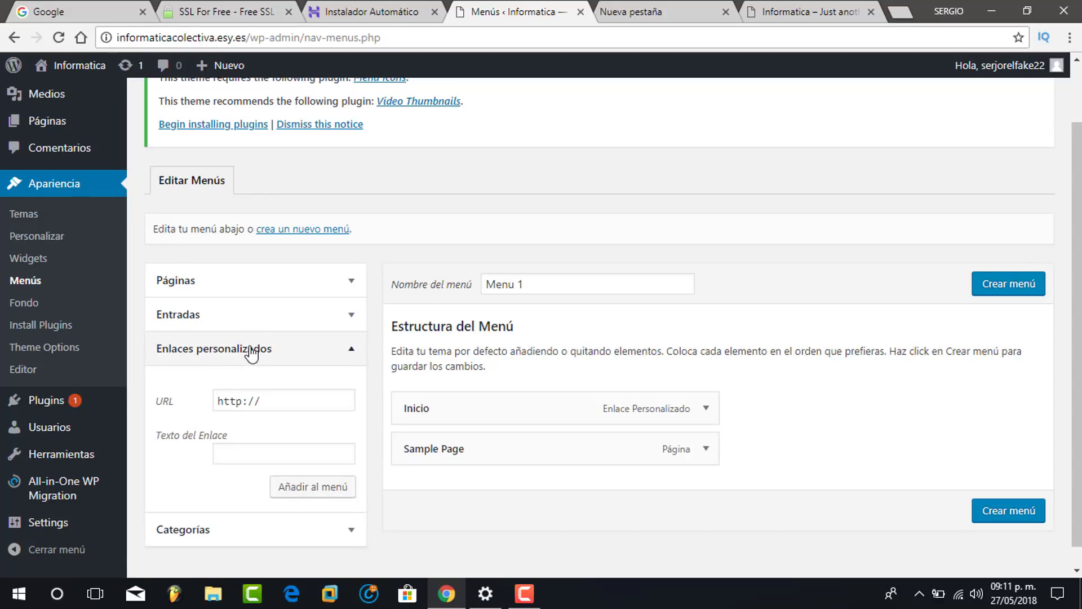
click(204, 329)
click(197, 317)
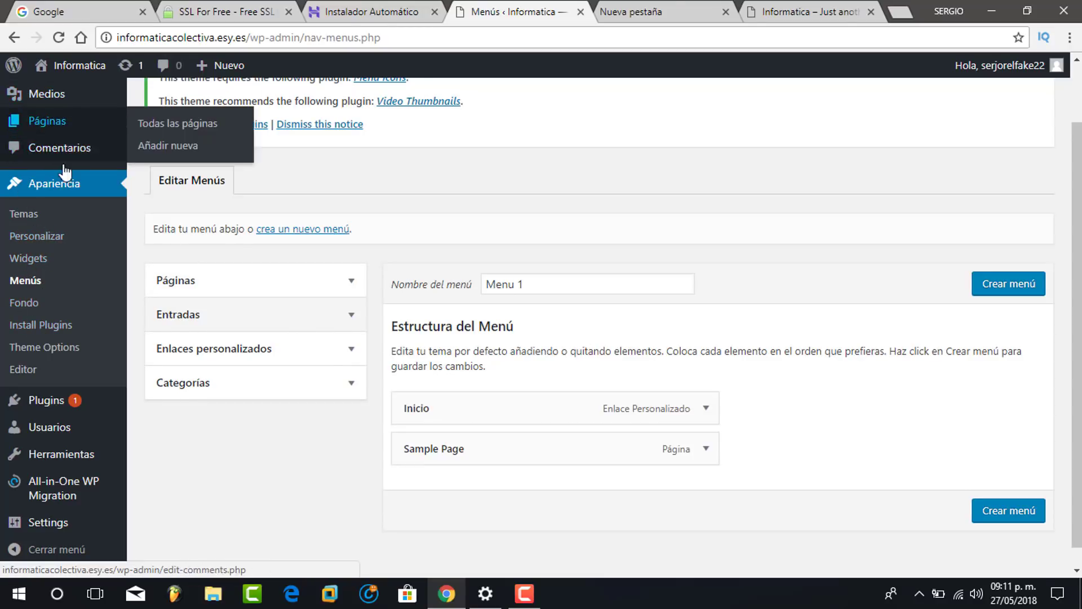
- Leave the menu editor for Páginas > Todas las páginas, confirming Abandonar
mouse_move(72, 123)
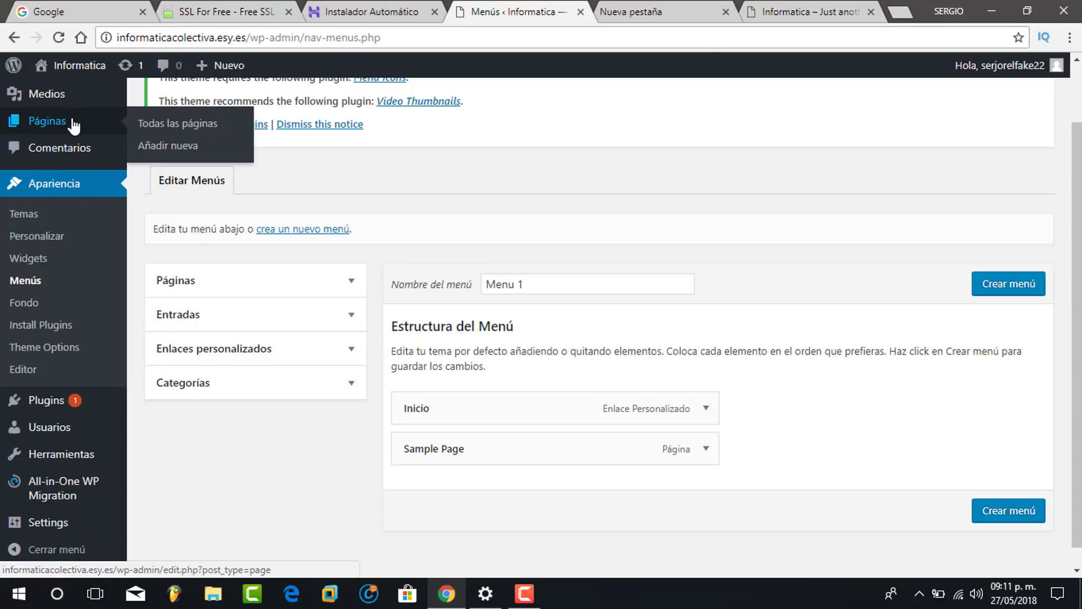
click(160, 122)
click(597, 138)
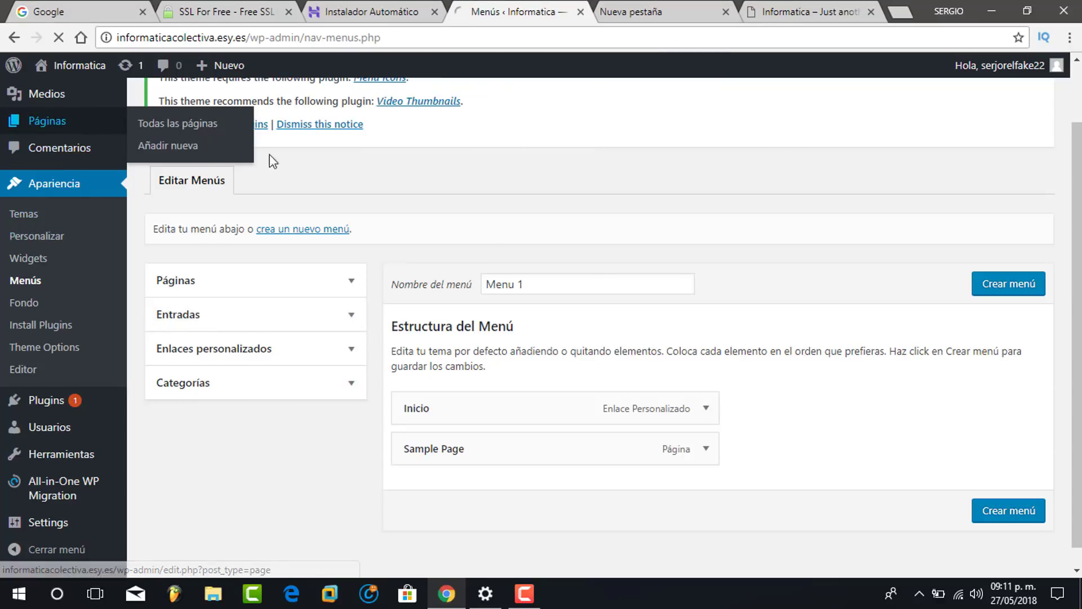
- Check the Entradas list, then scroll the live homepage down to the Hello world! post
mouse_move(75, 145)
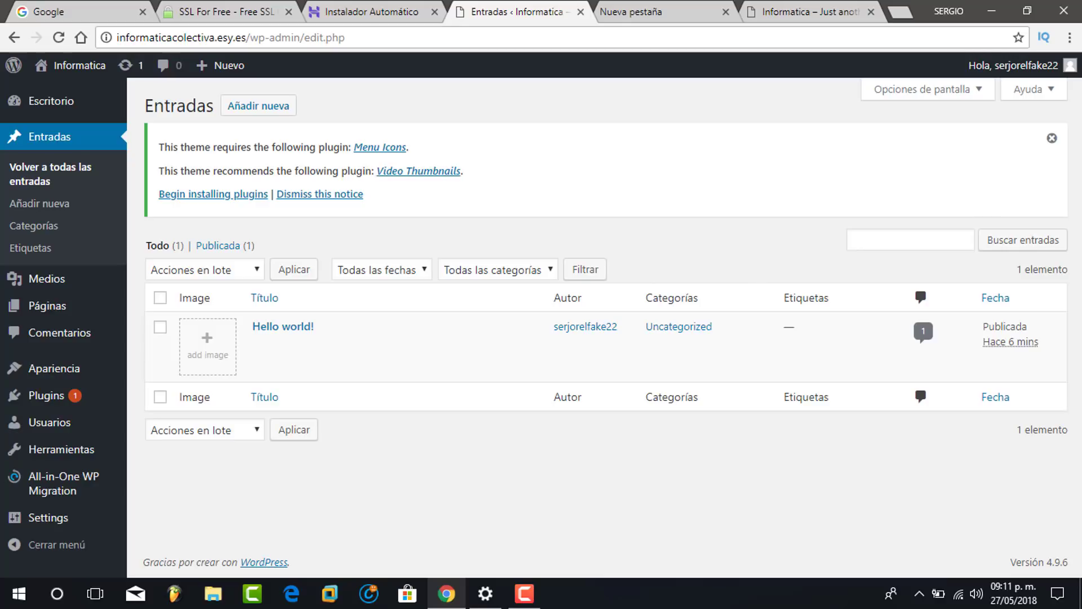
click(823, 11)
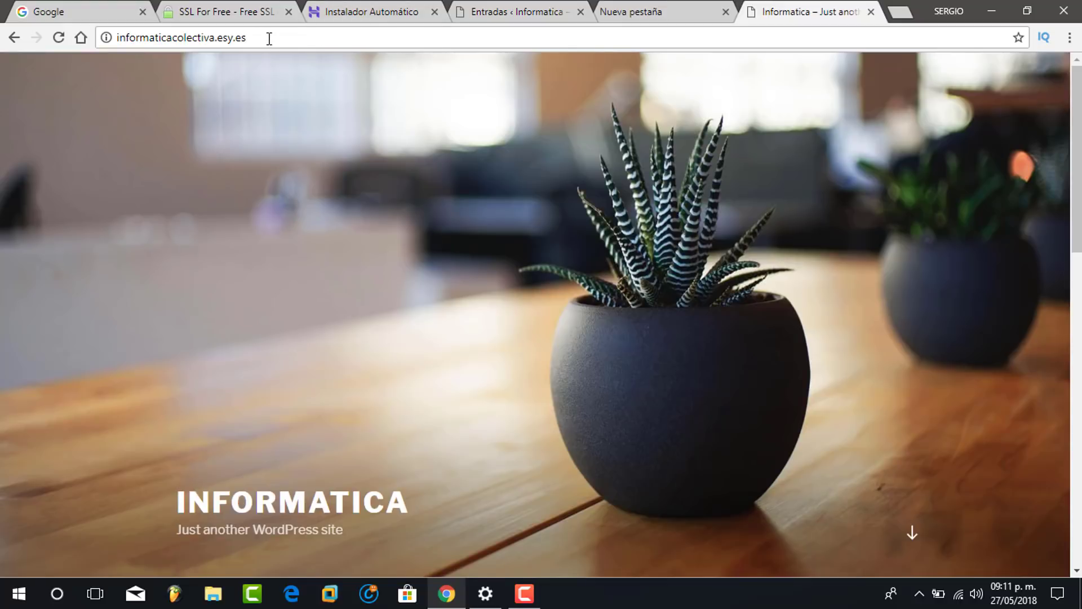
drag(269, 38, 117, 38)
click(1054, 229)
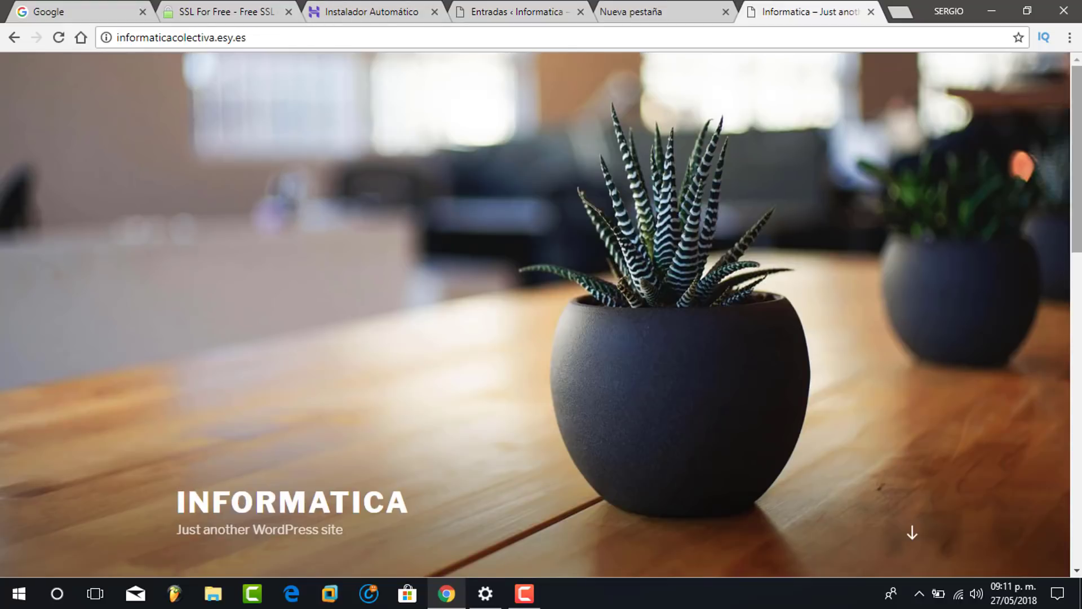
drag(1077, 160, 930, 84)
- Open conocimientoshackers.com in a new tab and inspect its https address
click(900, 11)
text(co)
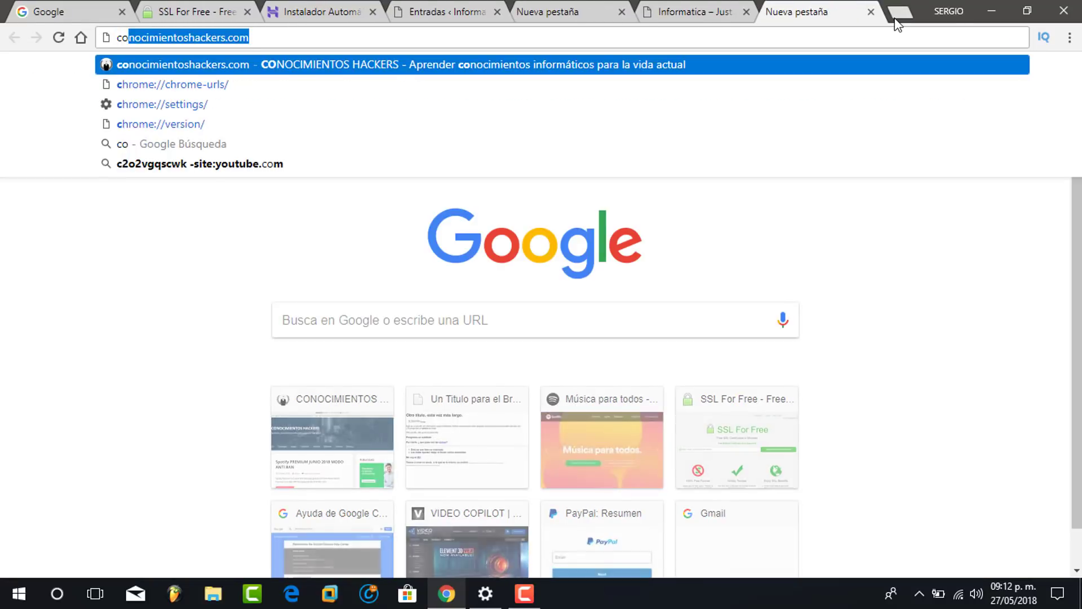
key(Return)
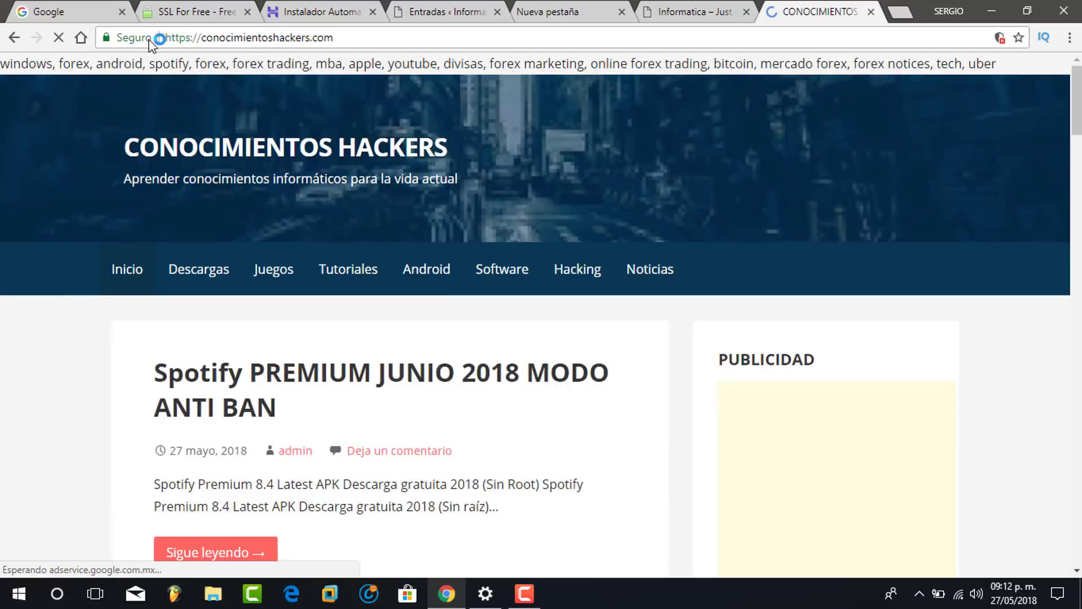
drag(202, 37, 169, 41)
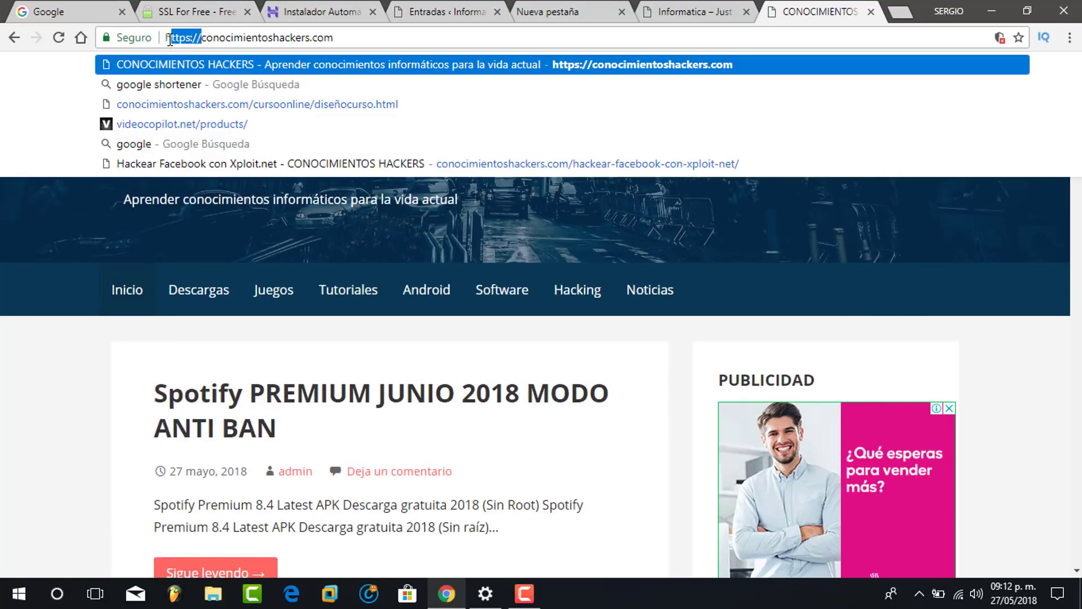
- Cycle through the Informatica, SSL For Free, WordPress posts and new-tab tabs
click(646, 10)
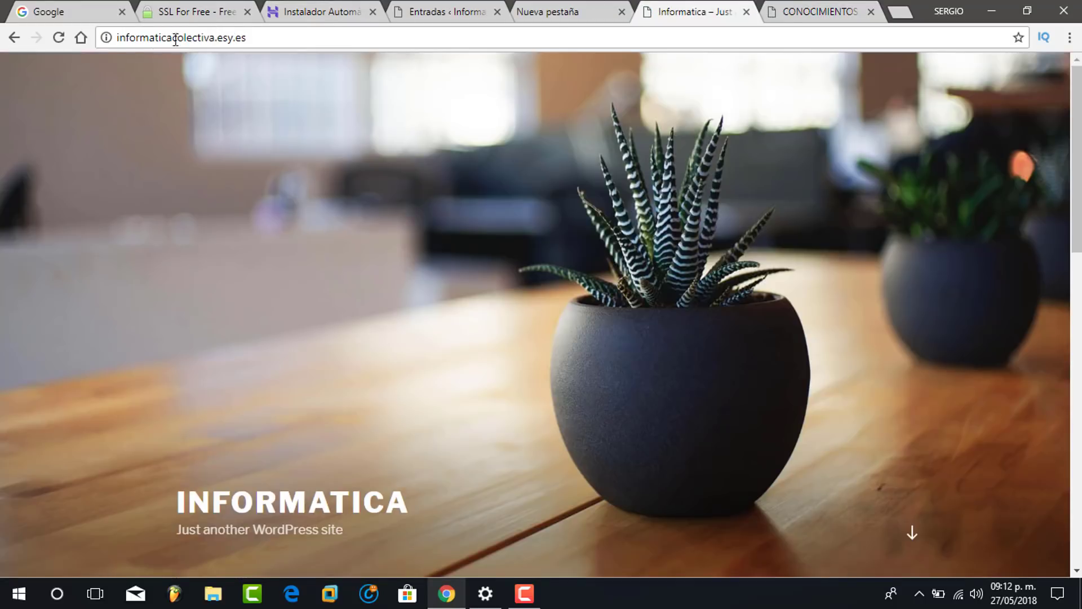
click(121, 40)
click(123, 42)
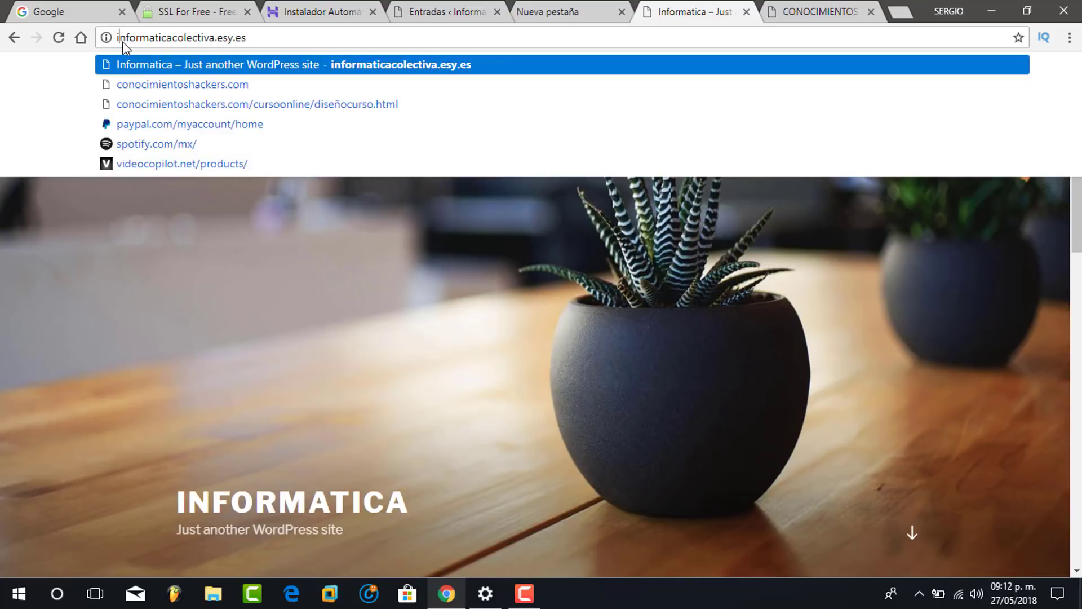
click(594, 8)
click(693, 11)
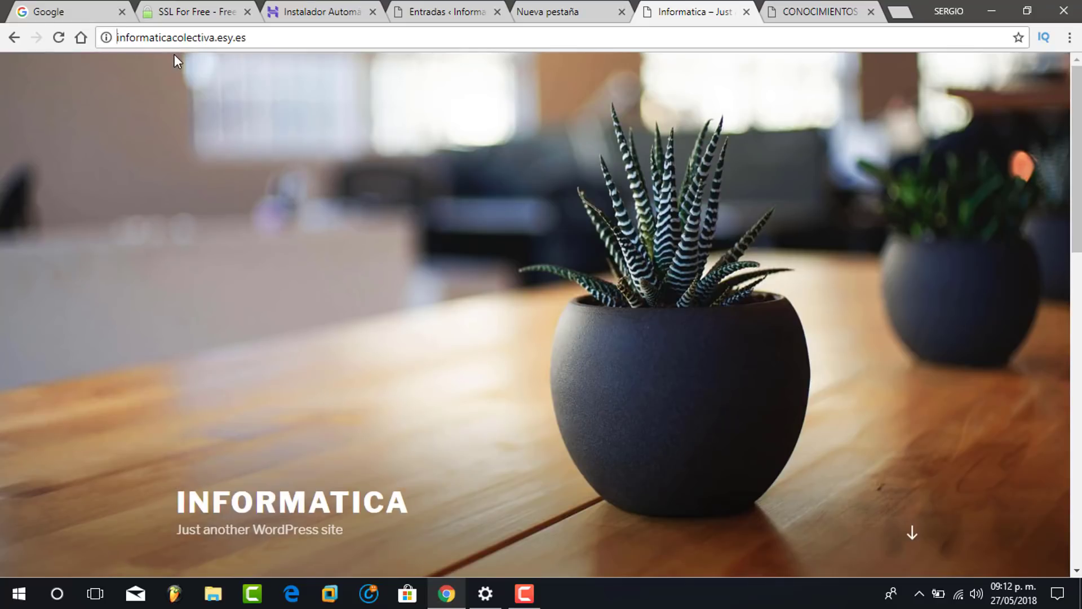
click(197, 11)
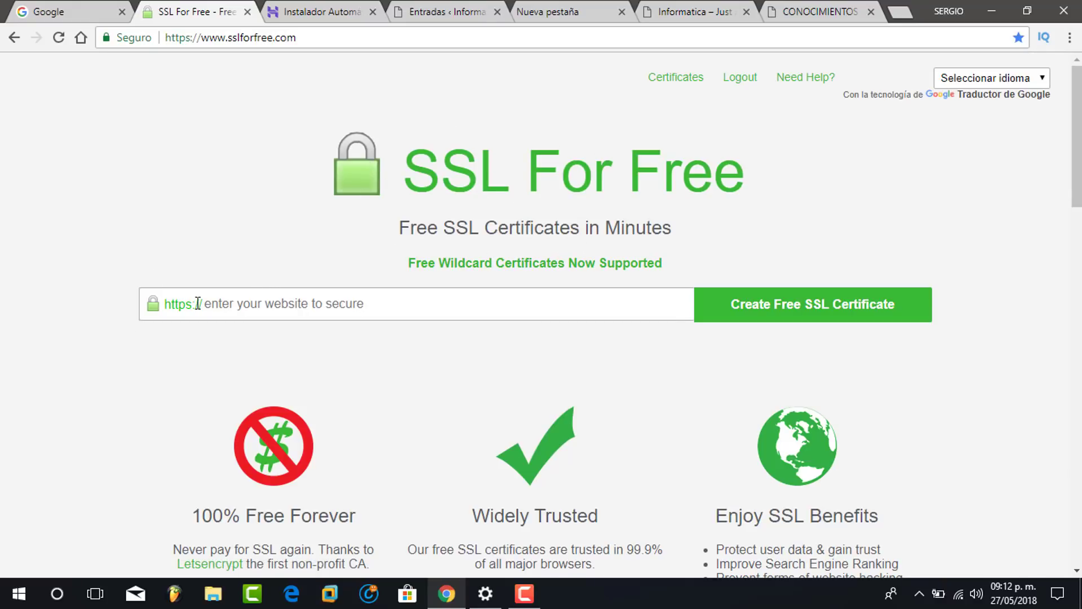
click(251, 292)
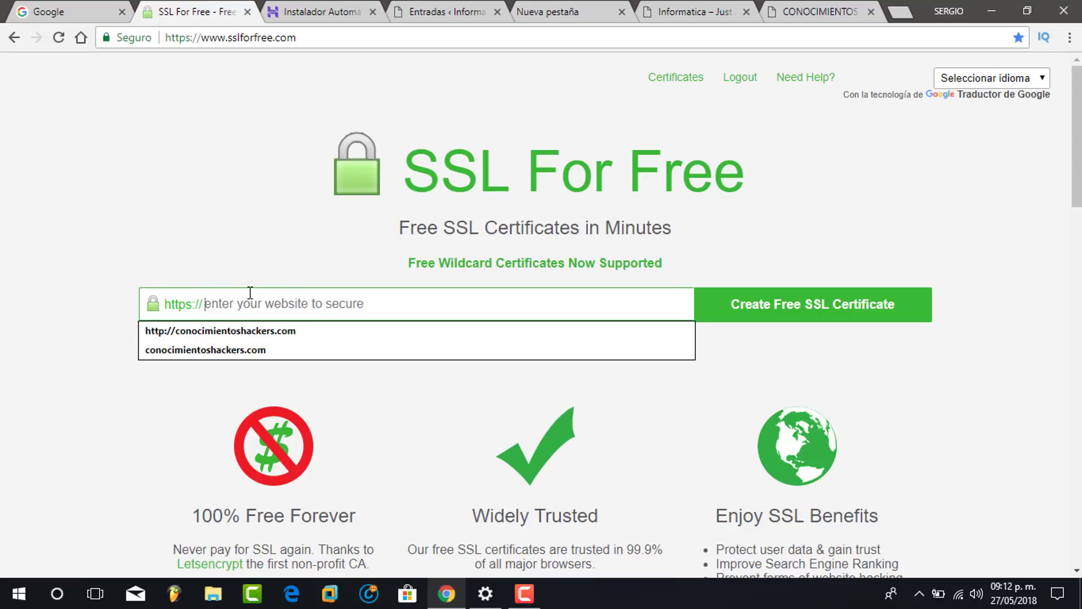
click(484, 9)
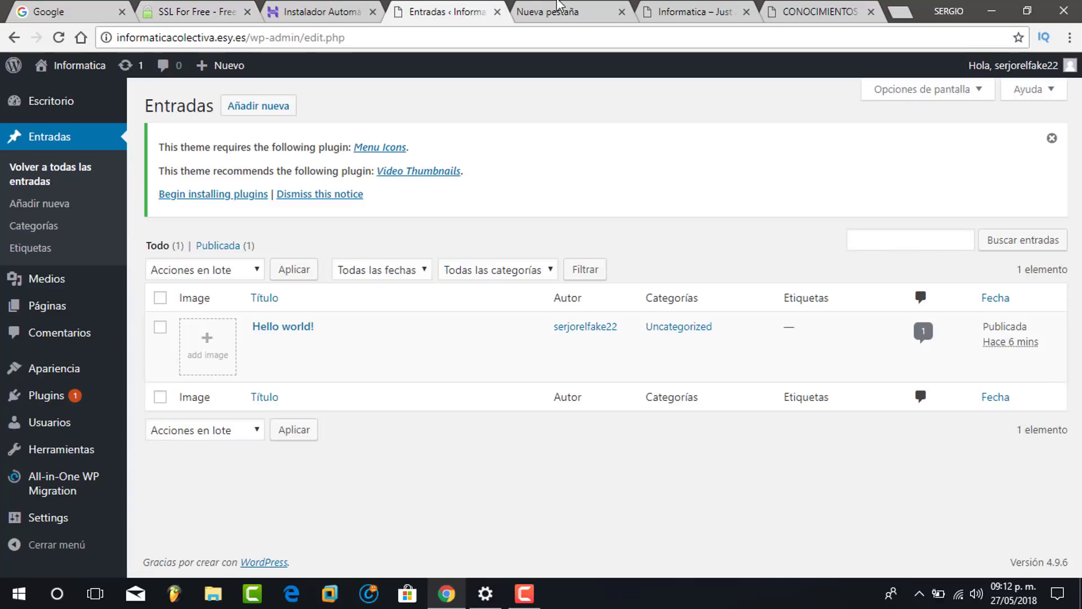
click(561, 7)
click(694, 10)
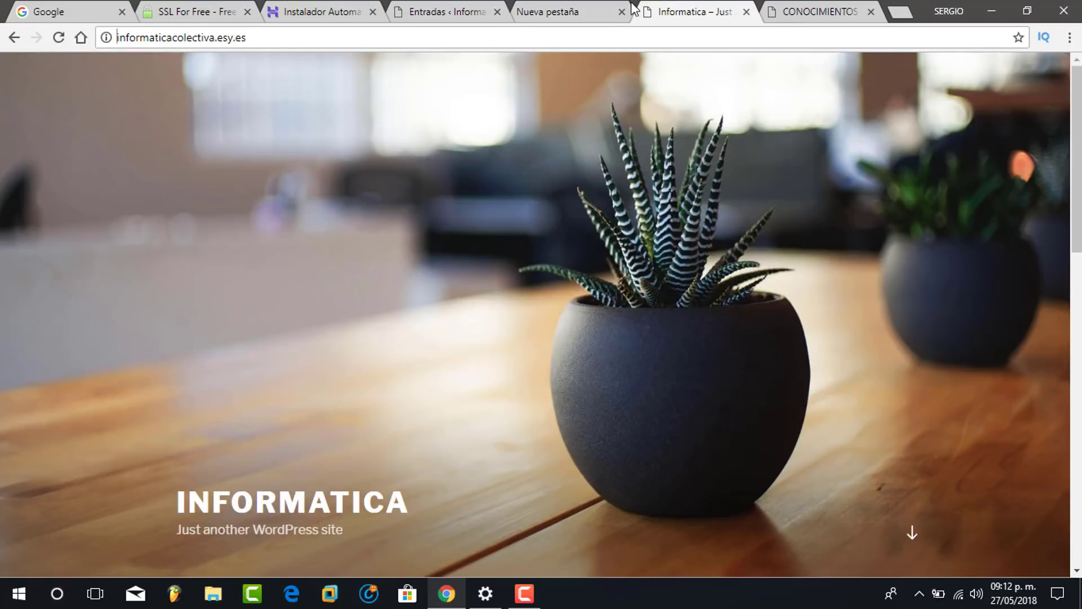
- Look over the CONOCIMIENTOS HACKERS page once more, then close its tab
click(811, 13)
drag(171, 37, 198, 41)
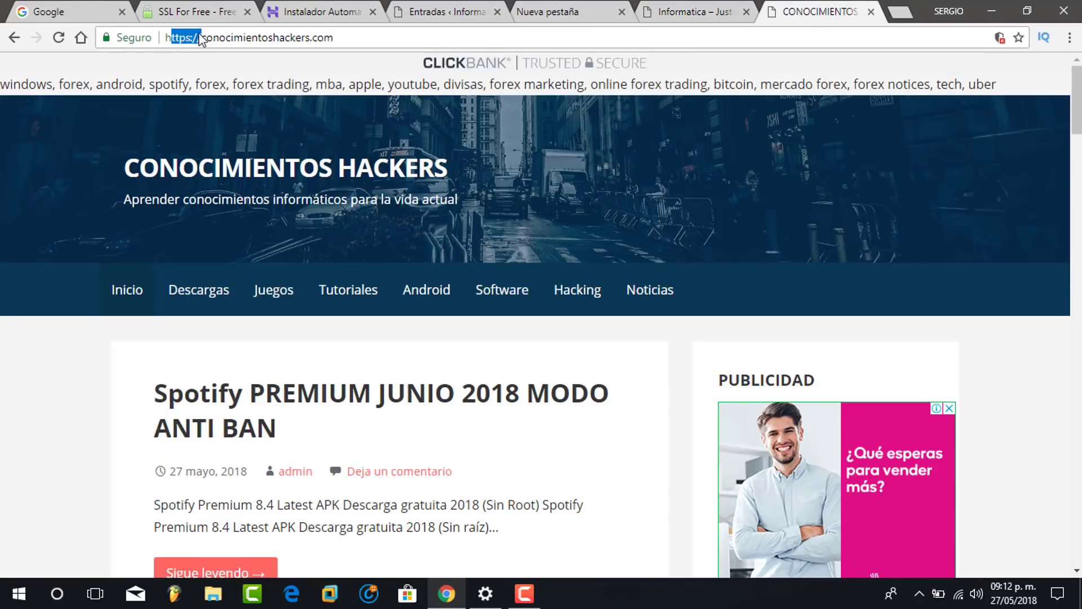
click(877, 169)
scroll(415, 259, down, 6)
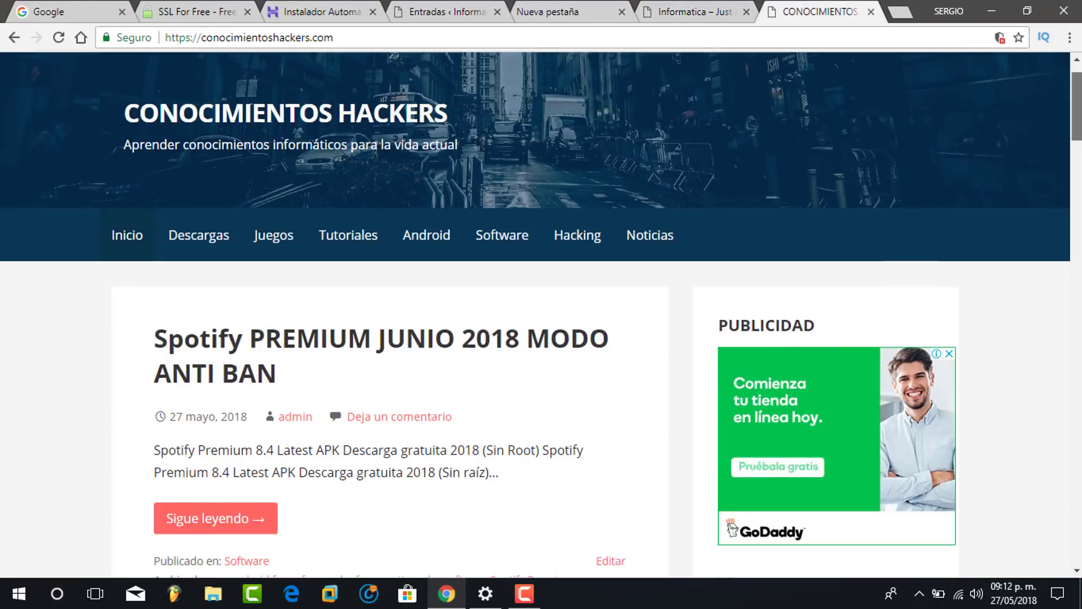
scroll(1046, 167, up, 6)
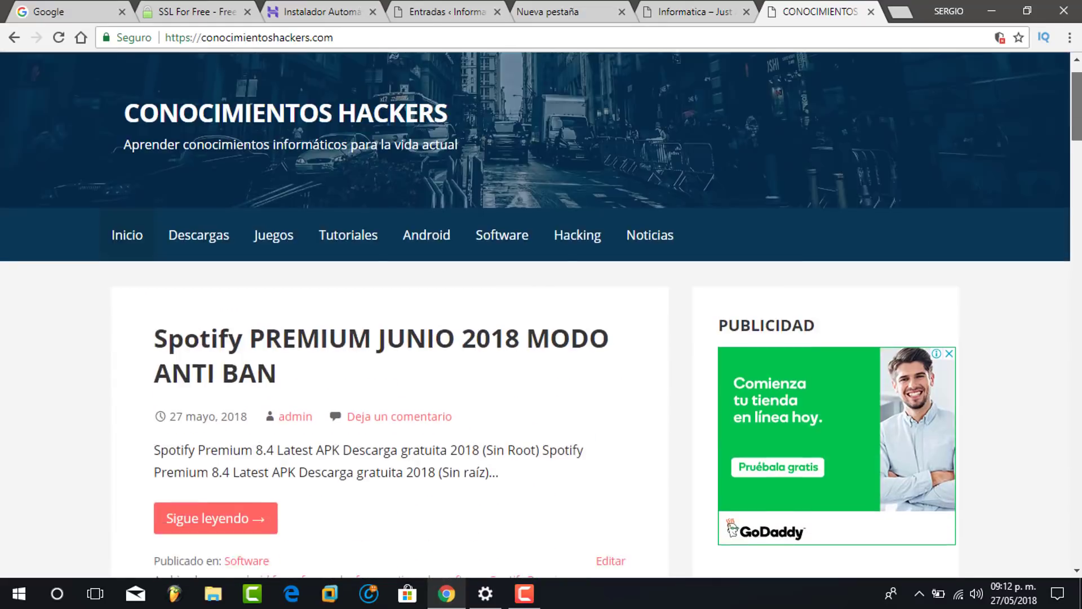
click(683, 6)
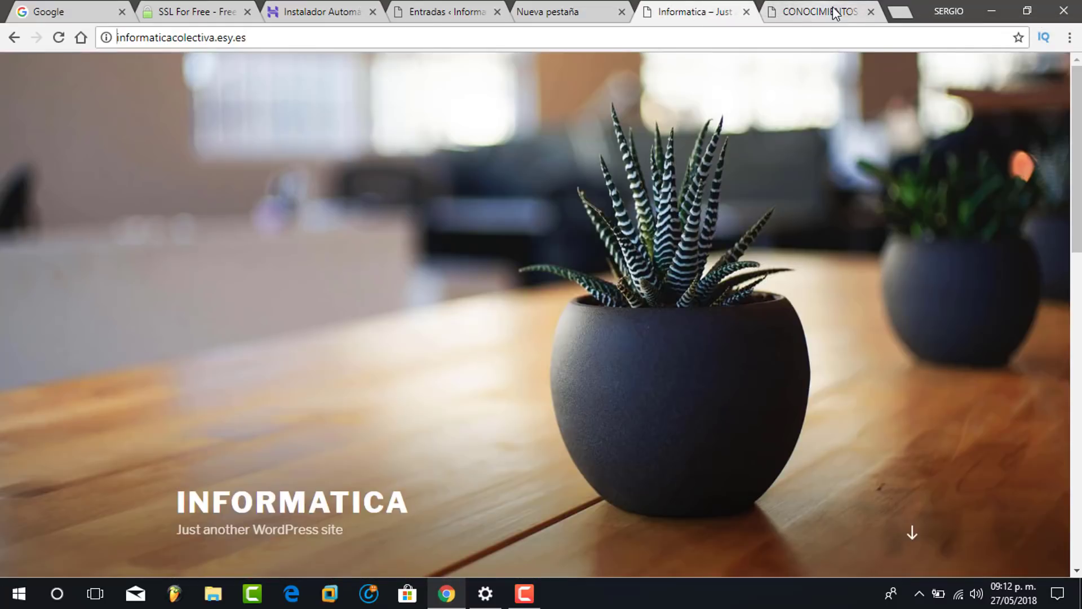
click(871, 12)
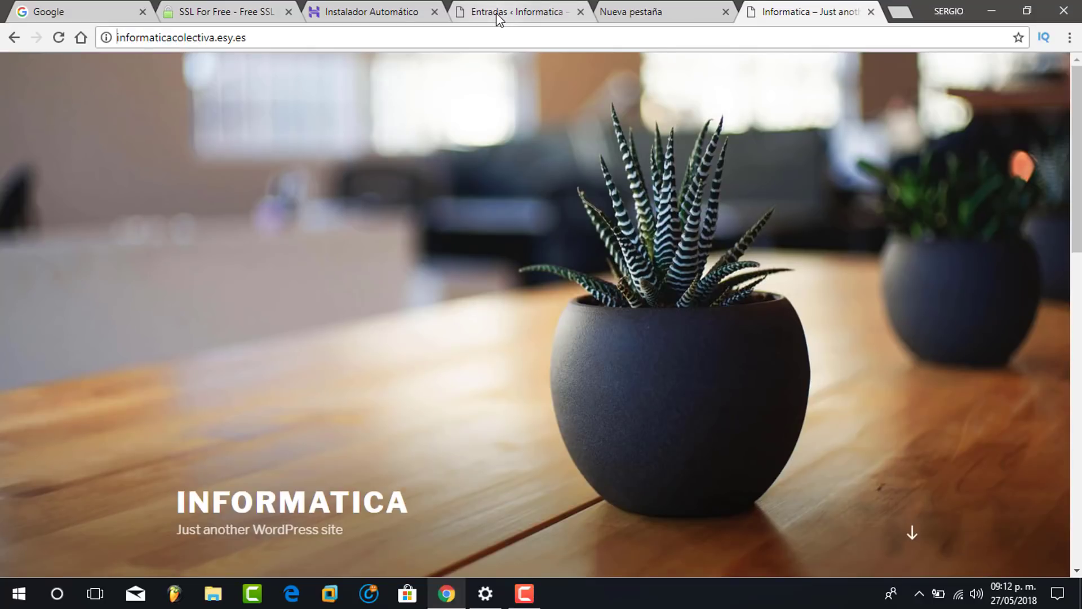
- Copy the informaticacolectiva.esy.es address from the Informatica site's address bar
drag(280, 37, 139, 37)
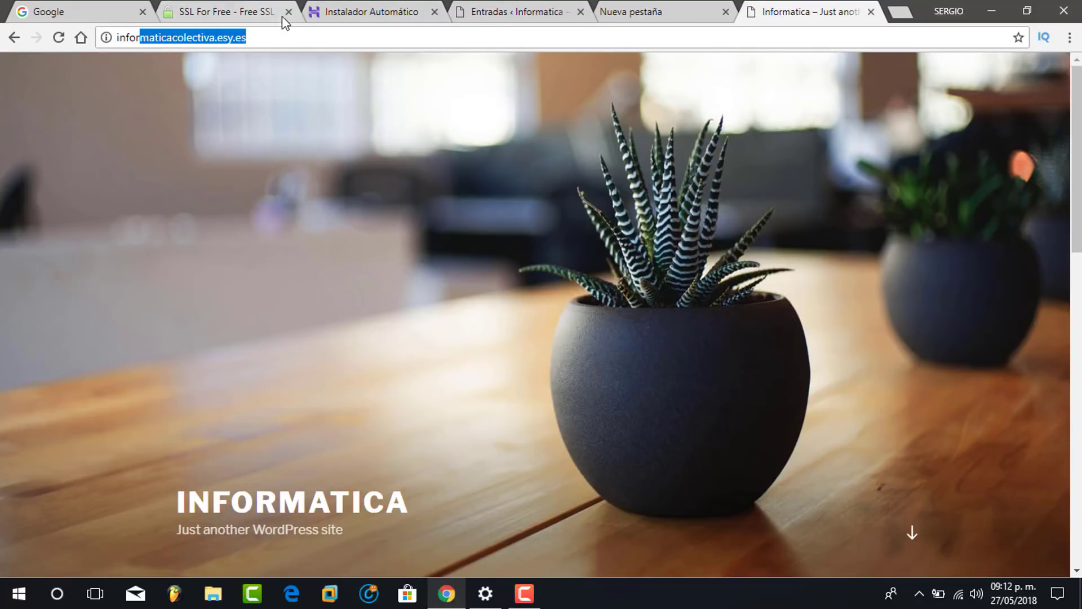
triple_click(161, 38)
right_click(156, 39)
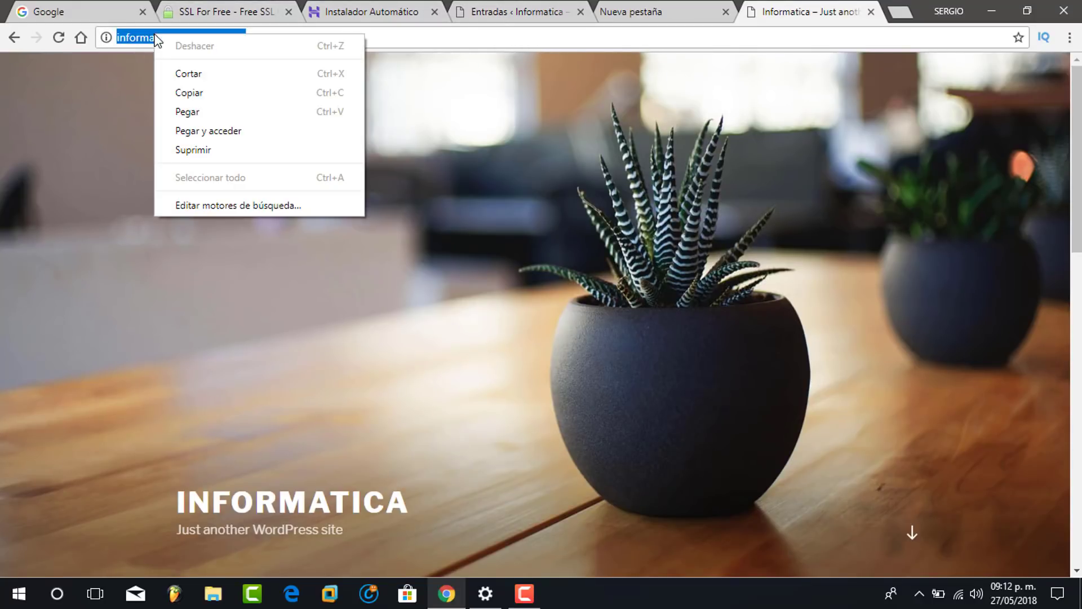
click(179, 92)
- Paste the address into SSL For Free, create the free certificate and choose Manual Verification
click(209, 10)
click(389, 304)
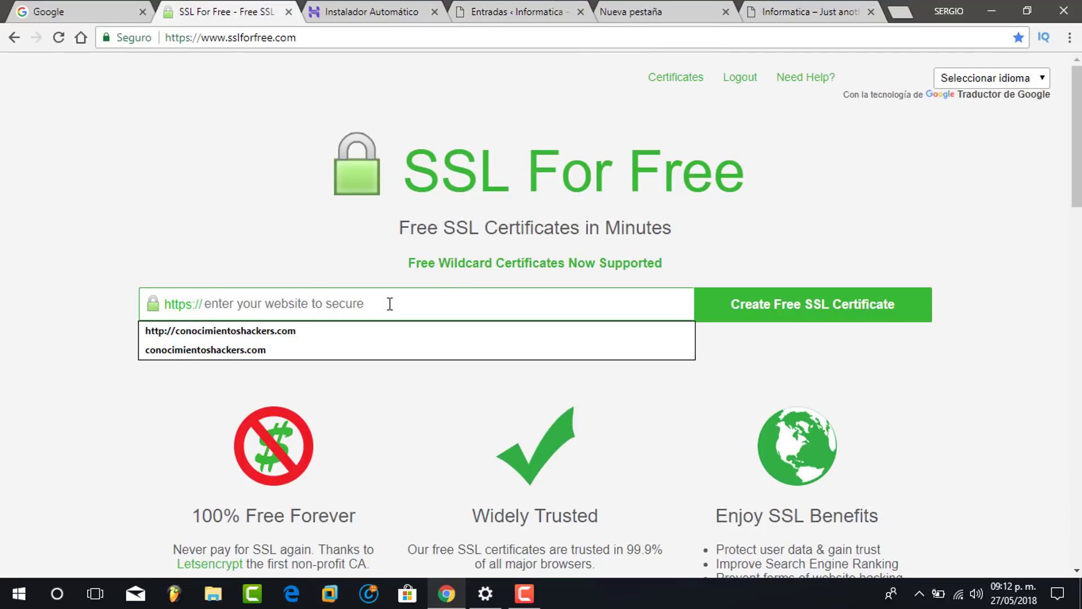
key(ctrl+v)
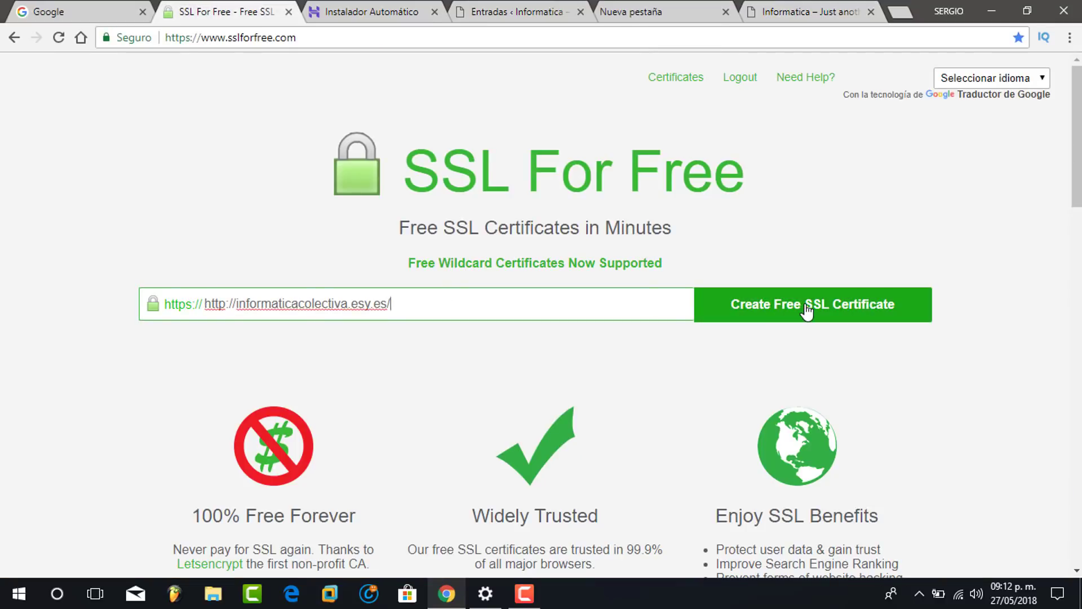
click(807, 310)
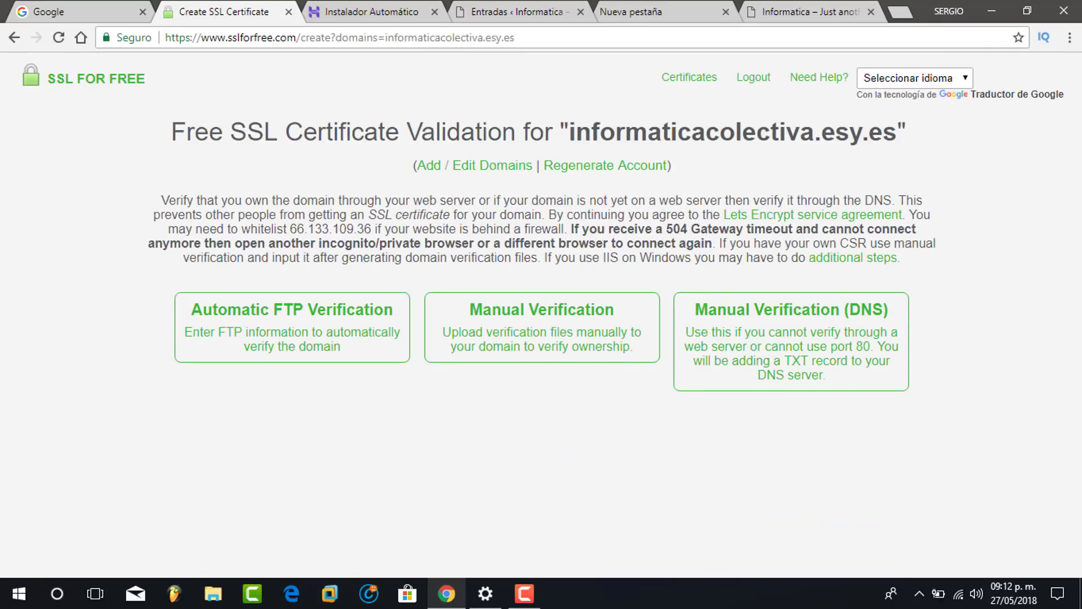
click(519, 324)
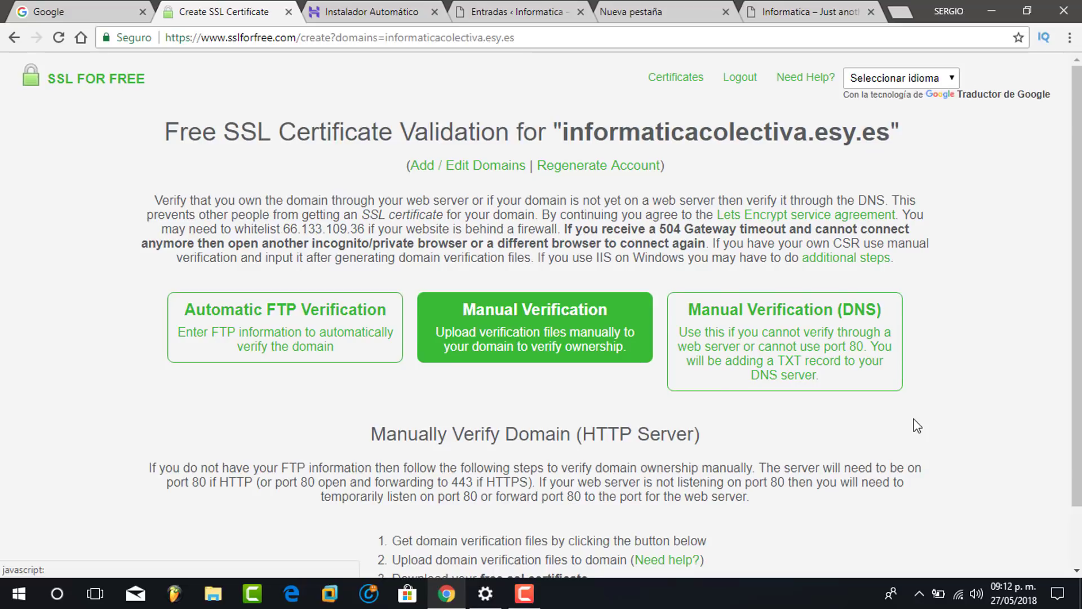
scroll(915, 425, down, 1)
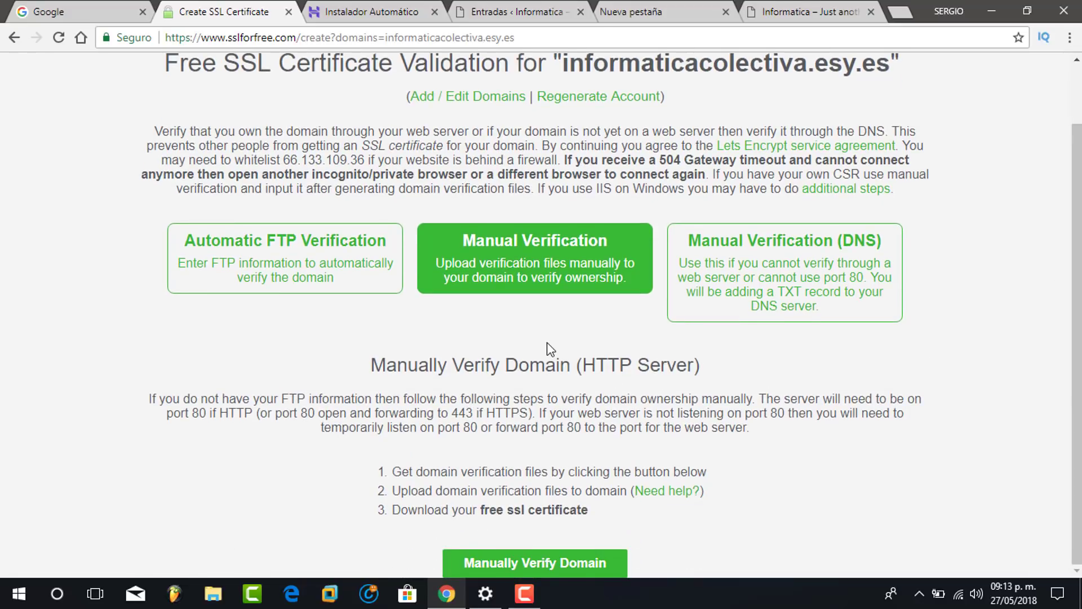
click(179, 38)
click(56, 278)
- Load Facebook from its bookmark in a new tab, then show the account menu and Wi‑Fi list
key(ctrl+t)
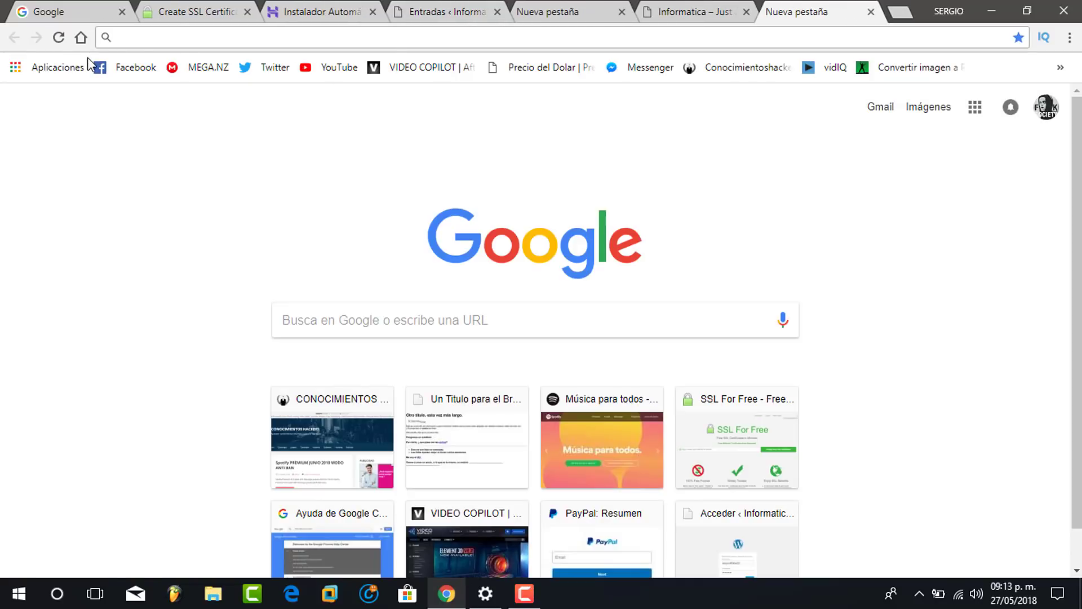
click(110, 67)
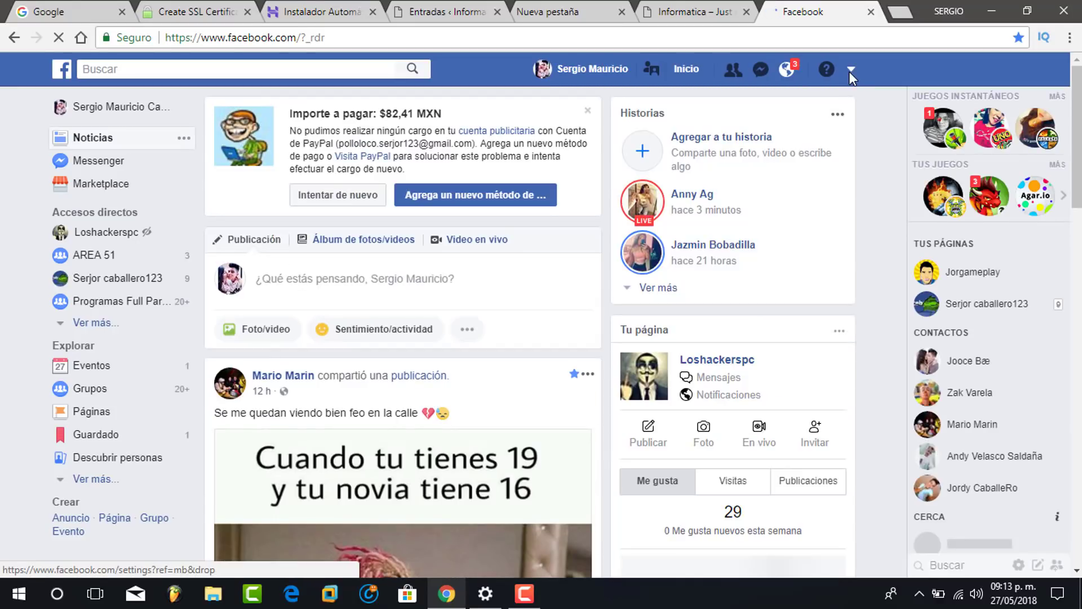
click(850, 71)
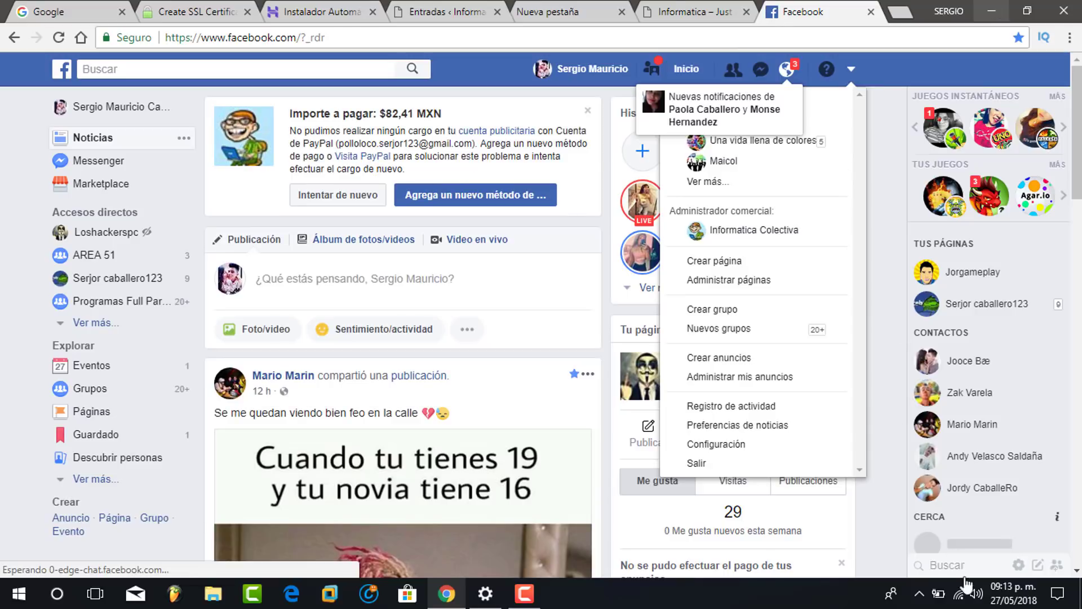
click(960, 594)
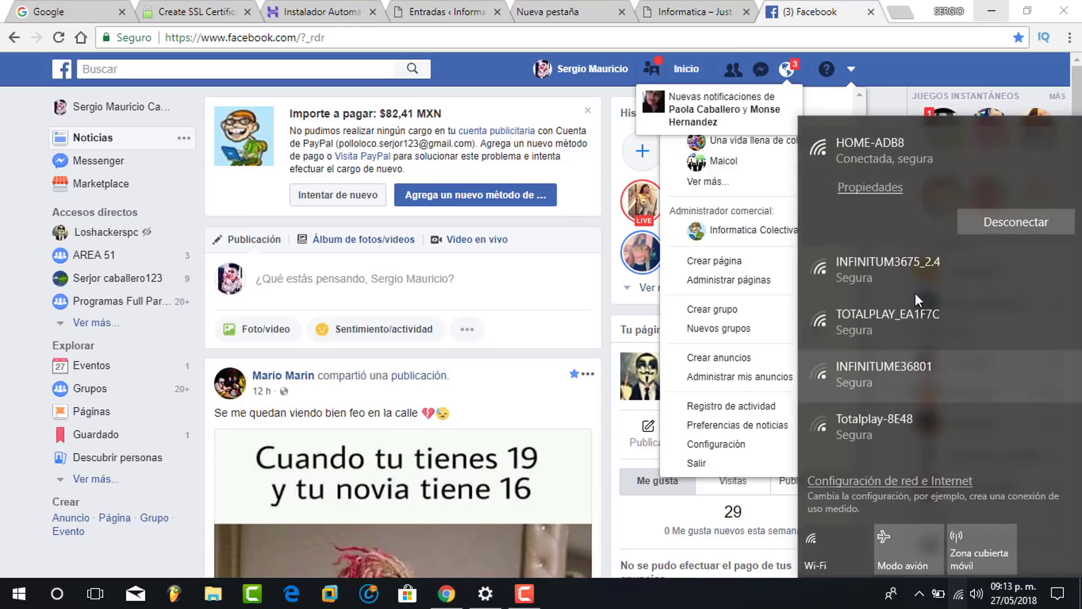
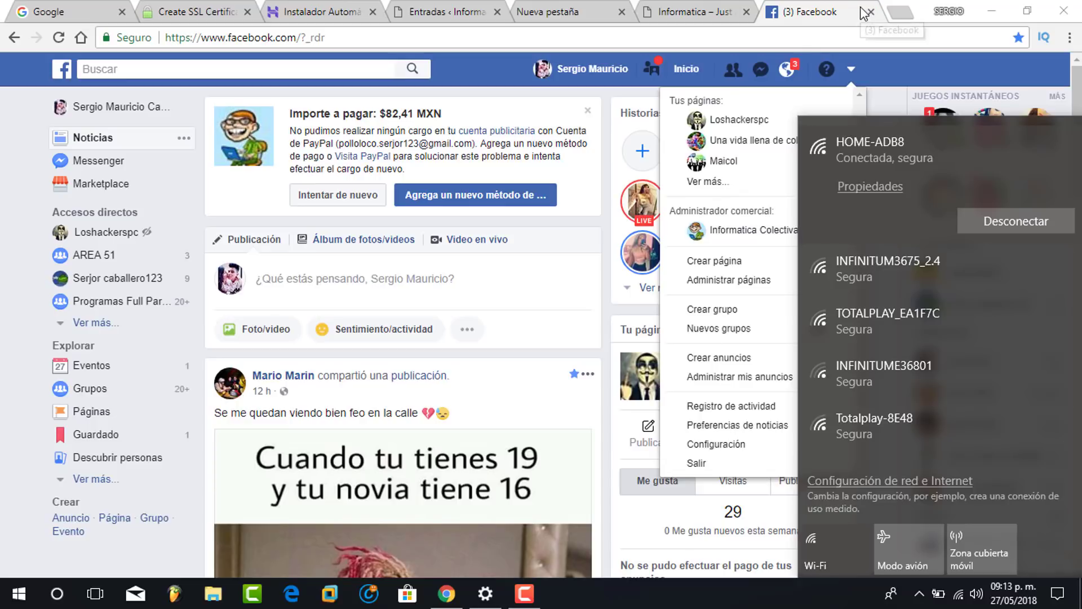
- Close the Facebook tab, look over the Informatica site tab, then minimise Chrome to the desktop
click(871, 12)
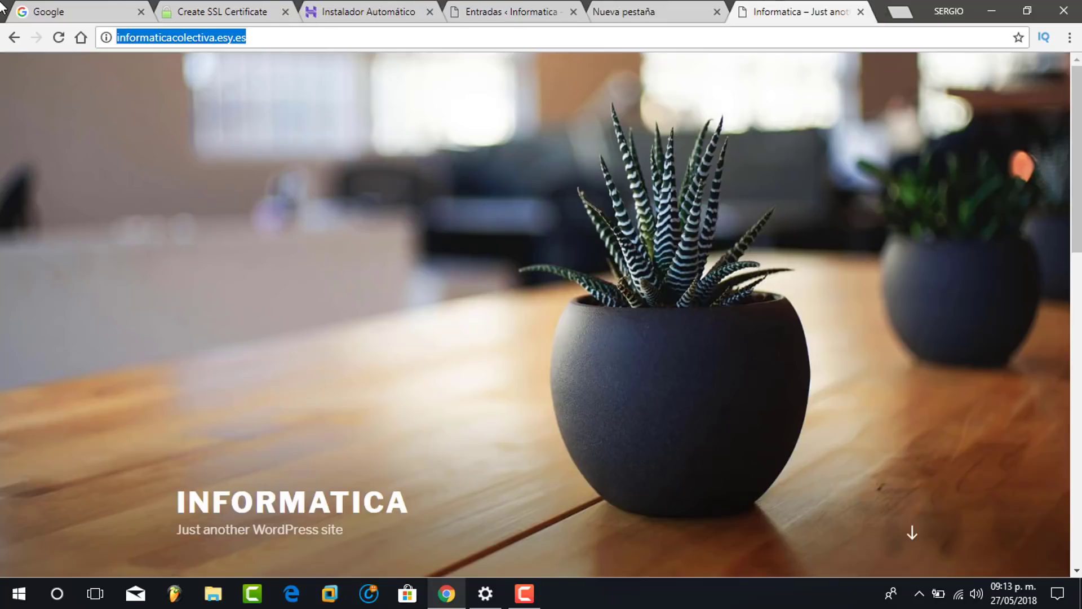
click(620, 9)
click(777, 12)
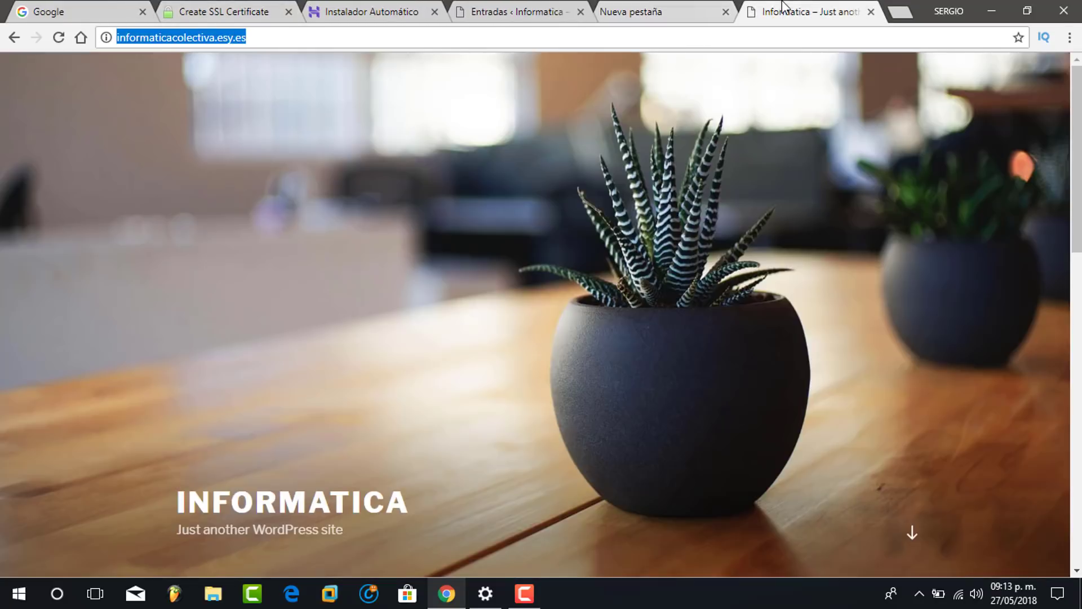
click(144, 82)
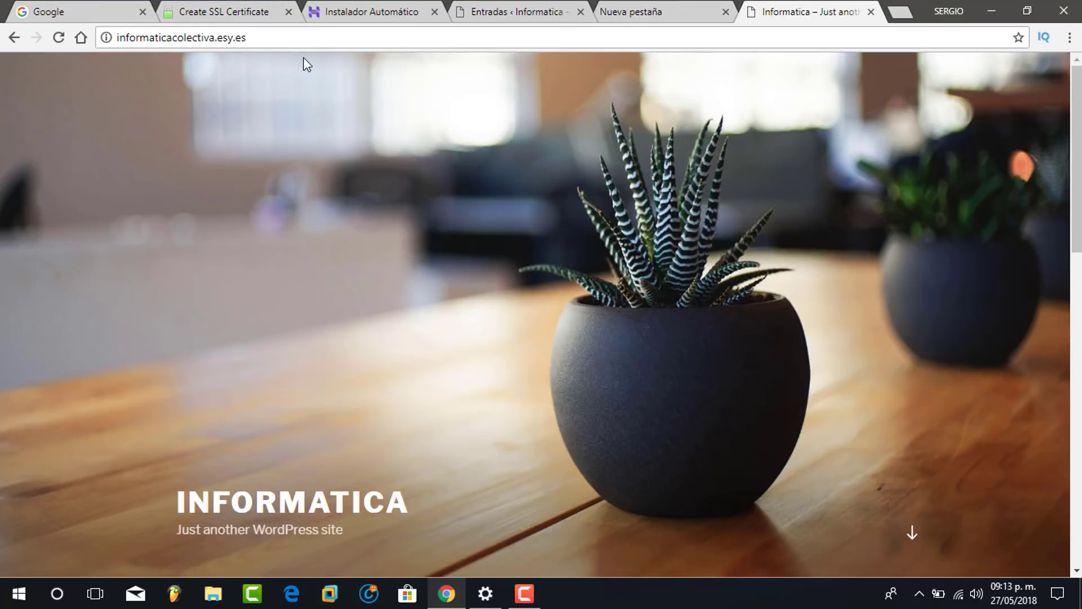
scroll(1006, 56, down, 8)
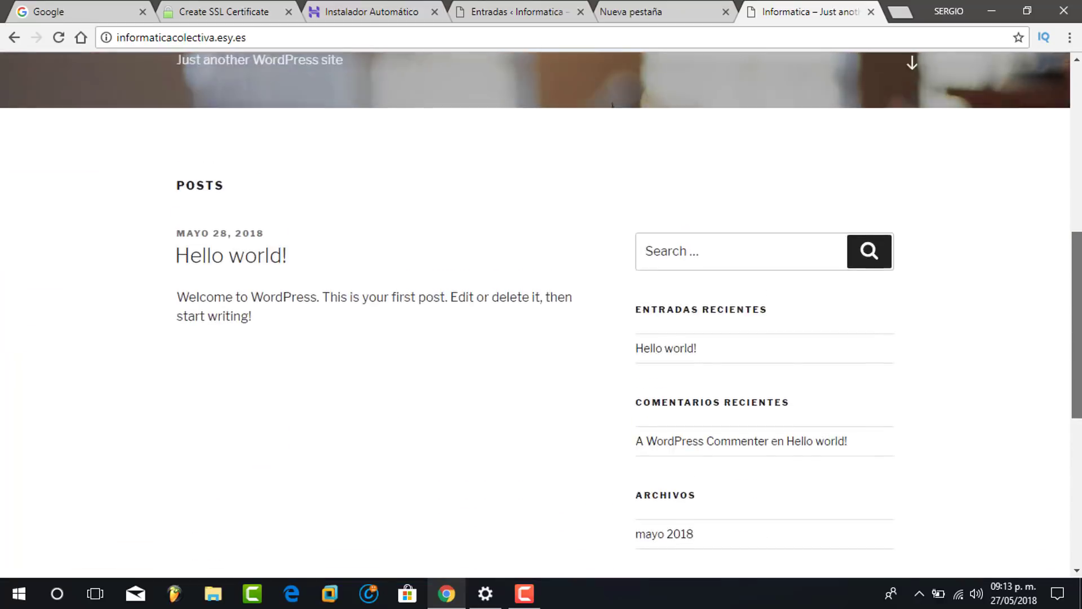
scroll(1006, 56, up, 8)
click(982, 3)
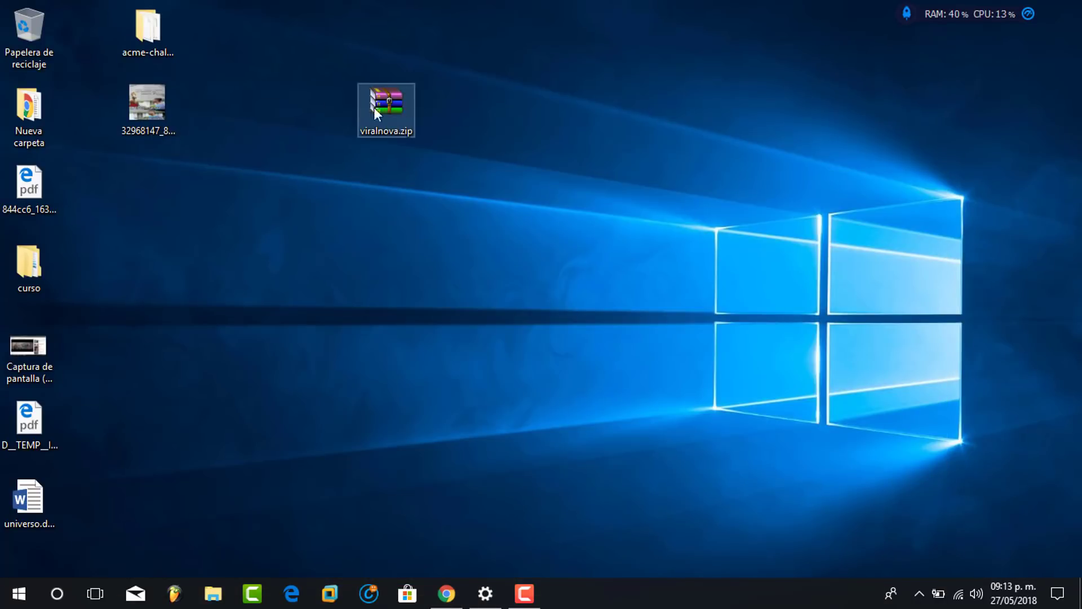
- Review the three files in the acme-challenge folder, then close that folder window
key(alt+Tab)
drag(671, 242, 519, 145)
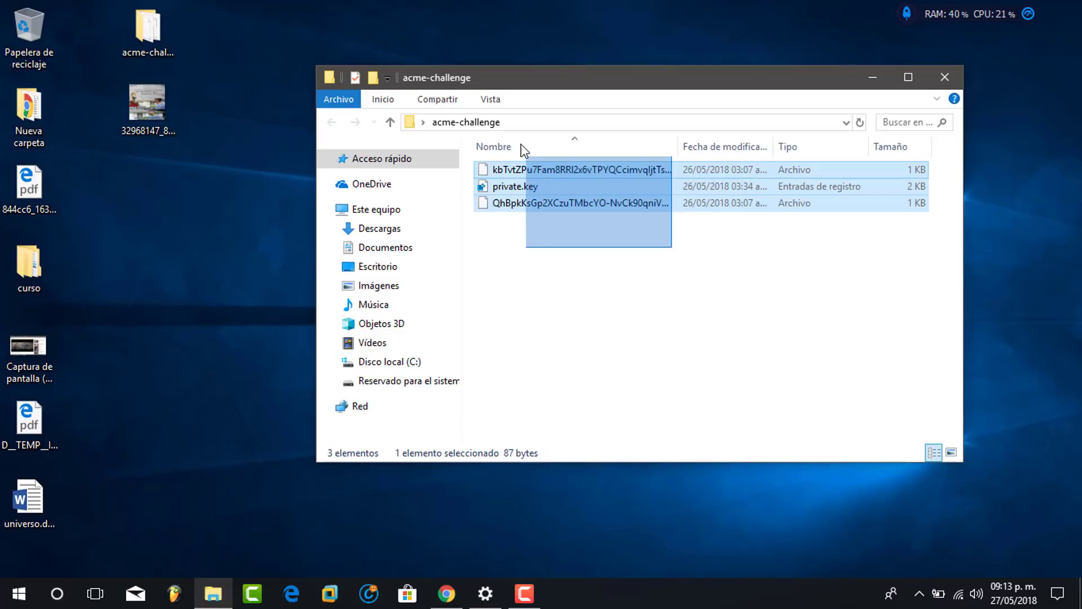
click(739, 282)
click(943, 80)
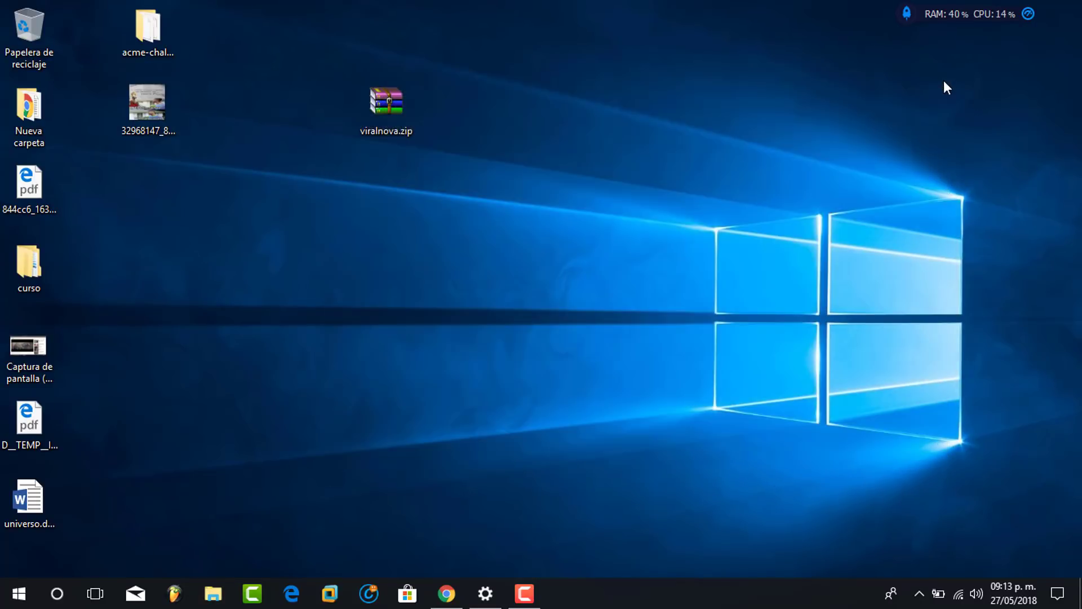
- Restore Chrome and bring up the SSL For Free certificate creation tab
click(540, 597)
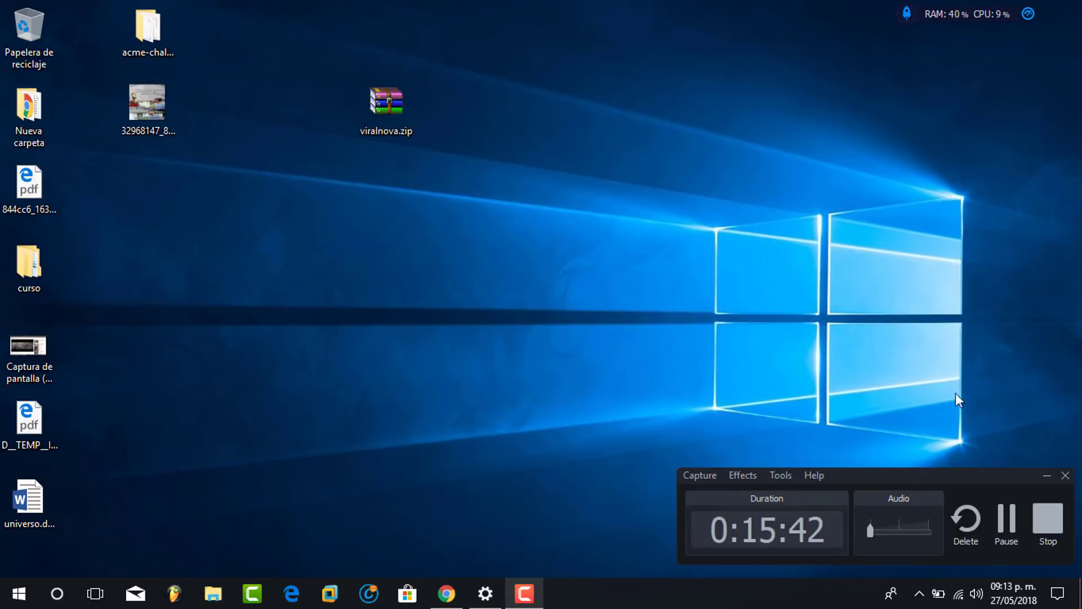
click(525, 593)
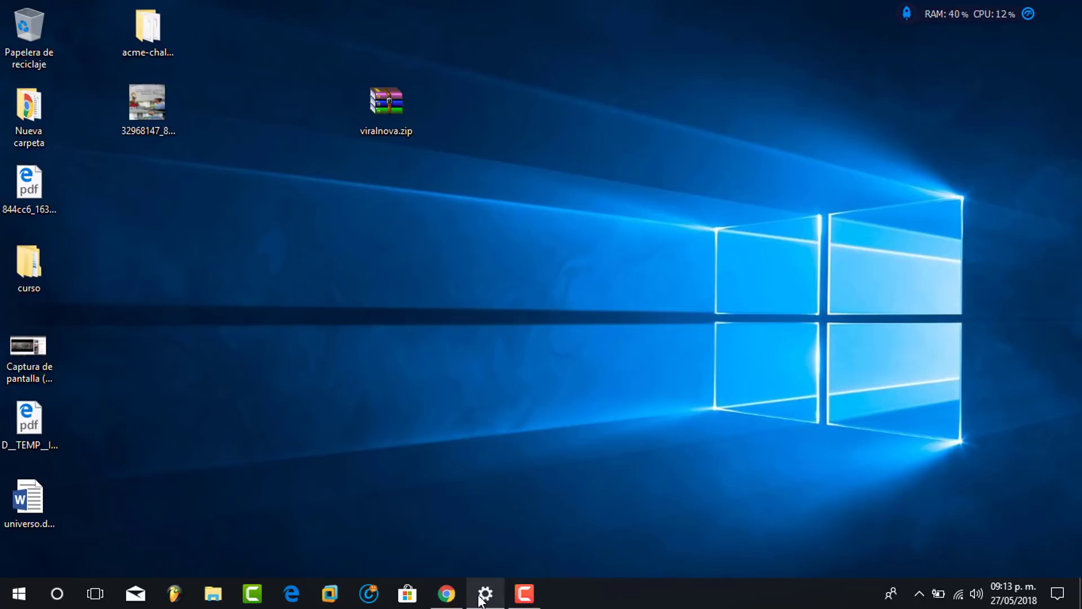
click(446, 594)
click(254, 8)
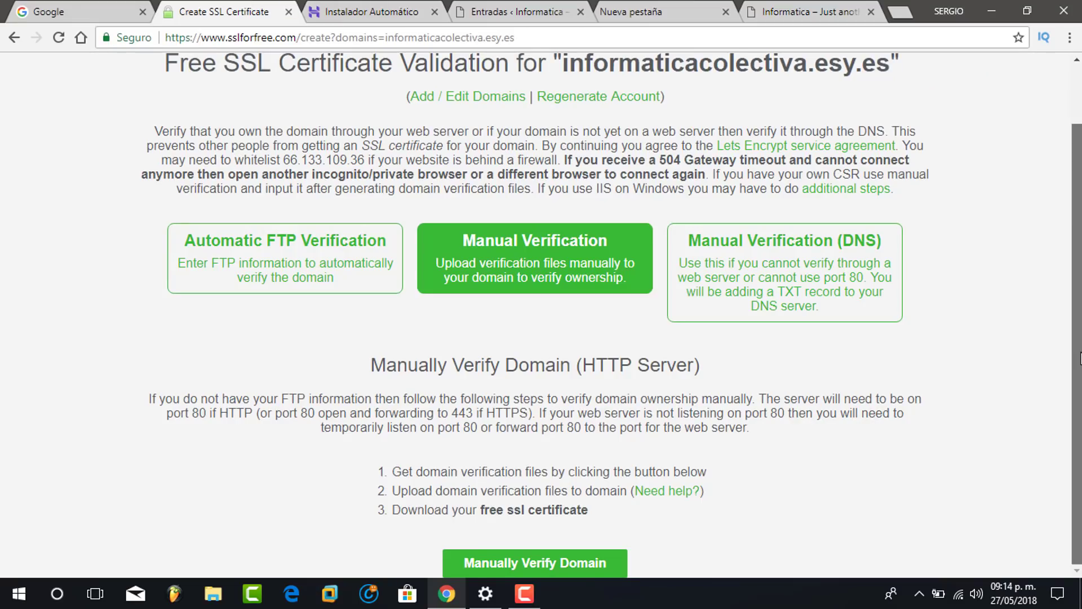
- Choose manual domain verification and download verification File #1
click(574, 570)
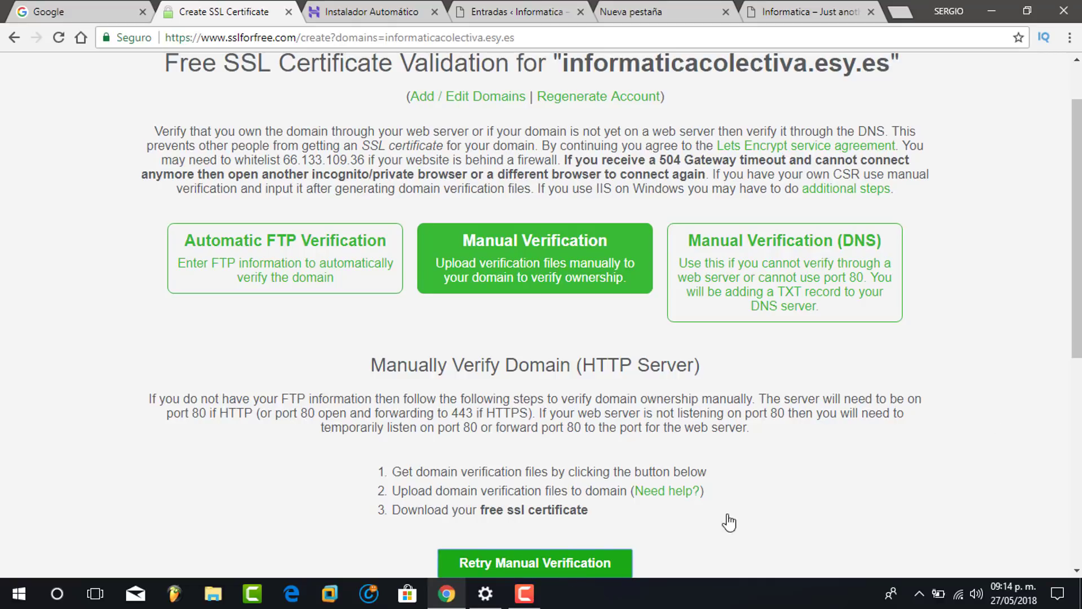
scroll(1072, 517, down, 6)
scroll(1072, 518, down, 1)
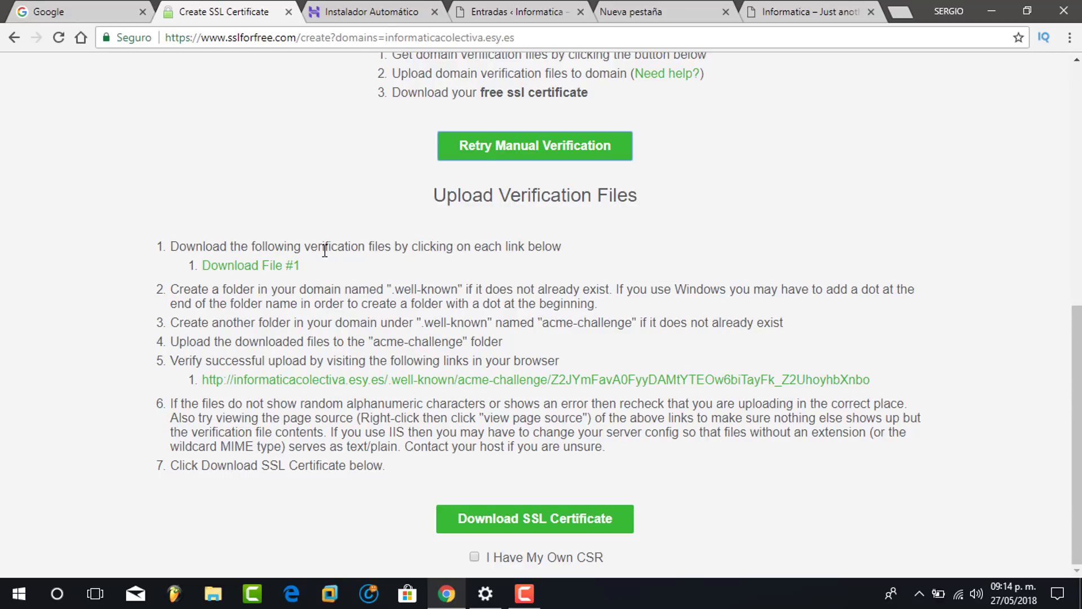
click(260, 265)
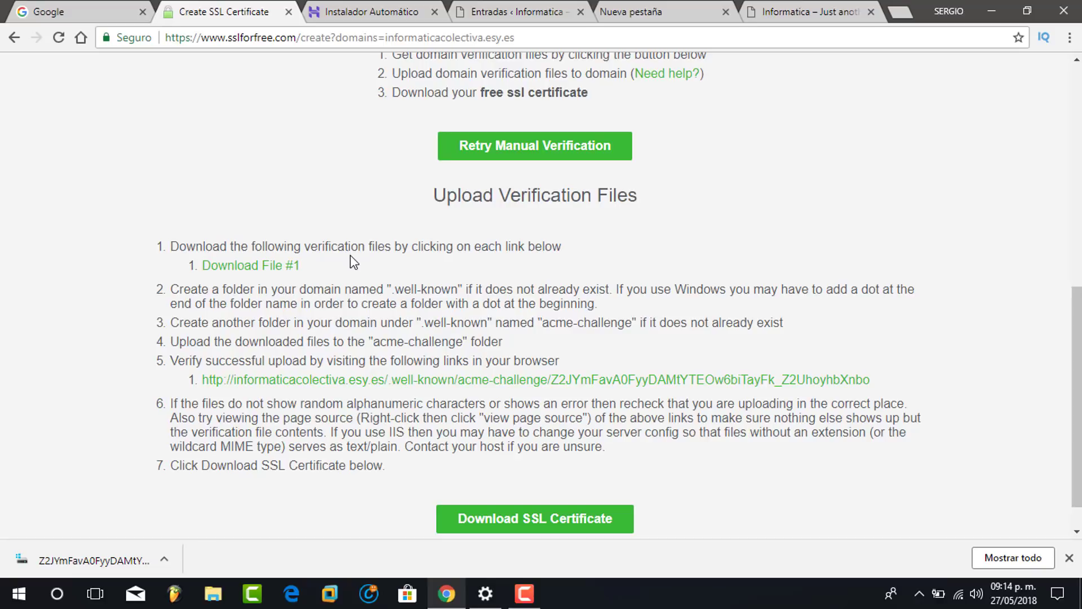
- Cycle through the open tabs and return to the SSL For Free verification instructions
click(517, 10)
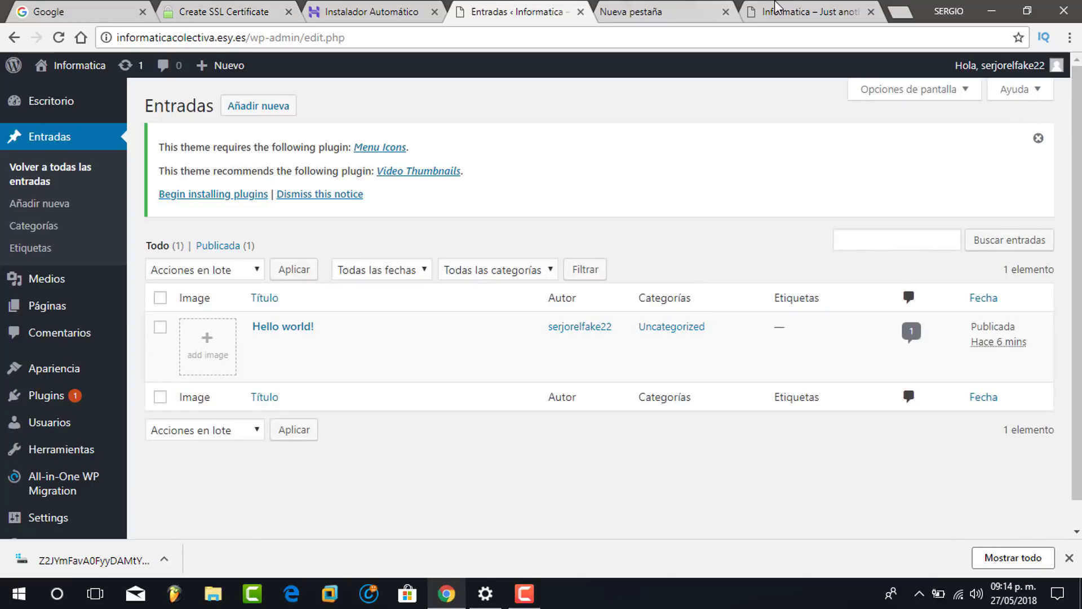
click(779, 11)
click(613, 8)
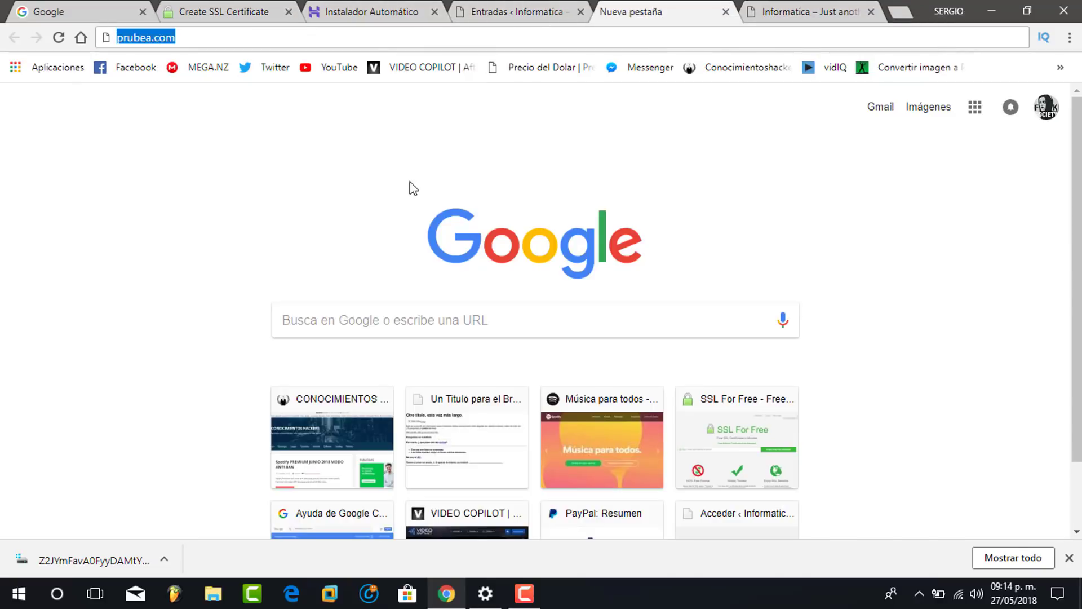
click(488, 8)
click(789, 10)
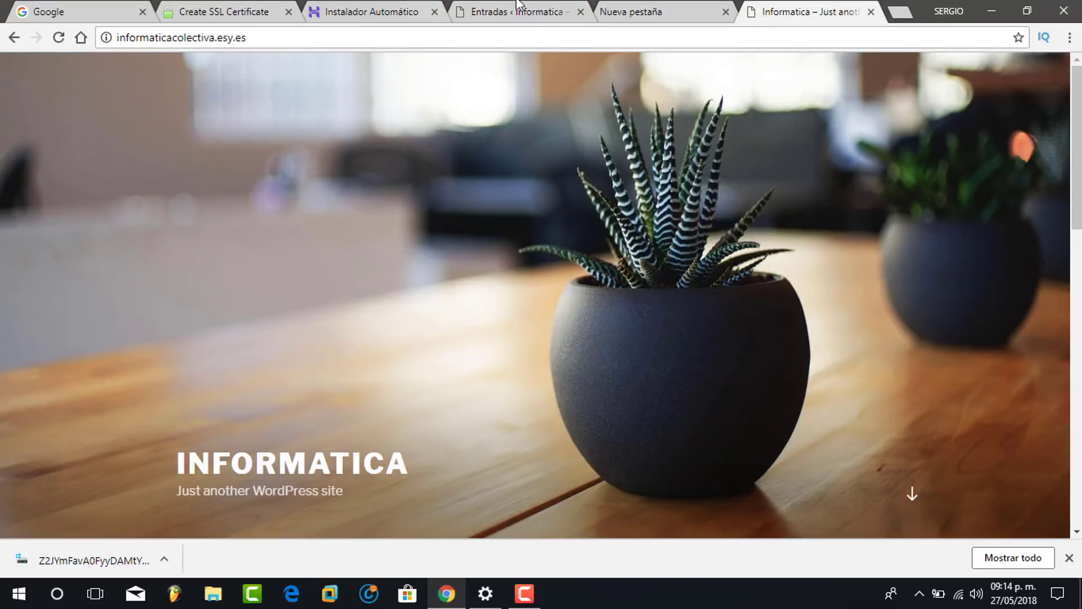
click(524, 10)
key(ctrl+shift+Tab)
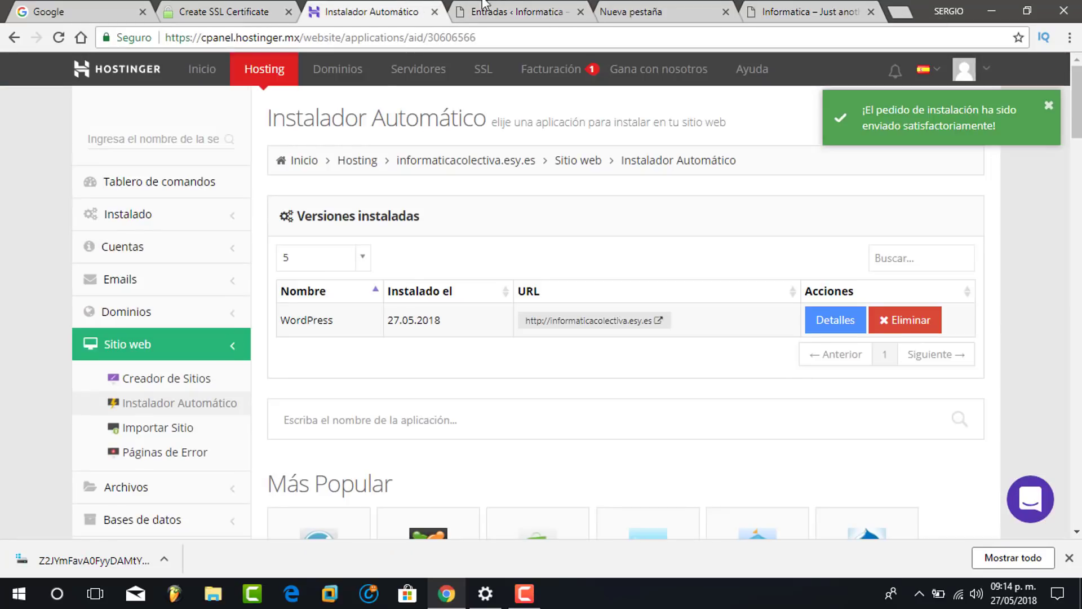
click(507, 10)
click(650, 9)
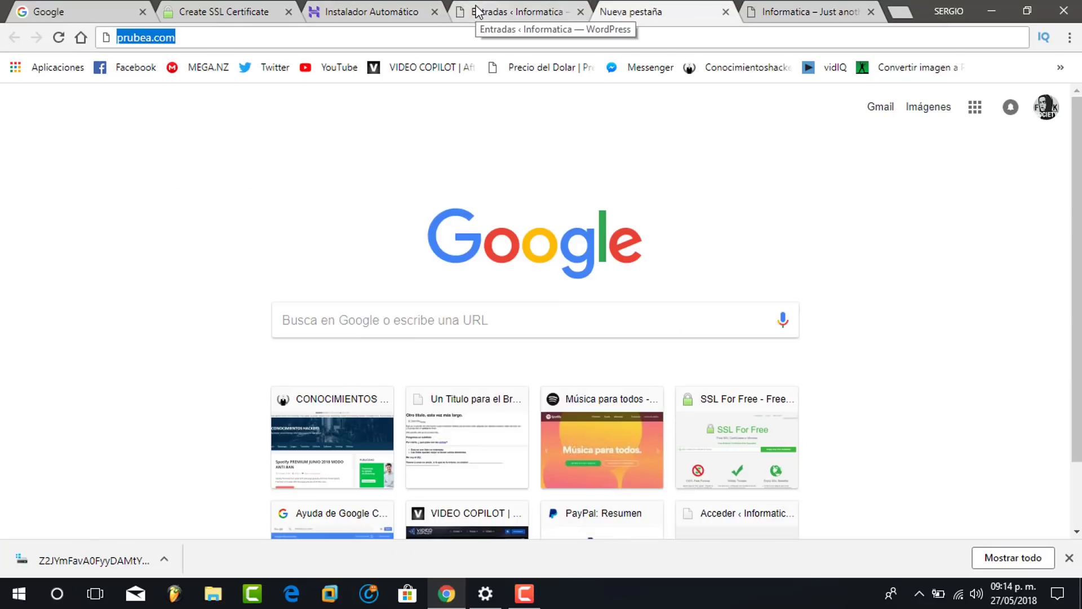
click(483, 12)
click(401, 9)
key(ctrl+shift+Tab)
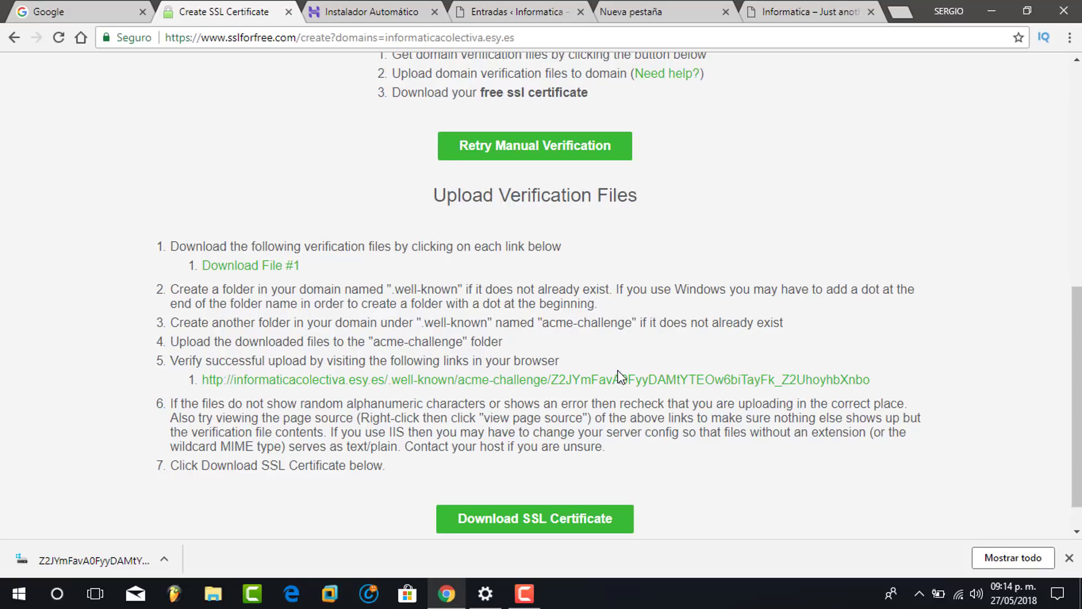
scroll(620, 377, down, 1)
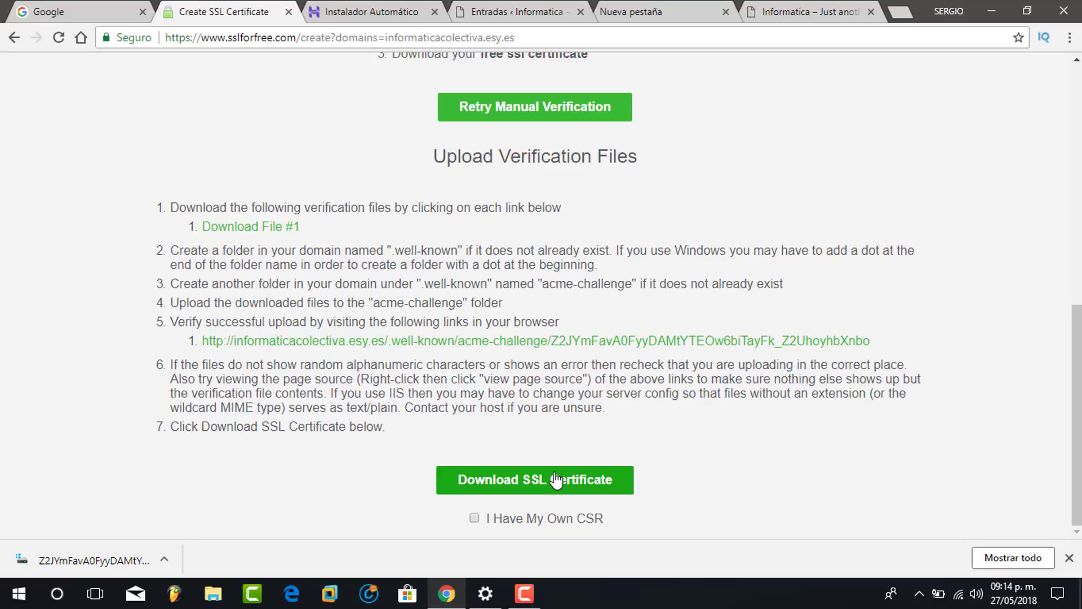
- Show the downloaded verification file in Descargas, move it onto the desktop, and restore Chrome
click(163, 560)
click(233, 512)
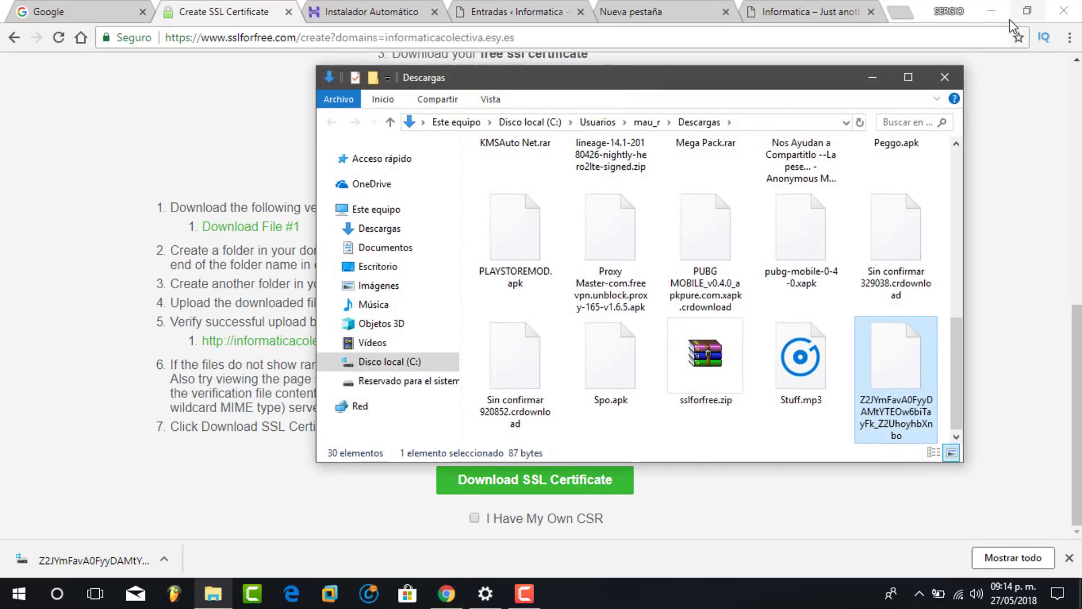
click(991, 10)
drag(882, 356, 586, 499)
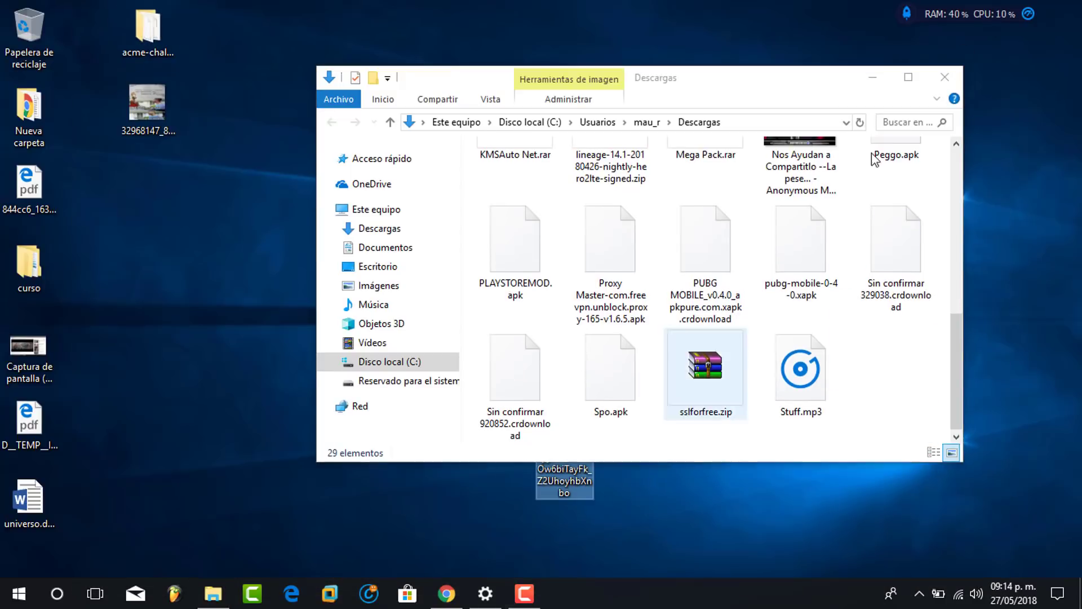
click(945, 77)
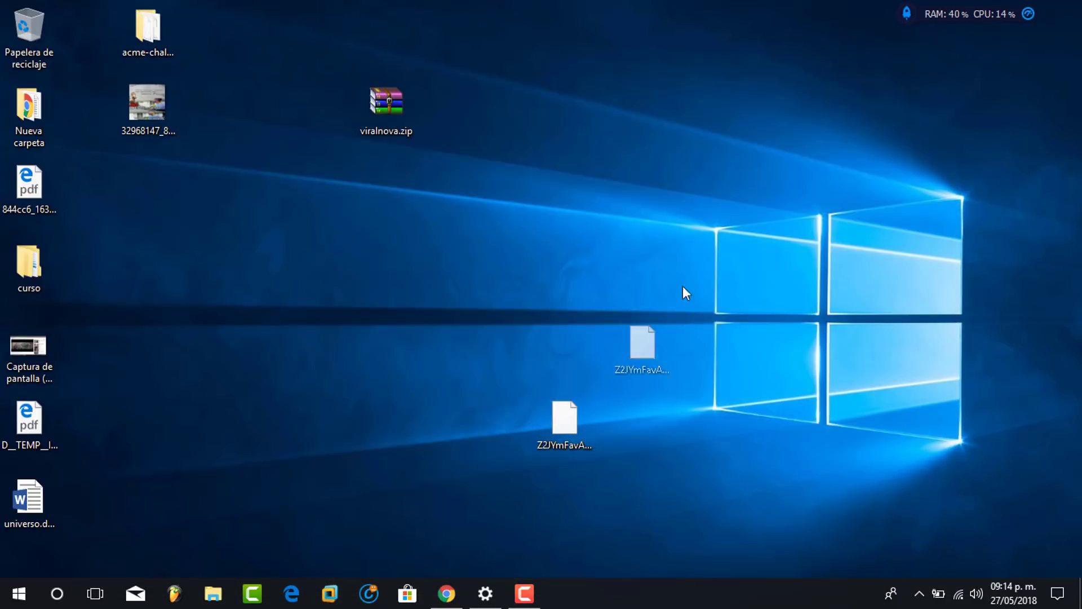
drag(685, 292, 704, 242)
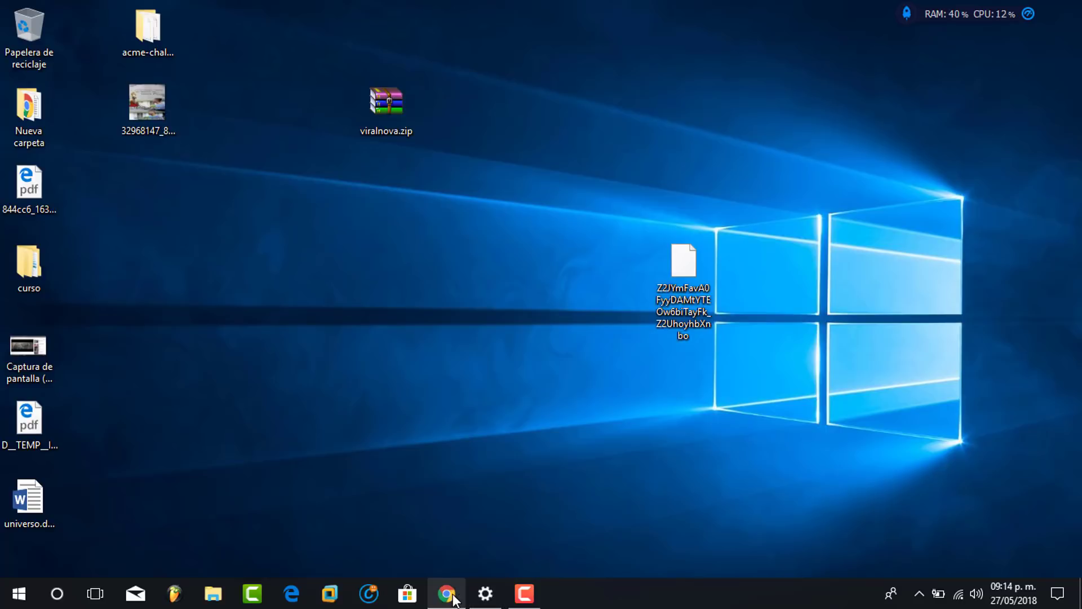
click(453, 594)
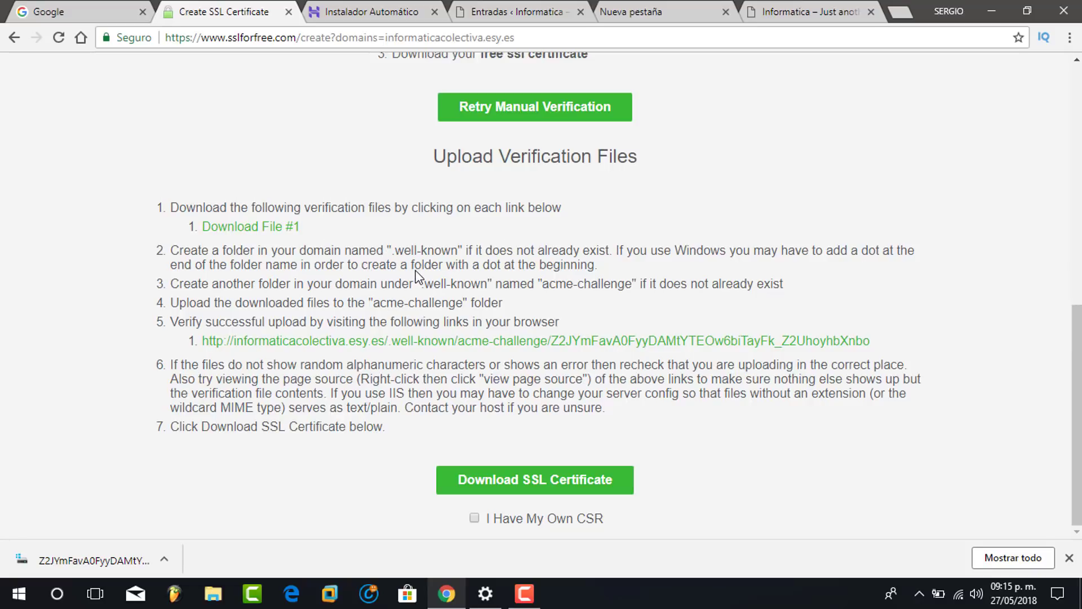
- Check the WordPress installation details, then launch Administrador de Archivos from the Archivos section
click(321, 7)
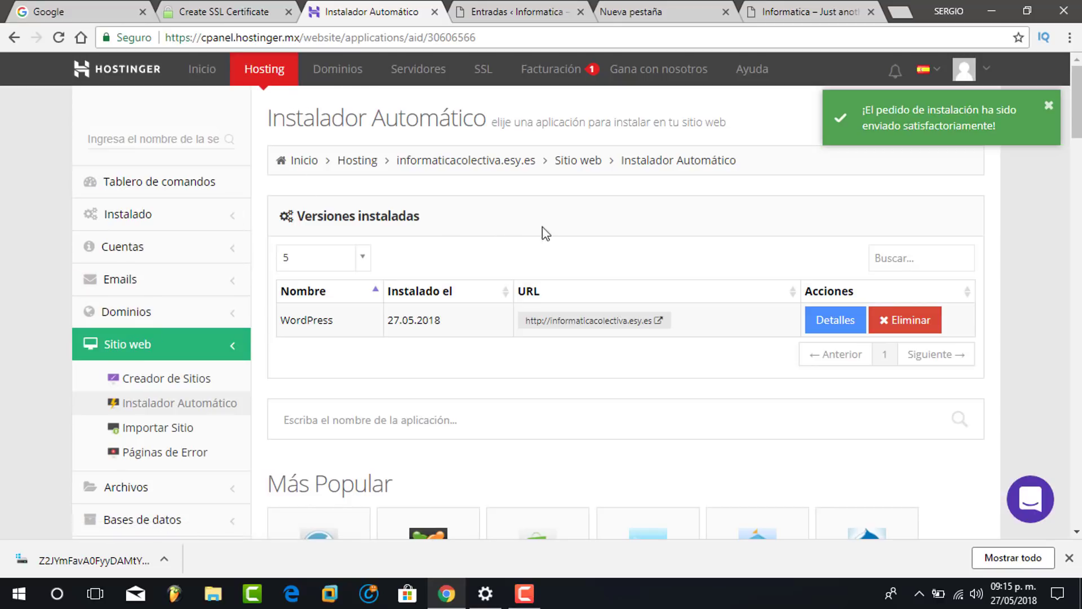
click(834, 318)
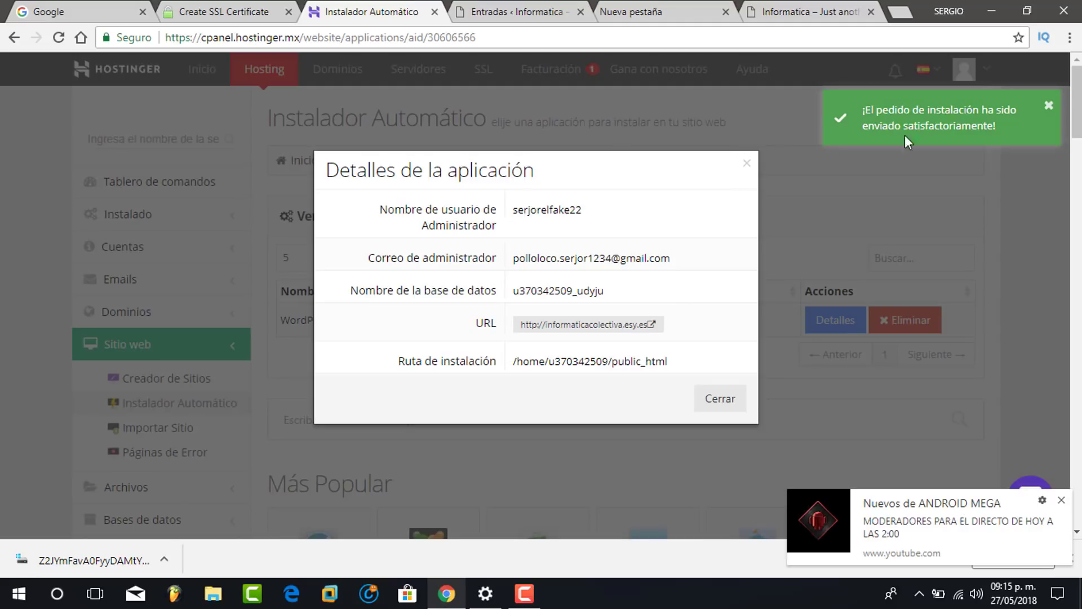
click(746, 165)
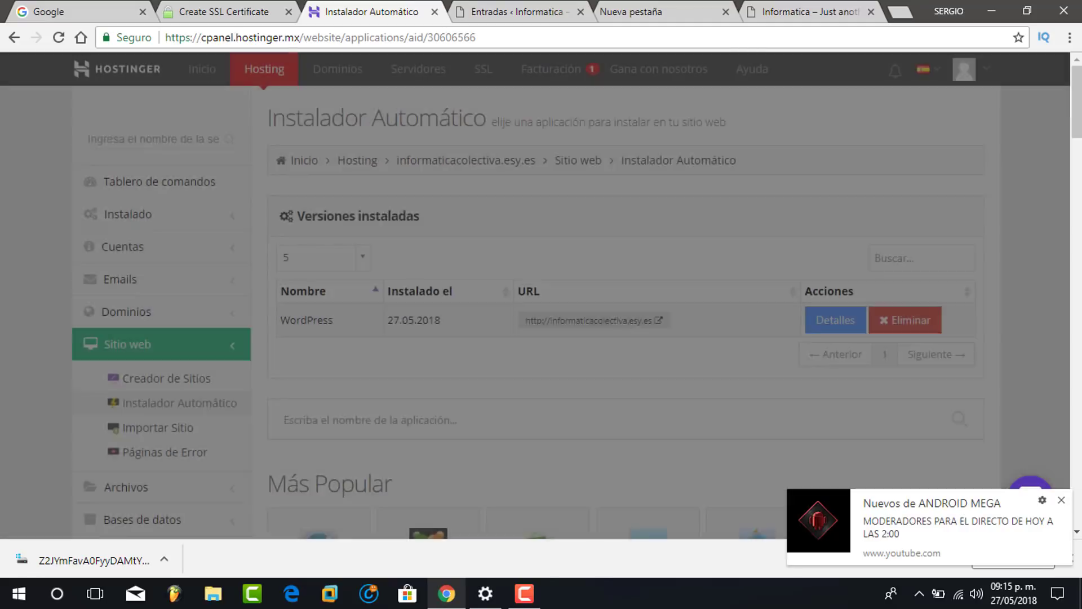
scroll(538, 264, down, 5)
scroll(538, 263, down, 8)
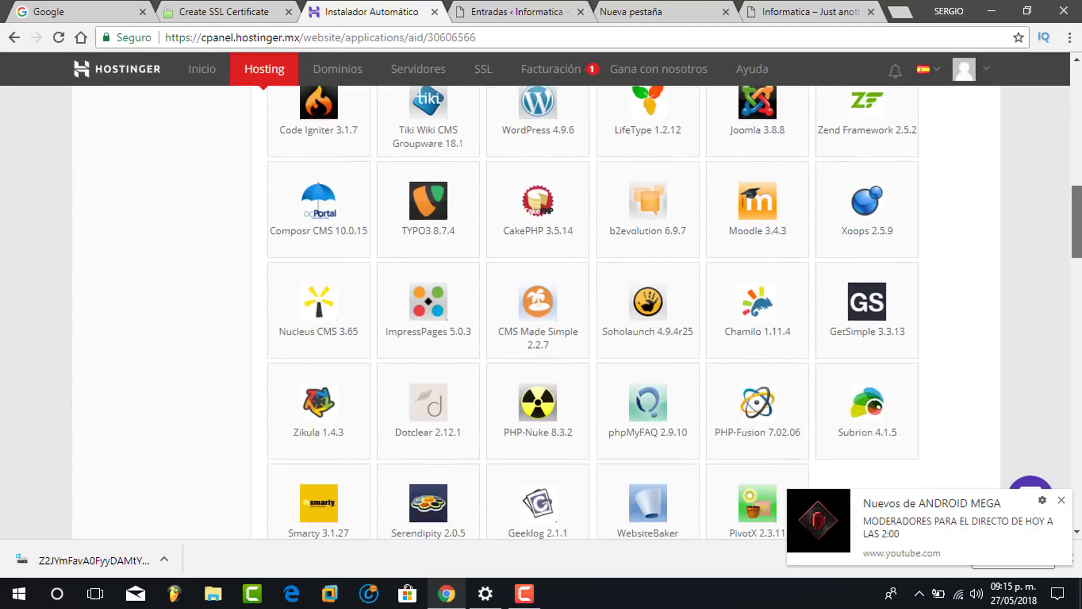
scroll(267, 258, up, 13)
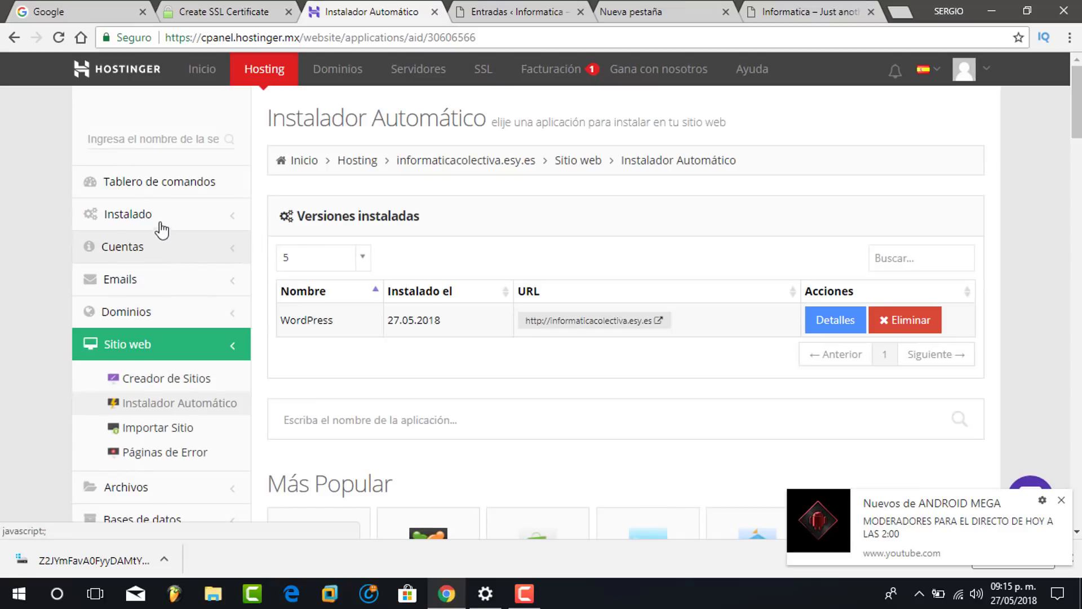
click(214, 485)
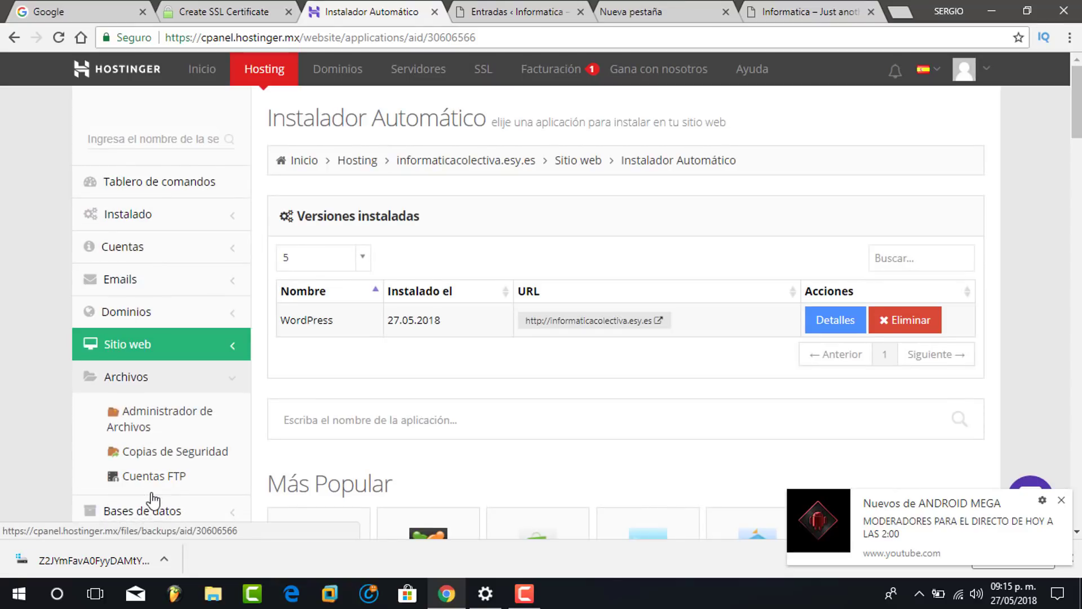
click(151, 427)
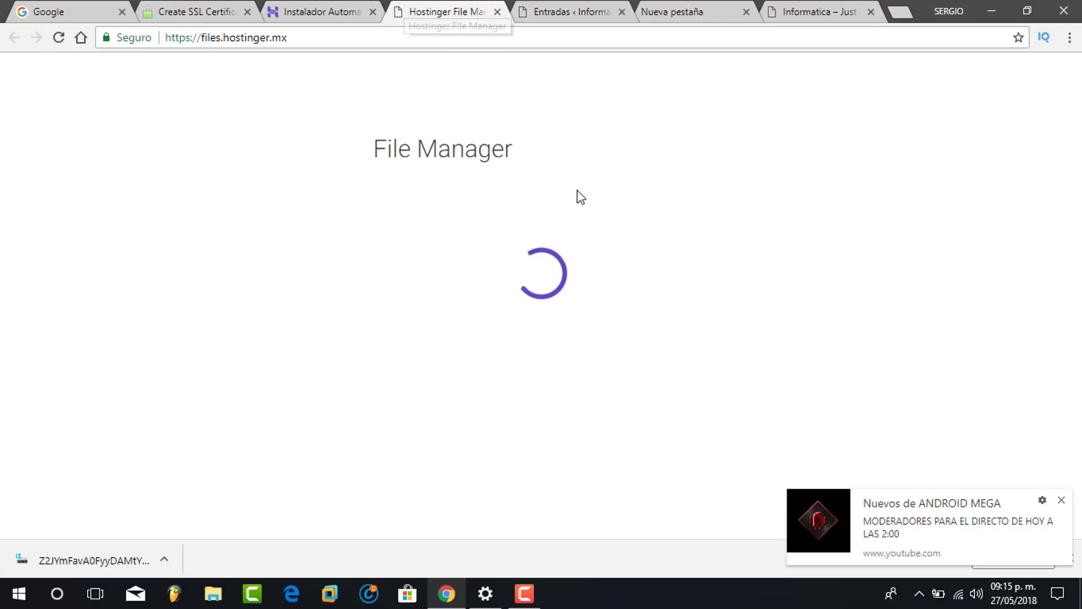
- Load the public_html listing and start a new folder there
click(1062, 501)
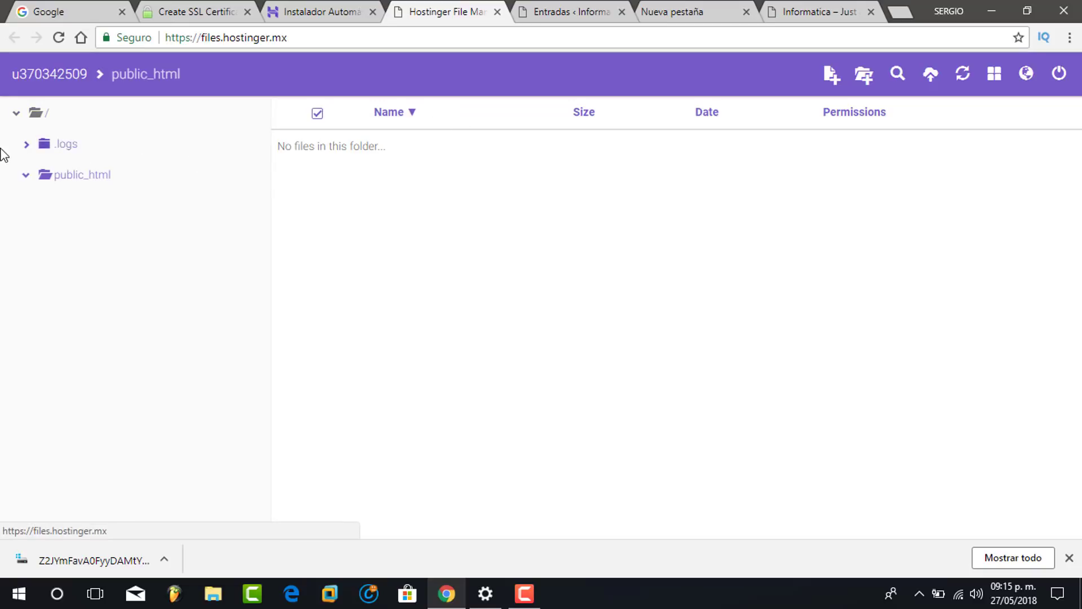
click(59, 179)
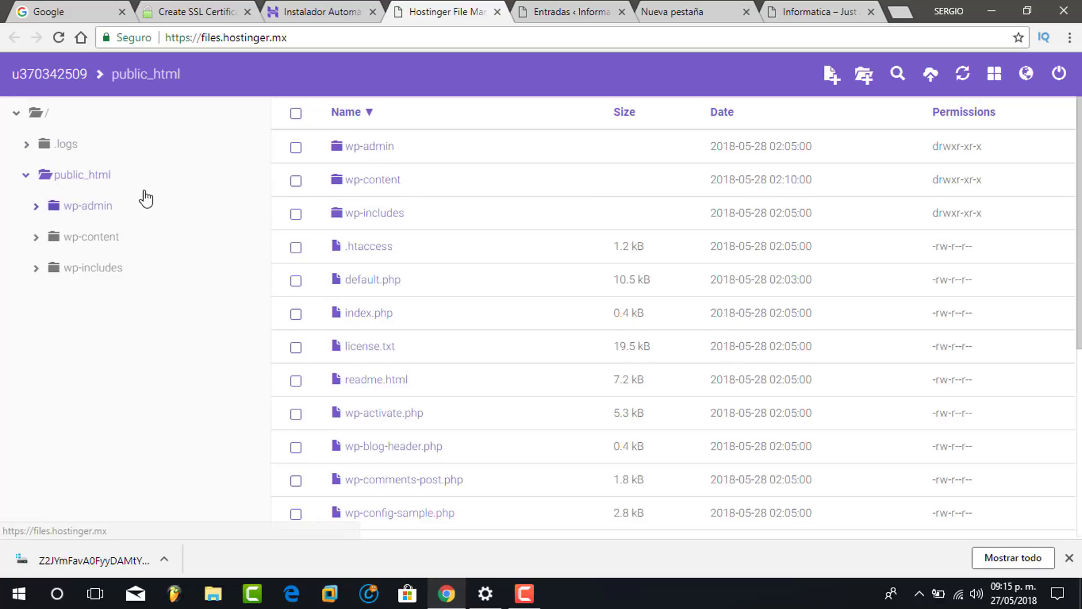
click(863, 75)
- Copy the folder name '.well-known' from the SSL For Free instructions and return to the prompt
click(614, 7)
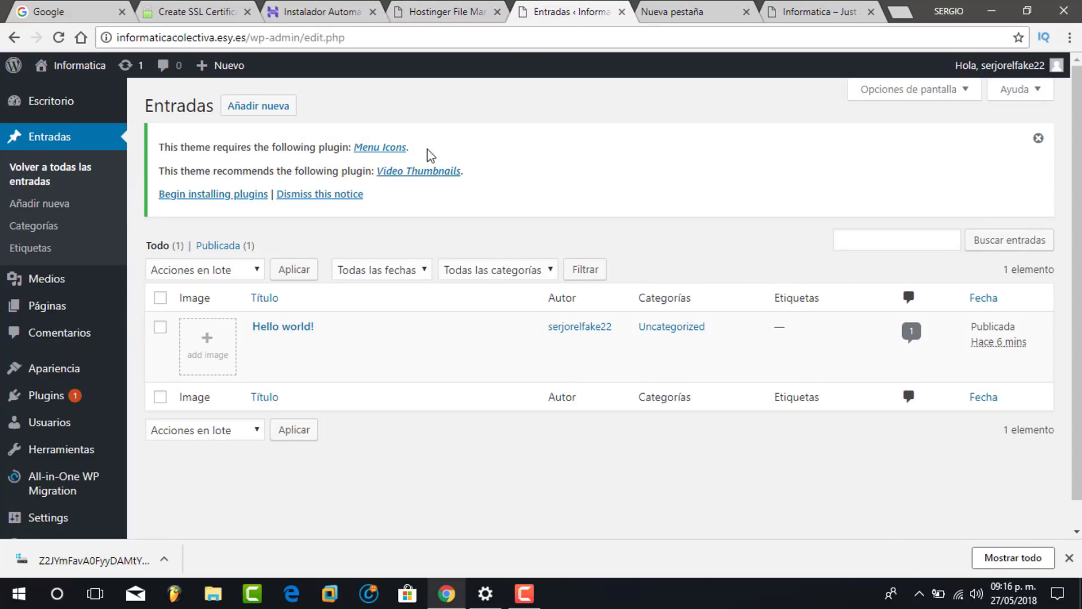
click(633, 8)
click(348, 8)
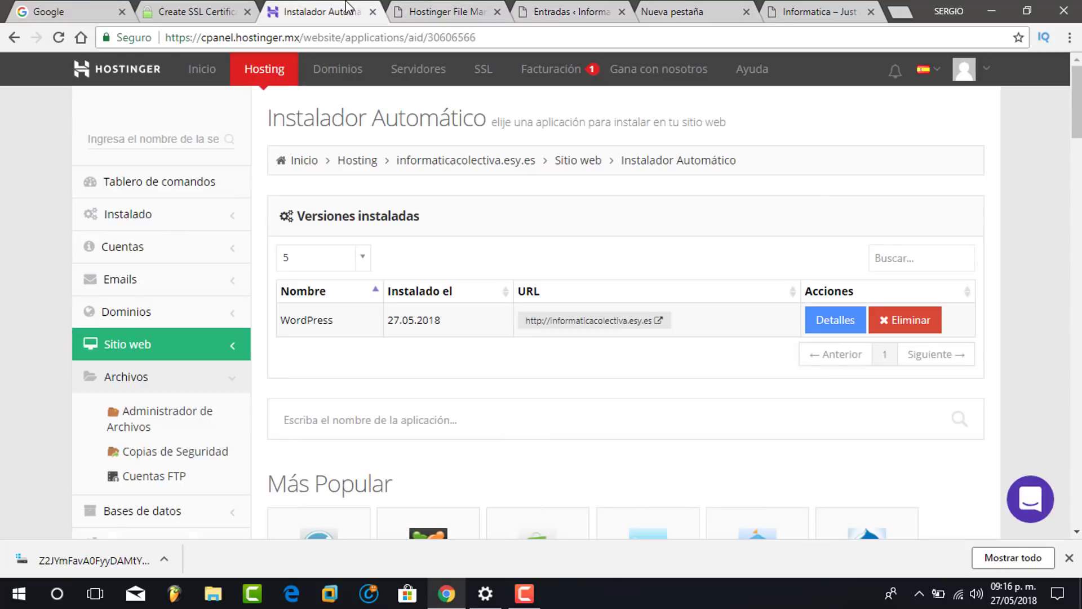
click(220, 8)
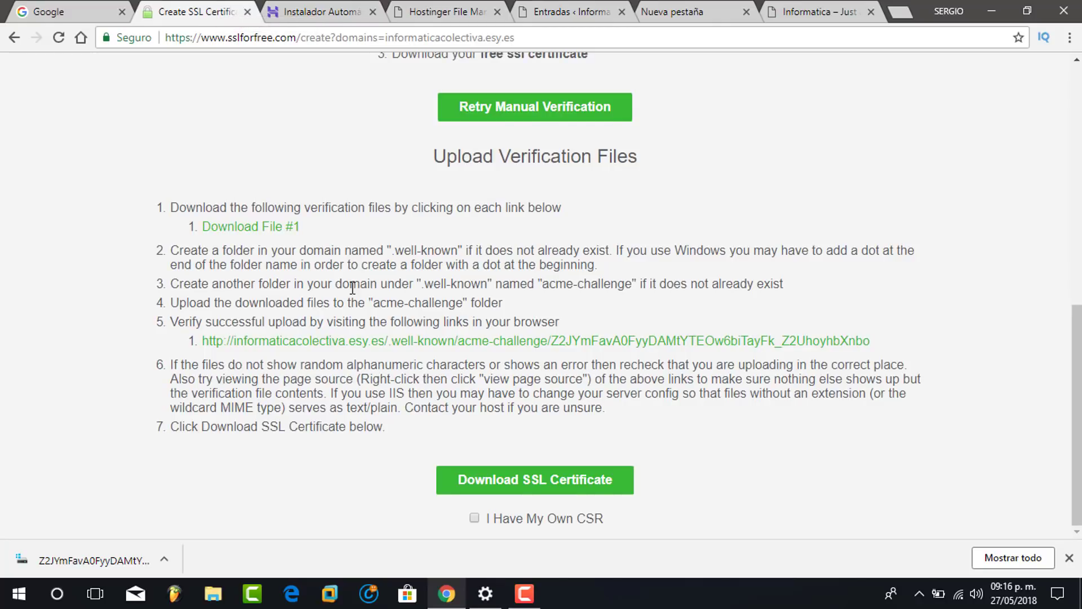
drag(437, 248, 397, 246)
right_click(433, 253)
click(463, 265)
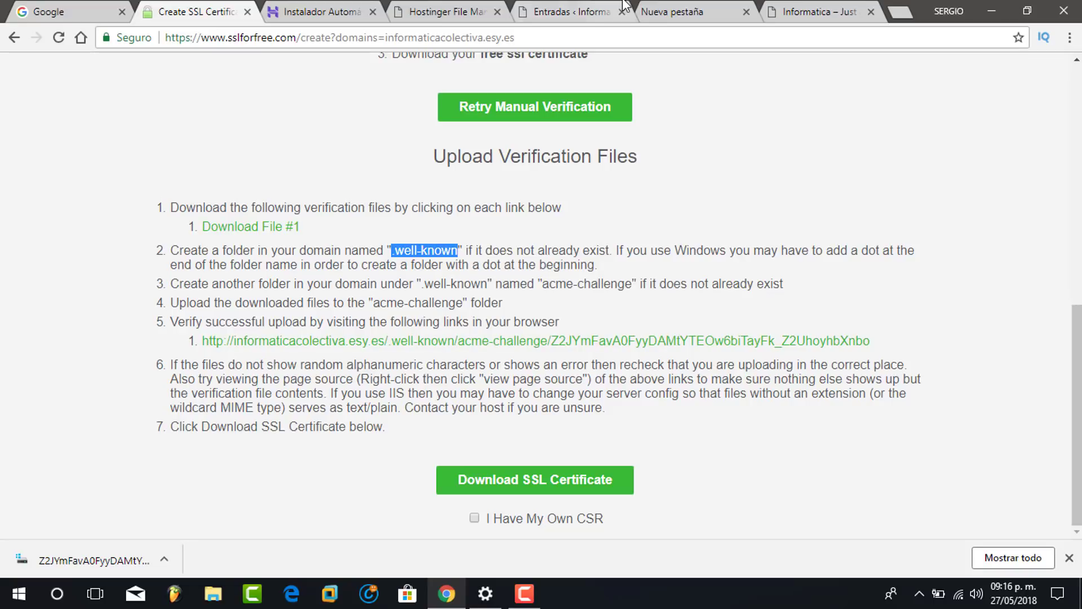
click(324, 12)
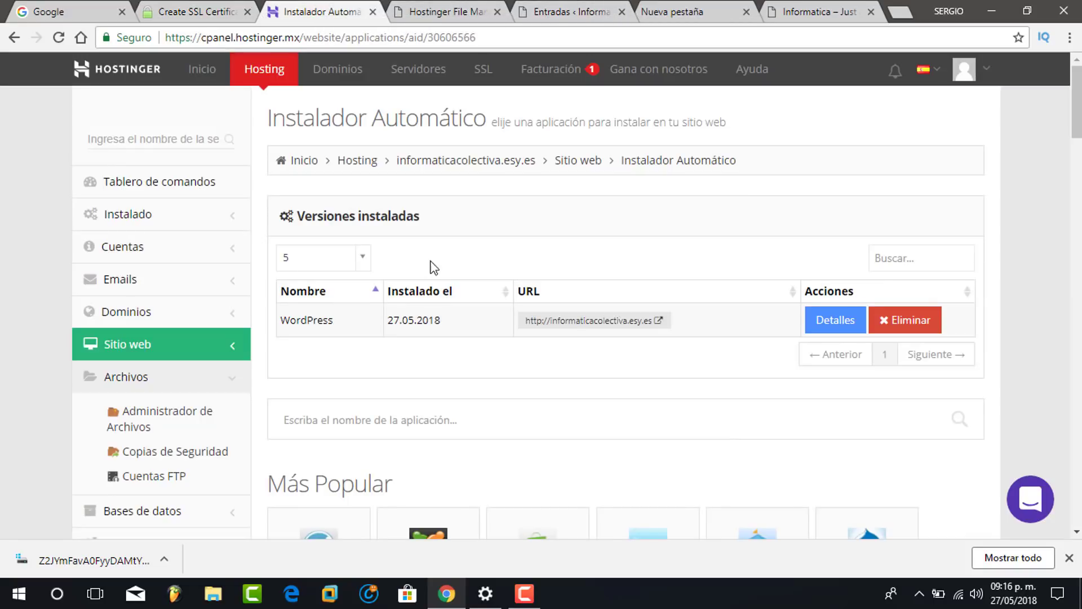
click(445, 12)
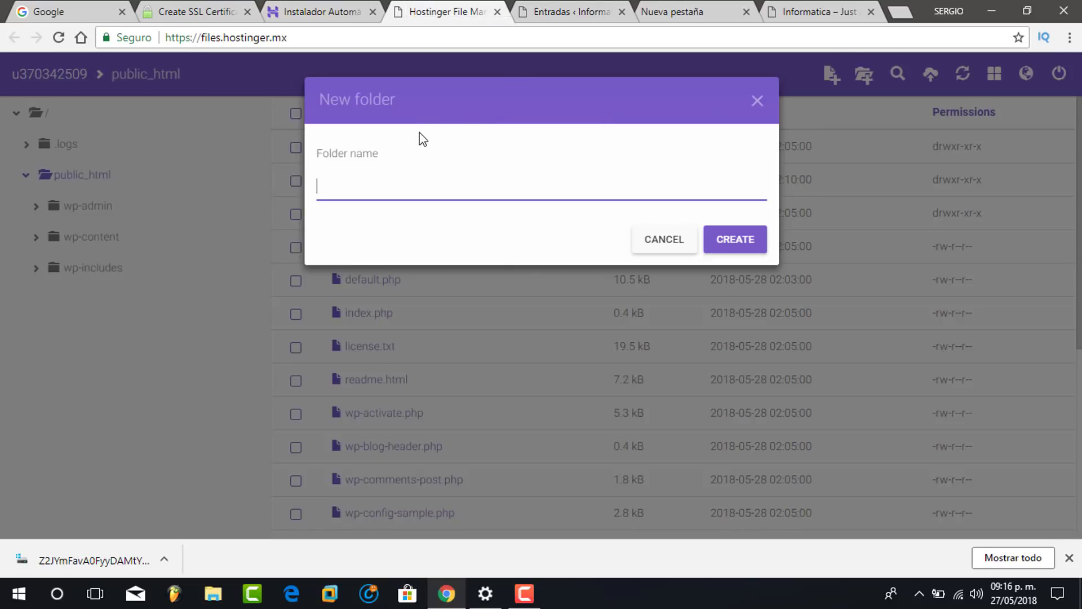
- Create a '.well-known' folder in public_html, open it, and minimise the browser
key(ctrl+v)
click(728, 234)
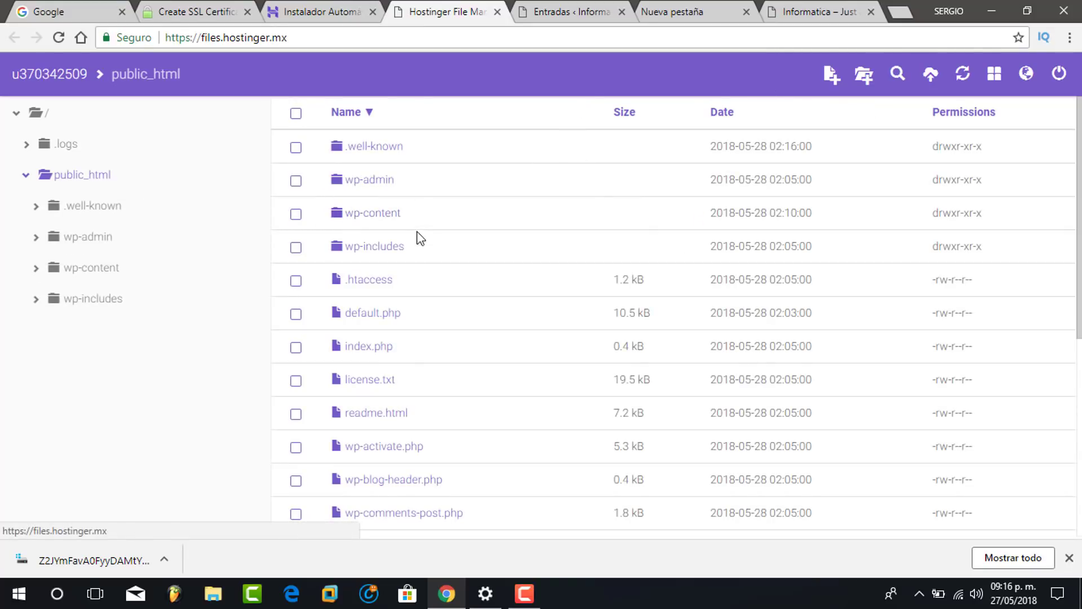
click(385, 149)
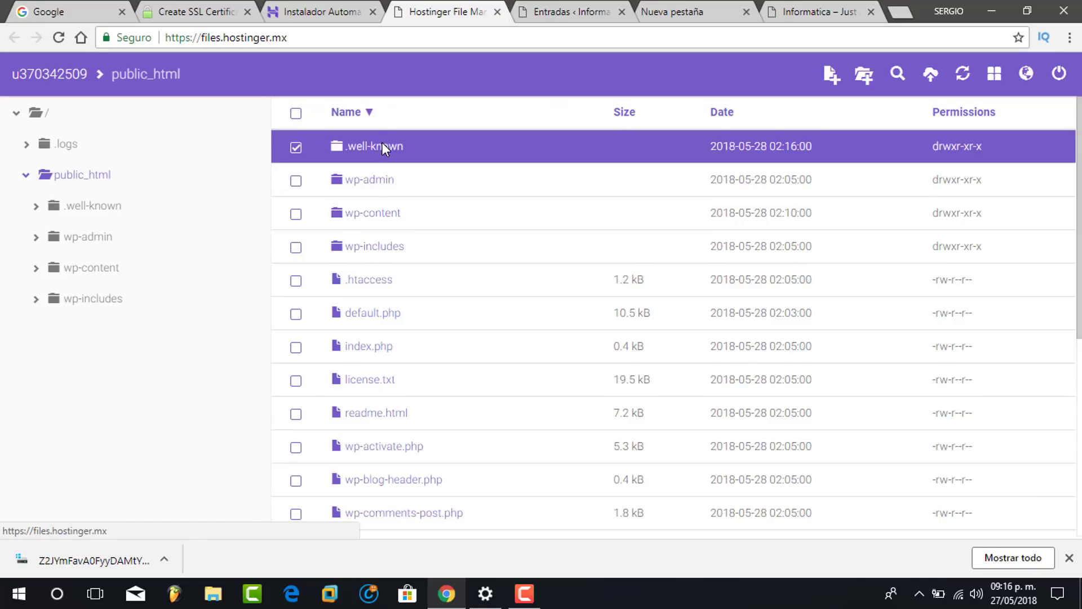
double_click(383, 147)
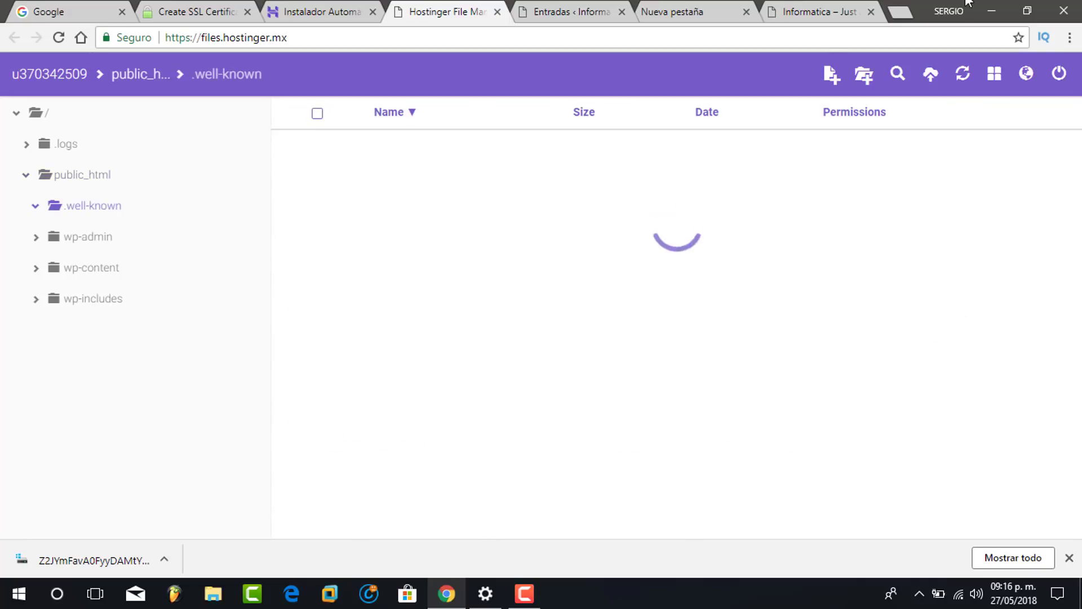
click(991, 11)
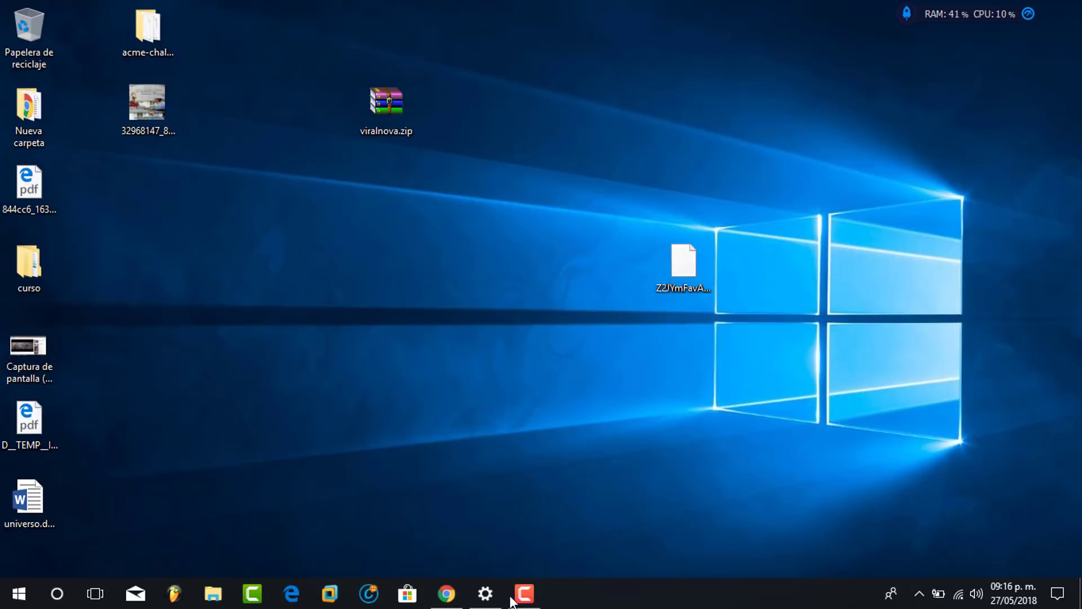
- Restore Chrome and go through the tabs to the SSL For Free verification instructions
click(446, 593)
click(560, 8)
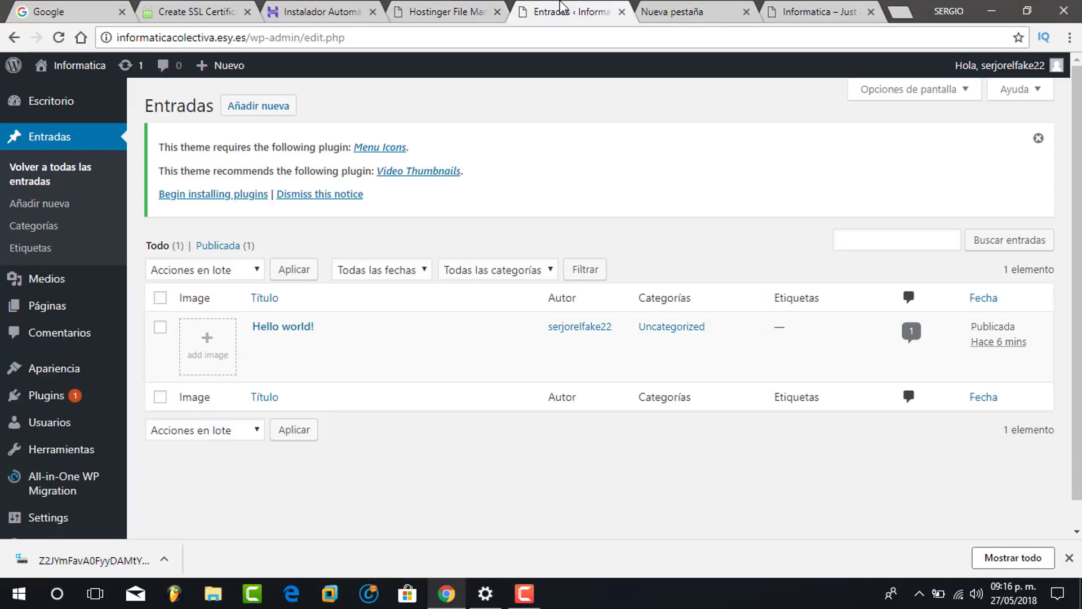
click(413, 7)
click(304, 8)
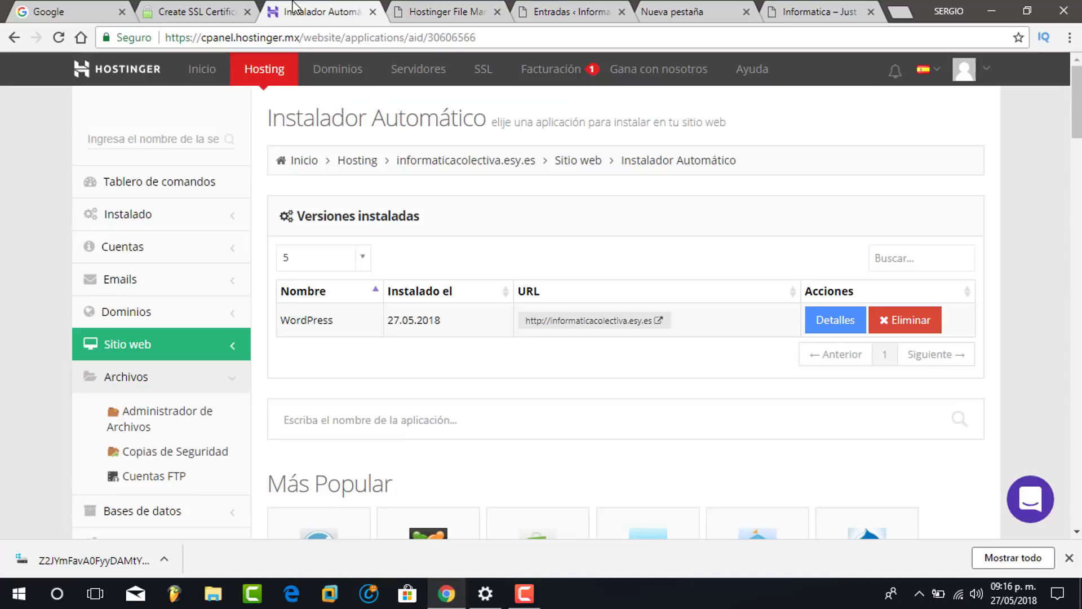
click(529, 7)
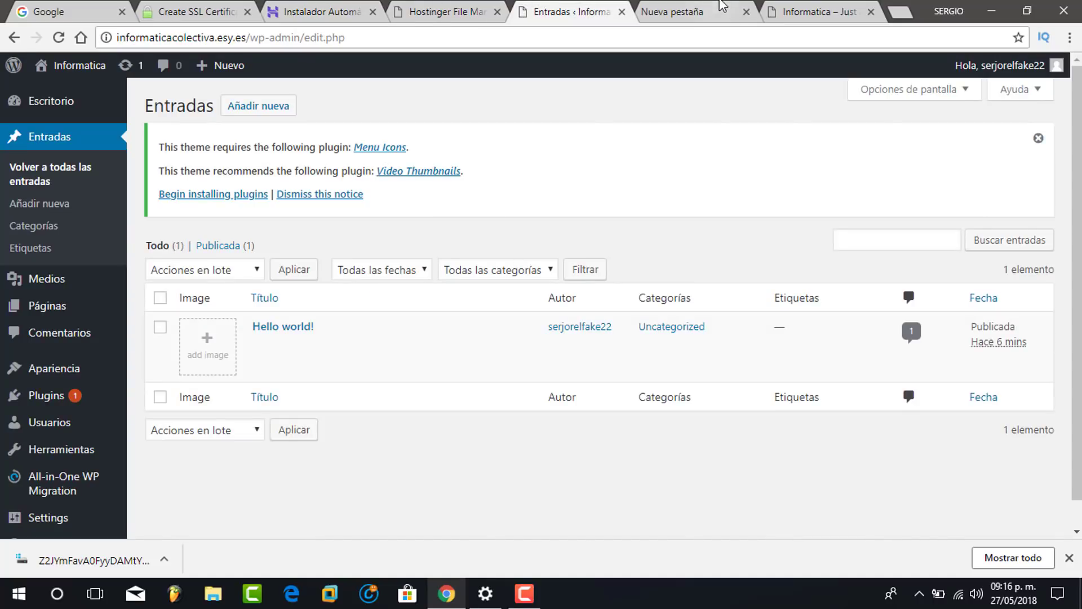
click(722, 8)
click(315, 8)
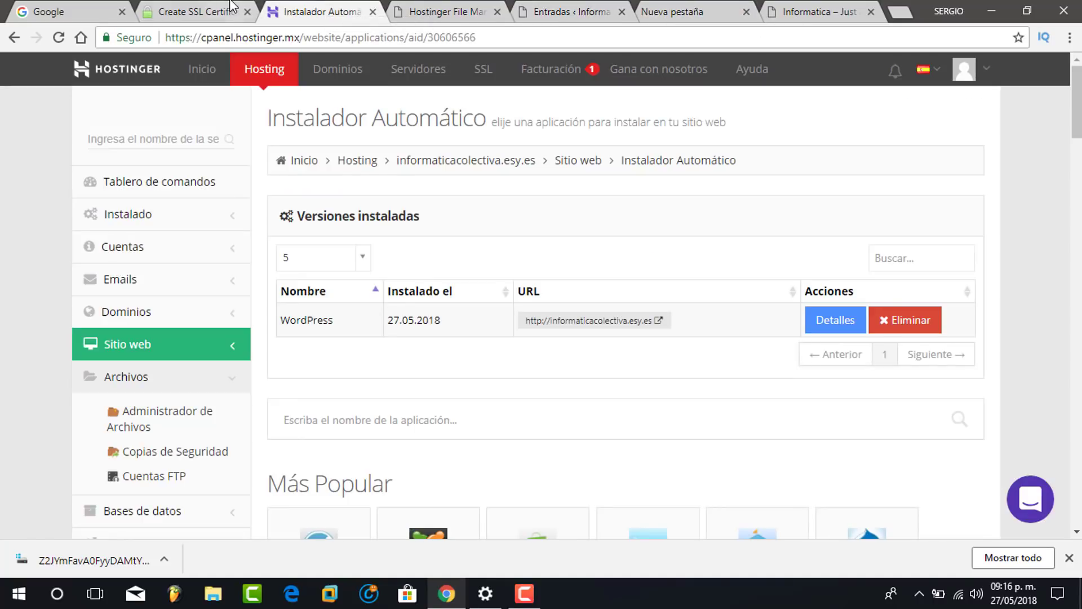
click(231, 7)
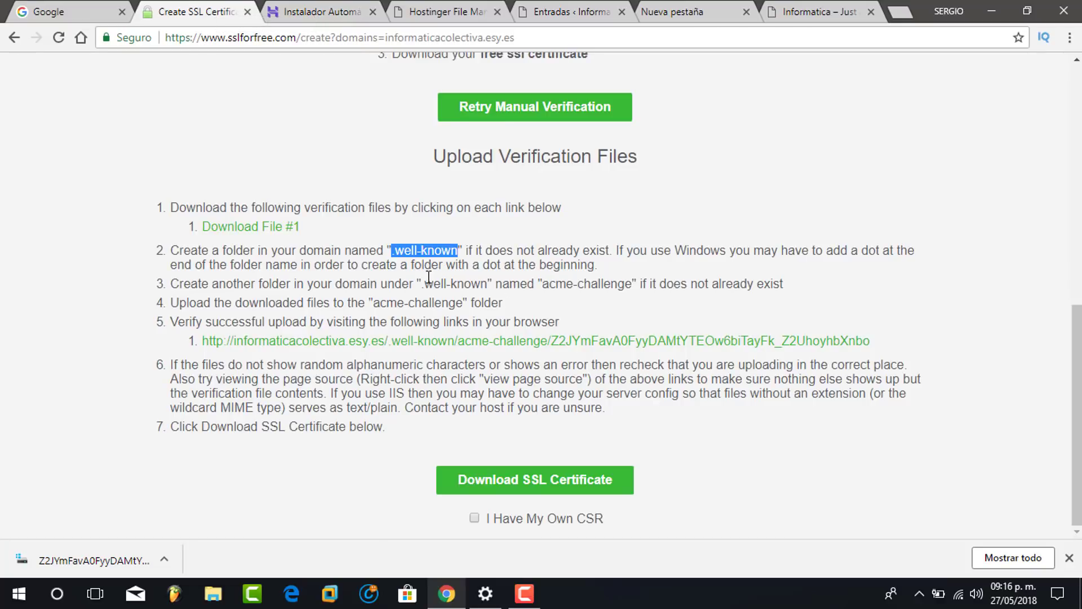
- Copy the folder name 'acme-challenge' from step 3, then minimise Chrome
drag(542, 283, 624, 283)
right_click(607, 283)
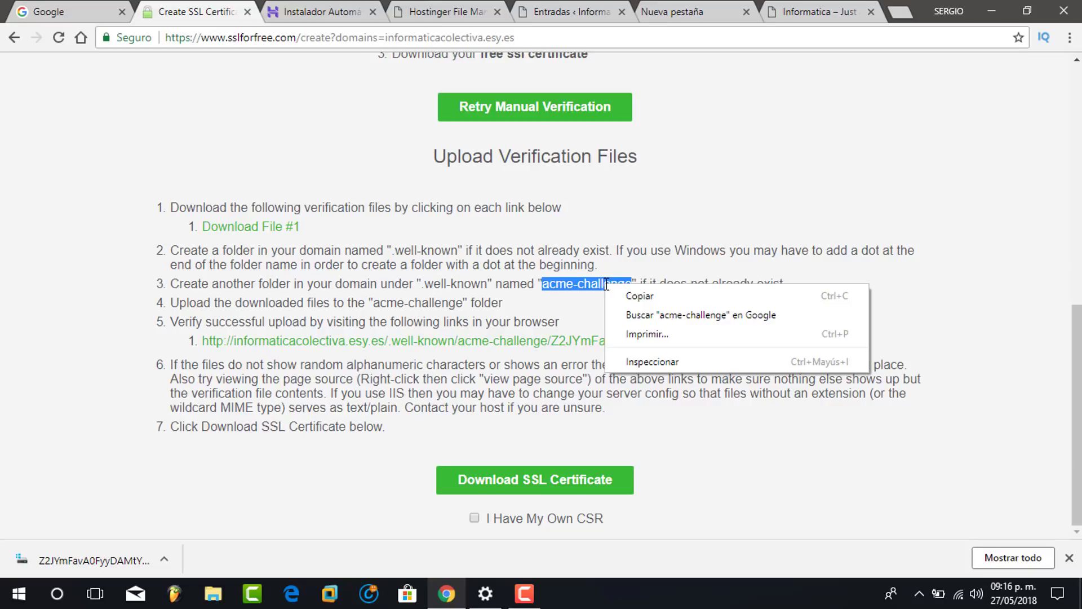
click(626, 294)
click(1002, 11)
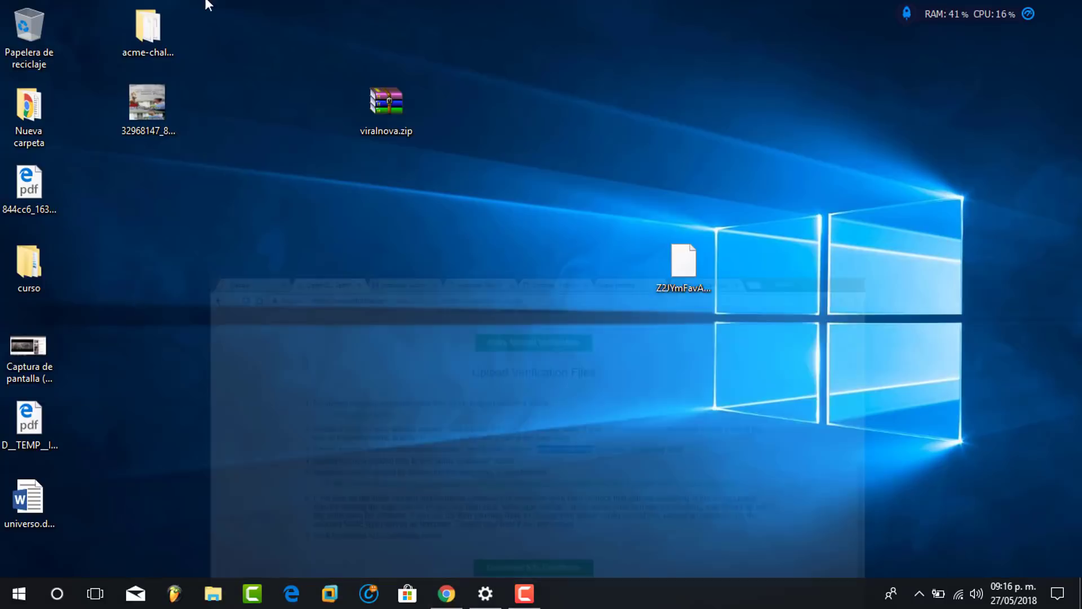
double_click(156, 28)
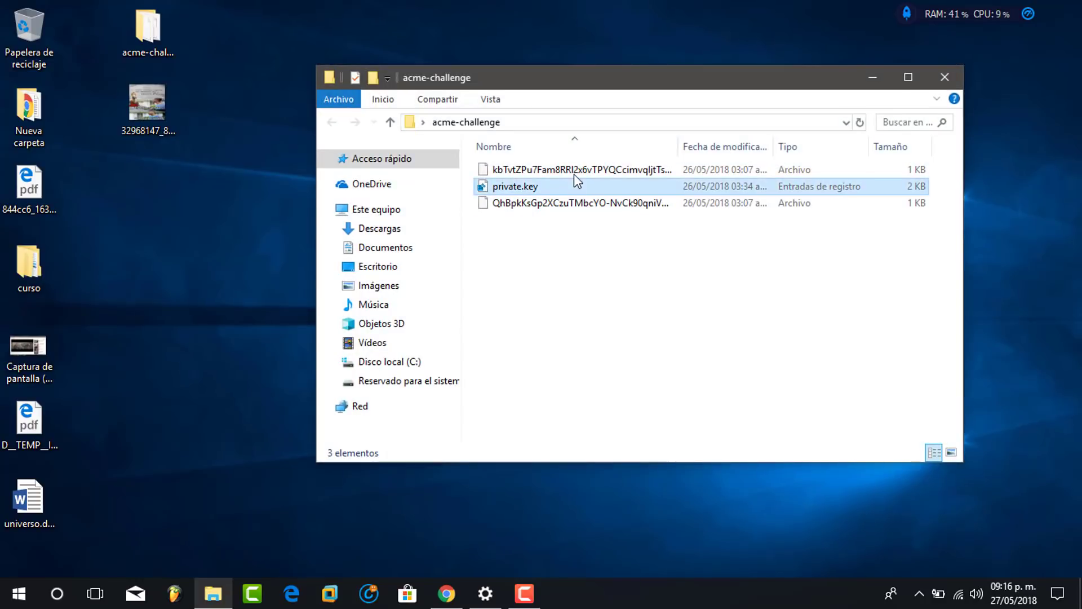
click(573, 169)
ctrl+click(560, 204)
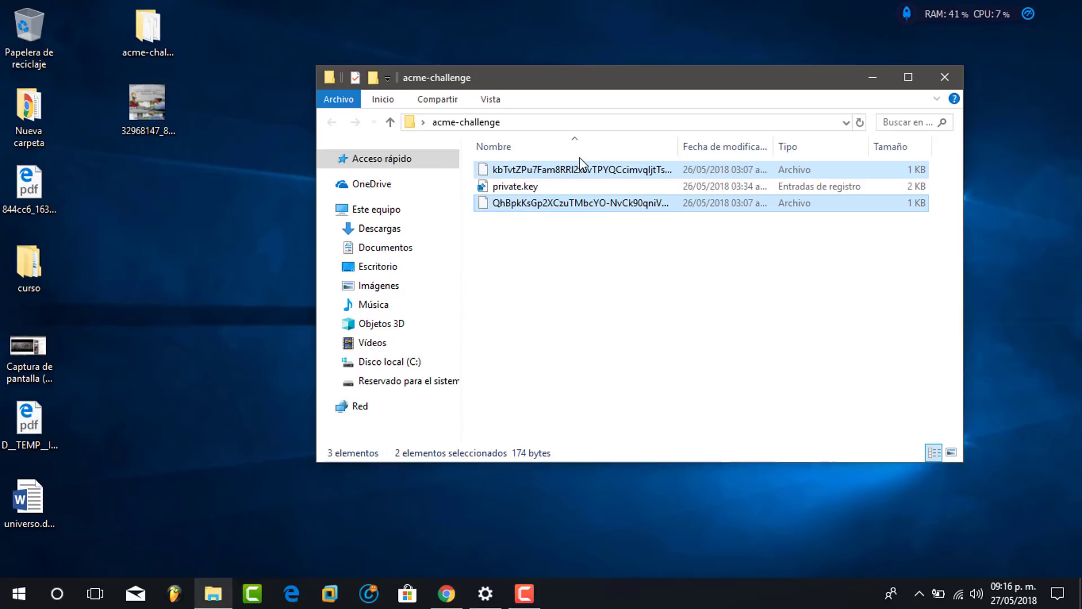
drag(783, 78, 865, 313)
click(678, 264)
drag(777, 318, 591, 106)
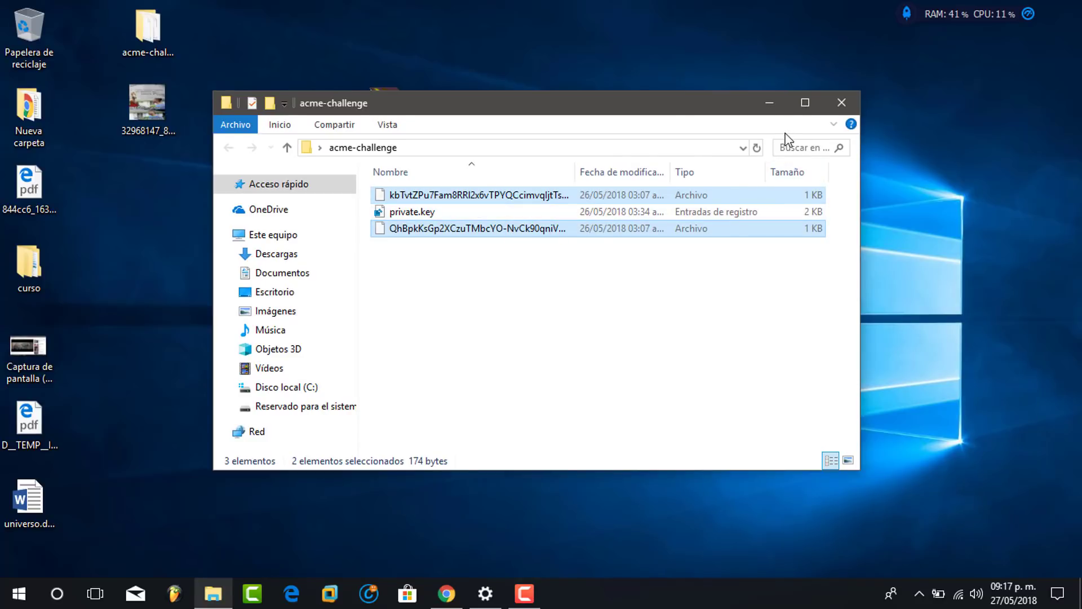
click(769, 102)
click(671, 265)
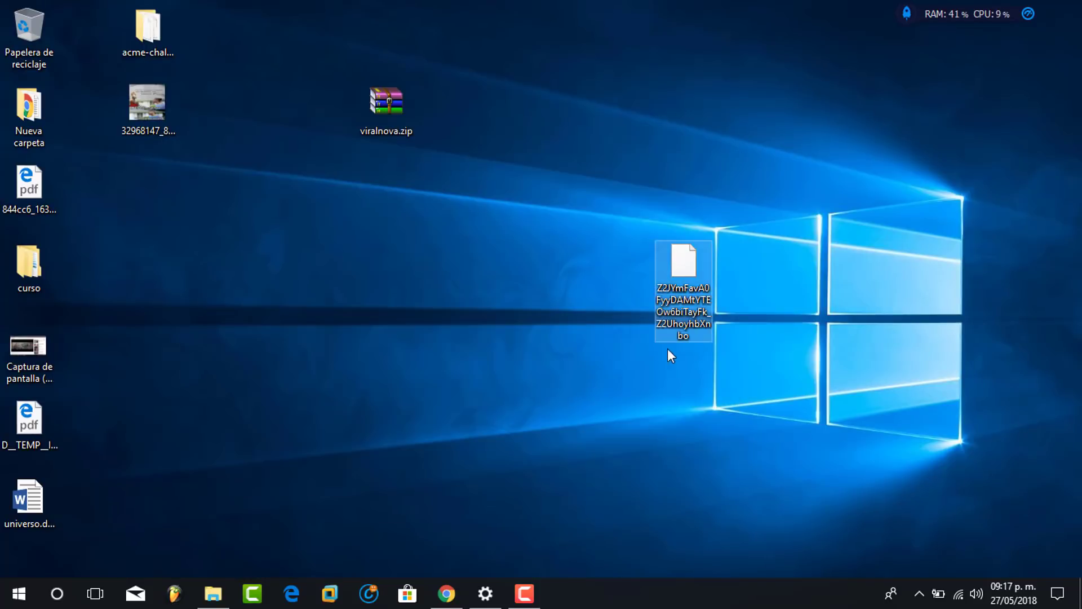
- In the File Manager, create an 'acme-challenge' folder inside .well-known and open it
click(446, 592)
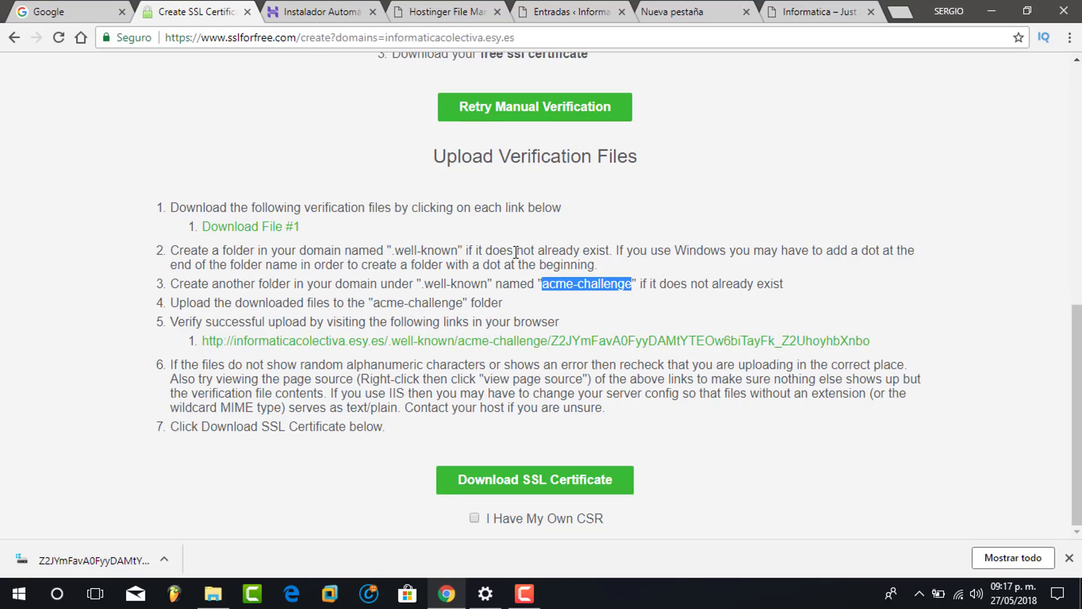
click(338, 11)
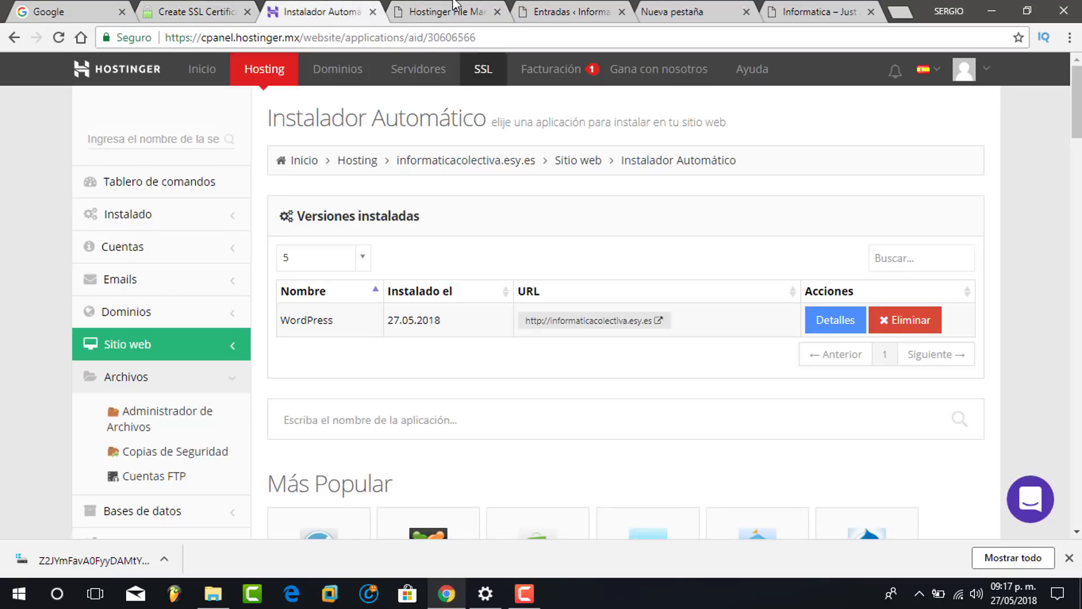
click(445, 11)
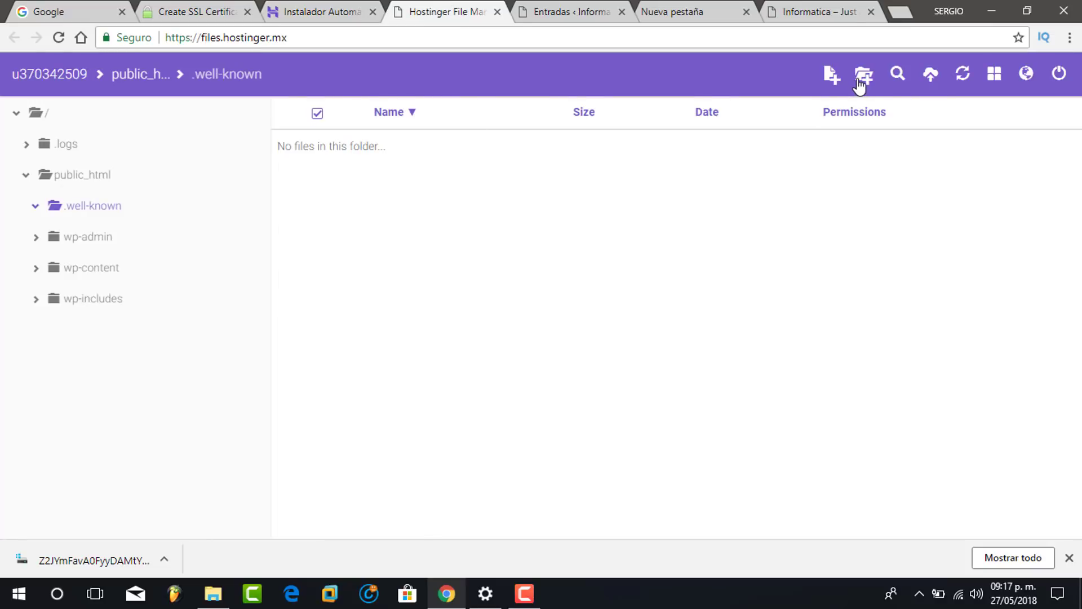
click(863, 76)
text(acme-challenge)
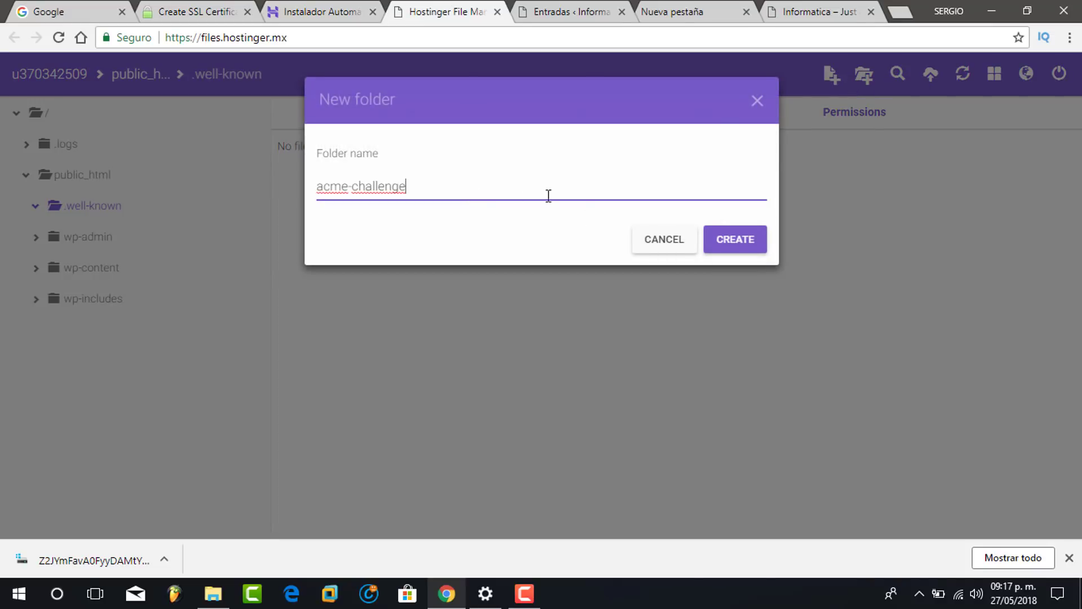
click(714, 241)
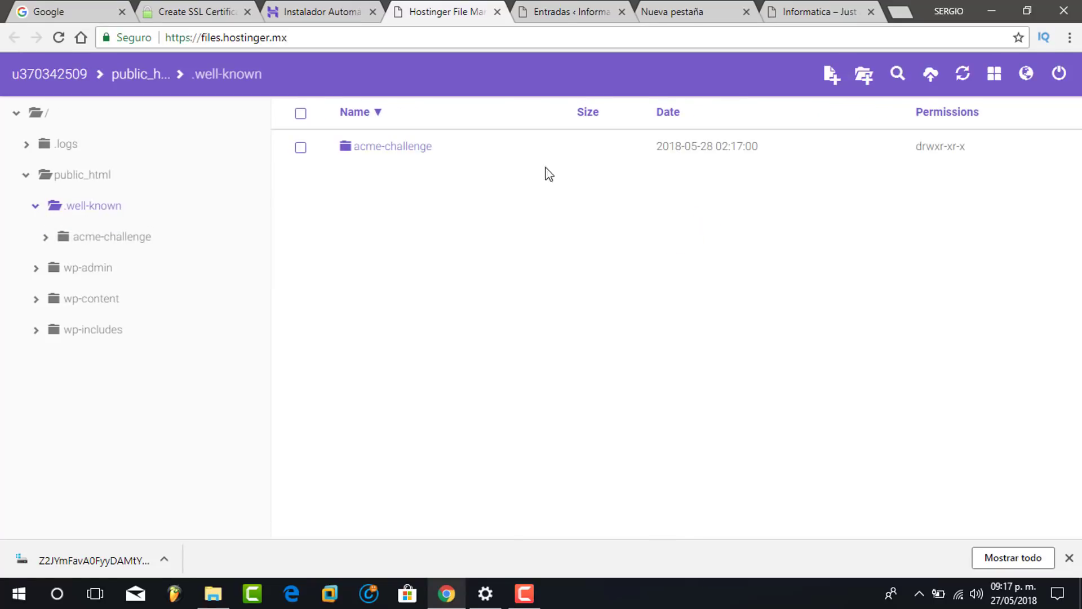
double_click(408, 148)
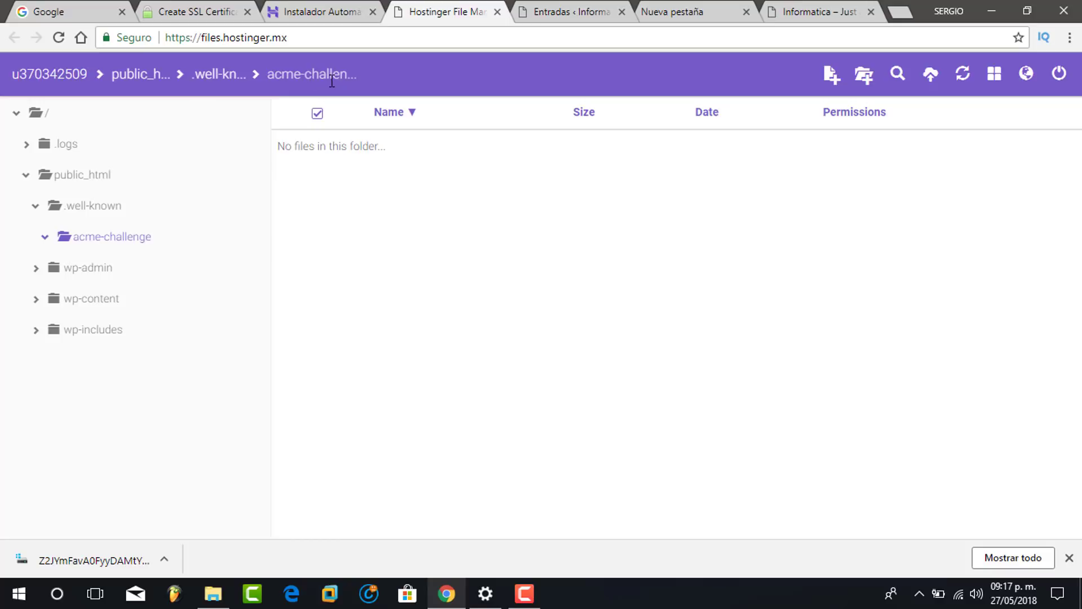
- Upload the downloaded verification file into the acme-challenge folder
click(832, 78)
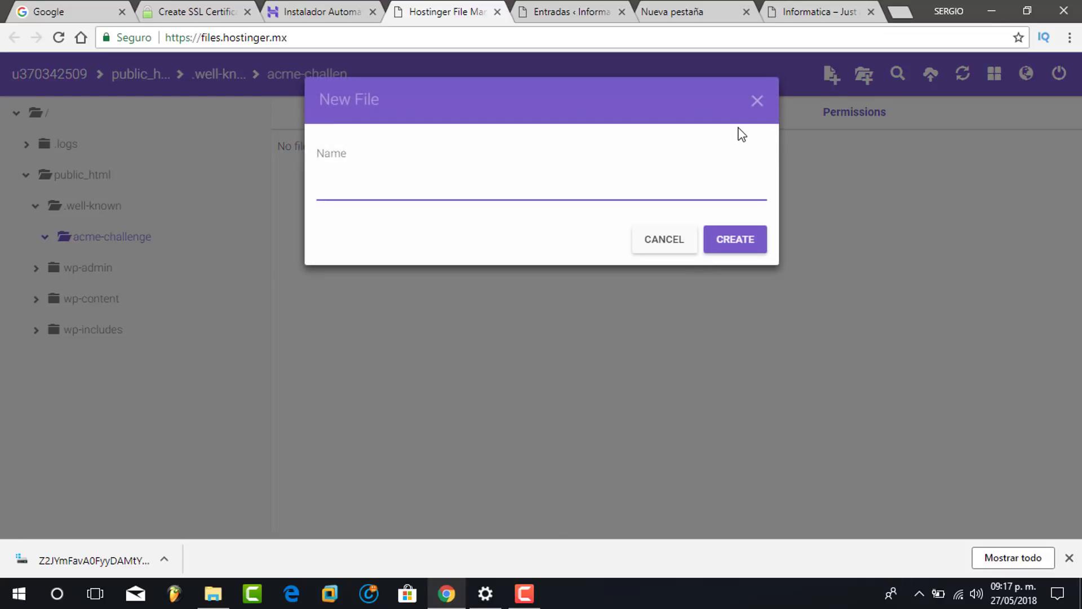
click(756, 101)
click(929, 75)
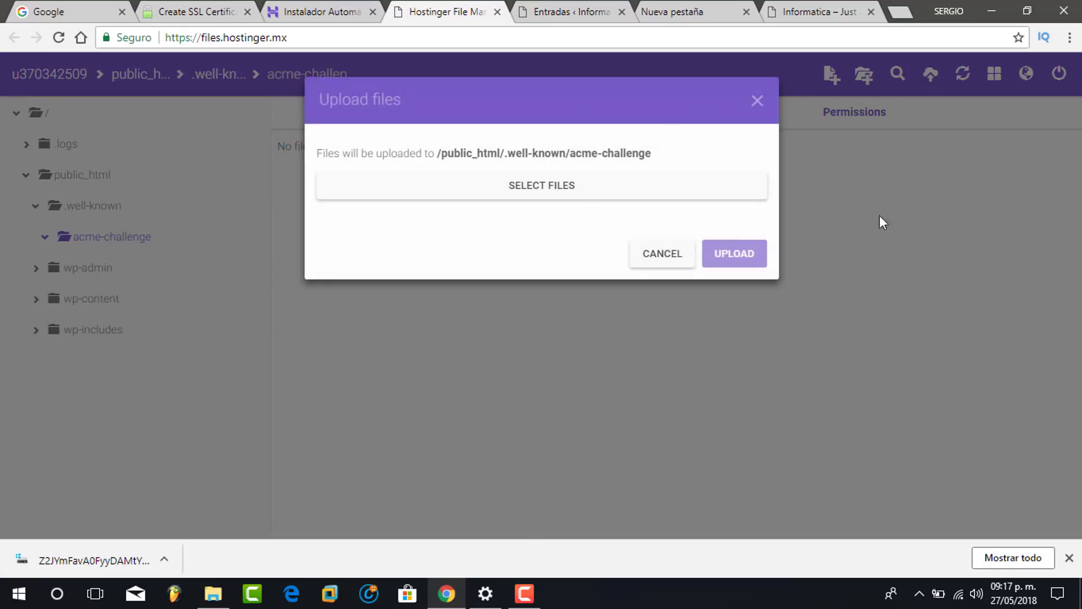
click(578, 200)
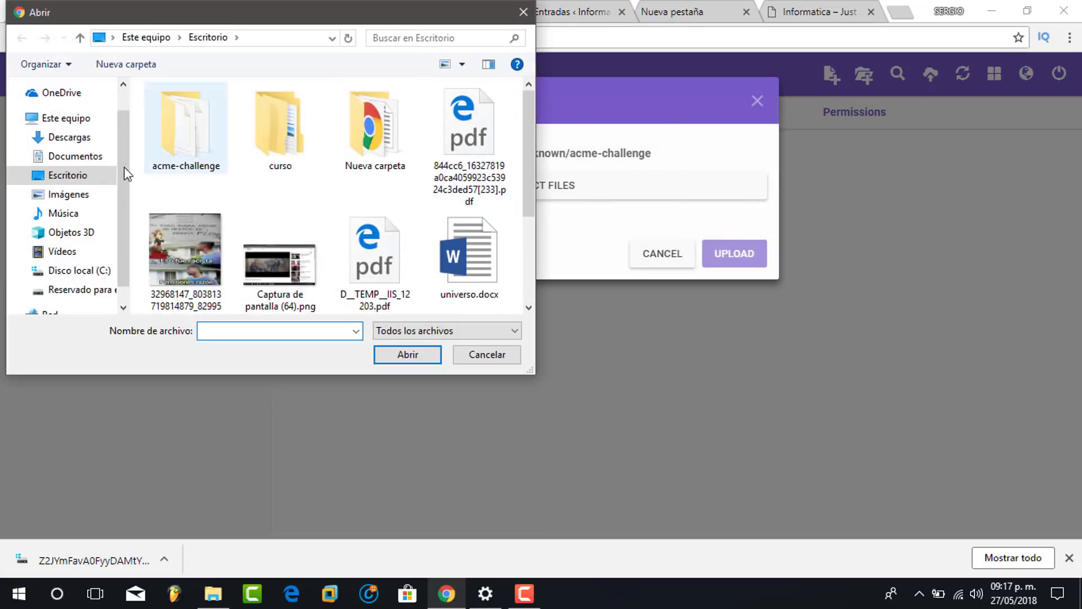
drag(522, 143, 370, 259)
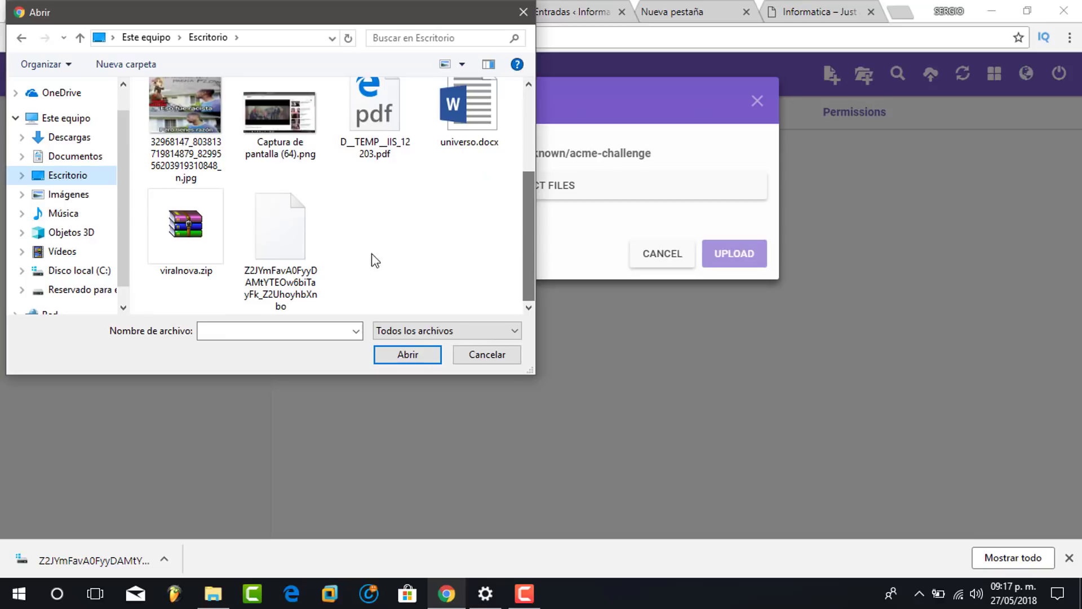
click(293, 230)
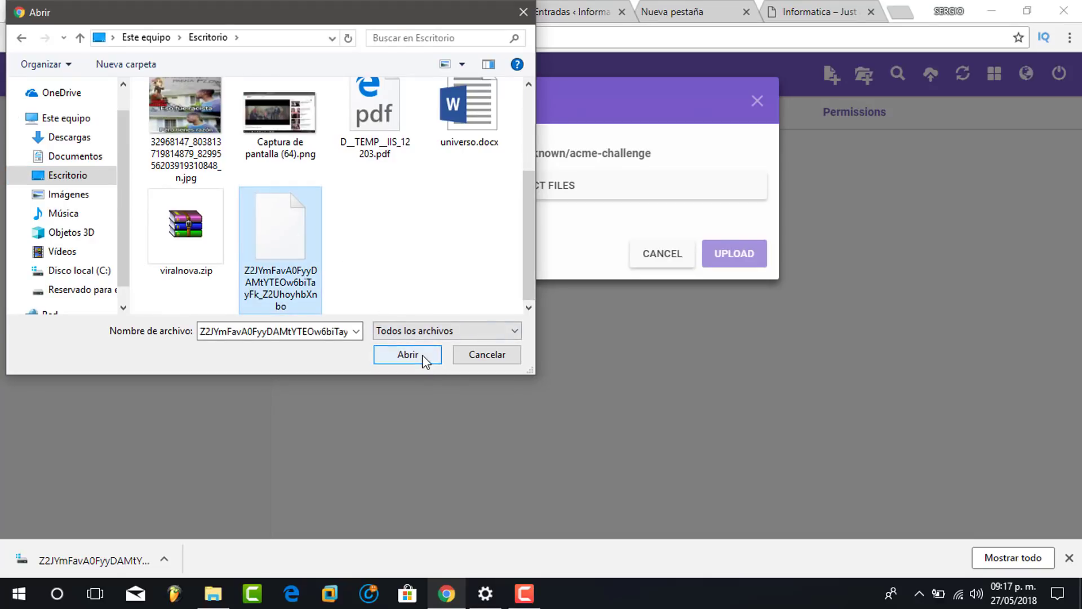
click(422, 354)
click(729, 333)
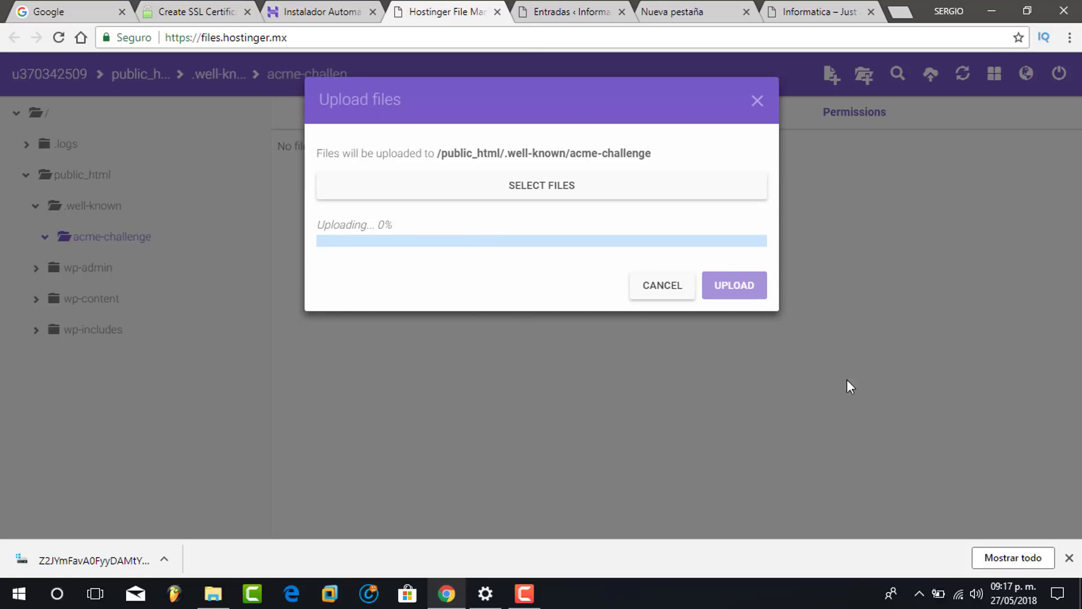
click(1069, 557)
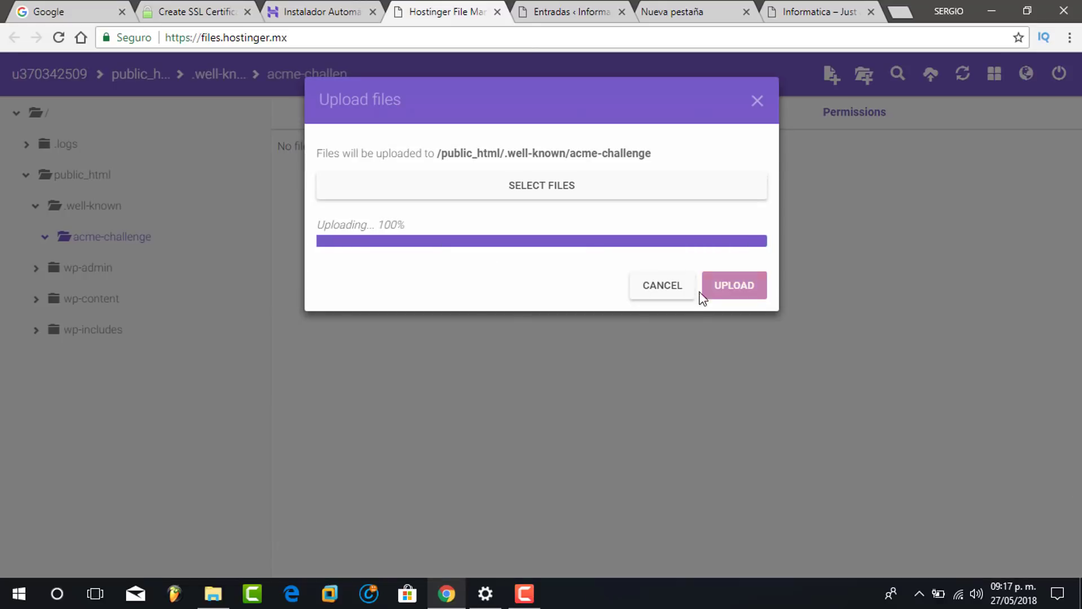
click(703, 295)
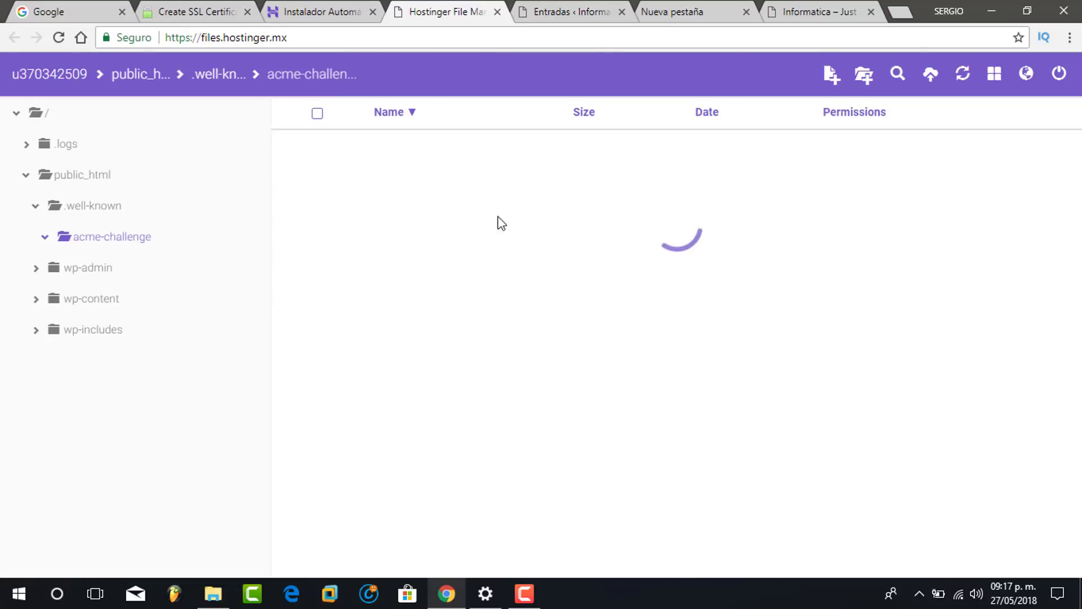
- Return to the public_html listing, select .well-known and .htaccess, and open a new tab
click(98, 180)
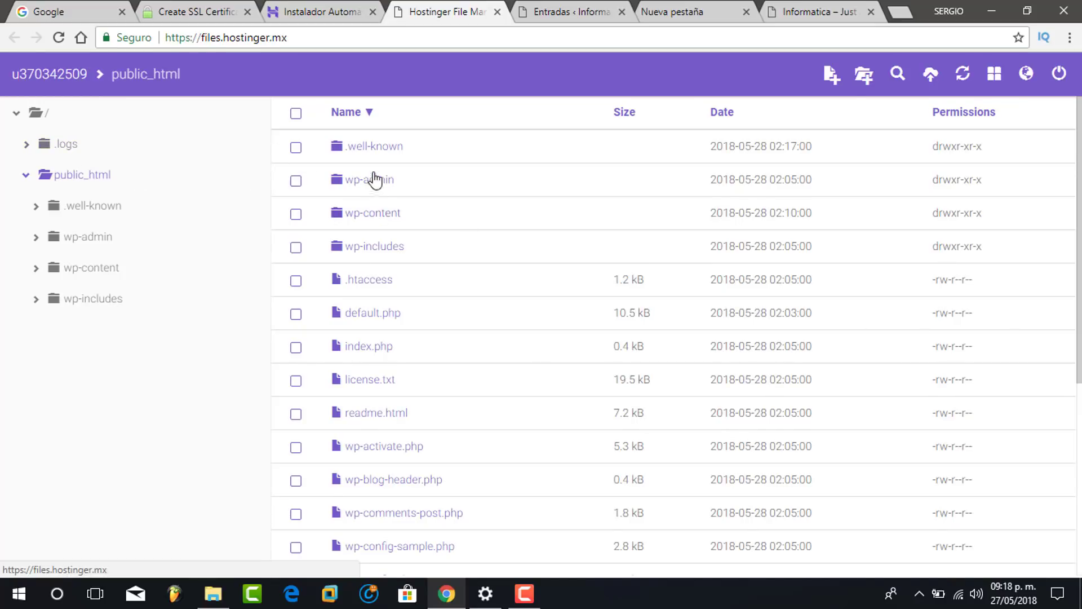
click(381, 154)
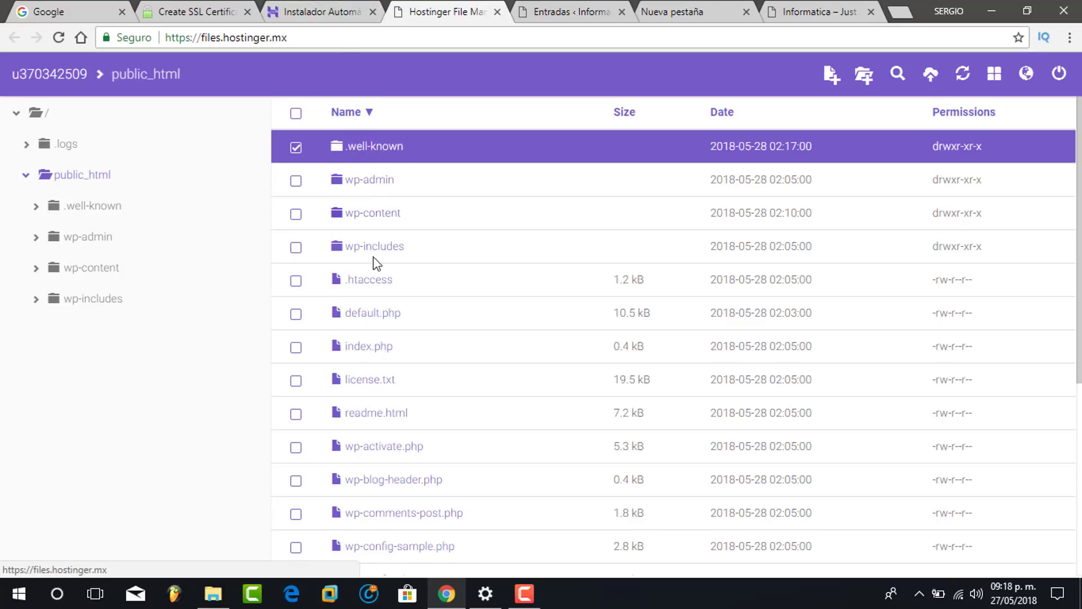
click(371, 289)
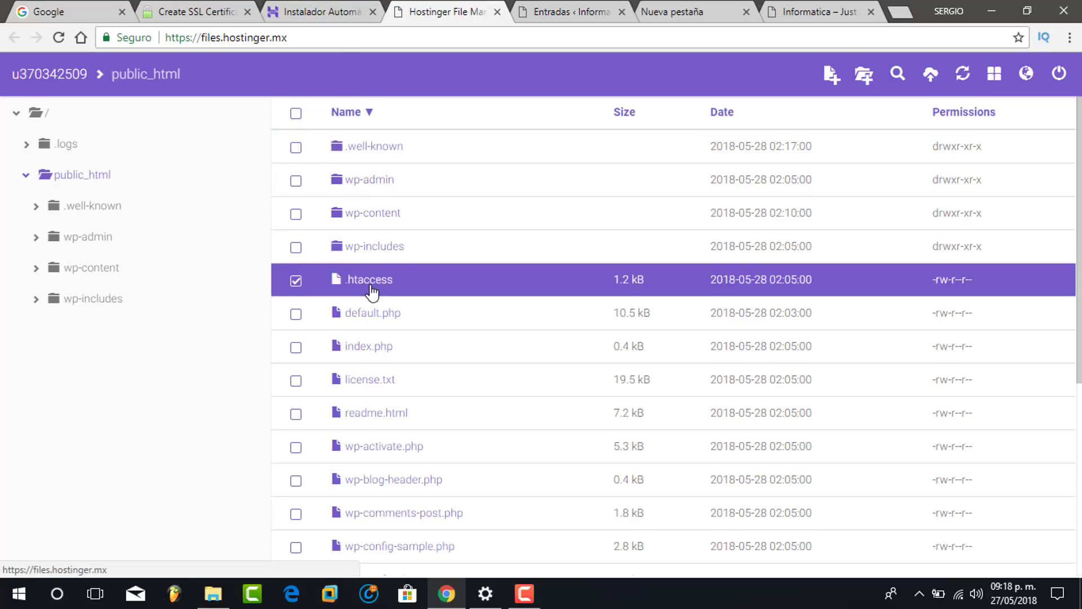
click(902, 11)
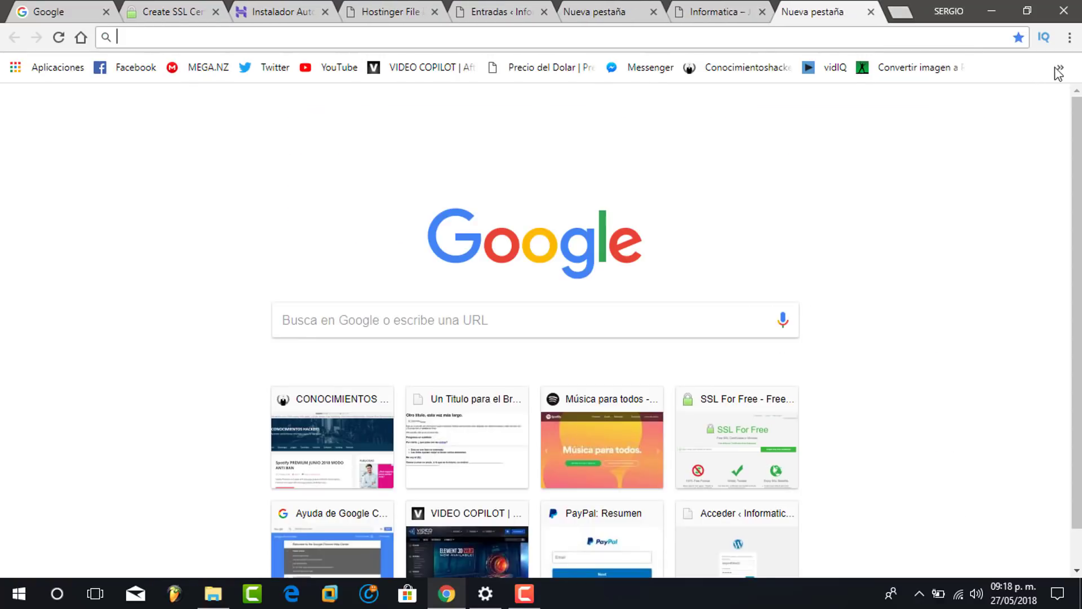
- Open the '[Apache Log] Códigos para SSL - Pastebin' bookmark from the bookmarks overflow list
click(1059, 67)
mouse_move(882, 564)
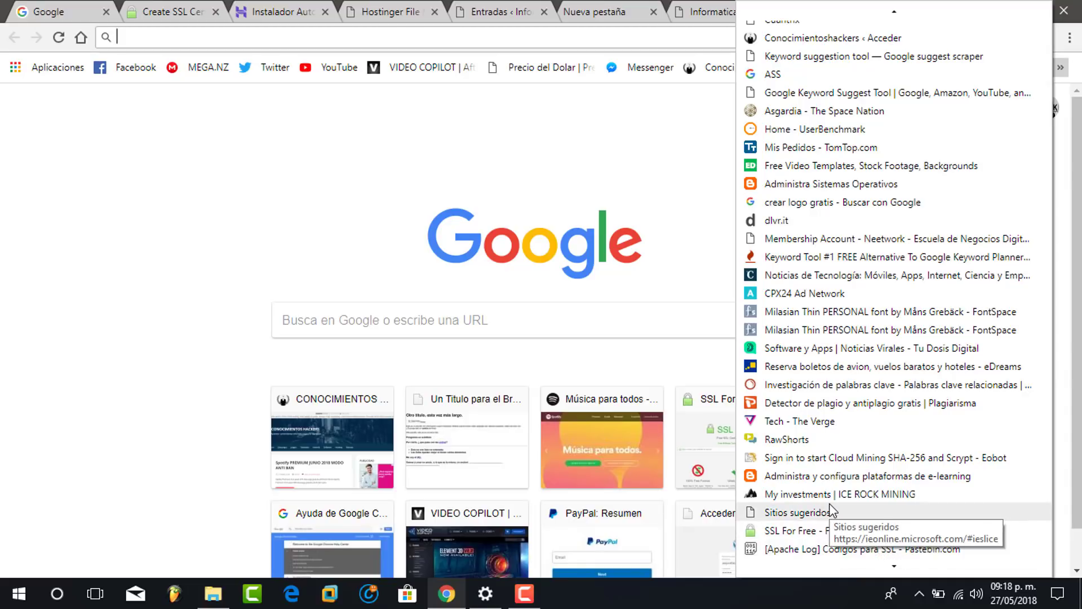
click(825, 550)
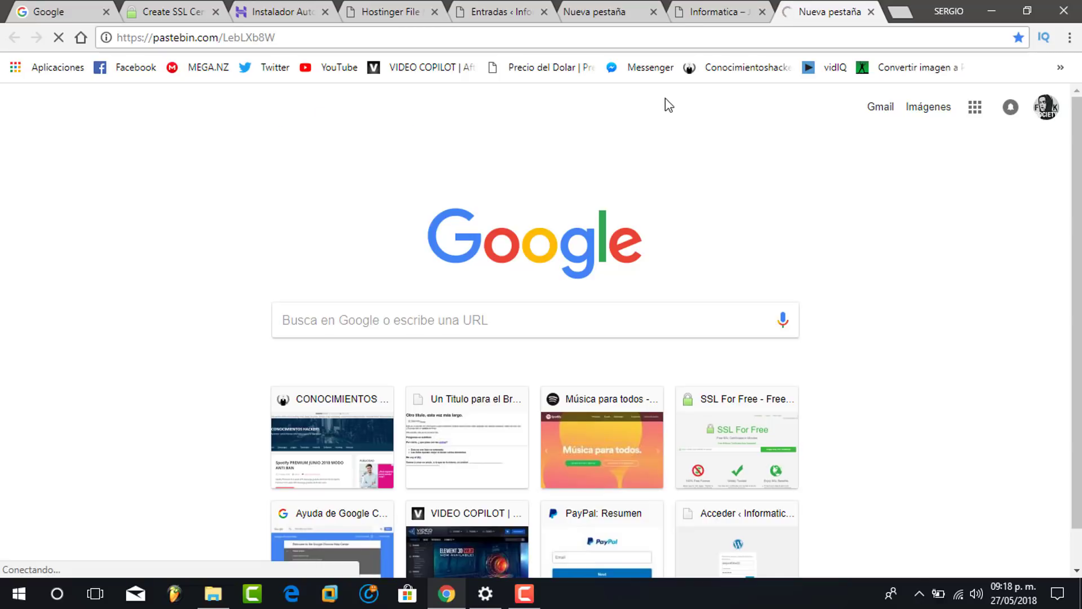
drag(303, 37, 130, 39)
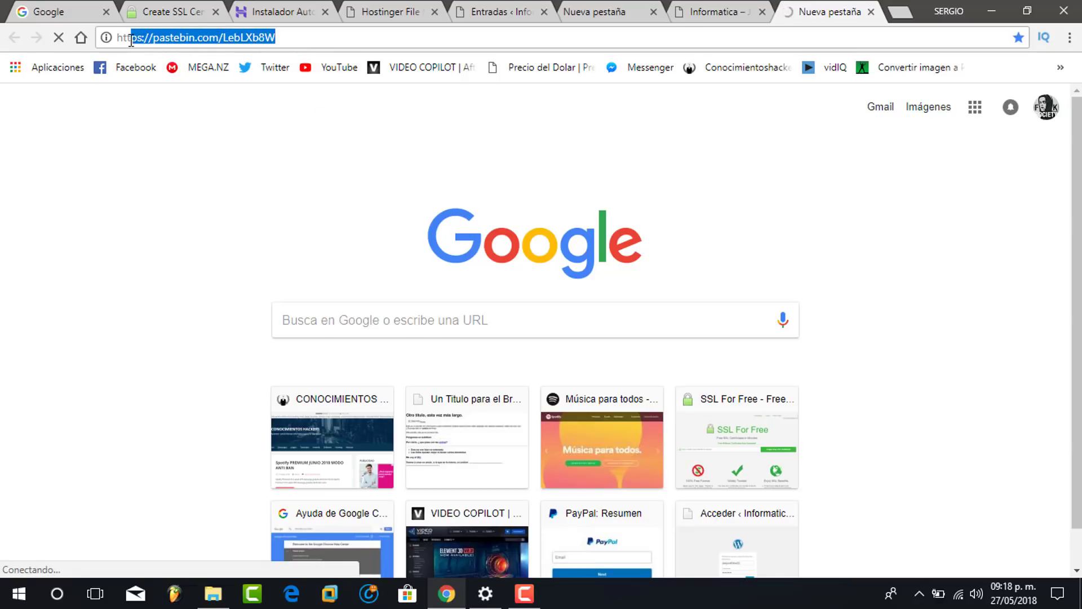
click(172, 39)
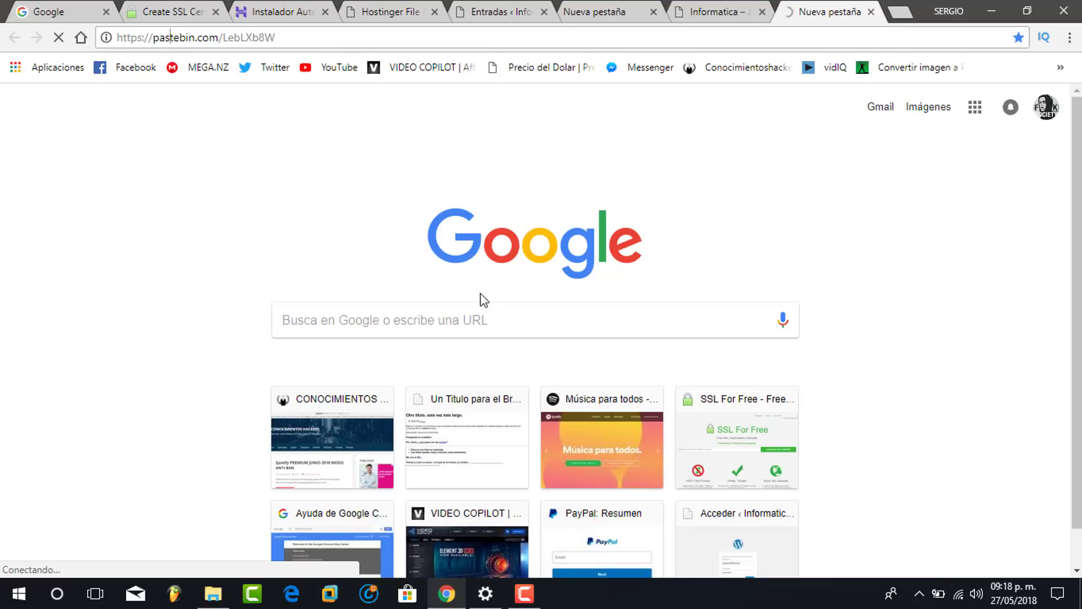
click(338, 35)
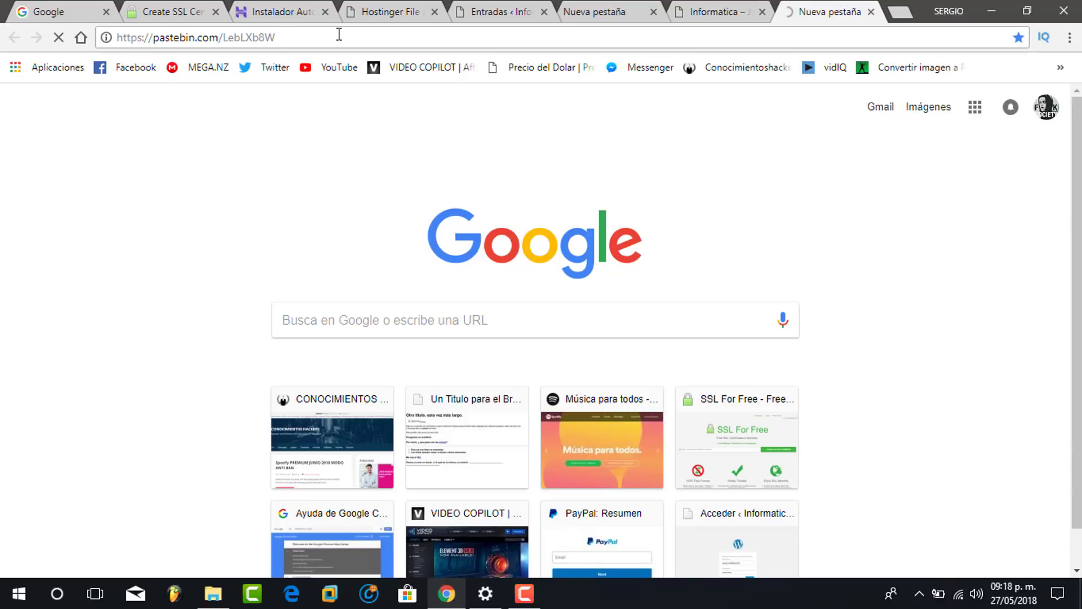
- Check the other tabs while Pastebin loads, entering 'go' in the Google tab, then return to Pastebin
click(703, 11)
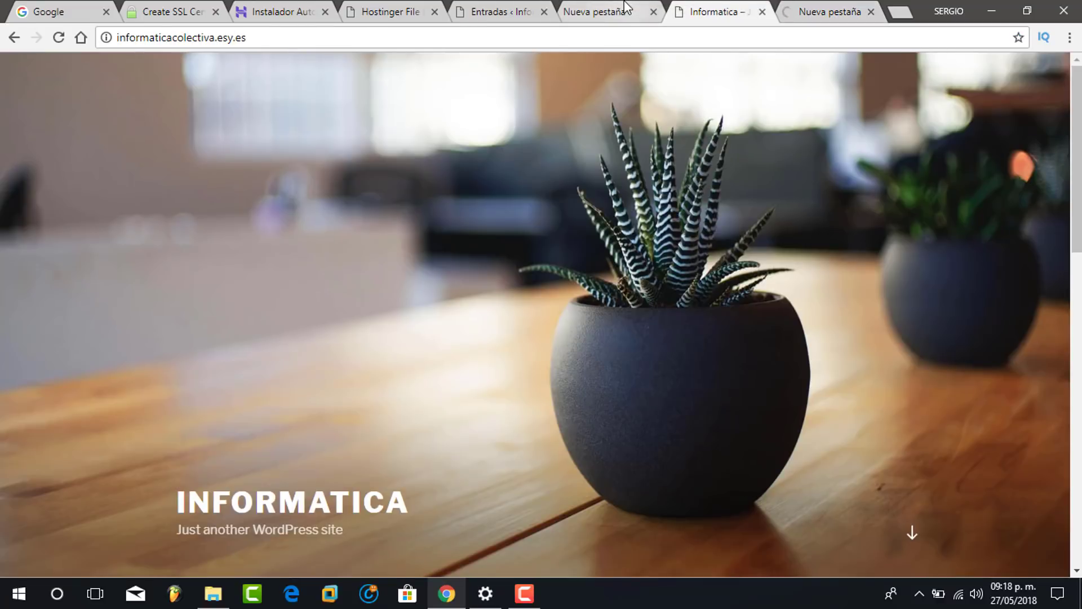
click(625, 8)
click(814, 7)
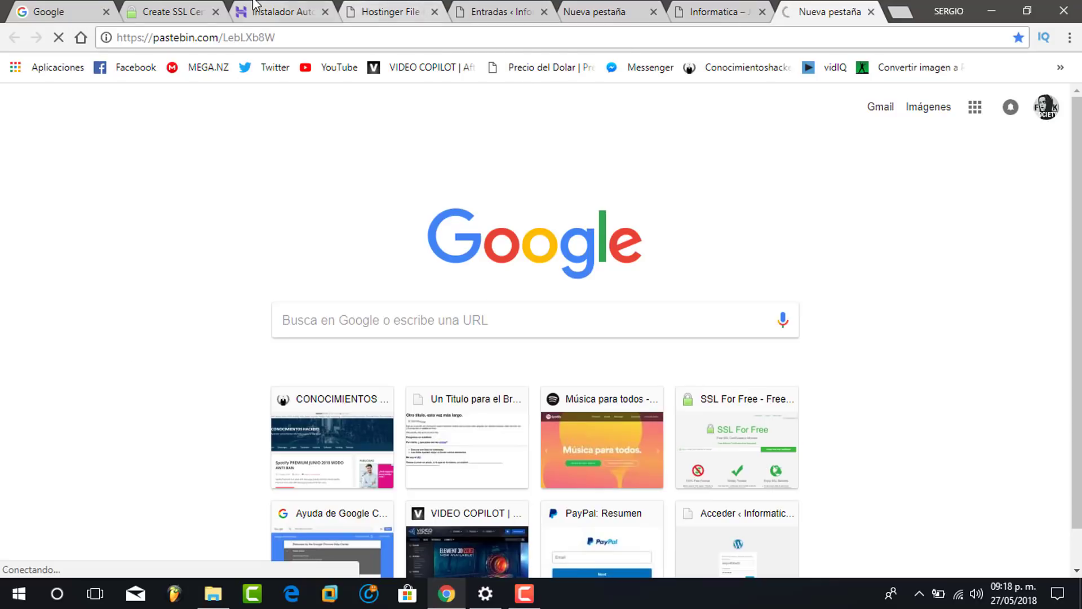
click(62, 11)
click(188, 38)
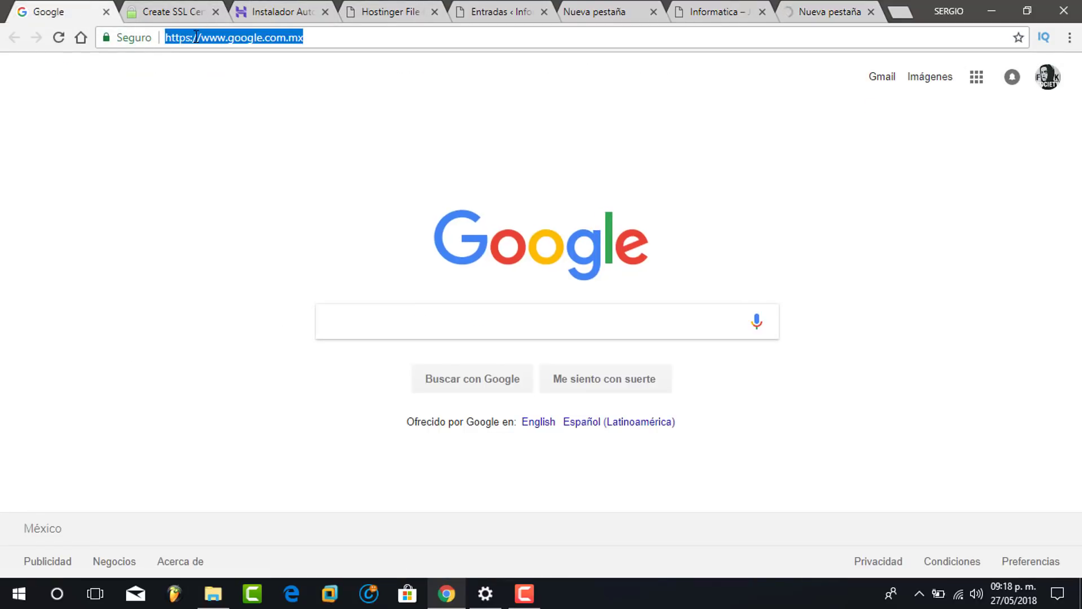
text(godaddy)
key(Return)
click(839, 6)
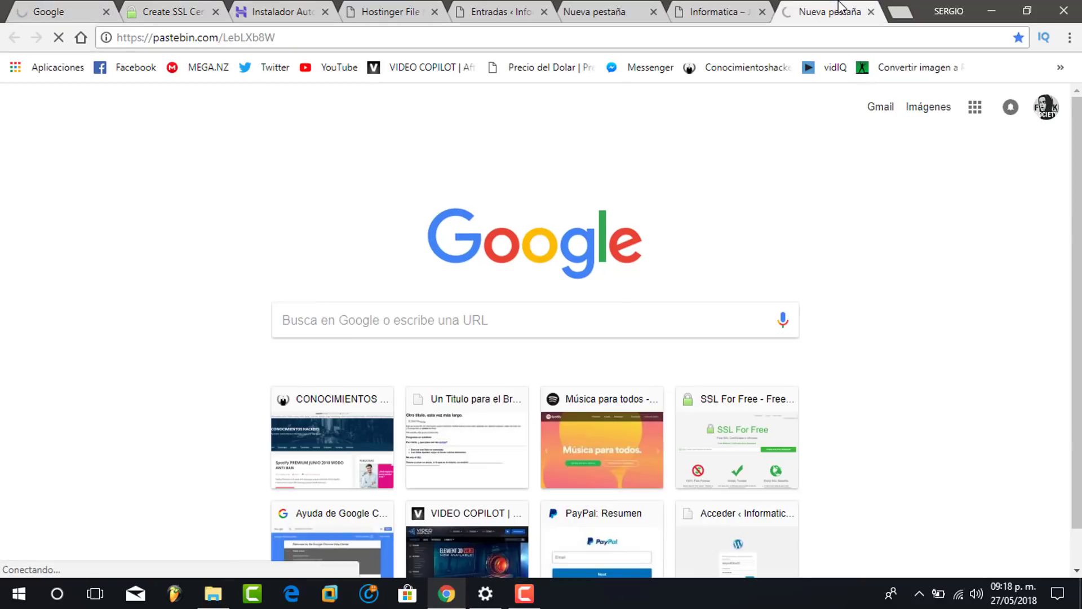
click(78, 5)
click(809, 8)
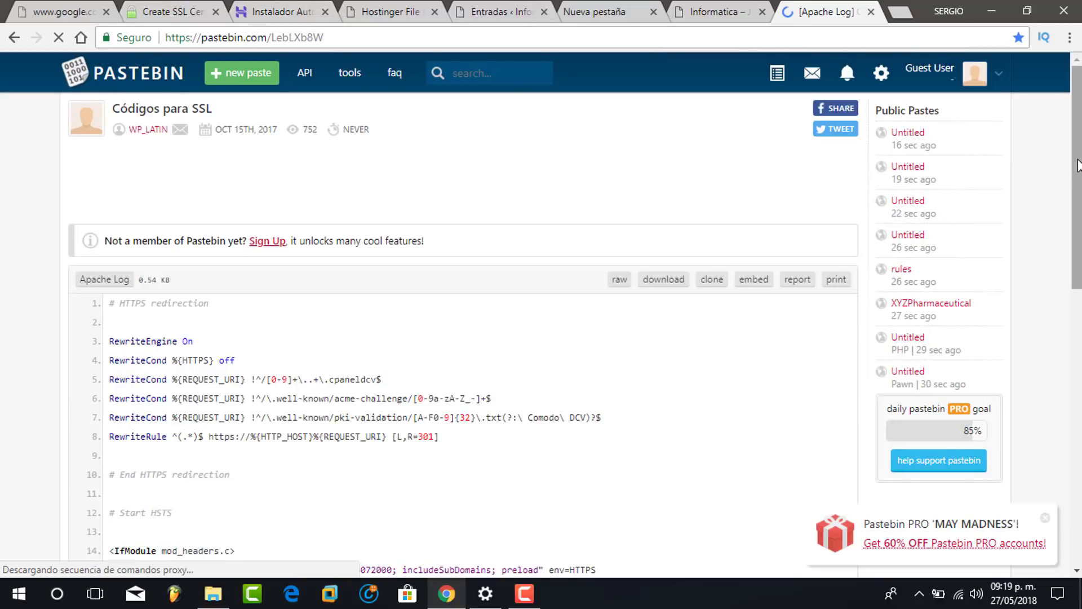
- Select the HTTPS redirection and HSTS code on the Pastebin page and copy it
scroll(314, 248, down, 2)
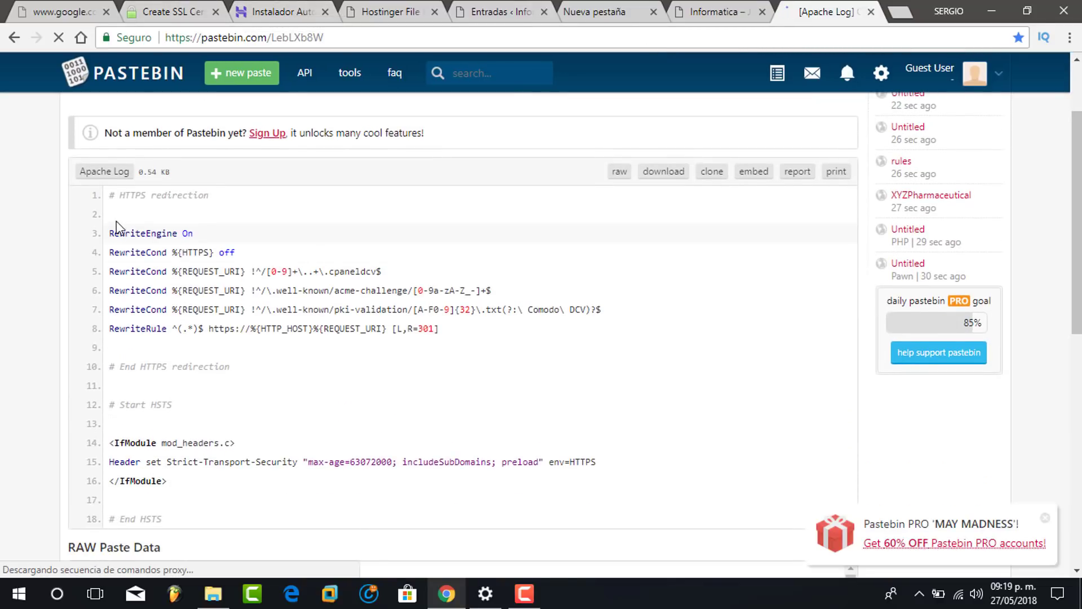
drag(109, 194, 223, 533)
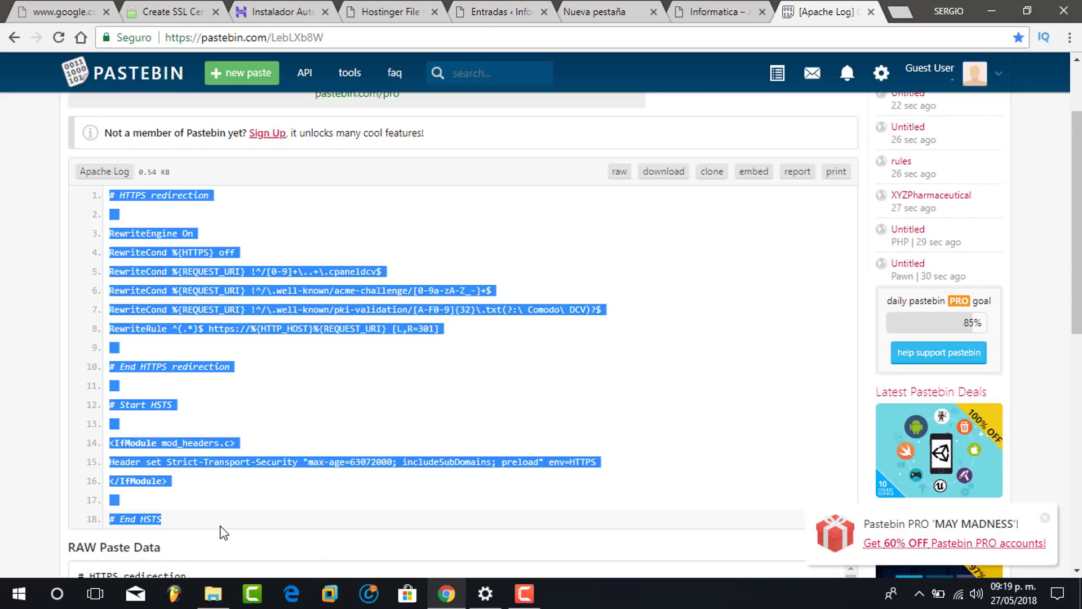
right_click(138, 443)
click(179, 453)
- Go back to the Hostinger File Manager tab showing public_html
click(592, 10)
click(389, 10)
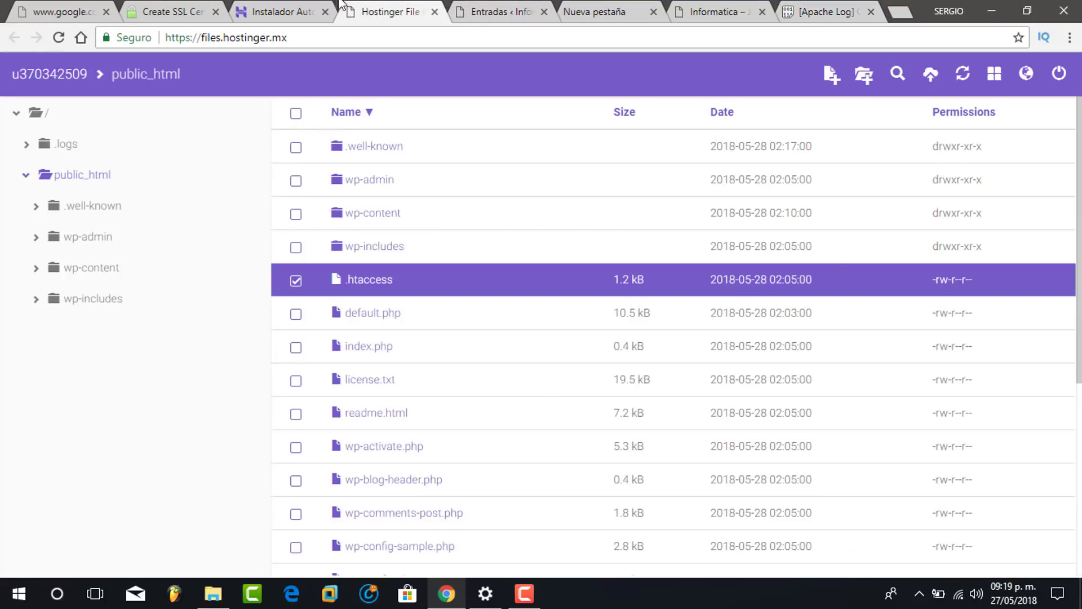
click(299, 8)
click(389, 11)
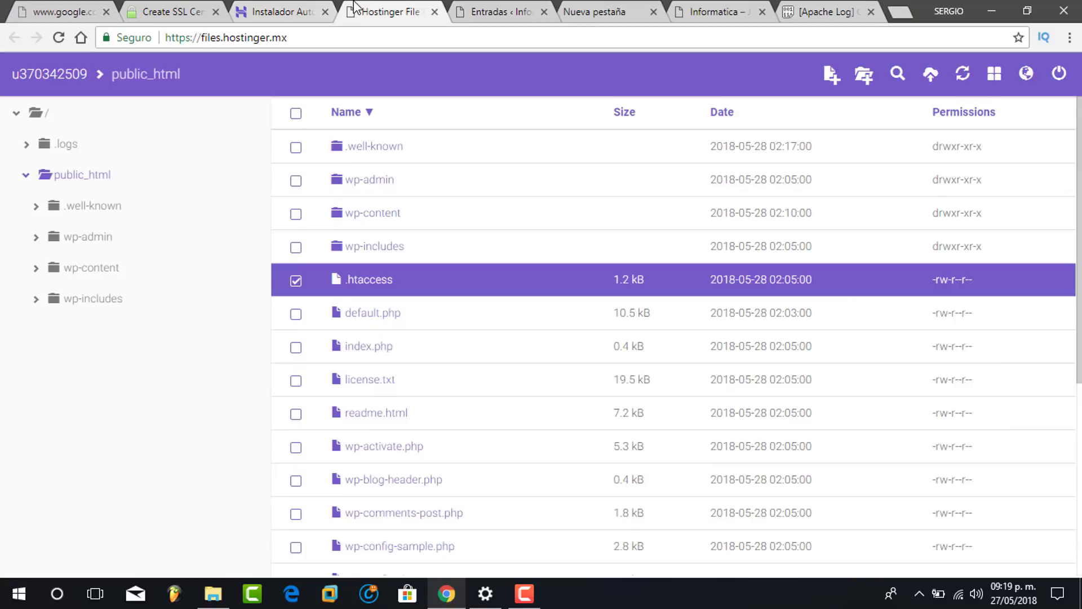
- Edit .htaccess and paste the HTTPS redirection and HSTS block after line 31
right_click(385, 280)
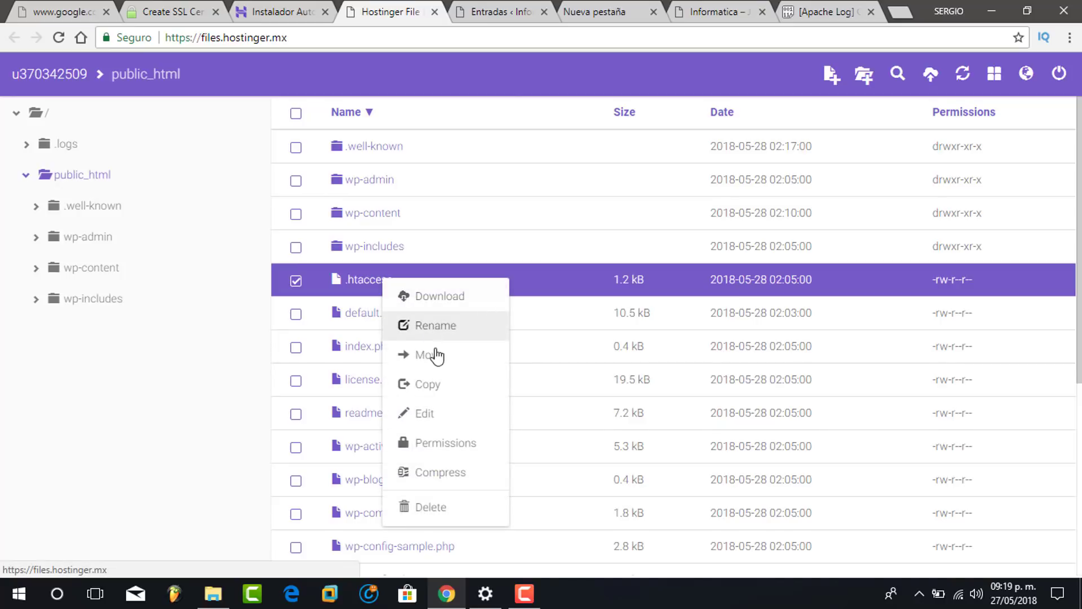
click(440, 415)
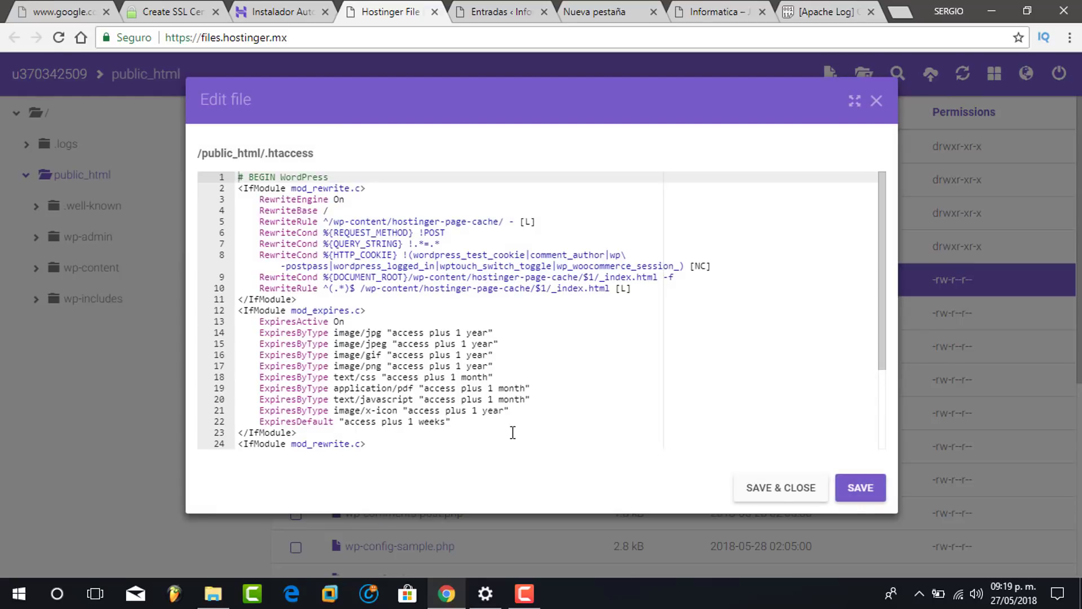
scroll(882, 302, down, 3)
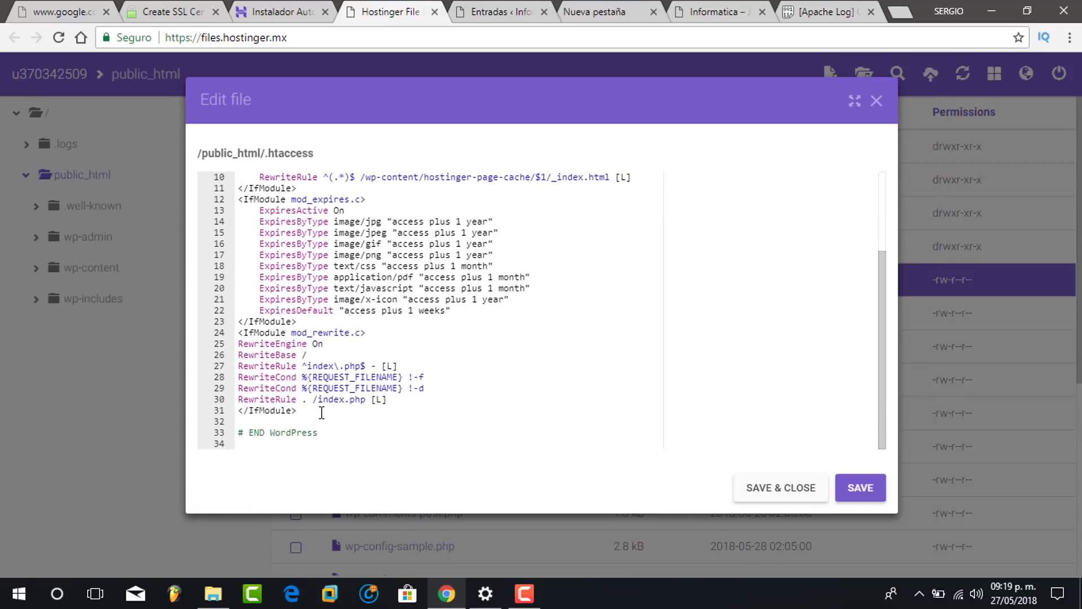
click(340, 409)
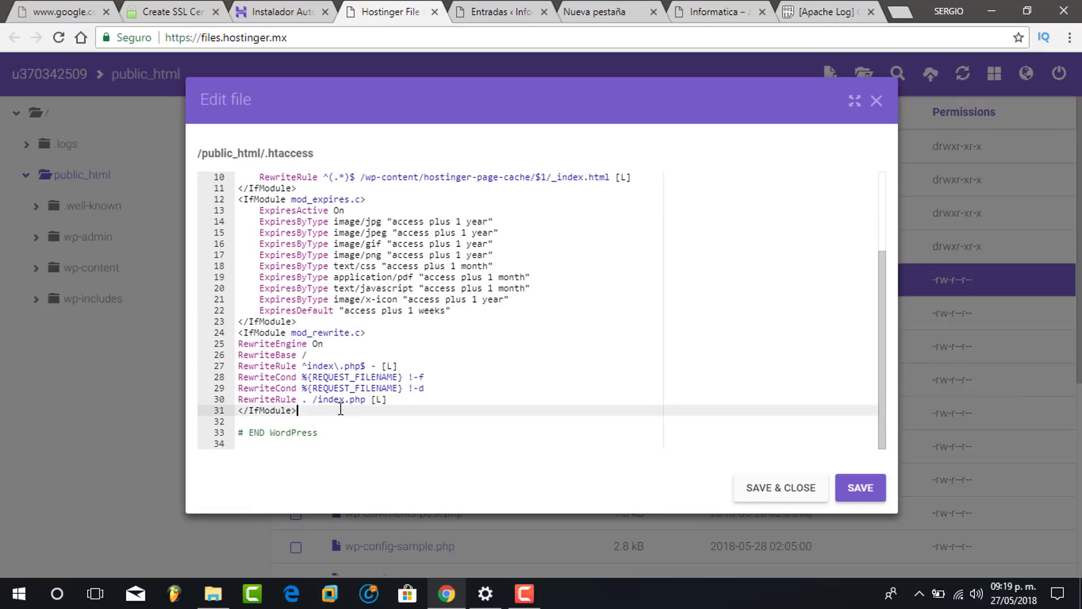
key(Return)
key(Return)
key(ctrl+v)
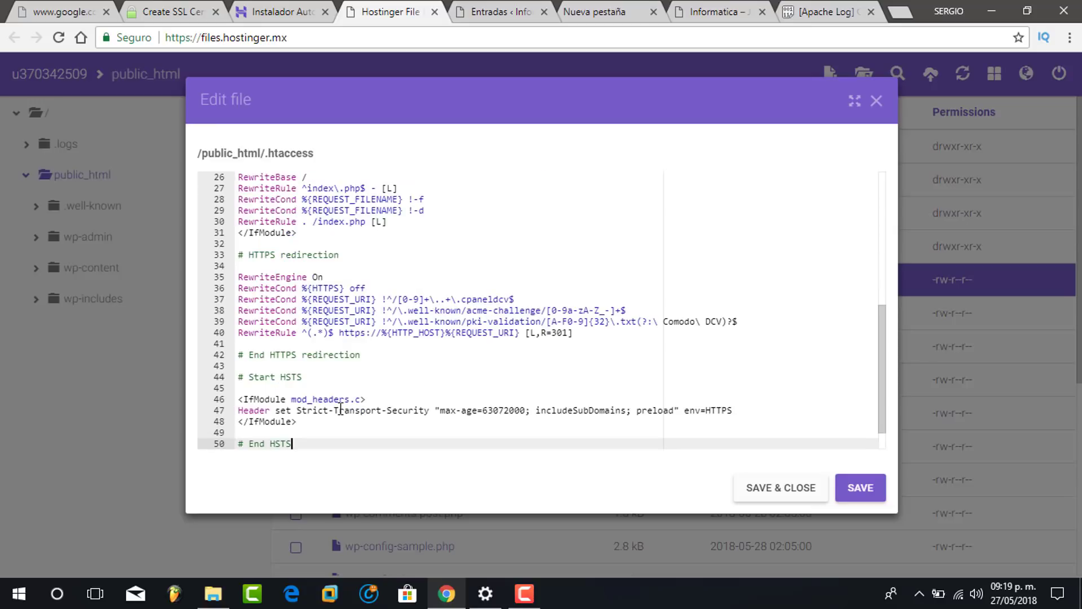
- Save the edited .htaccess and close the file editor
click(858, 488)
drag(270, 278, 449, 341)
click(465, 344)
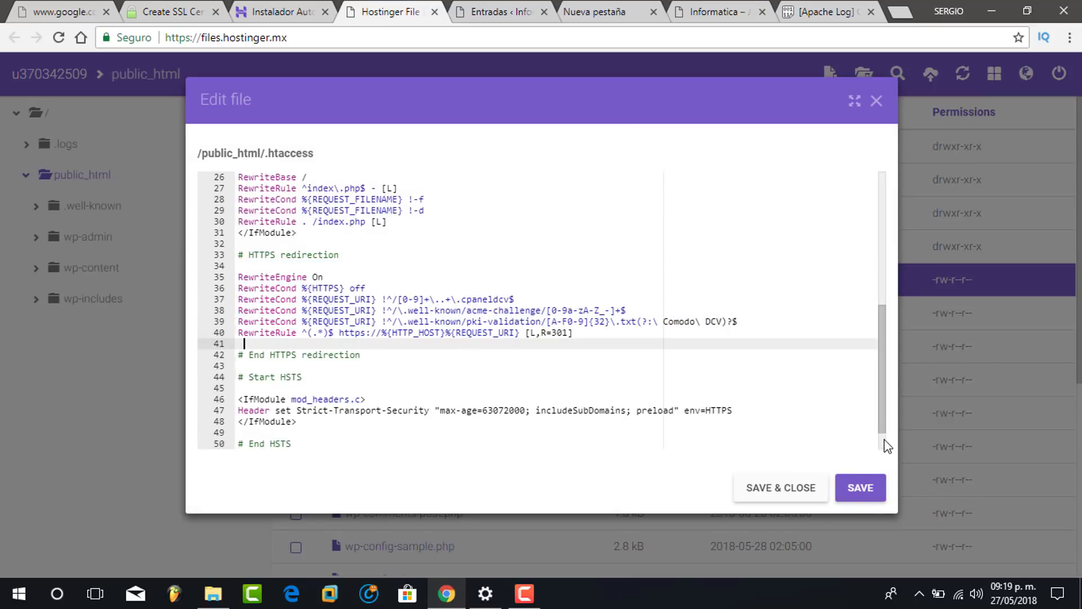
click(781, 486)
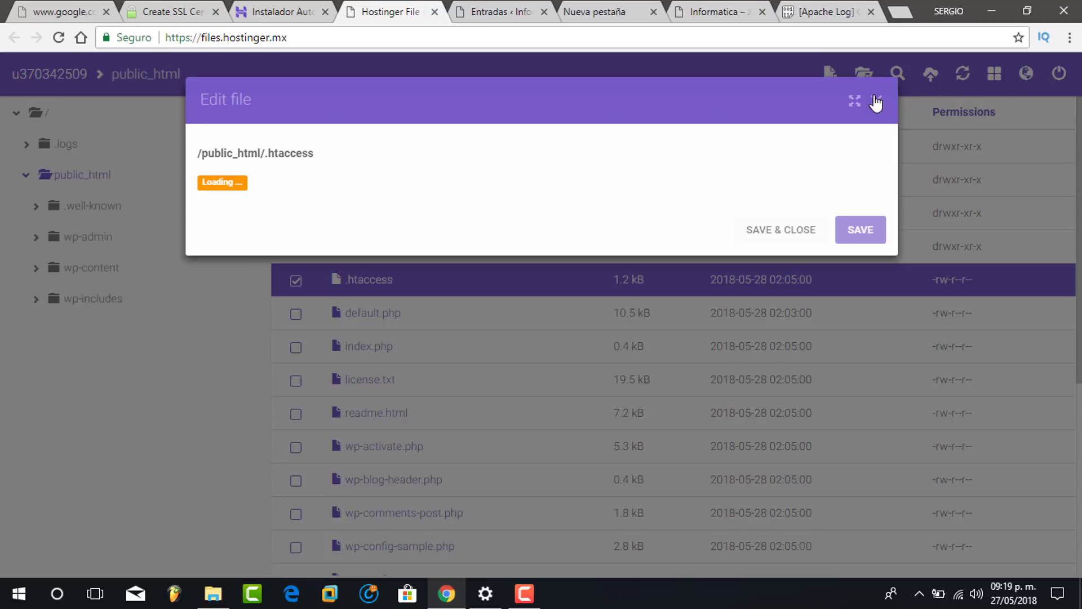
click(875, 102)
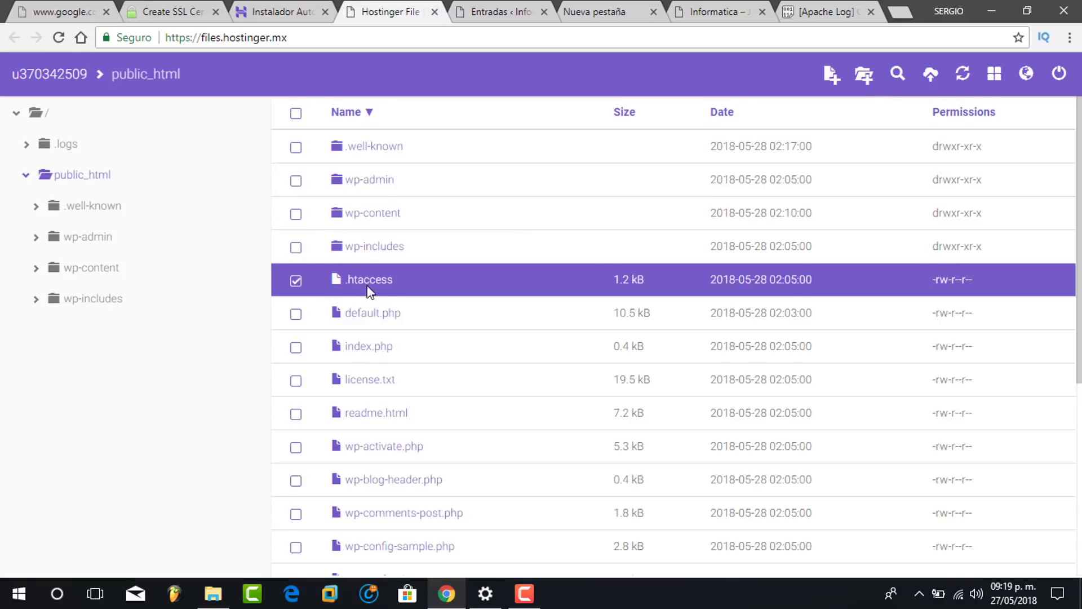
- Reload the Informatica site and inspect its 'No seguro' certificate details and https address
click(684, 9)
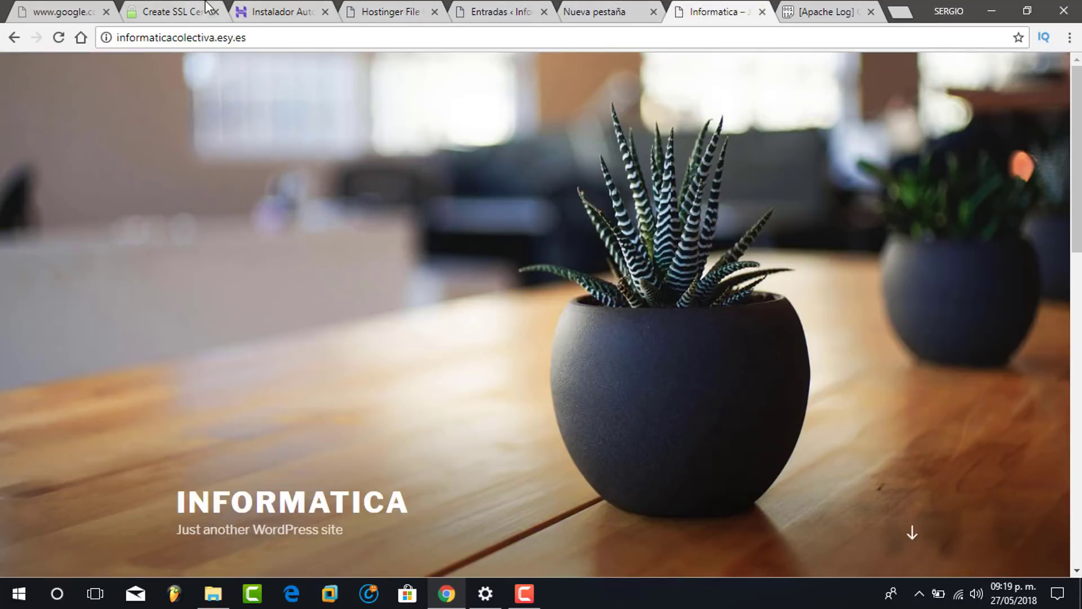
click(64, 31)
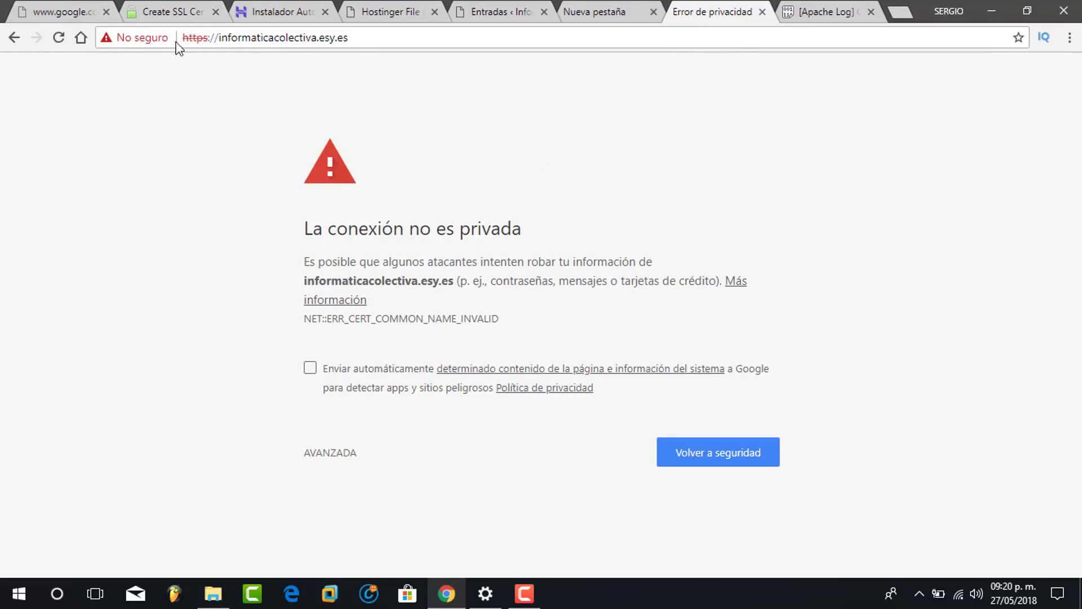
click(140, 40)
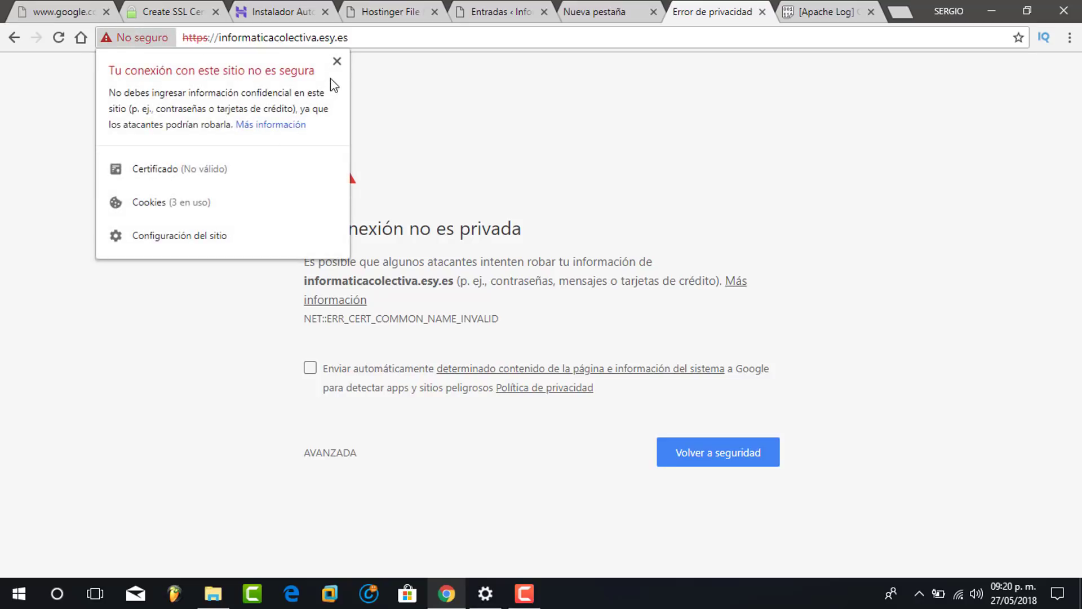
click(336, 63)
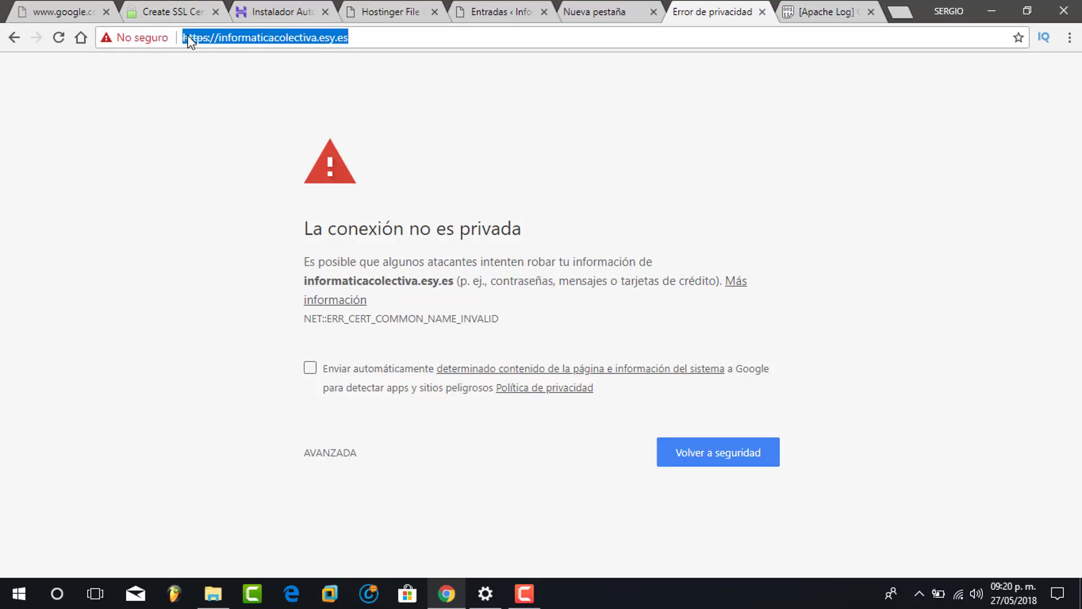
double_click(190, 39)
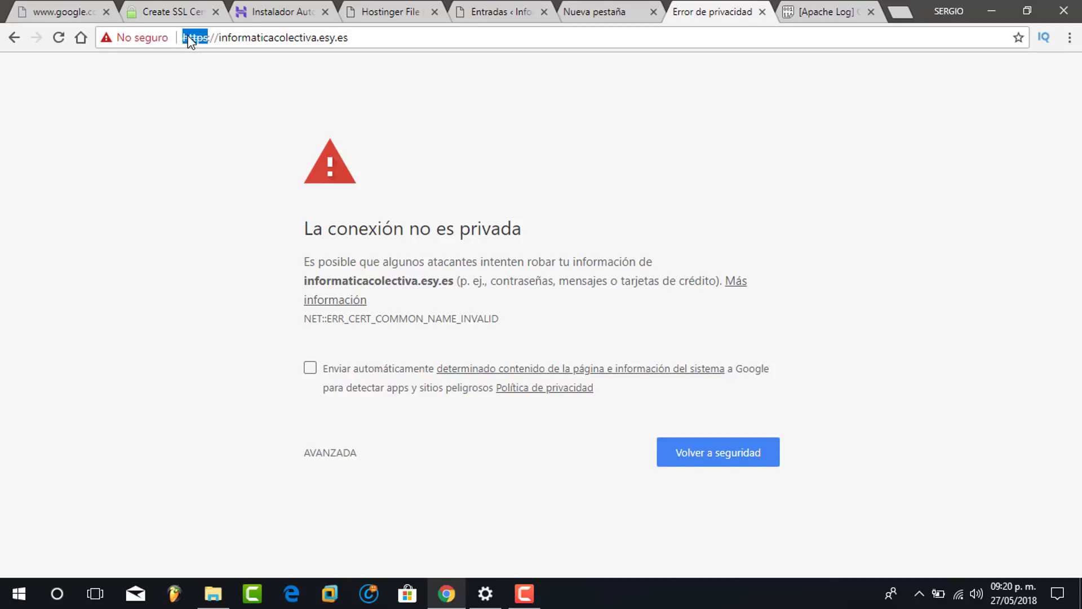
click(372, 35)
- Cycle through the tabs back to the Hostinger File Manager
click(600, 11)
click(812, 12)
click(726, 12)
click(524, 11)
click(369, 11)
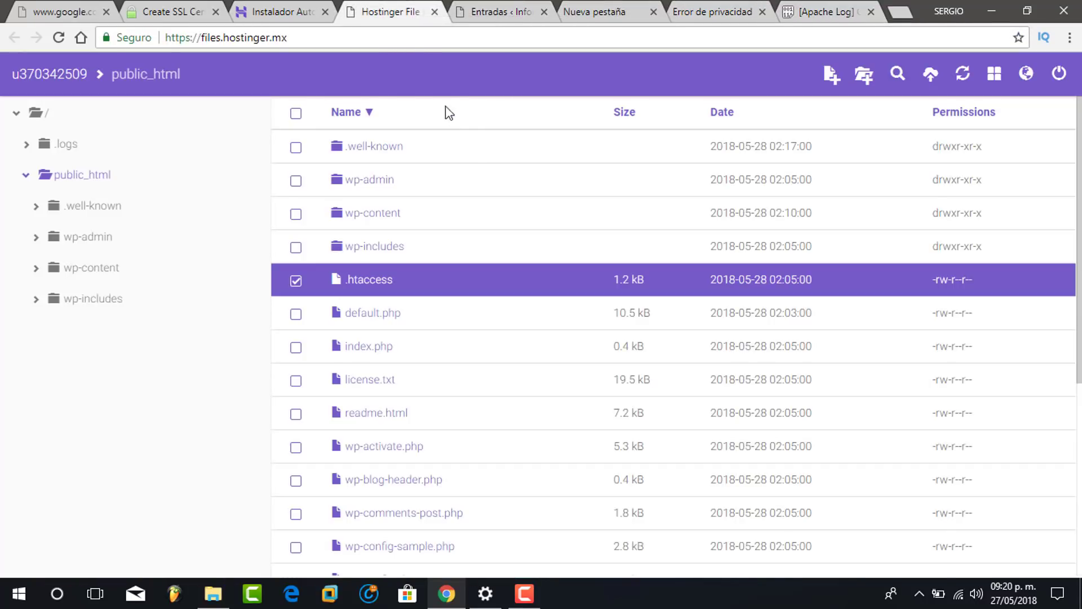
- Open a new tab, then load the site's /wp-admin address from the privacy error tab
click(279, 17)
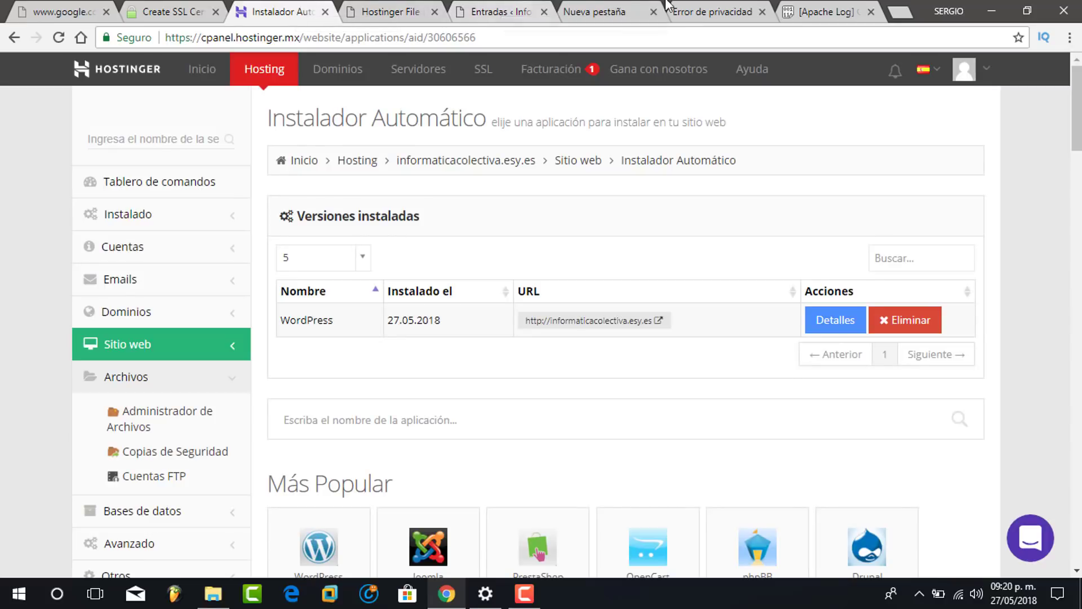
click(690, 7)
click(265, 11)
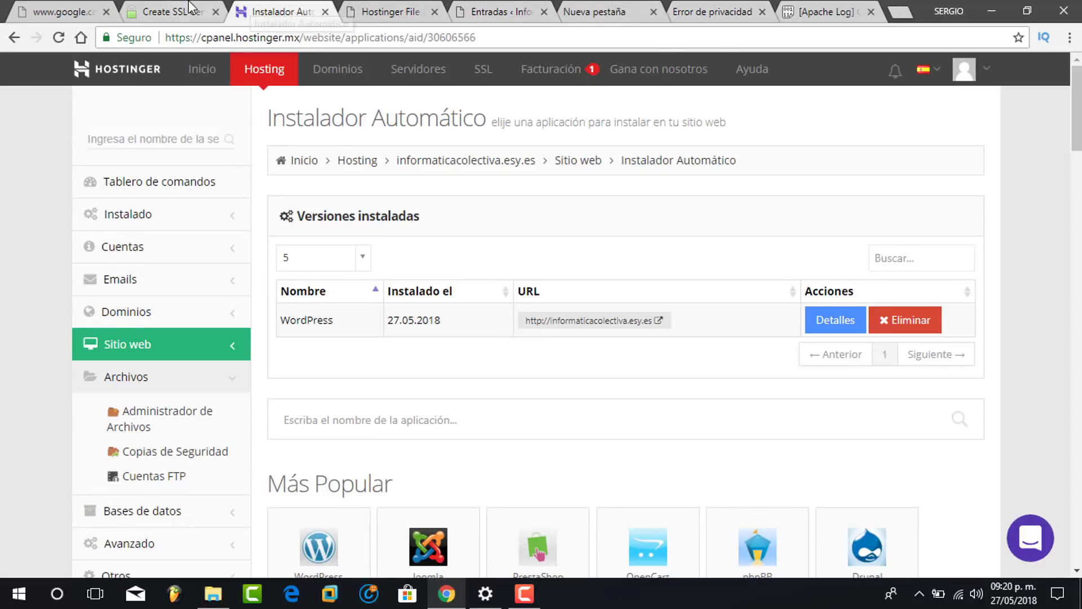
click(900, 12)
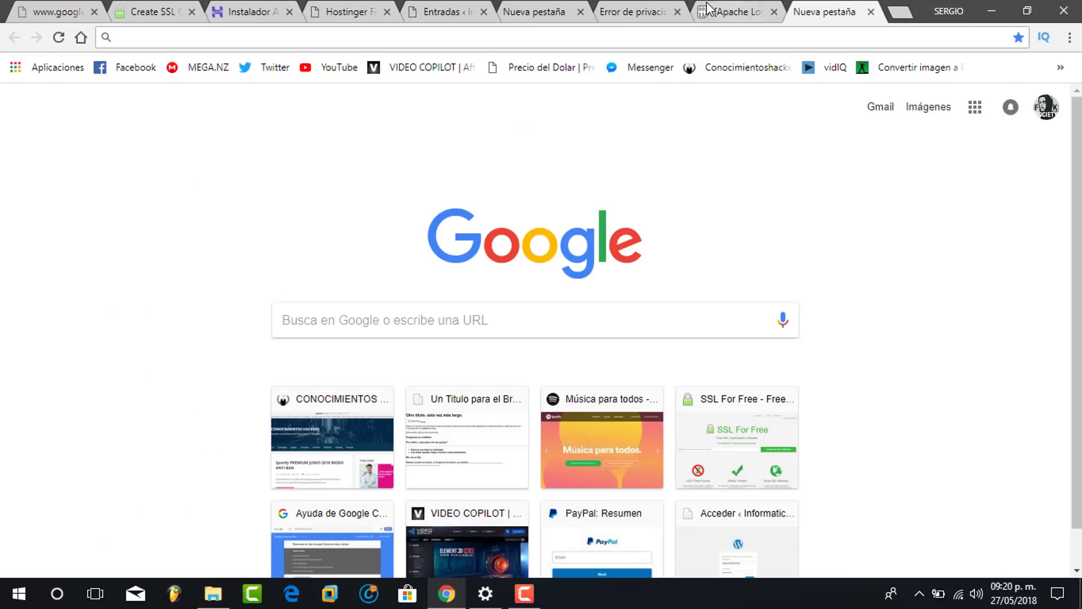
click(664, 6)
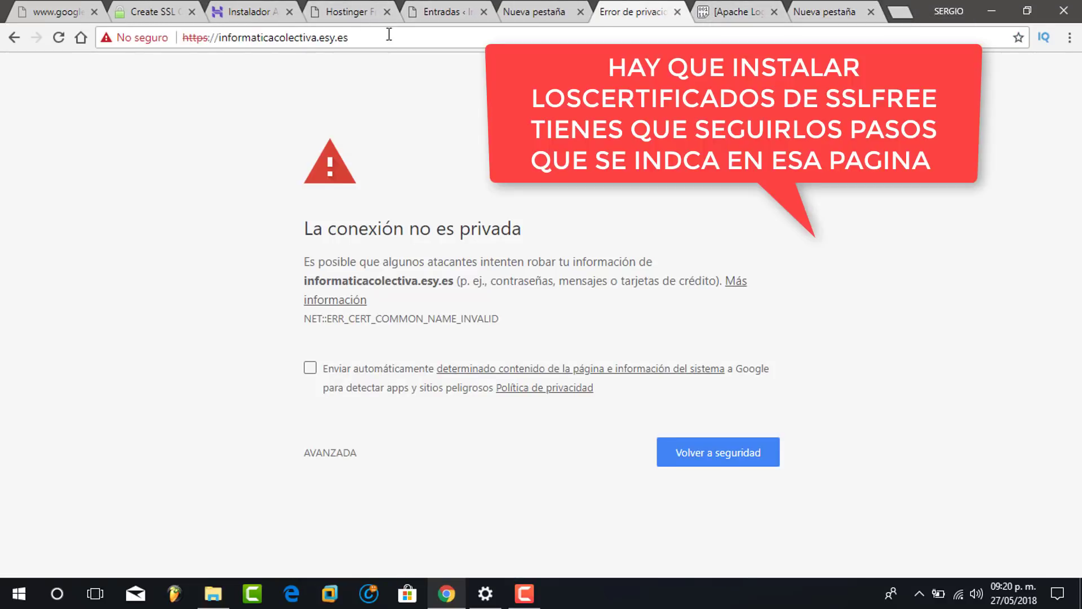
text(/)
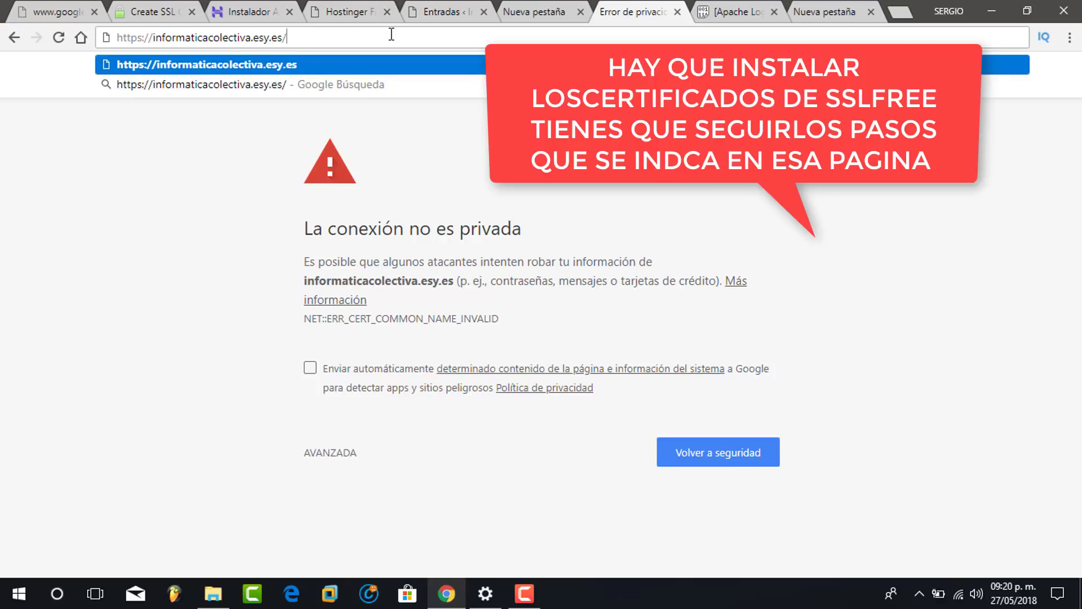
text(wp)
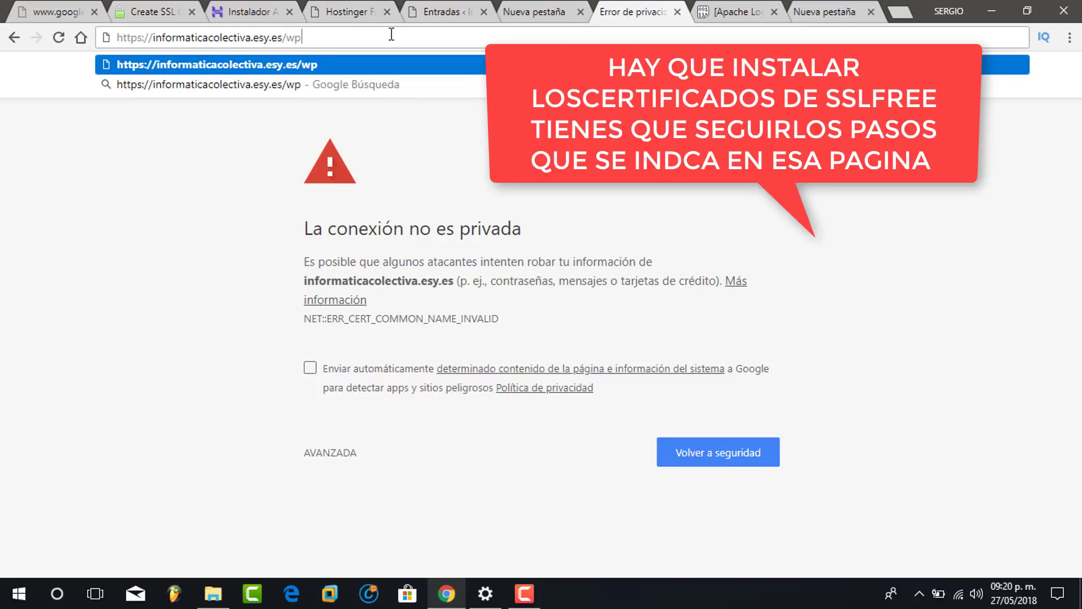
text(-admin)
key(Return)
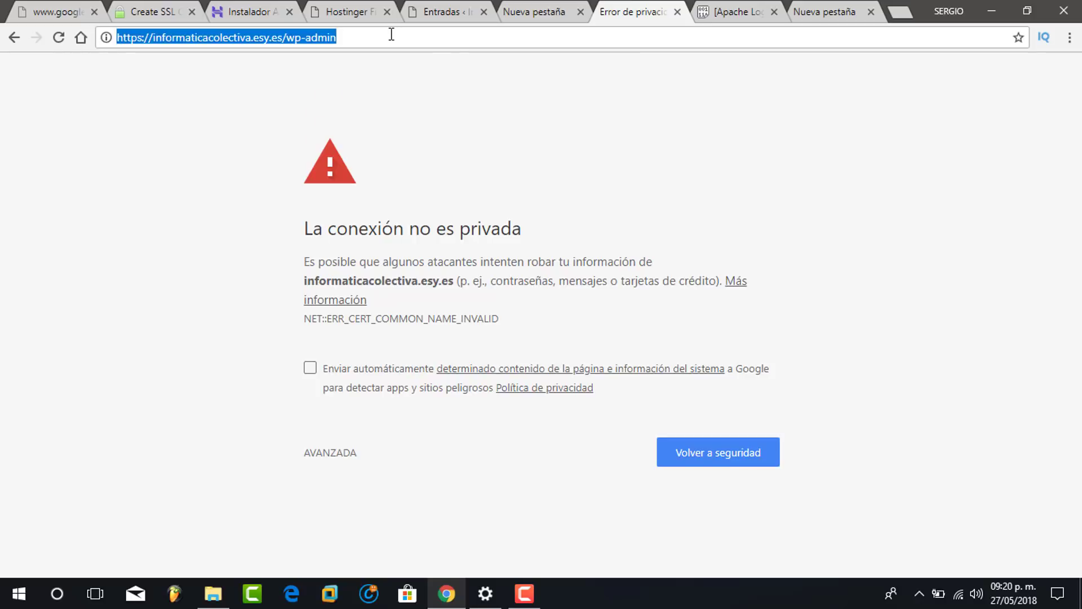
- Proceed past the certificate warning via AVANZADA and 'Continuar a … (no seguro)'
click(438, 38)
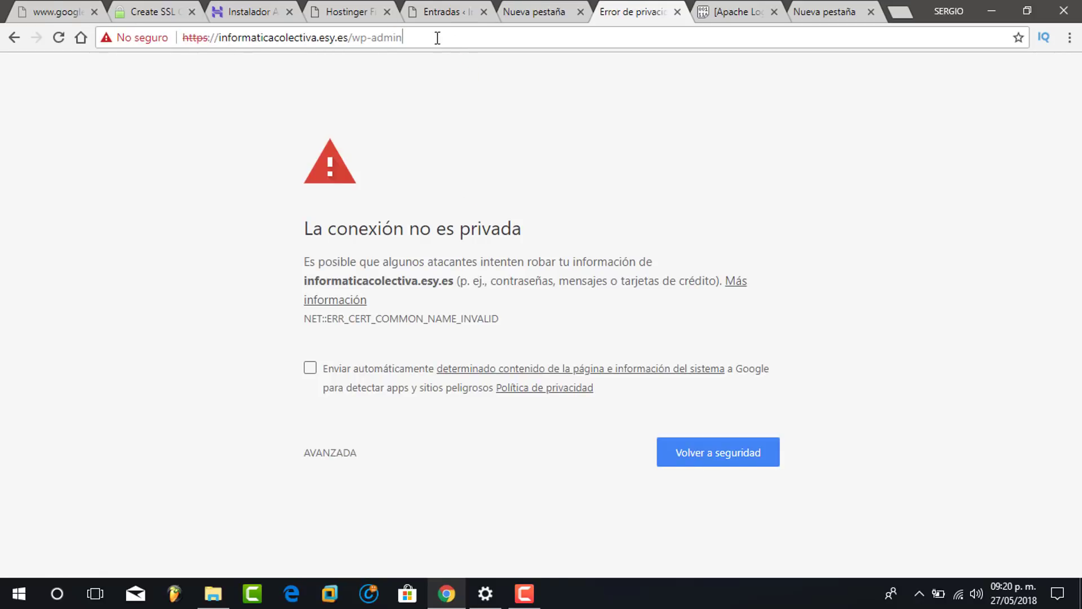
click(333, 457)
scroll(1052, 379, down, 1)
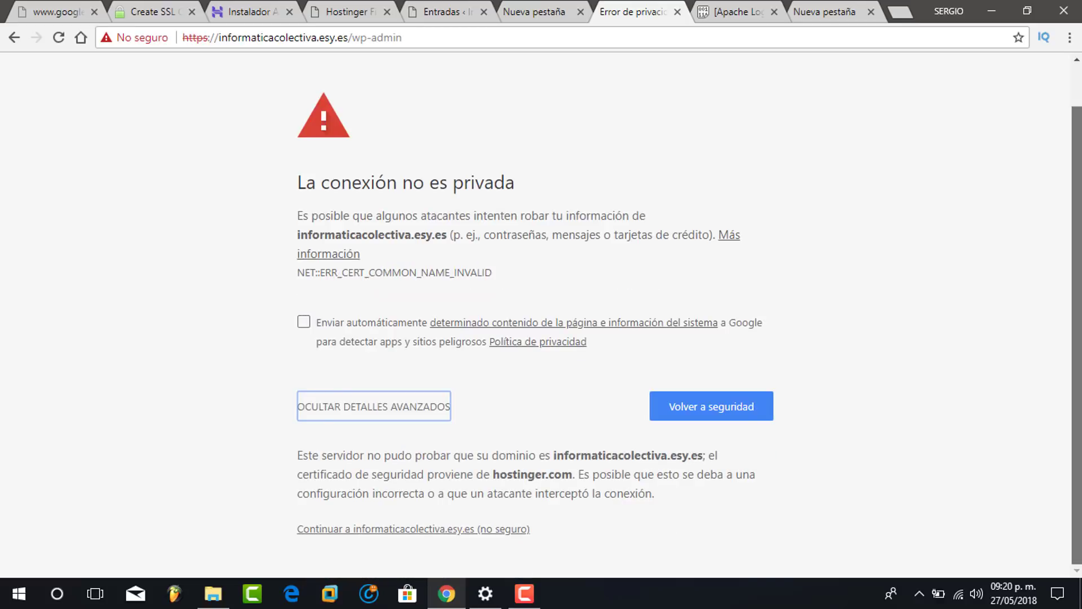
click(448, 532)
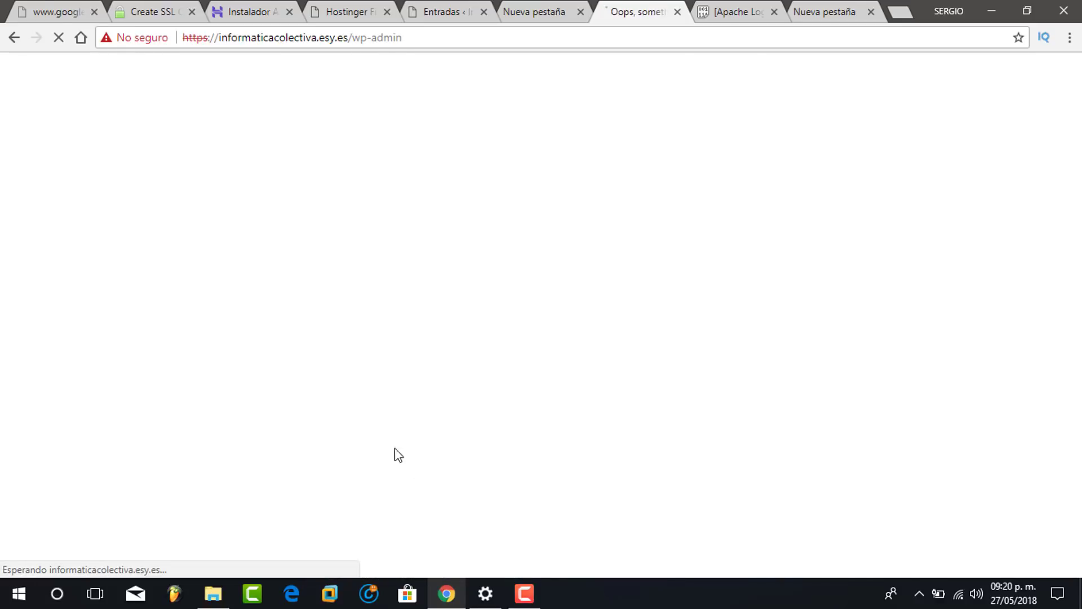
- Reload the wp-admin address, which still returns the 404 error
click(431, 37)
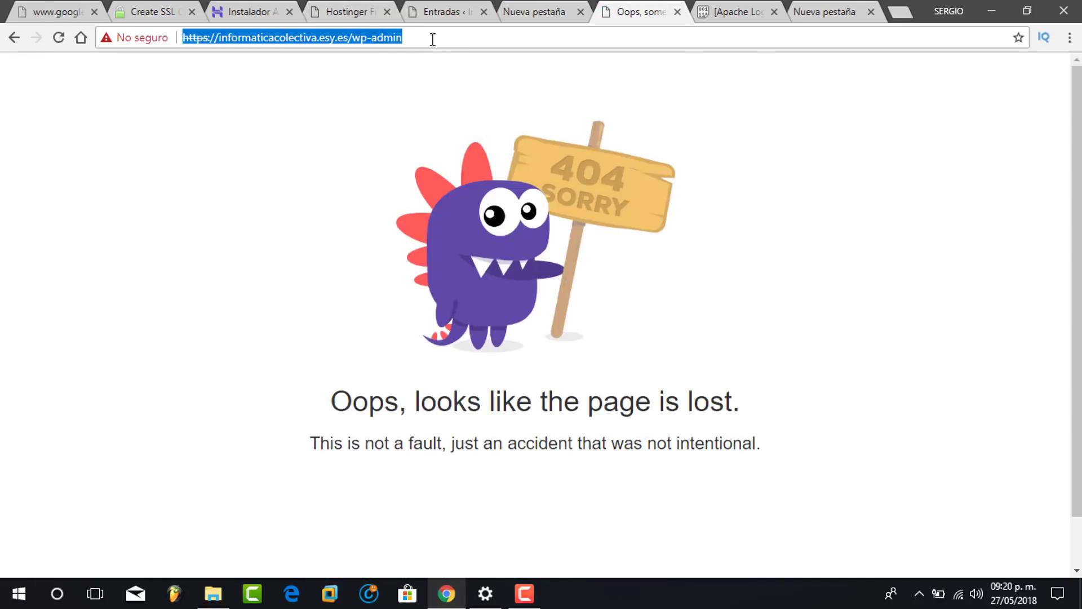
click(431, 38)
key(BackSpace)
key(BackSpace)
key(BackSpace)
key(BackSpace)
key(Down)
key(Return)
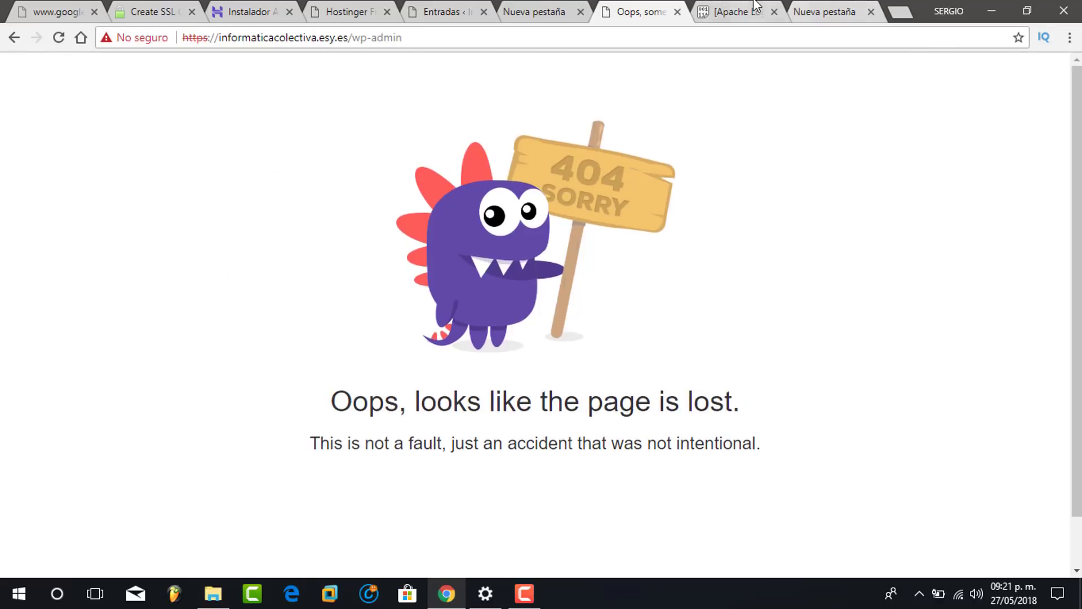
drag(219, 37, 180, 37)
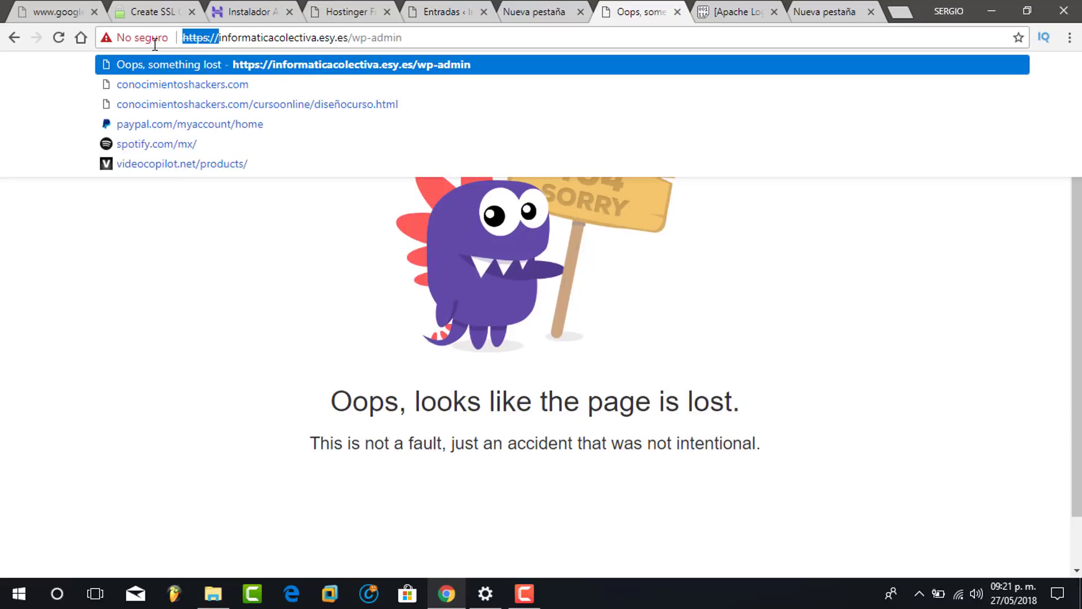
key(BackSpace)
key(Return)
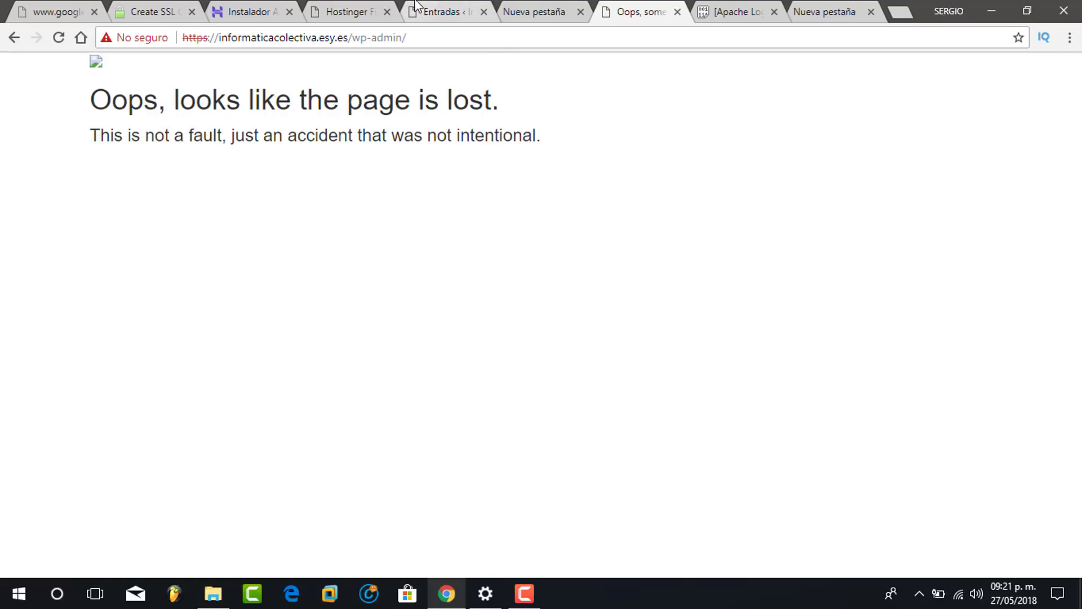
click(544, 7)
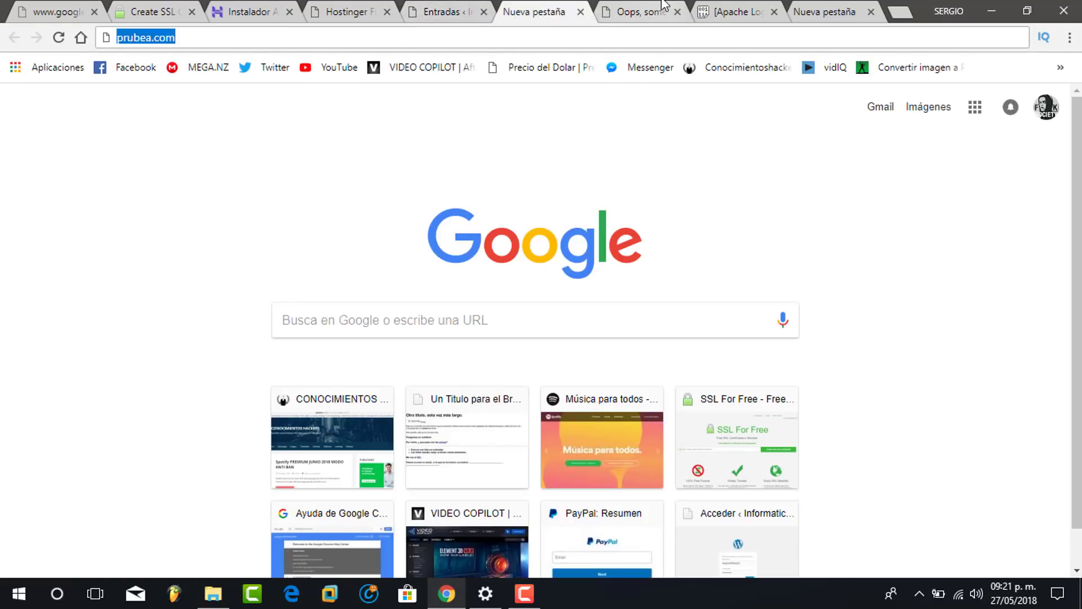
key(ctrl+Tab)
key(ctrl+Tab)
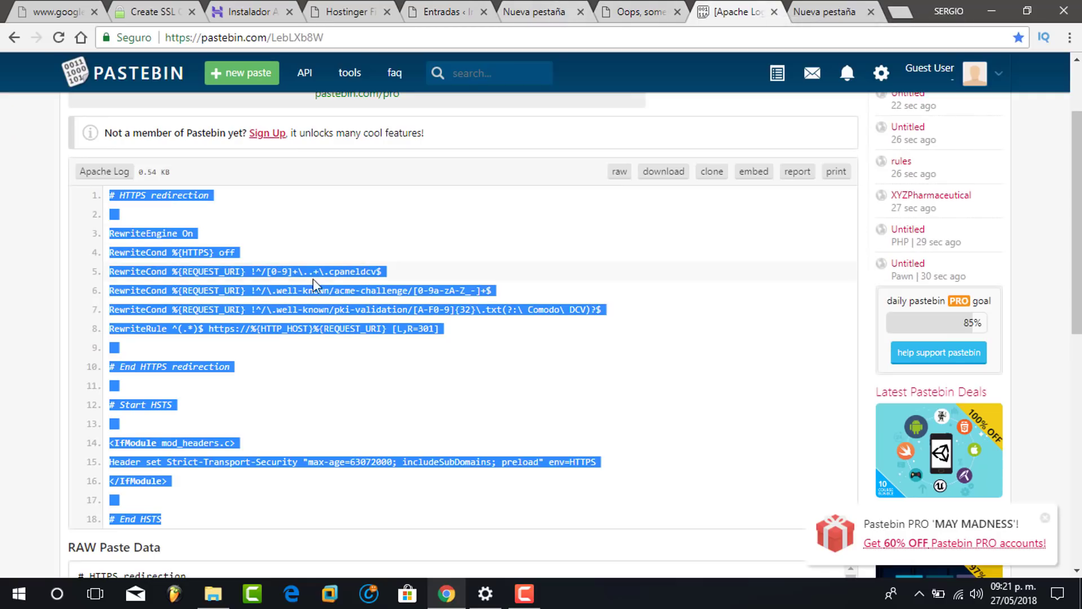
- Go to the Instalador Automático tab and open Administrador de Archivos in a new tab
click(451, 11)
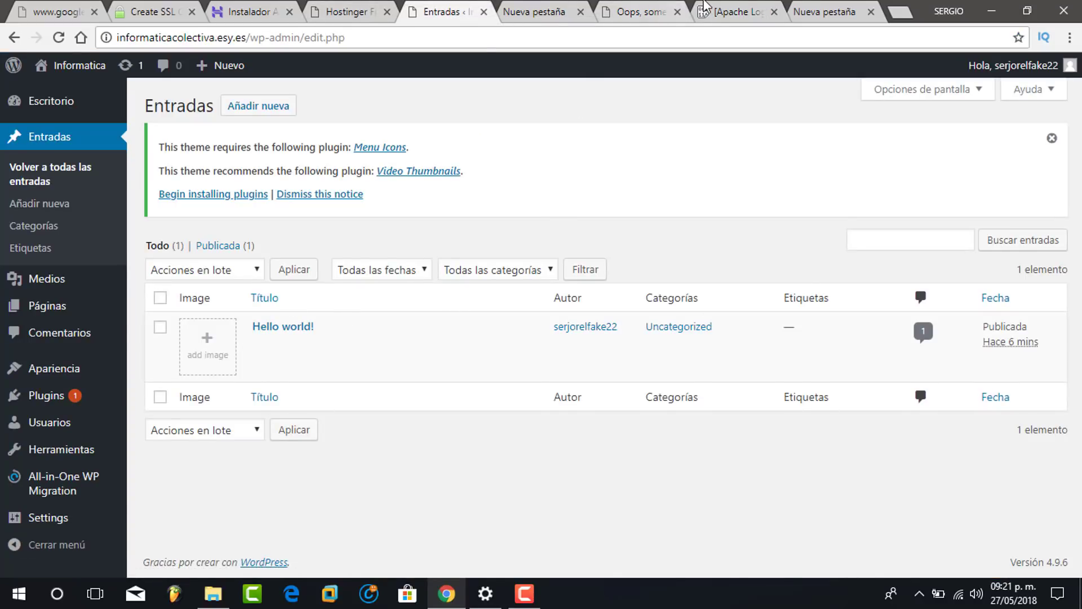
click(709, 8)
click(635, 9)
click(541, 9)
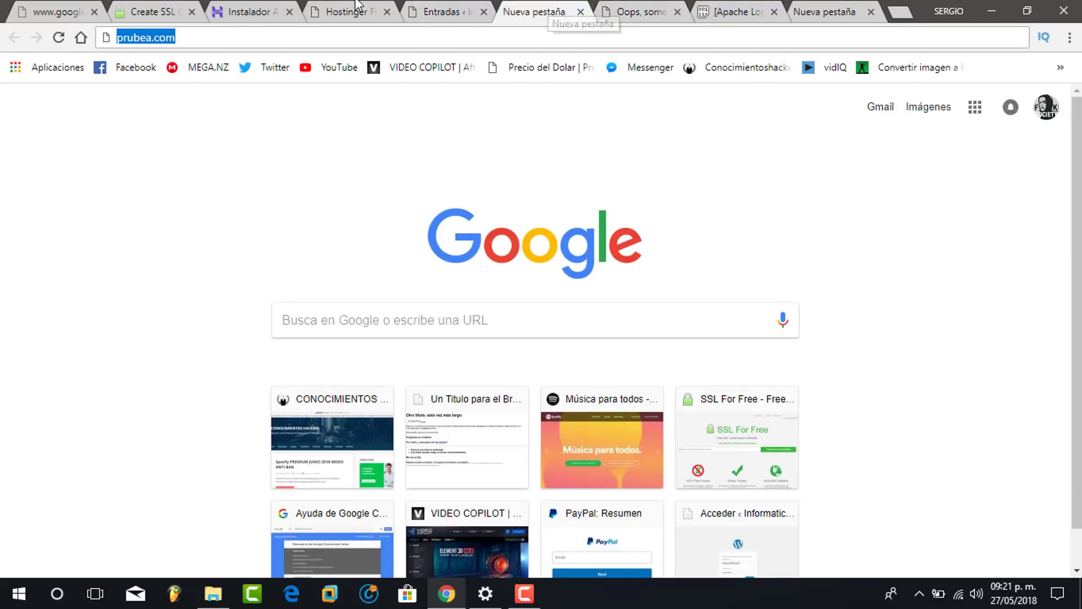
click(451, 10)
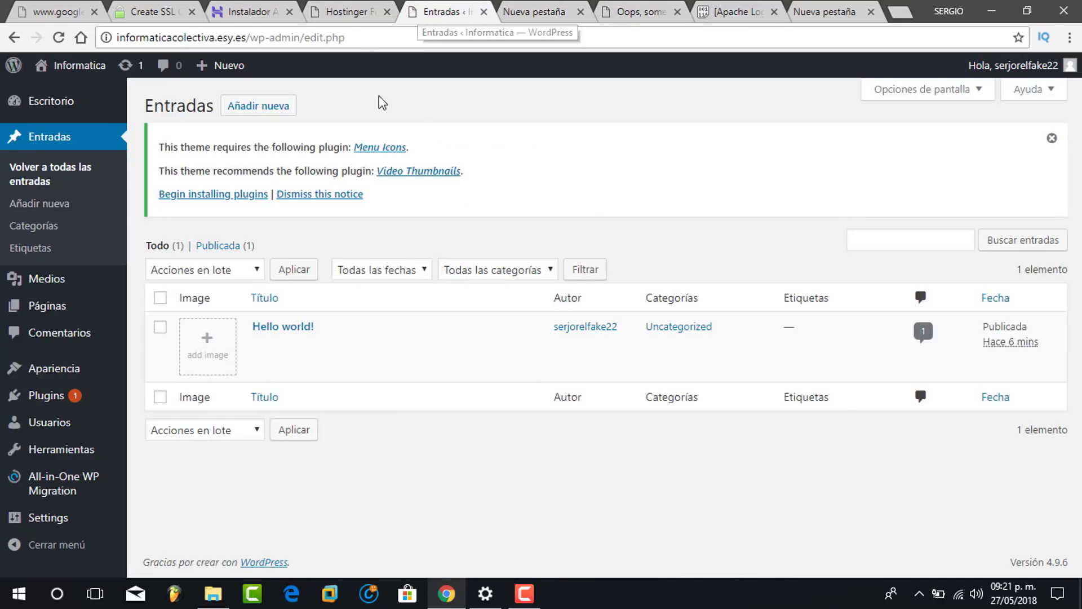
click(298, 9)
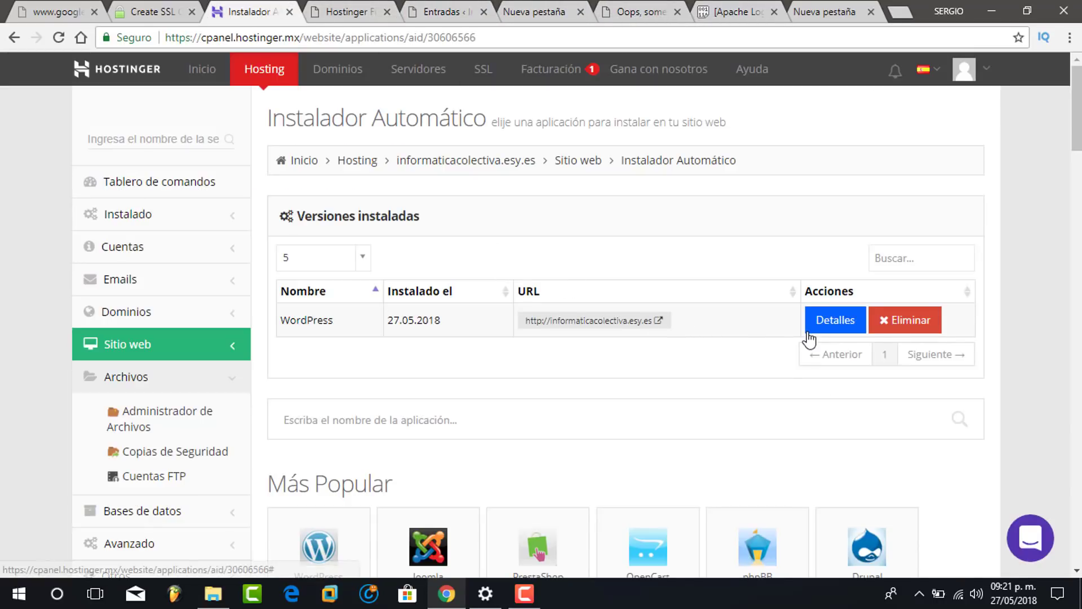
click(177, 411)
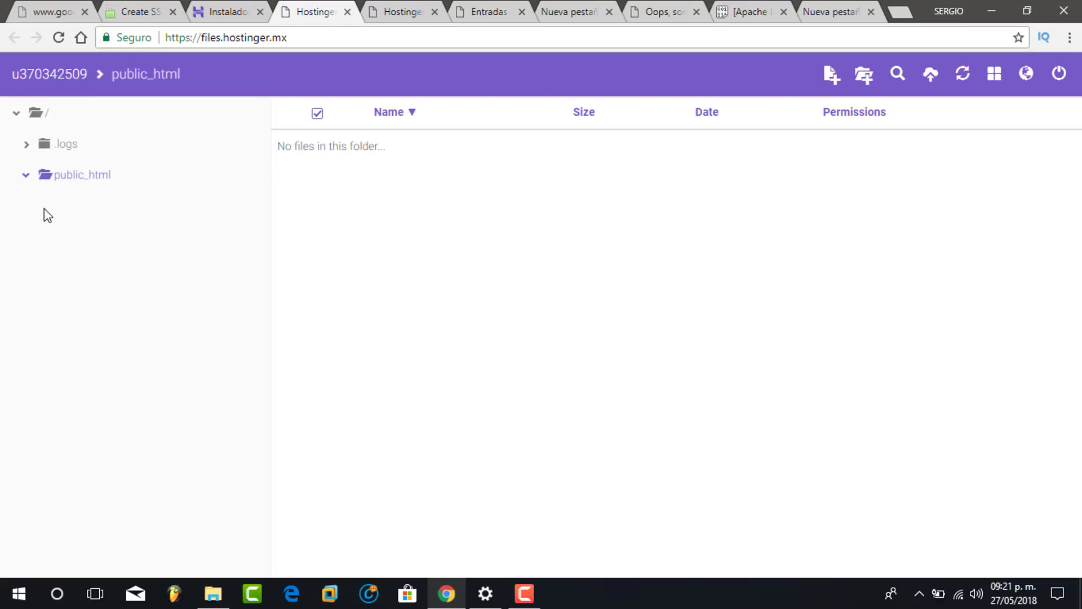
- Open public_html/.htaccess in the new file manager's editor
click(77, 177)
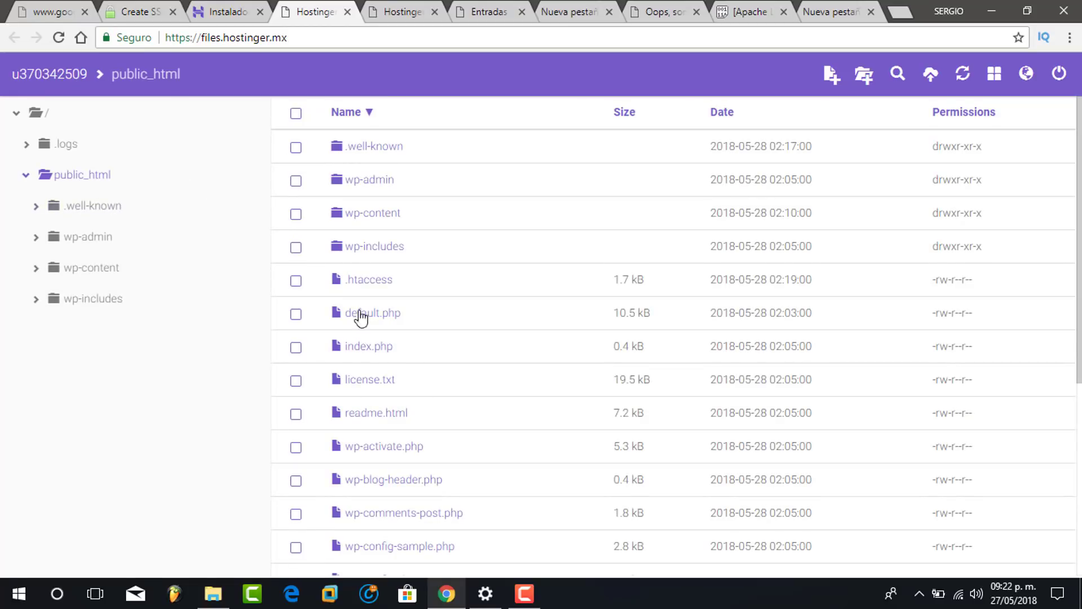
right_click(364, 282)
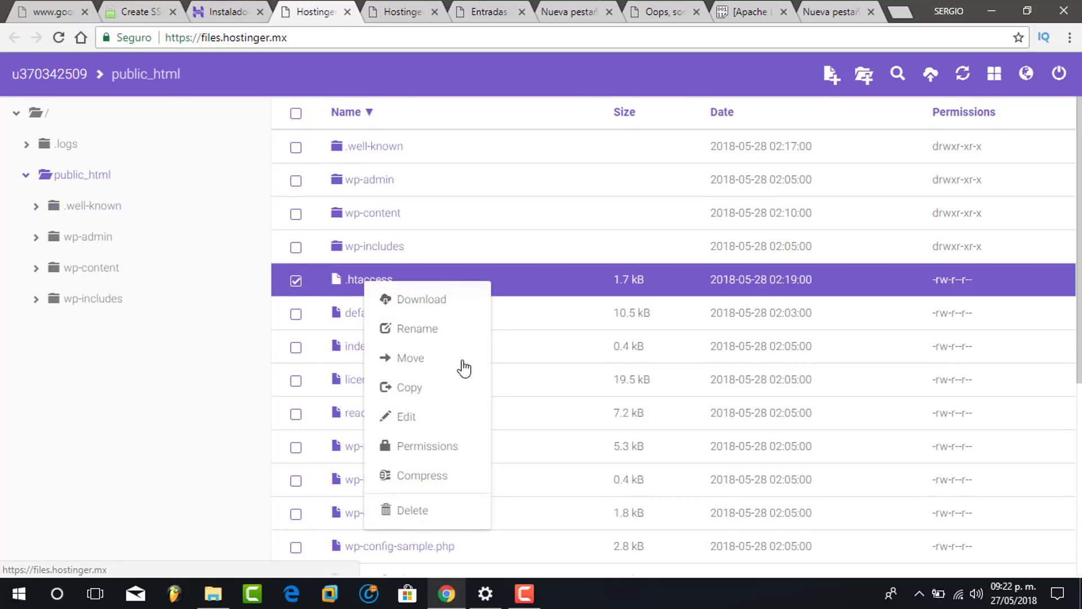
click(406, 416)
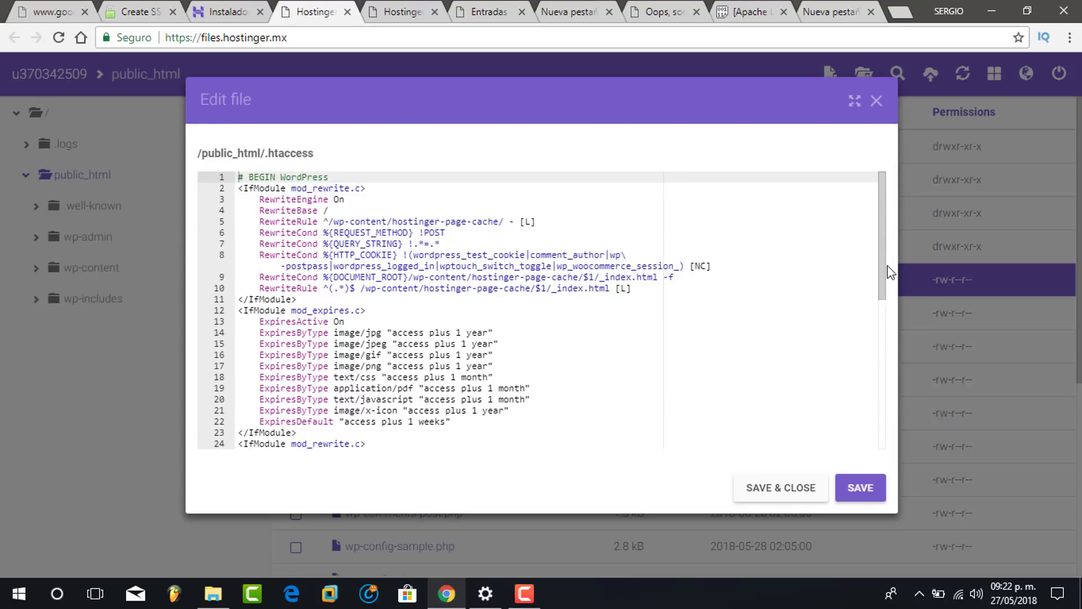
- Delete the HTTPS redirection and HSTS block, lines 33–52, and save .htaccess
drag(888, 273, 876, 424)
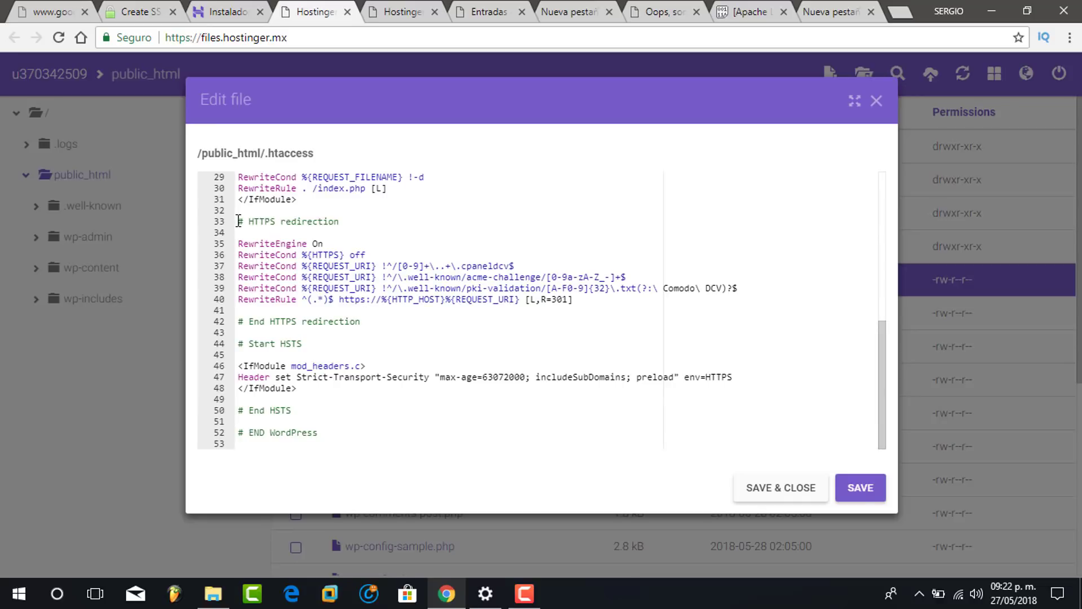
drag(239, 221, 453, 440)
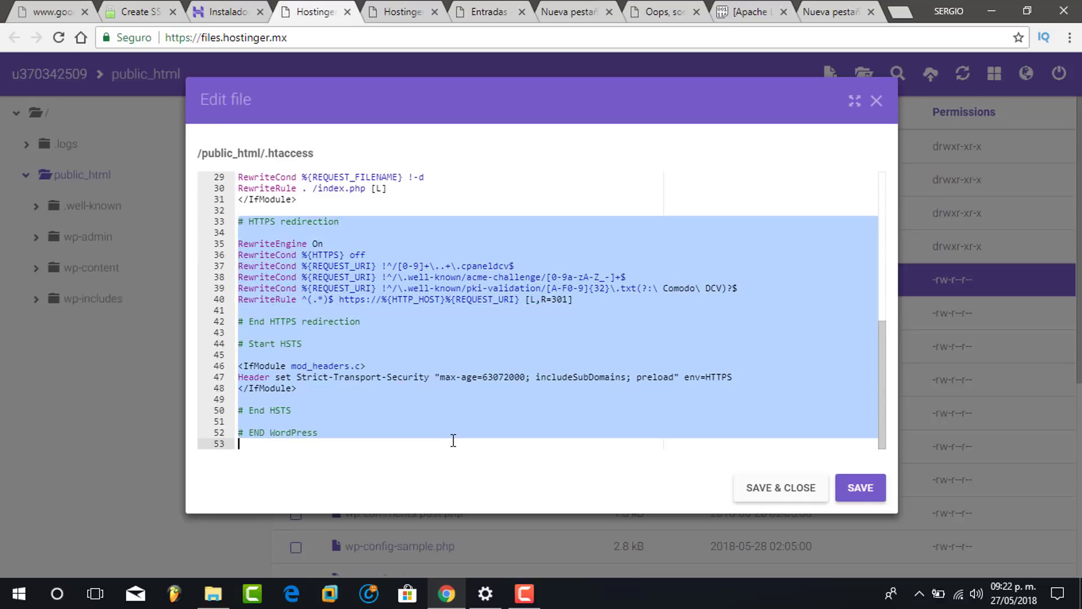
key(BackSpace)
click(838, 492)
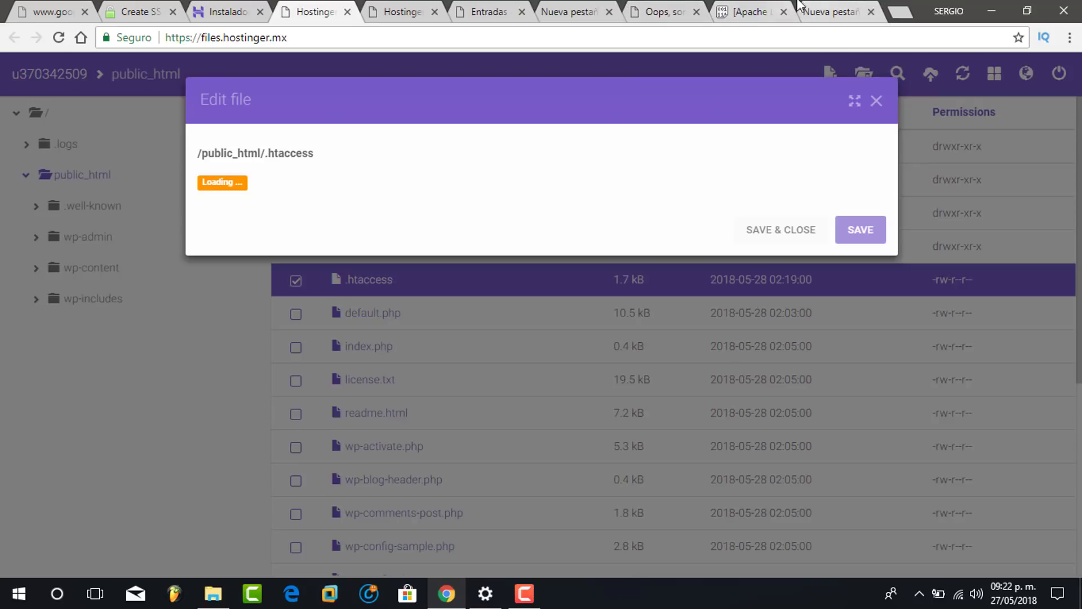
click(662, 11)
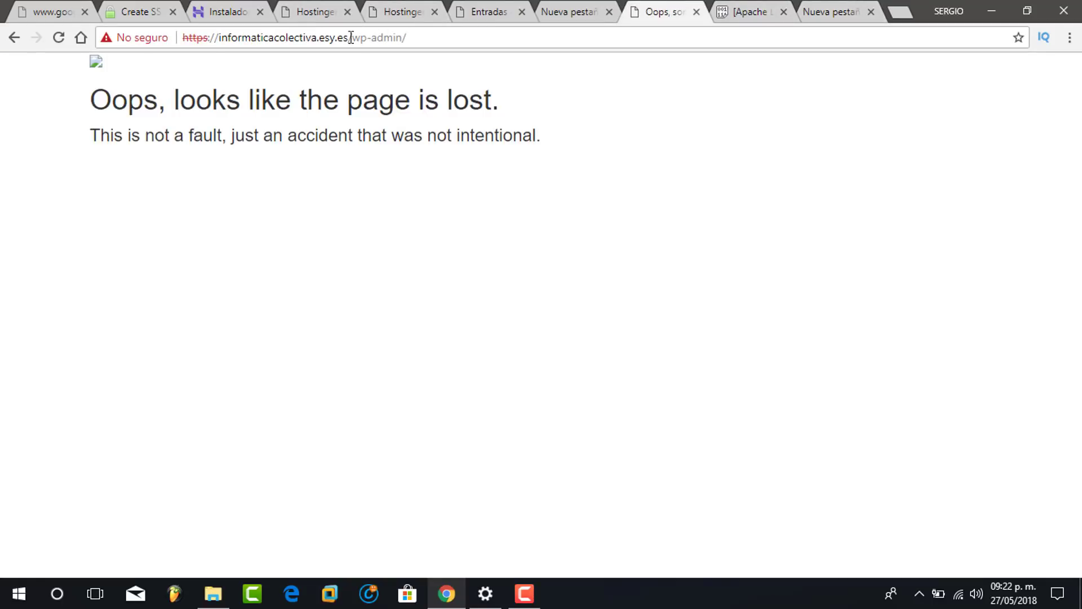
- Reload the wp-admin address with the https prefix removed
drag(216, 37, 153, 47)
key(BackSpace)
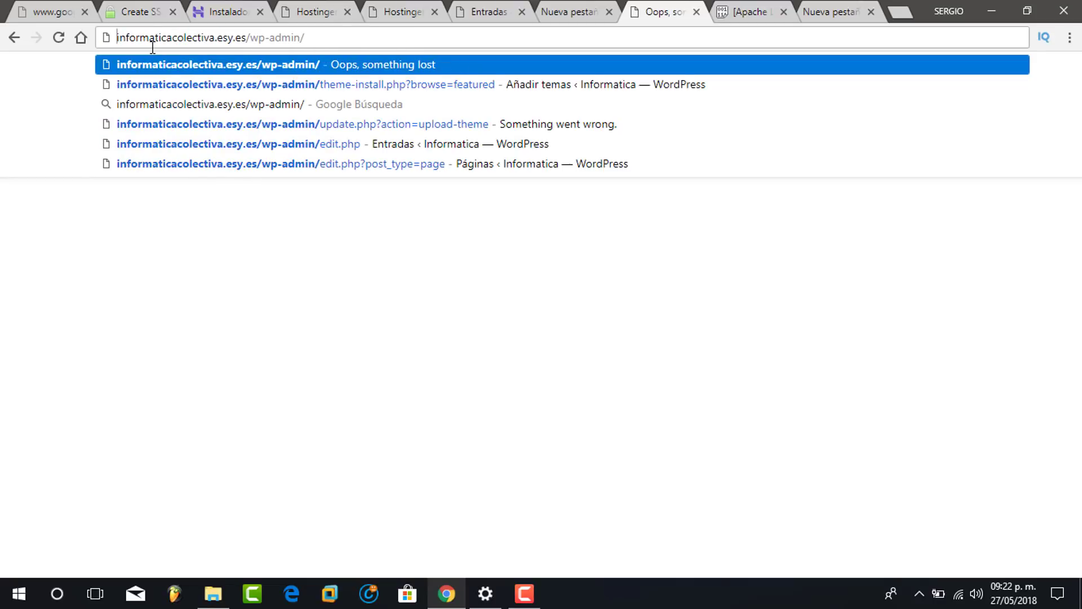
key(Return)
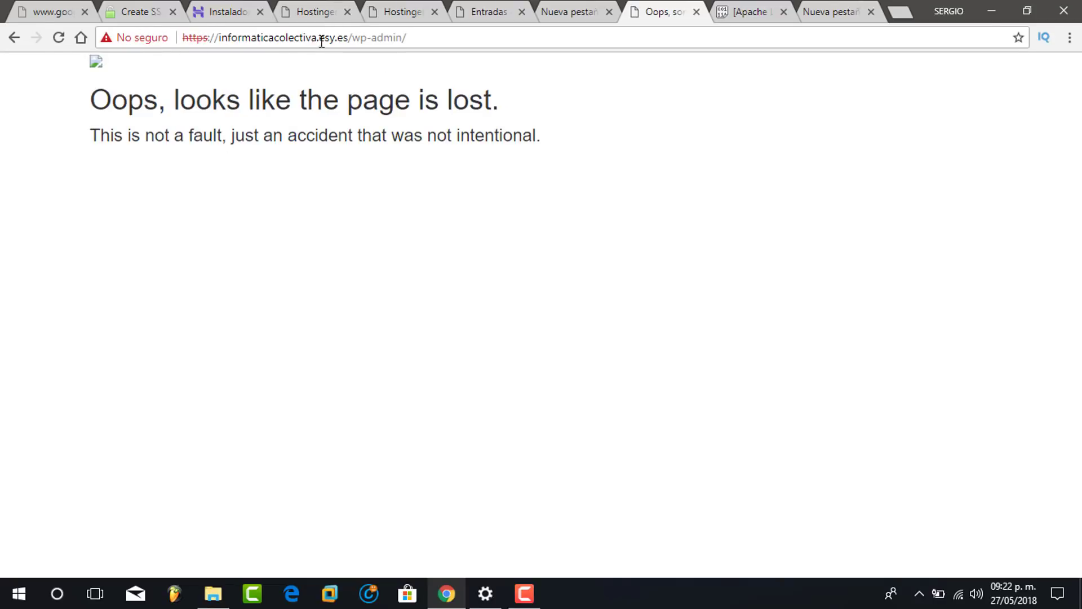
drag(223, 38, 170, 37)
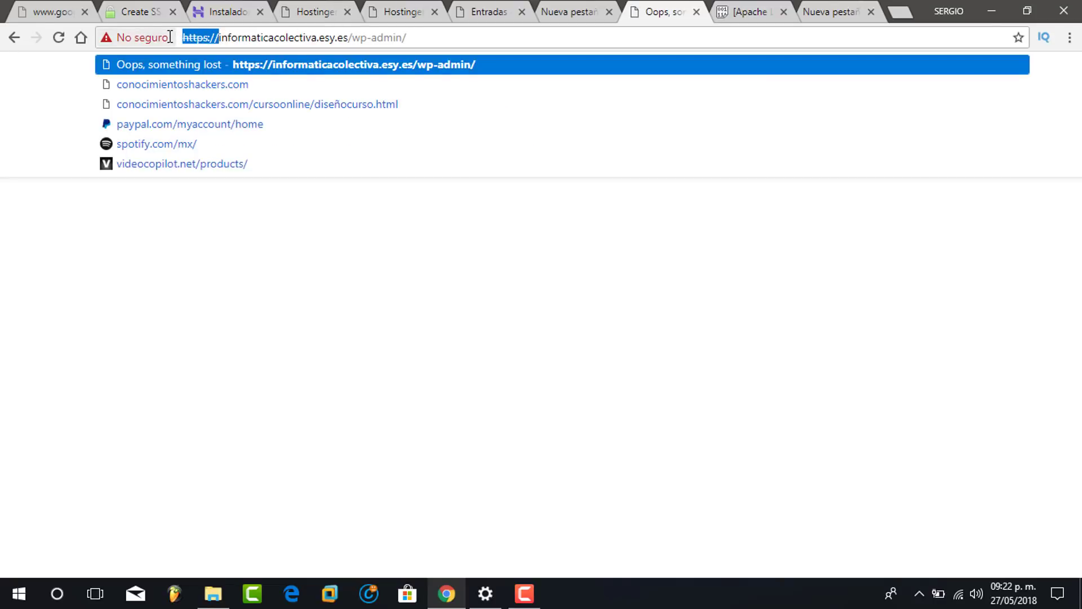
key(Return)
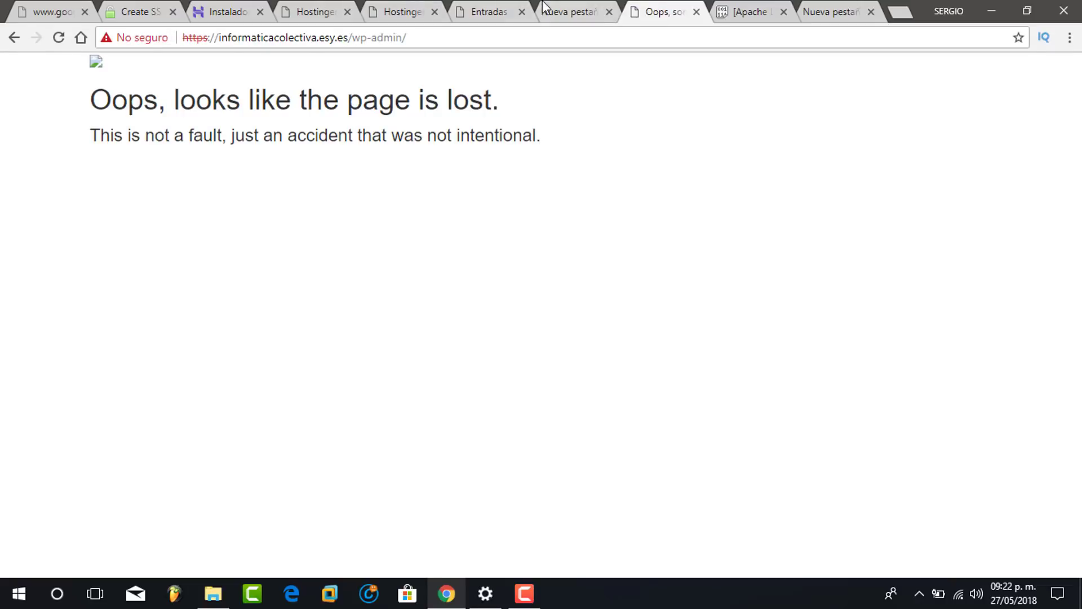
- Cycle through all open tabs and return to the Hostinger file manager
click(542, 6)
click(496, 7)
click(241, 7)
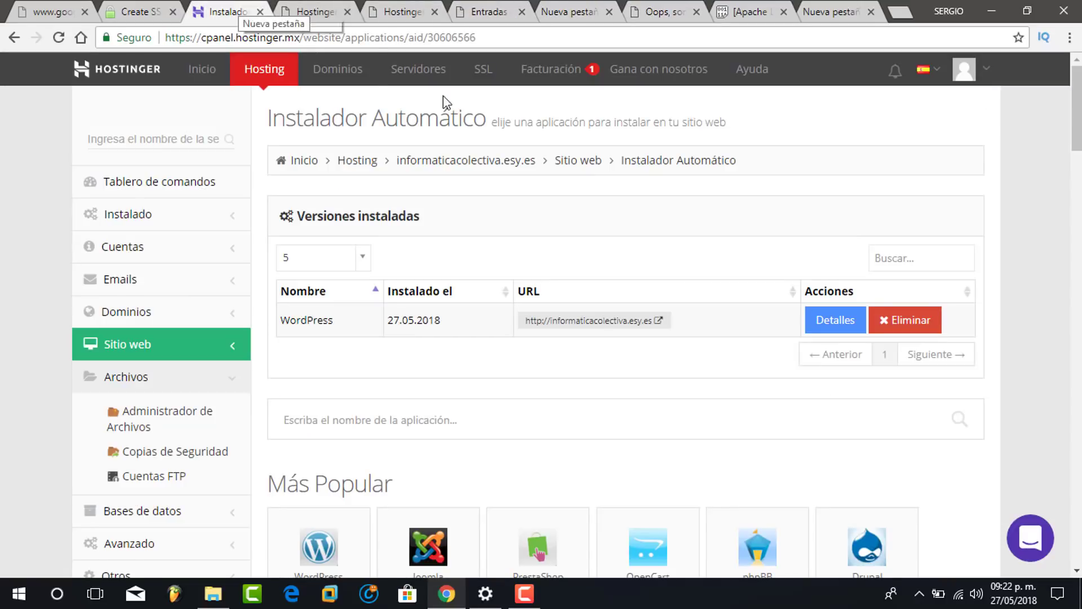
key(ctrl+Tab)
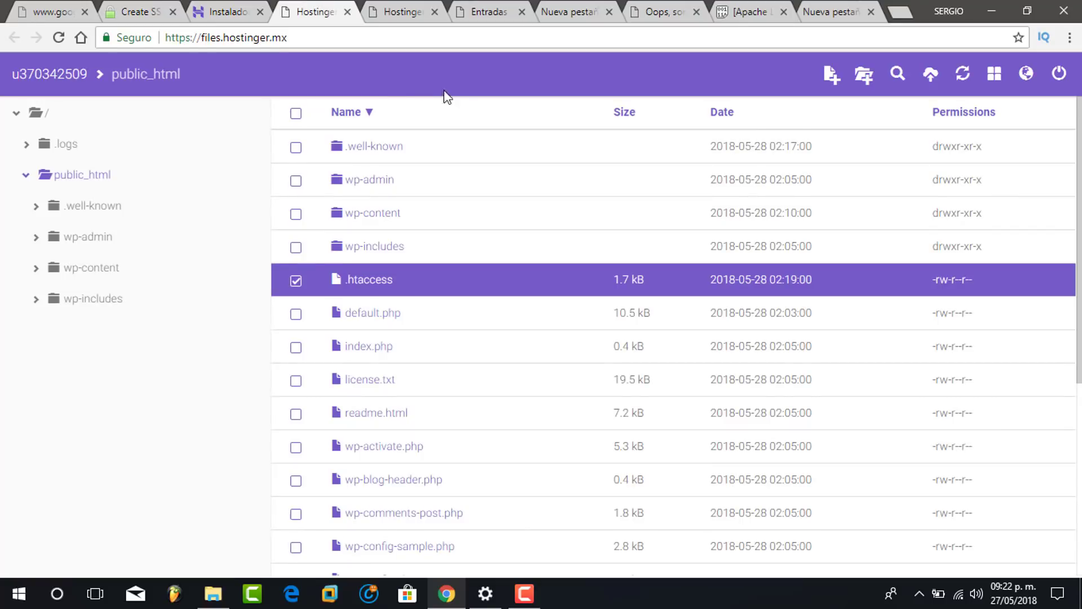
click(486, 9)
click(576, 10)
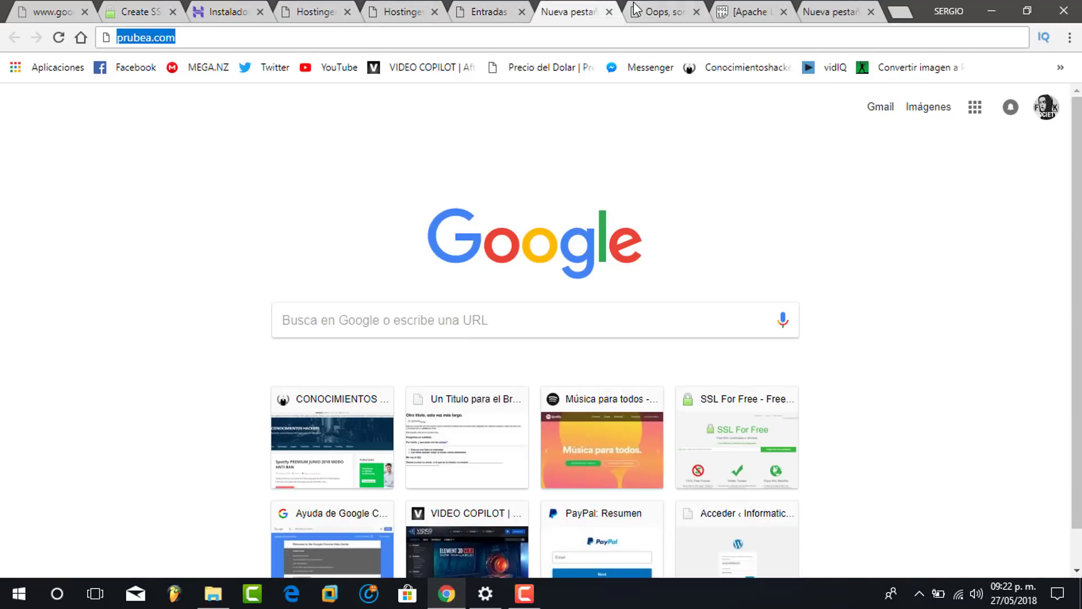
click(635, 8)
click(753, 9)
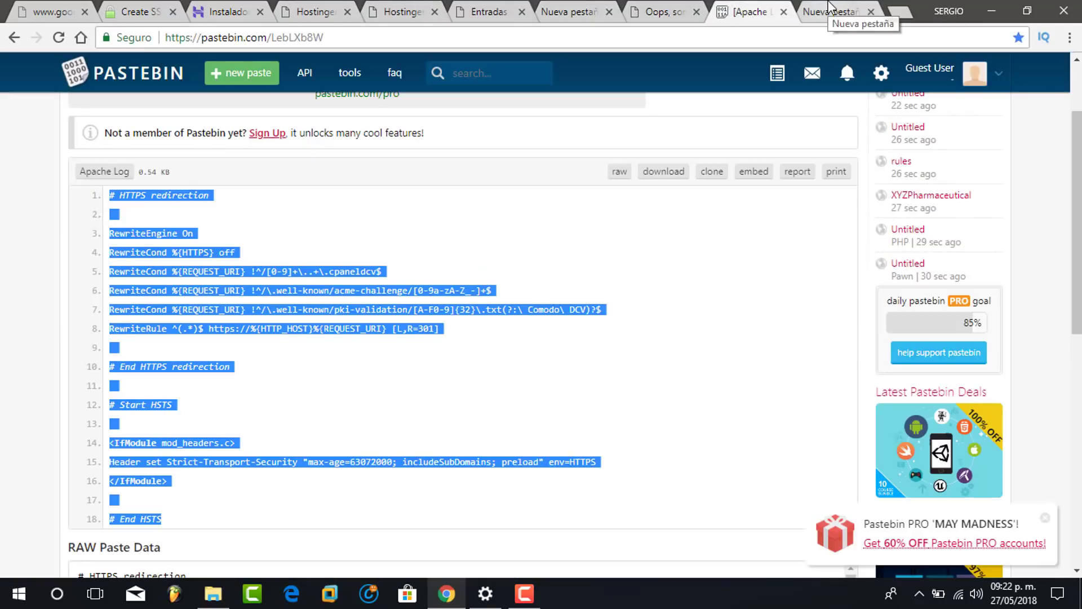
click(828, 6)
click(309, 7)
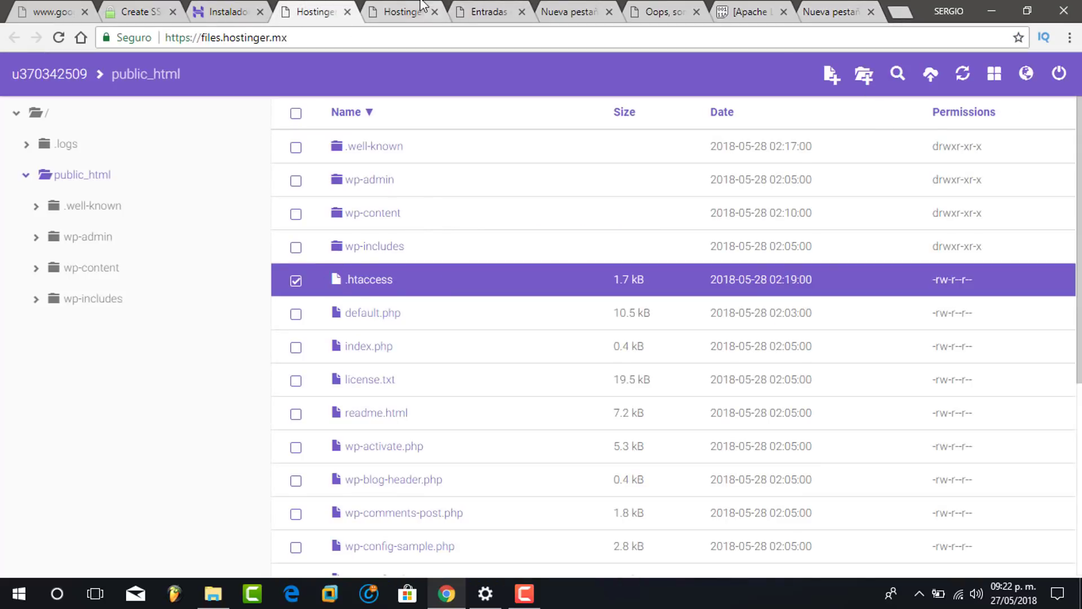
- Open the site's home page from Instalador Automático, then select .well-known in the second file manager
click(224, 11)
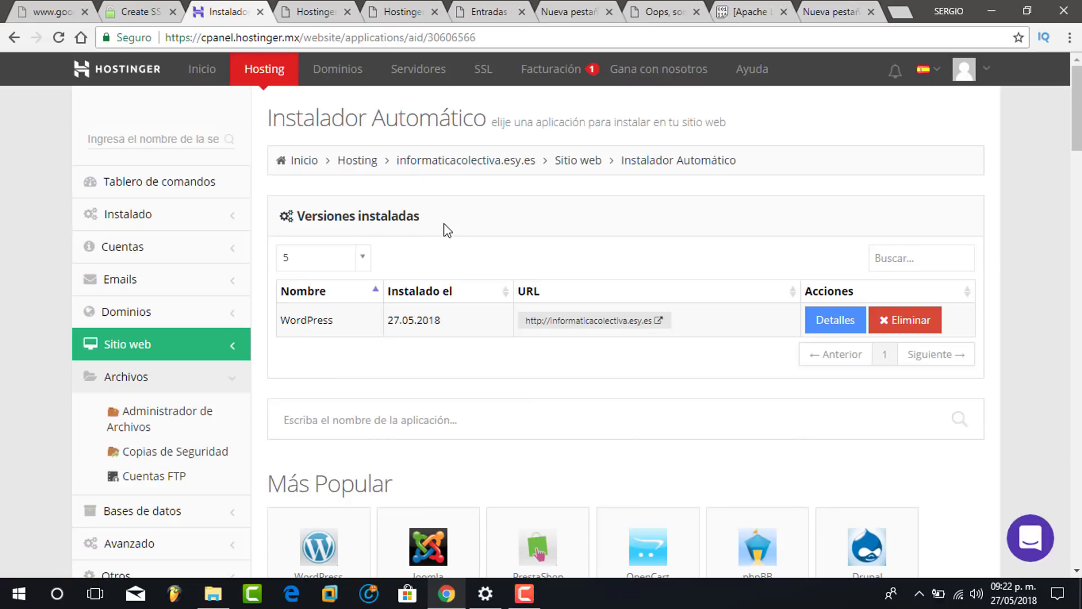
click(545, 320)
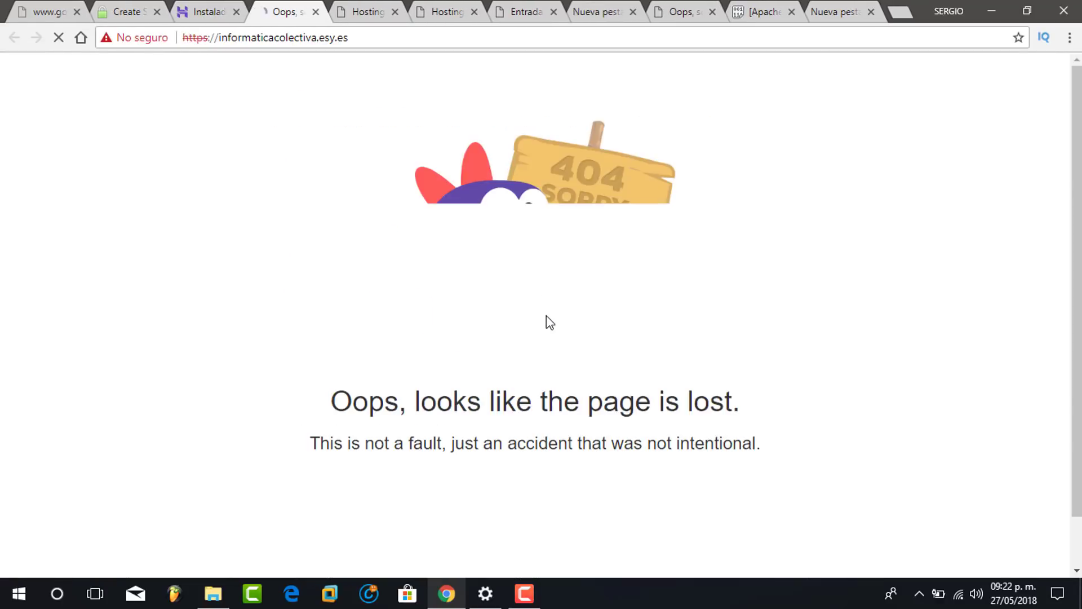
click(445, 12)
click(371, 148)
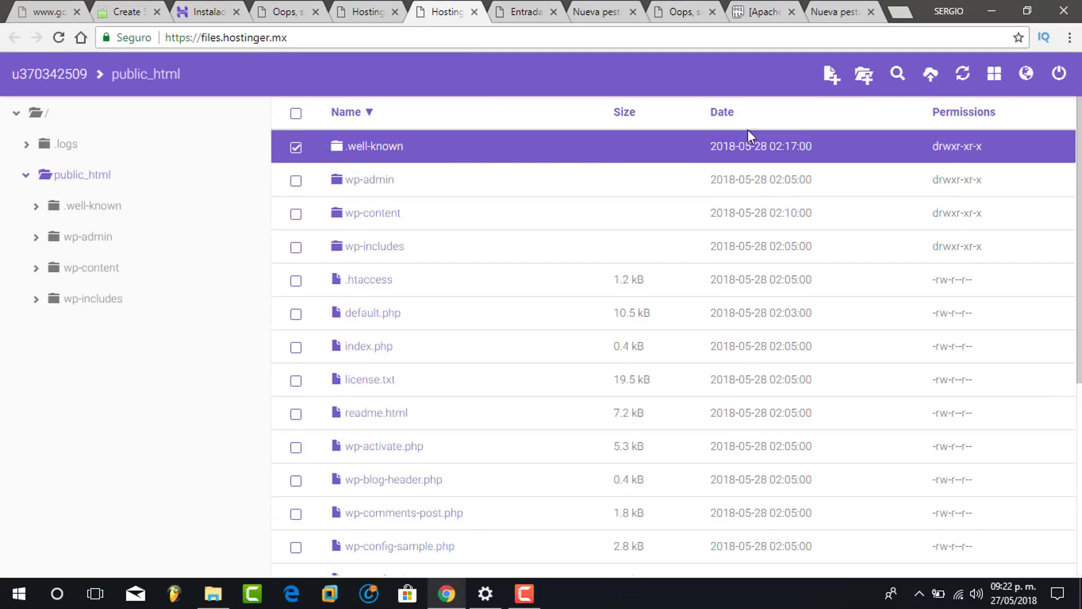
- Remove the .well-known folder from public_html, confirming the deletion, then return to the 404 tab
right_click(385, 151)
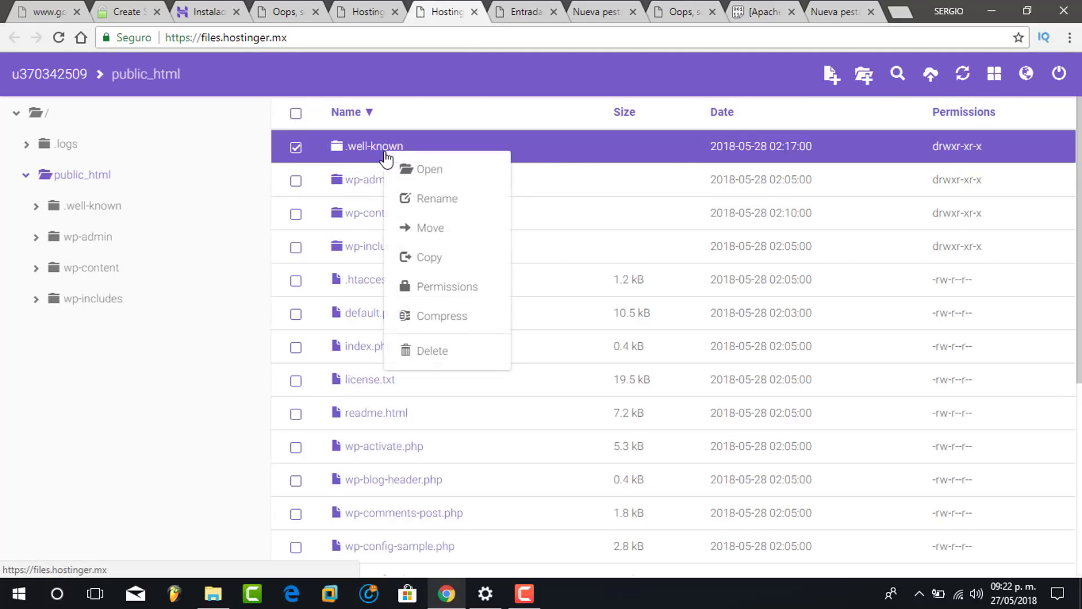
click(431, 349)
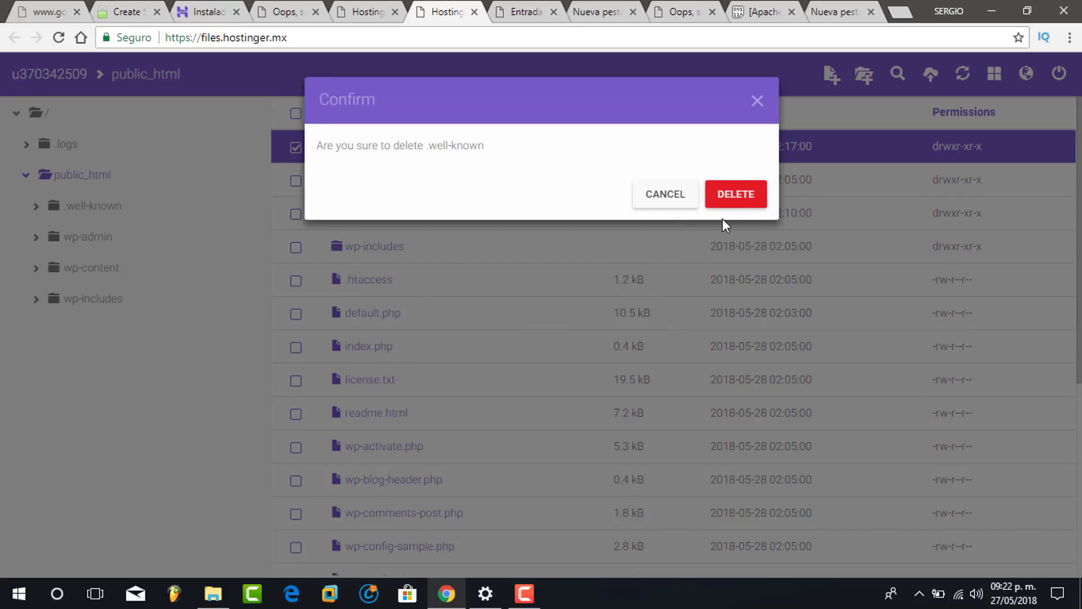
click(737, 204)
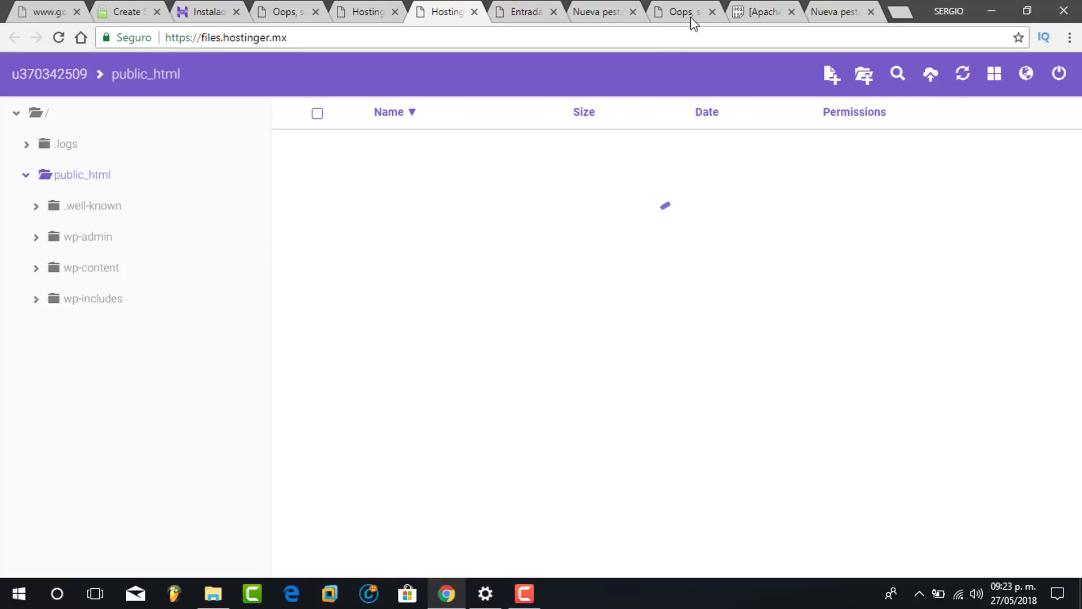
click(283, 16)
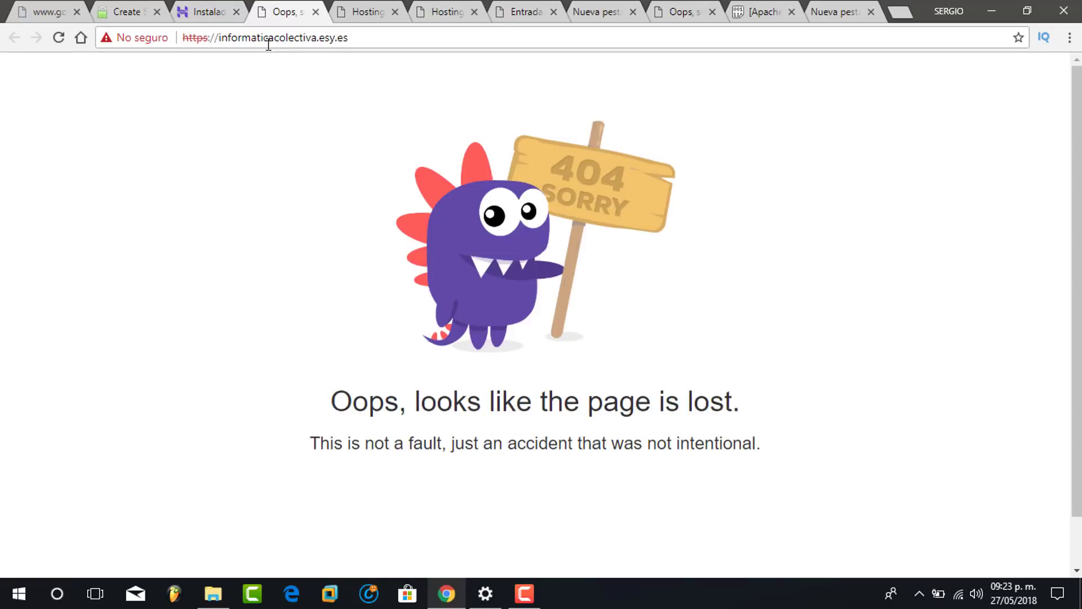
drag(220, 39, 179, 40)
key(BackSpace)
key(Return)
click(1008, 532)
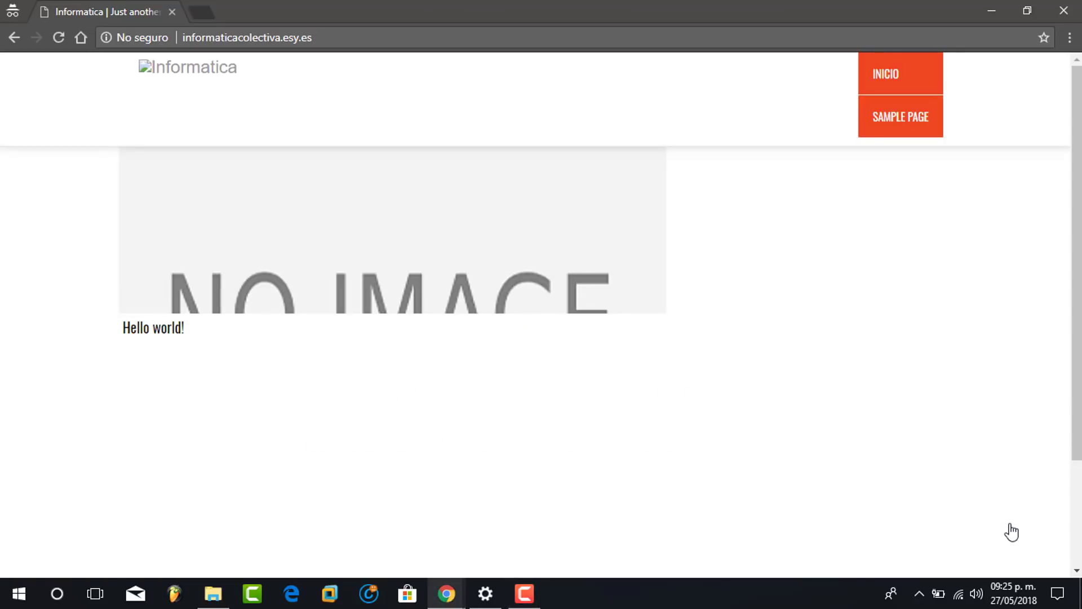
- Load the site's plain http address in the blank tab of the main window
click(991, 5)
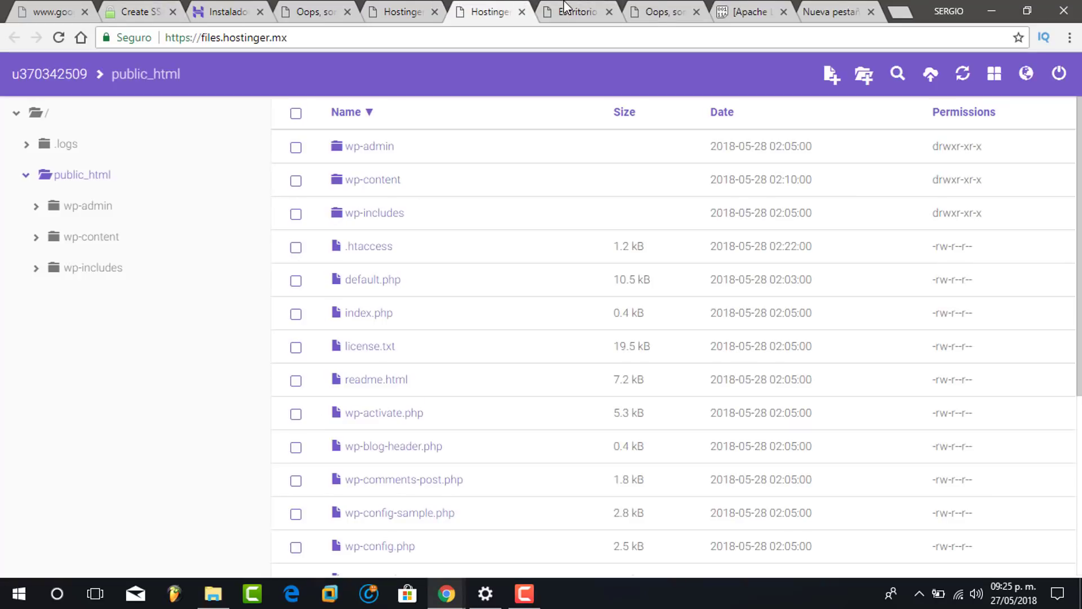
click(565, 6)
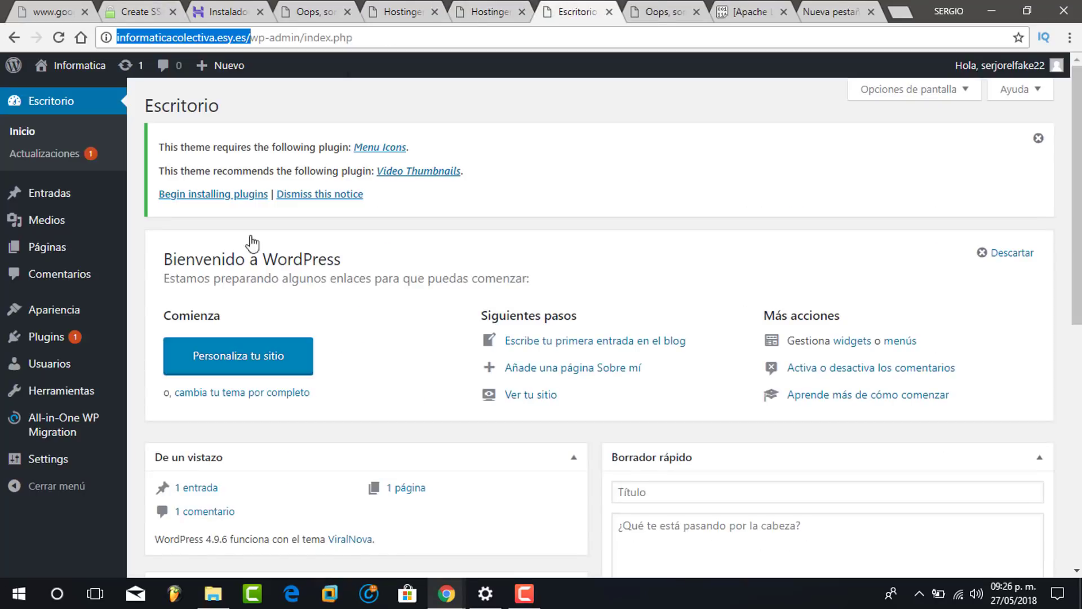
click(861, 7)
text(http://informaticacolectiva.esy.es/)
key(Return)
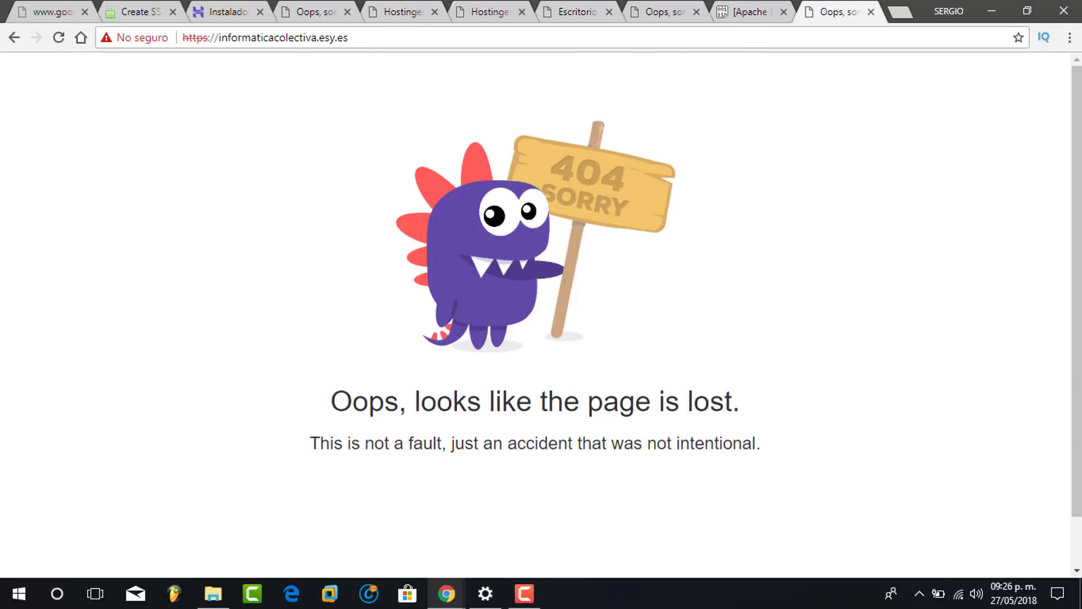
- Reload the site in the private window and check its No seguro connection info
click(991, 11)
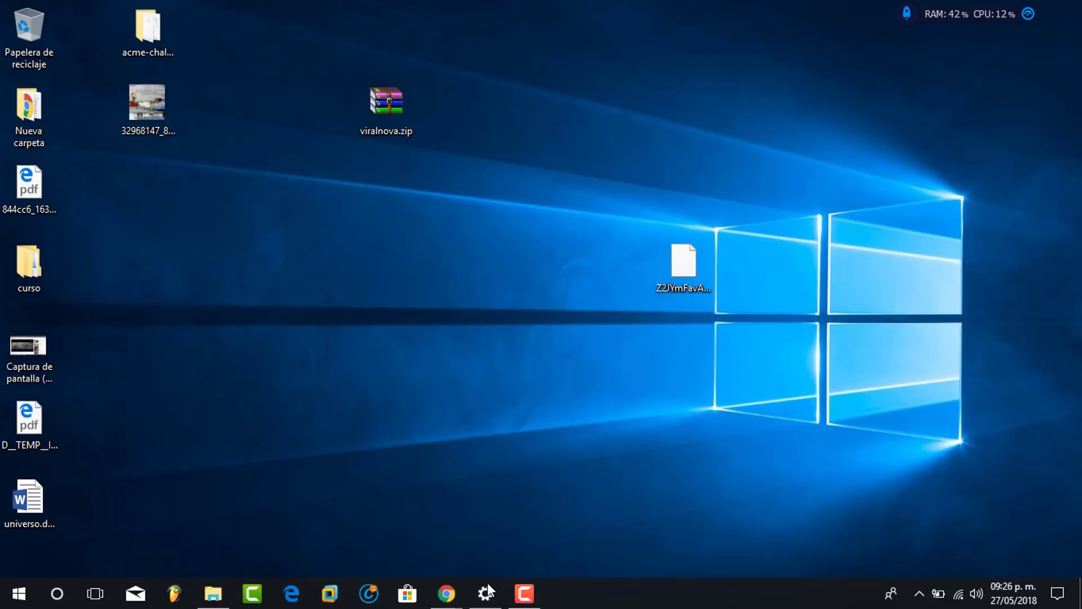
click(516, 513)
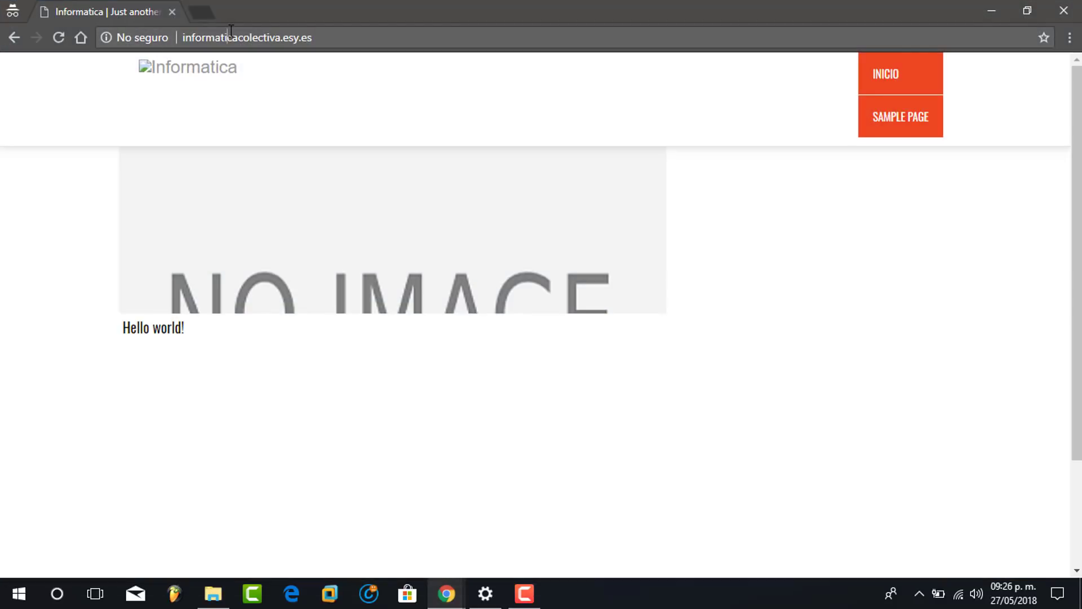
key(Return)
click(150, 39)
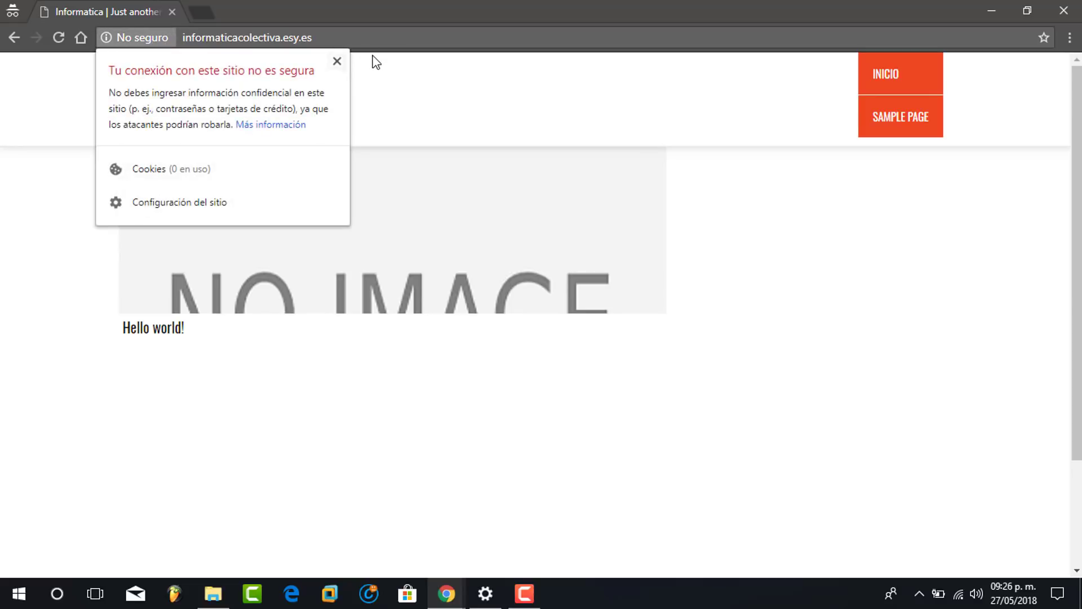
- Go back to the Hostinger tab editing /public_html/.htaccess
click(995, 8)
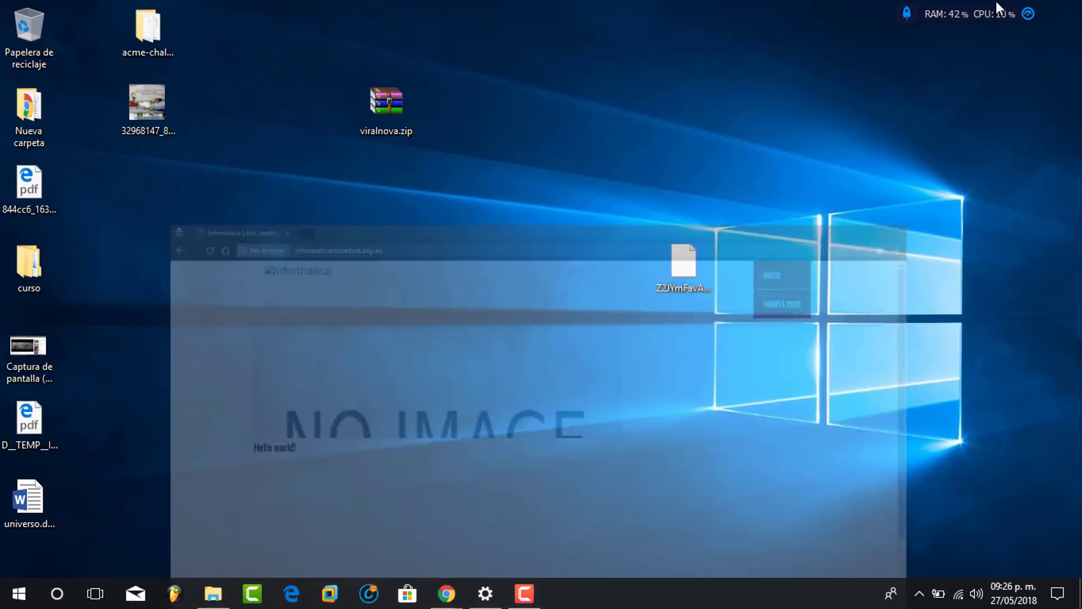
mouse_move(446, 597)
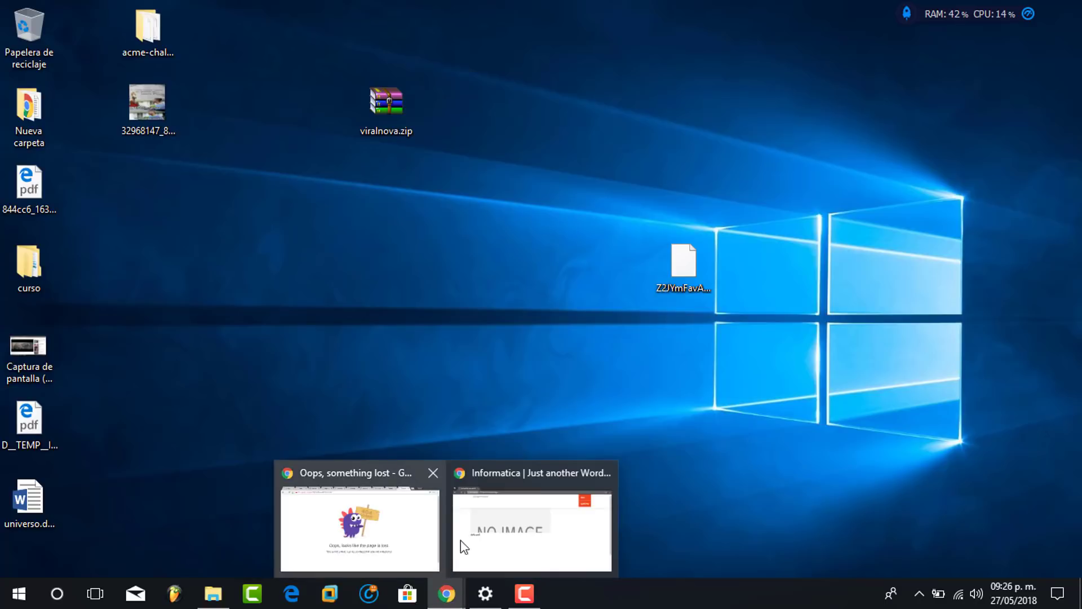
click(525, 524)
click(421, 544)
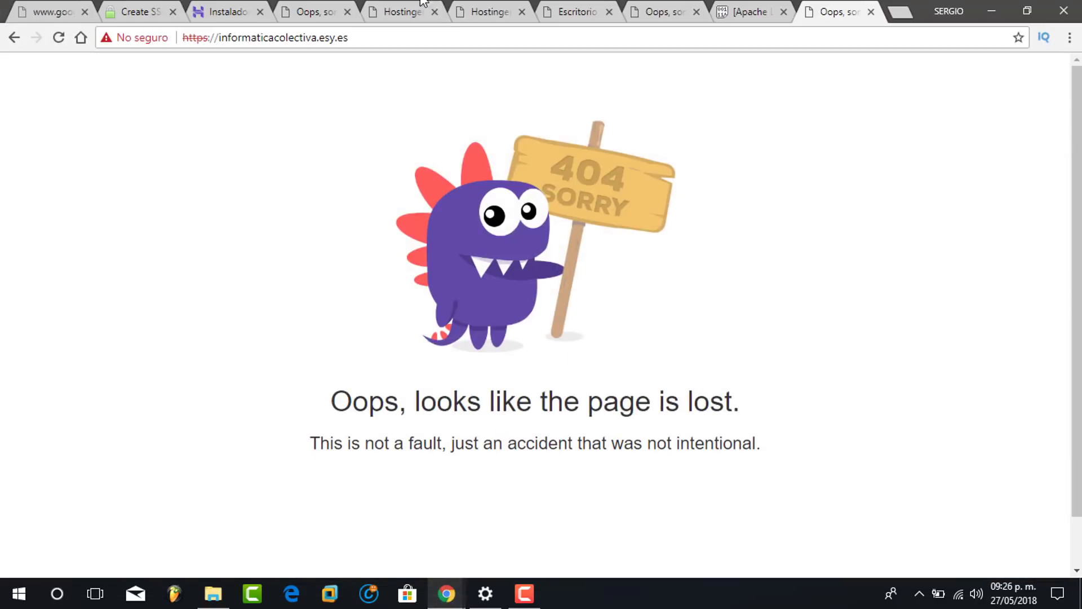
click(403, 12)
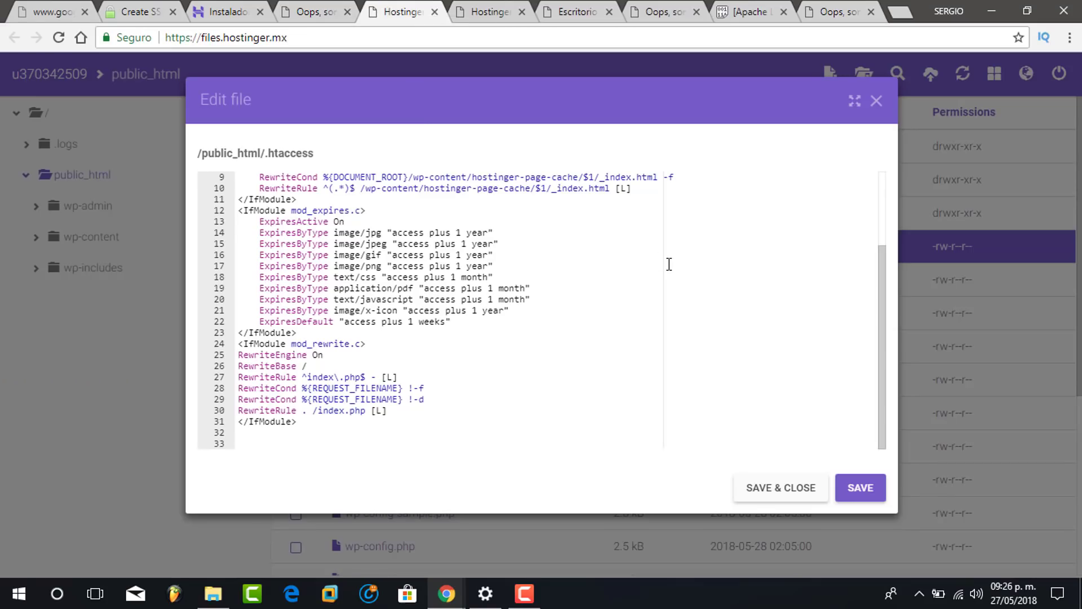
- Cycle through the open tabs and settle on the WordPress dashboard
click(307, 10)
click(496, 9)
click(575, 10)
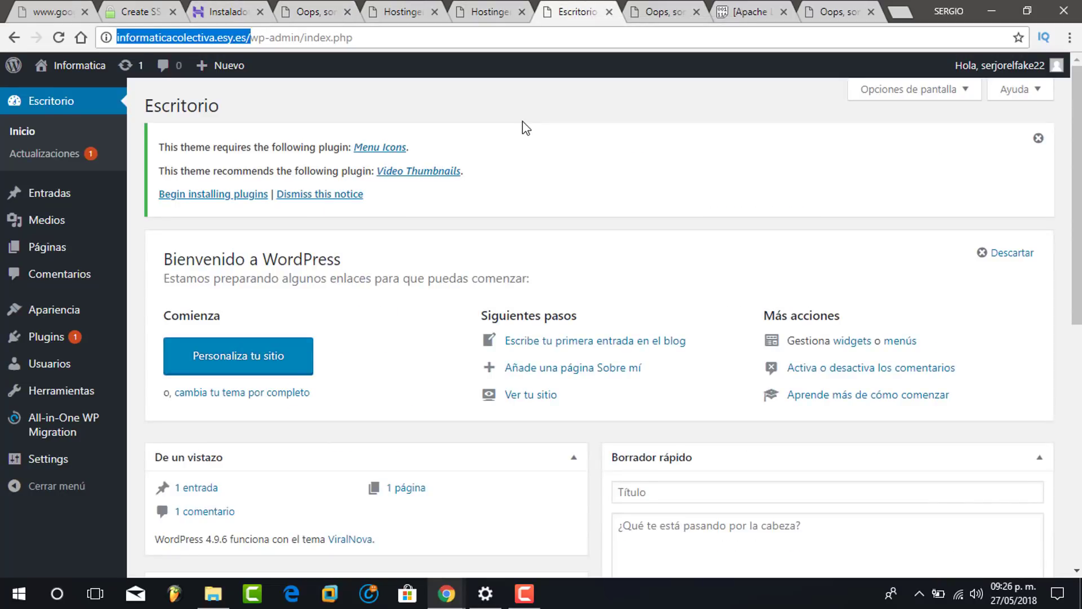
click(644, 8)
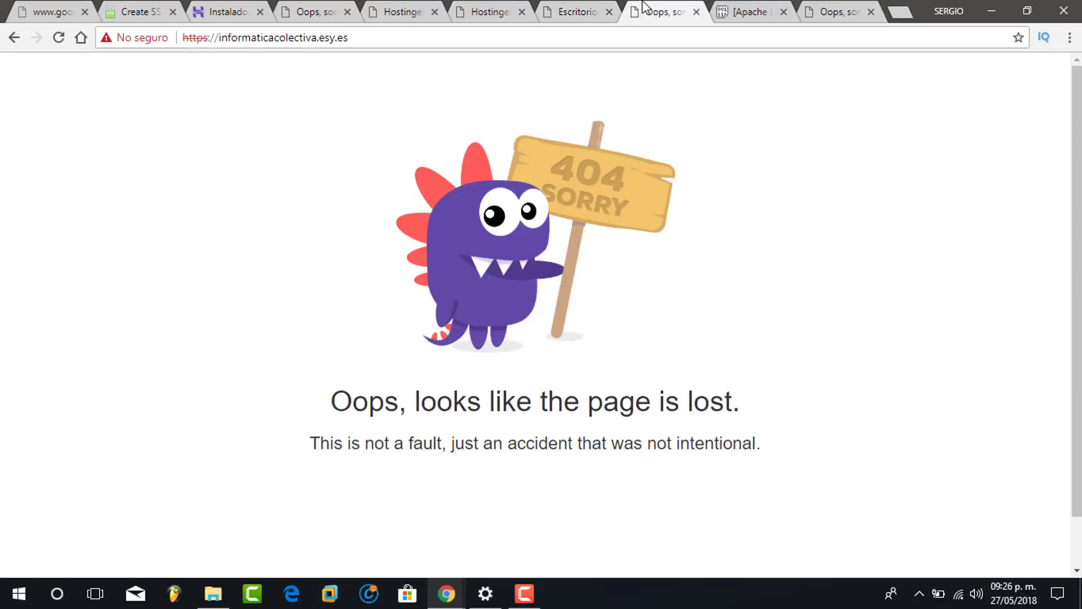
click(546, 8)
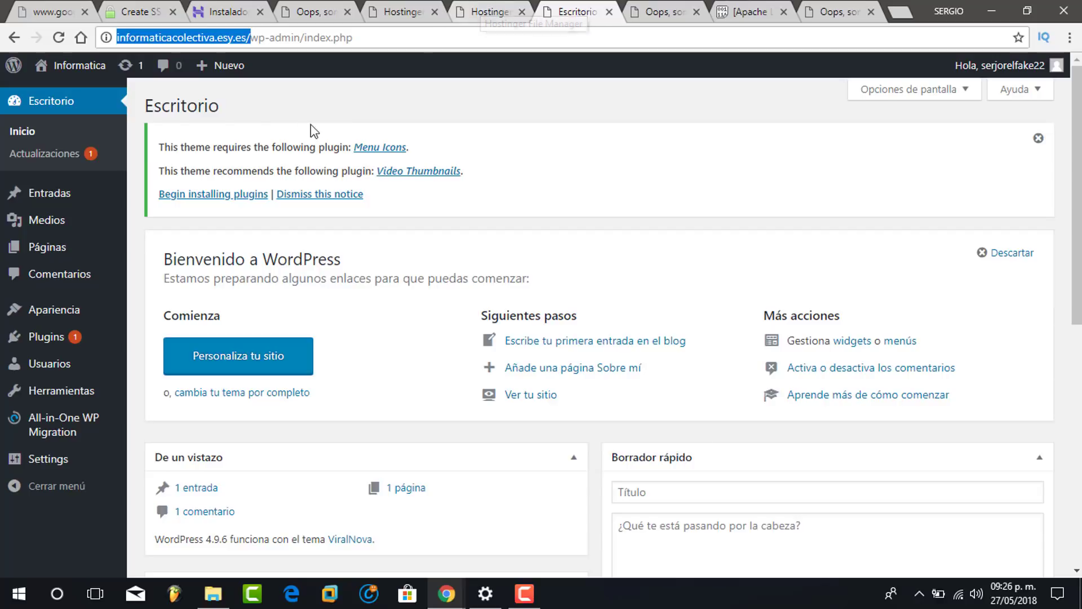
- Search Add Plugins for 'ssl' and browse results such as Really Simple SSL
mouse_move(52, 340)
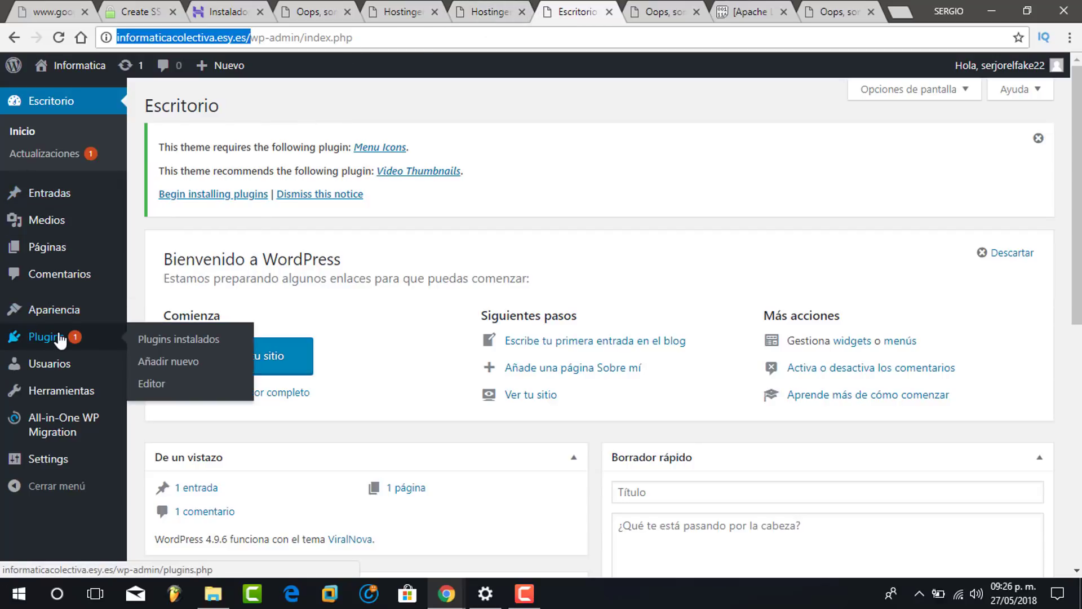
click(175, 362)
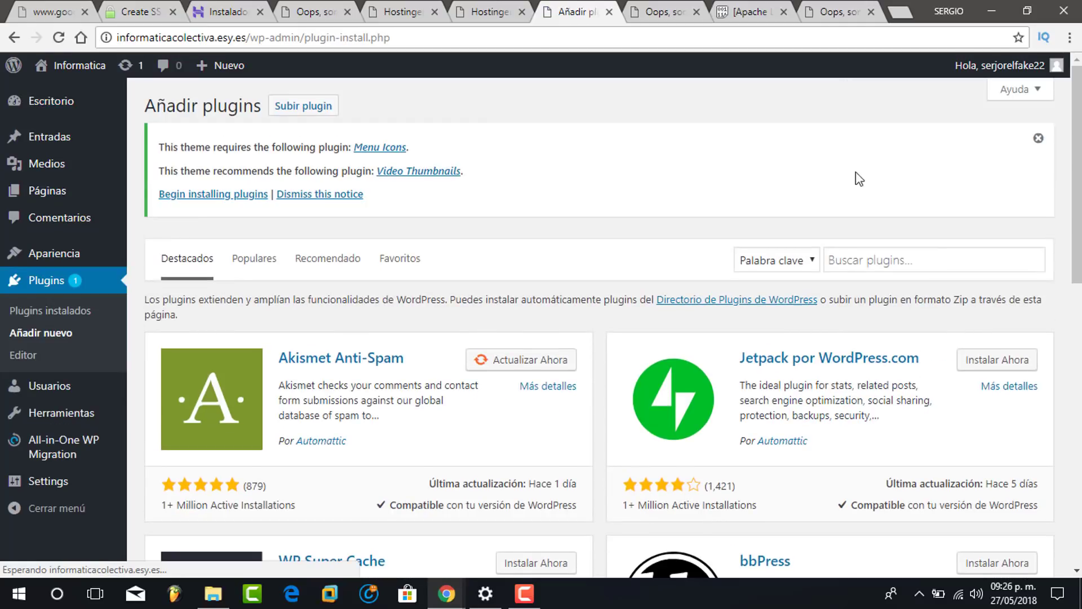
click(845, 259)
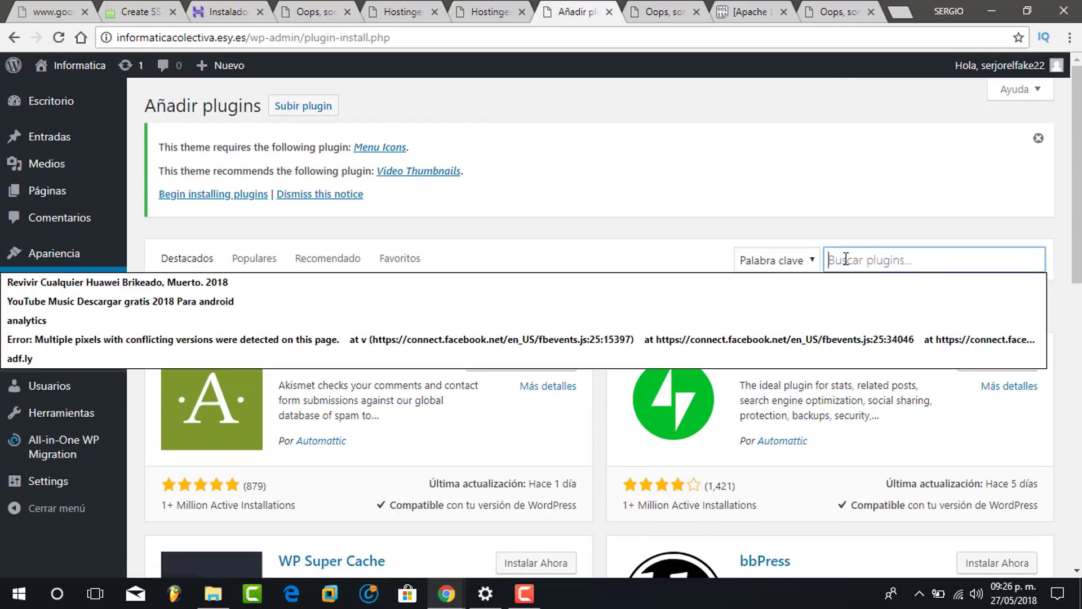
text(ssl)
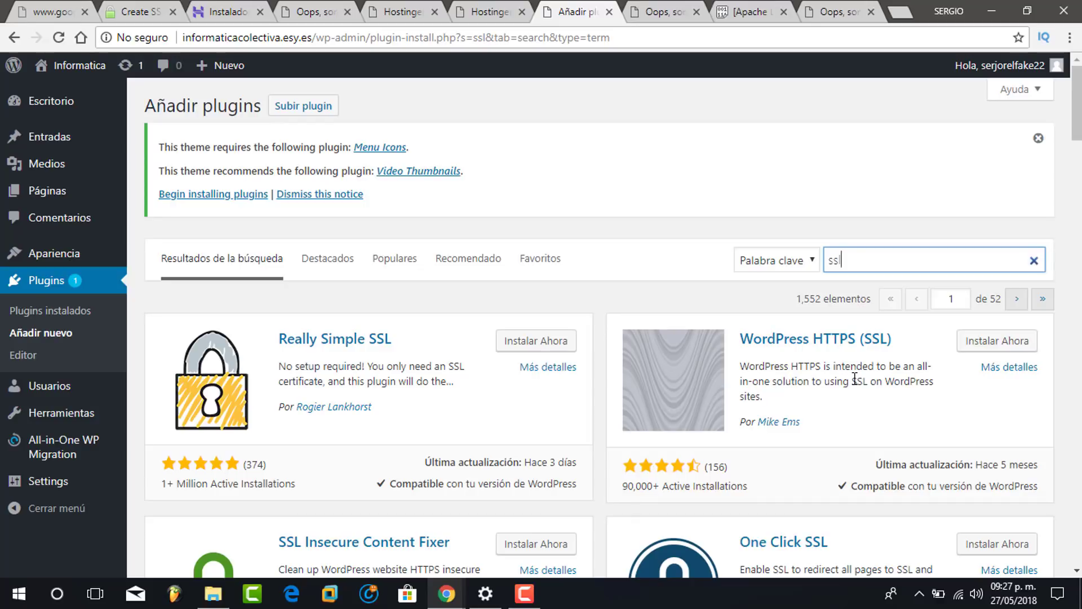
right_click(791, 390)
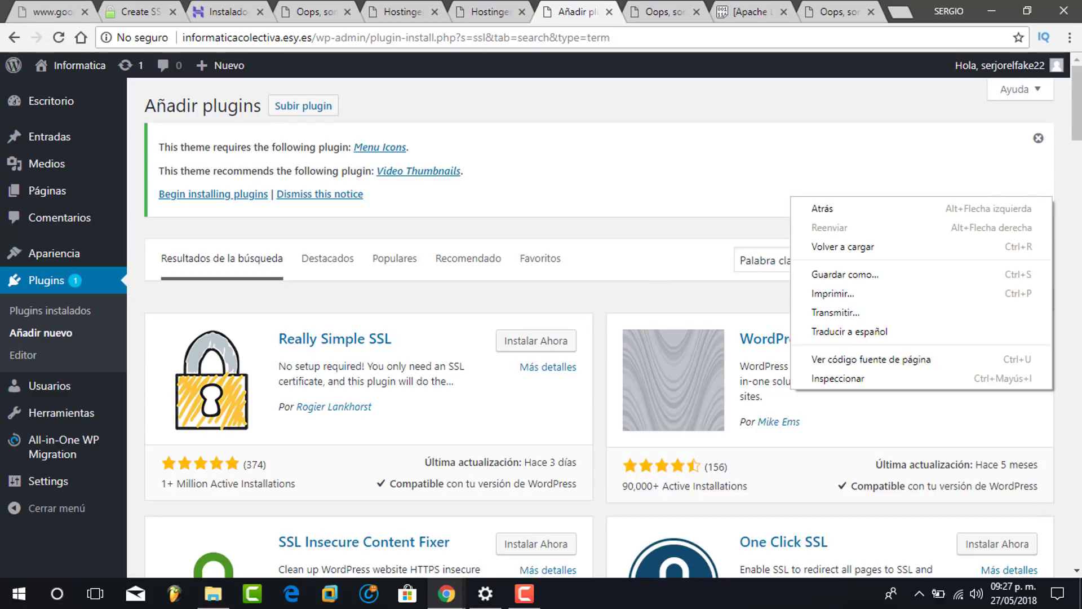
key(Escape)
scroll(313, 255, down, 5)
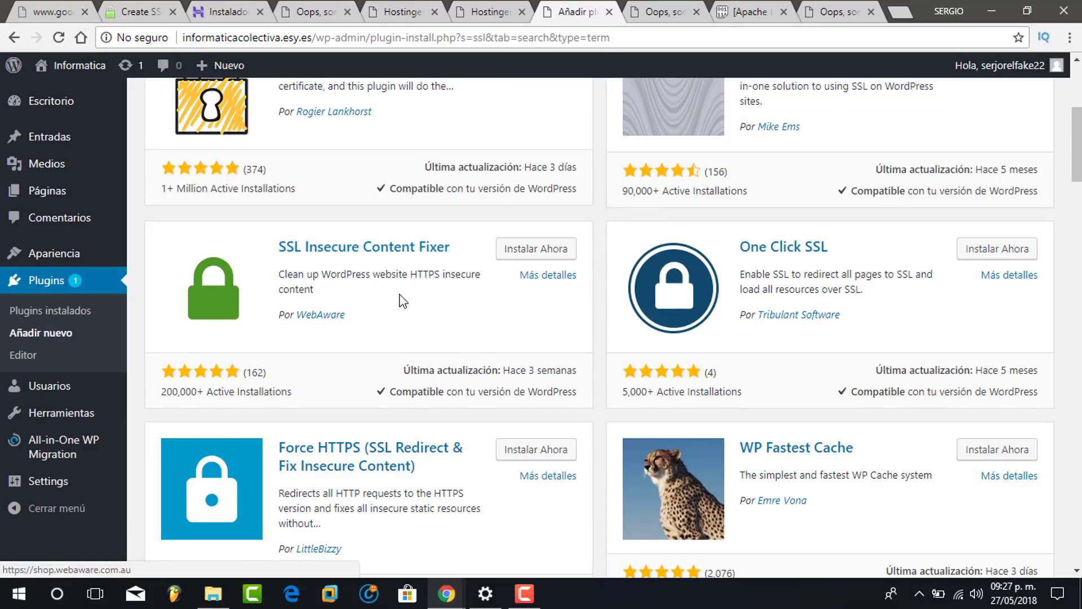
click(486, 11)
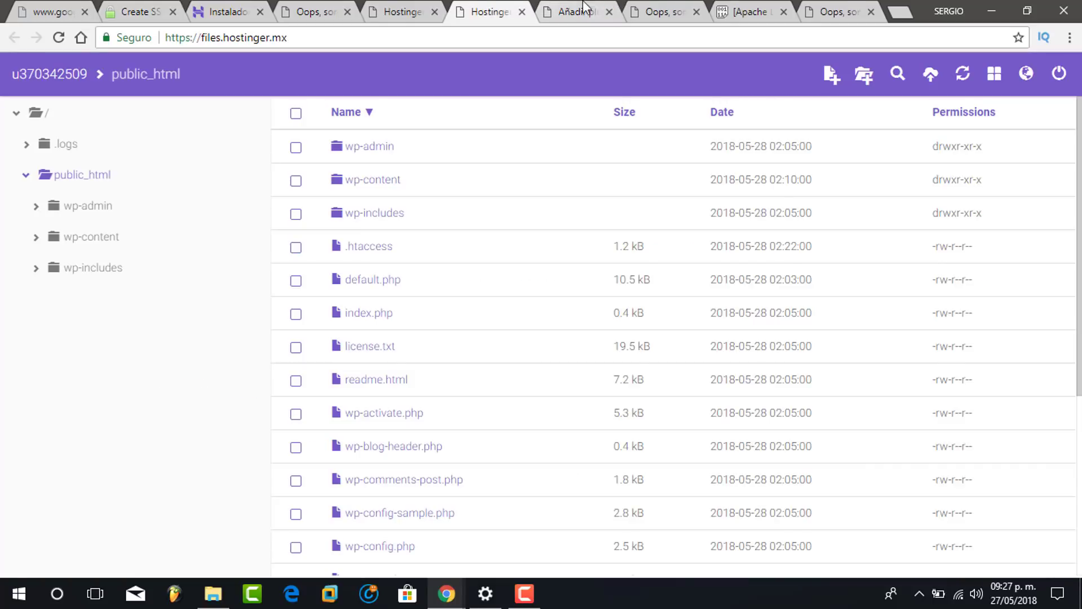
- Open conocimientoshackers.com in a new tab
click(902, 12)
text(conocimientoshackers.com)
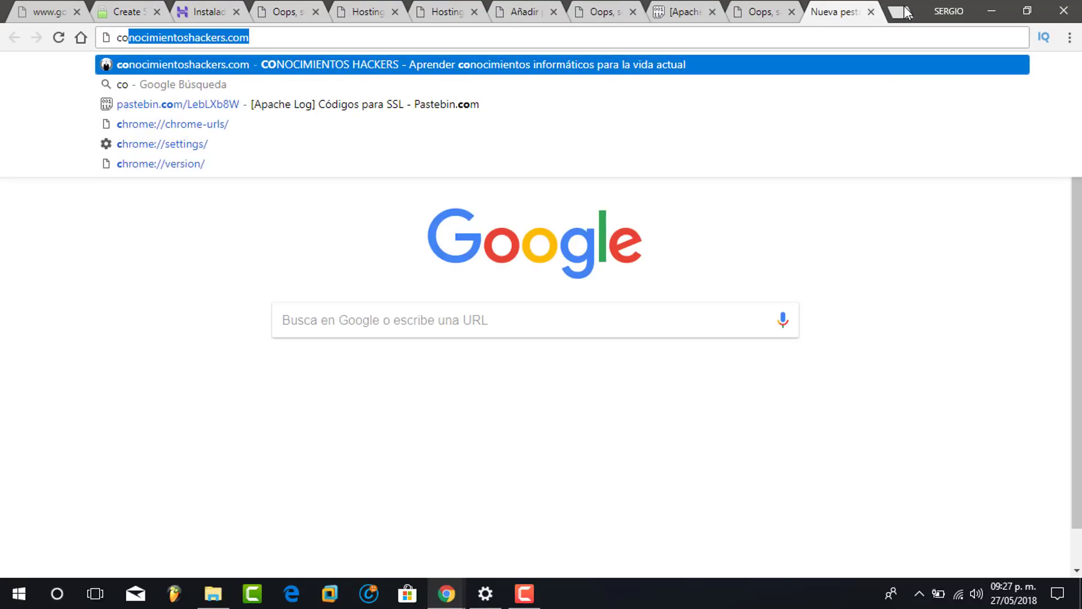
key(Return)
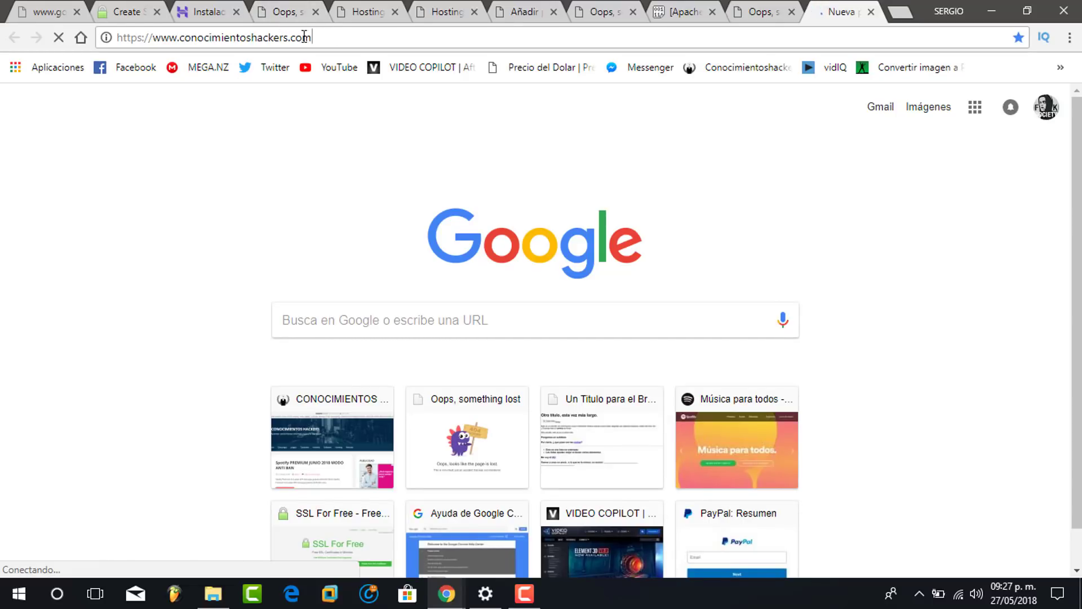
drag(305, 37, 126, 37)
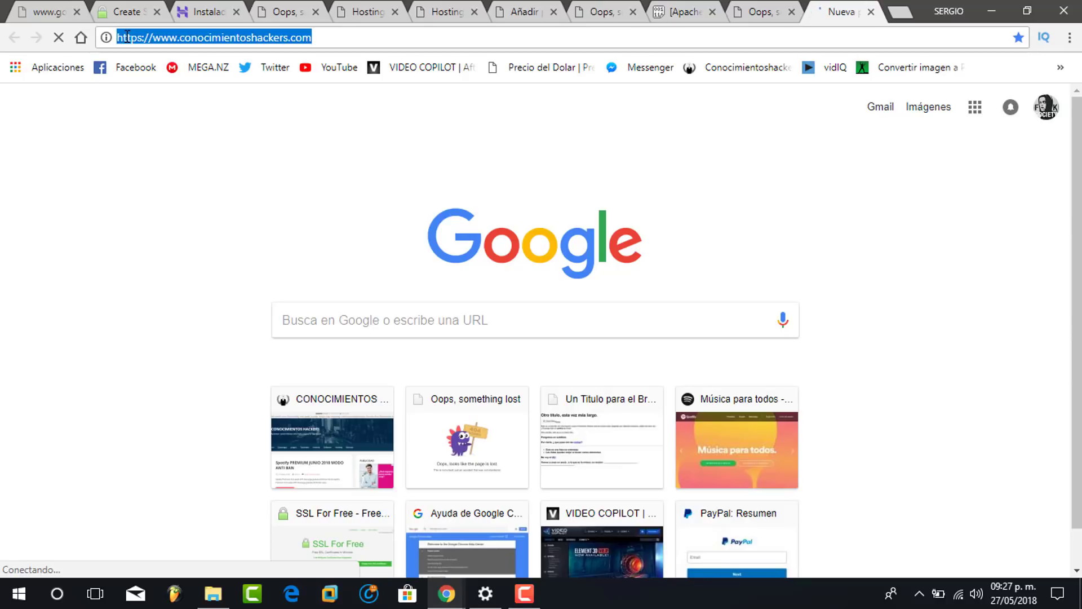
- Request the SSL certificate download on the SSL For Free page
click(116, 6)
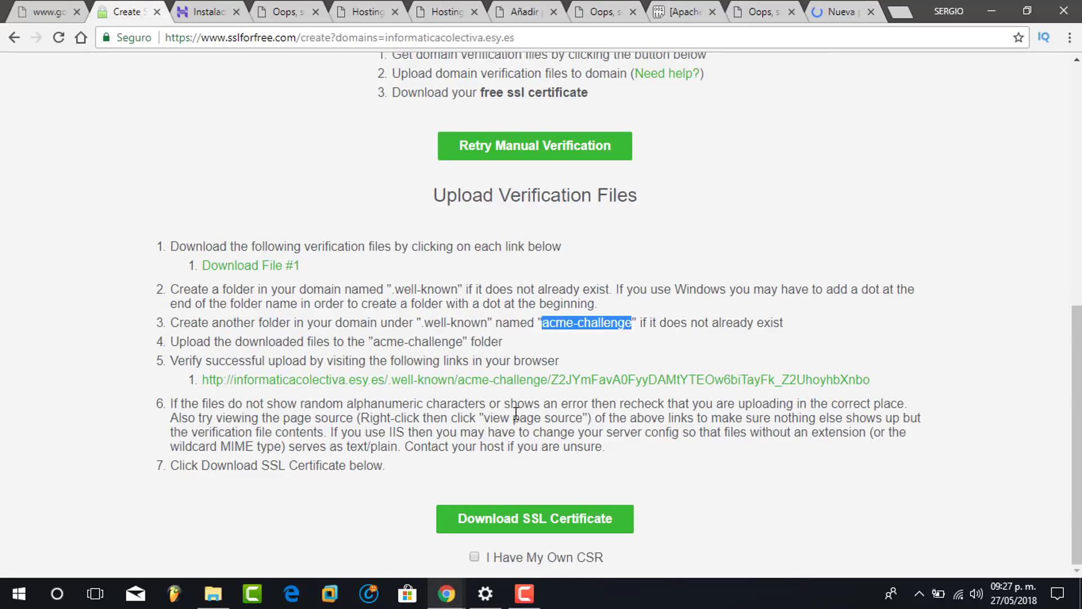
click(536, 529)
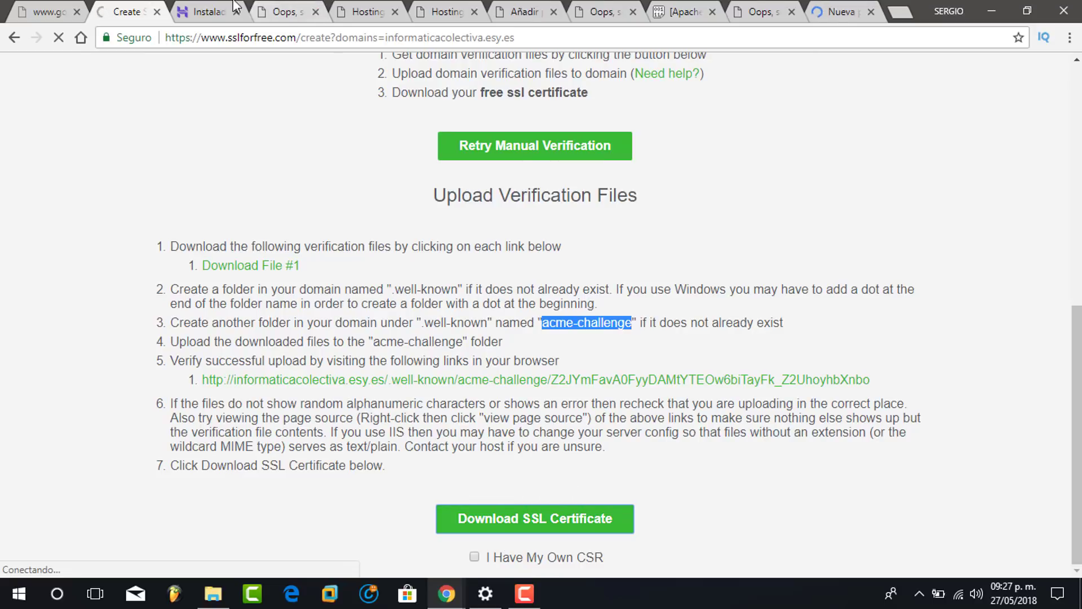
click(208, 11)
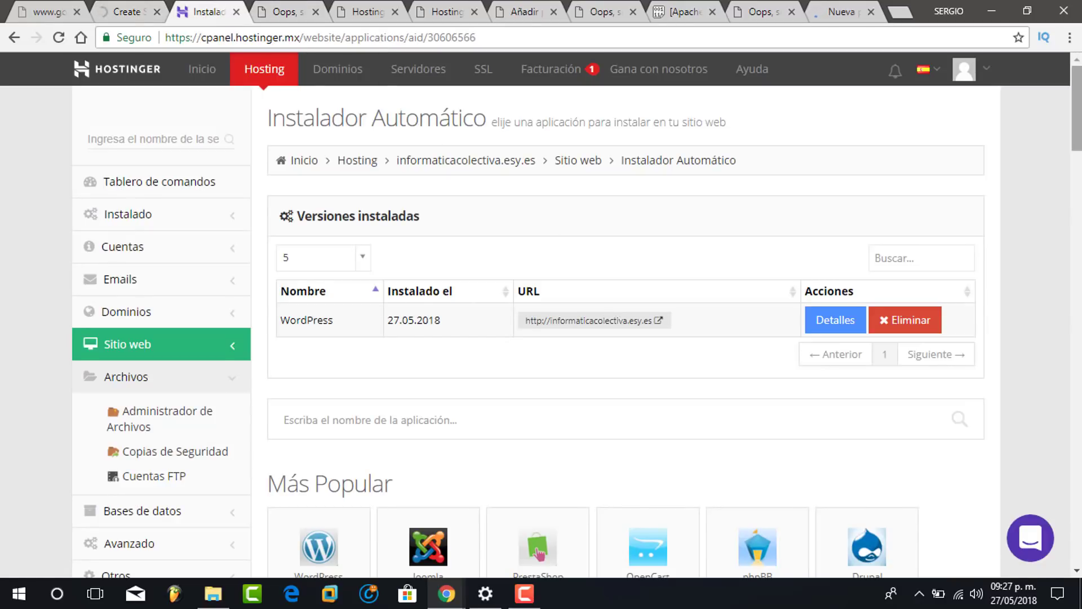
scroll(539, 555, down, 15)
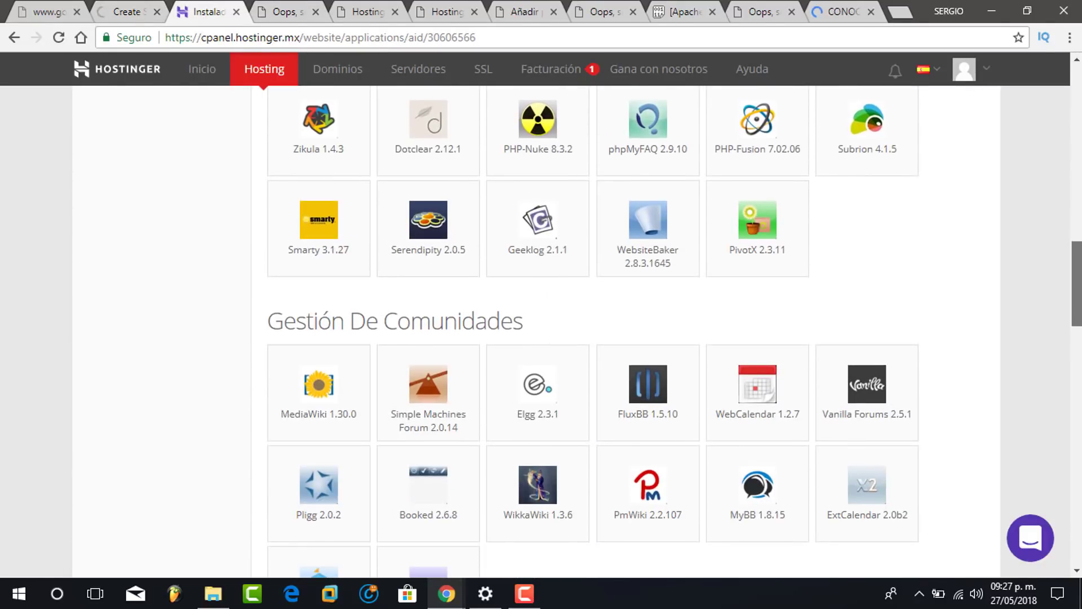
- Expand Instalado, Cuentas, Archivos, Bases de datos and Avanzado in the sidebar, then open SSL
scroll(591, 338, down, 10)
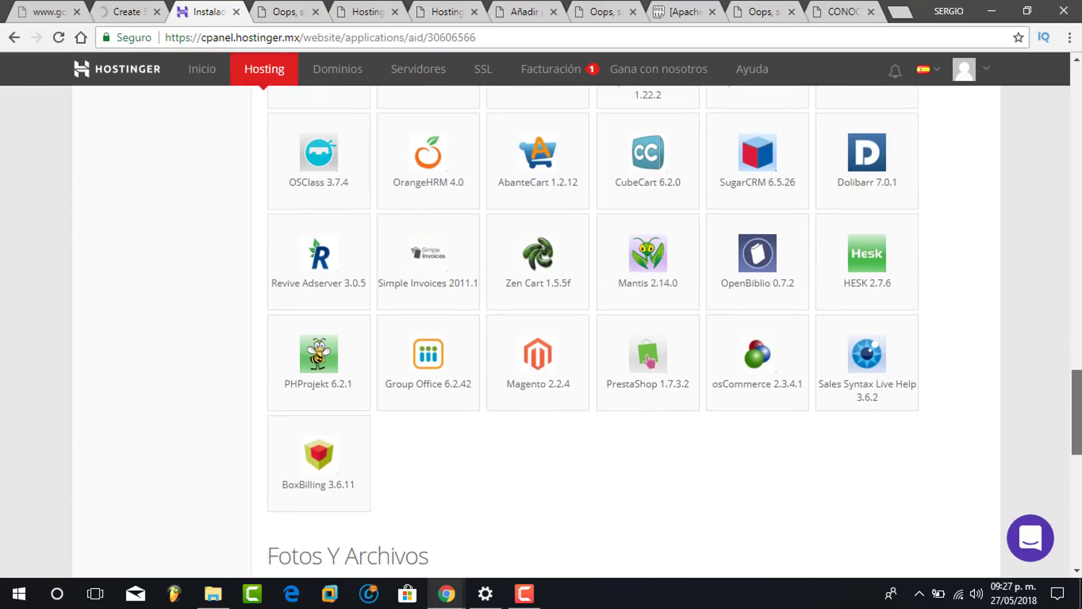
scroll(66, 319, up, 20)
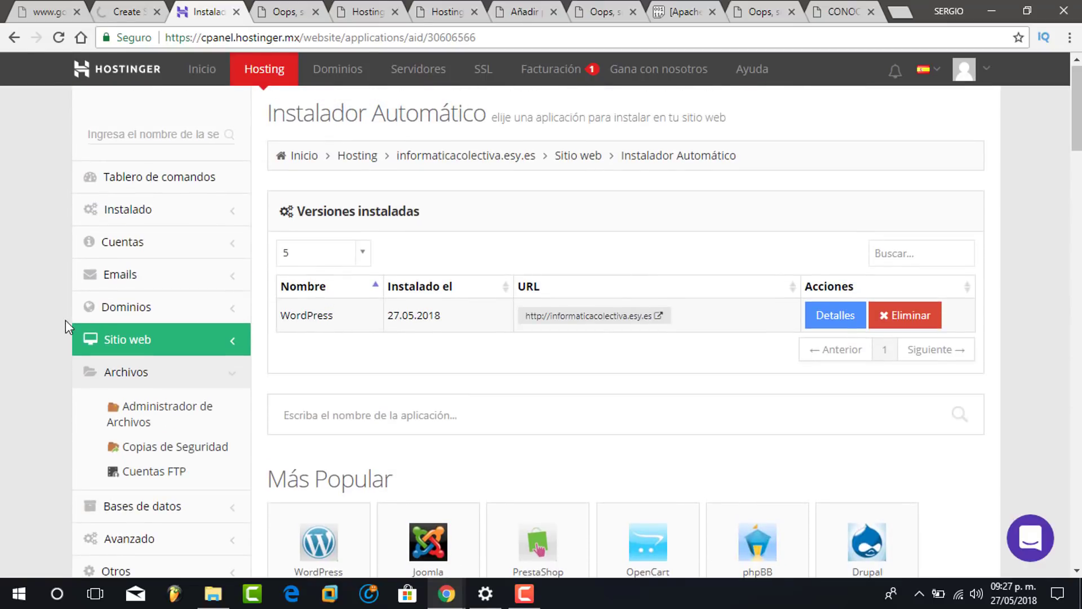
click(141, 209)
click(117, 282)
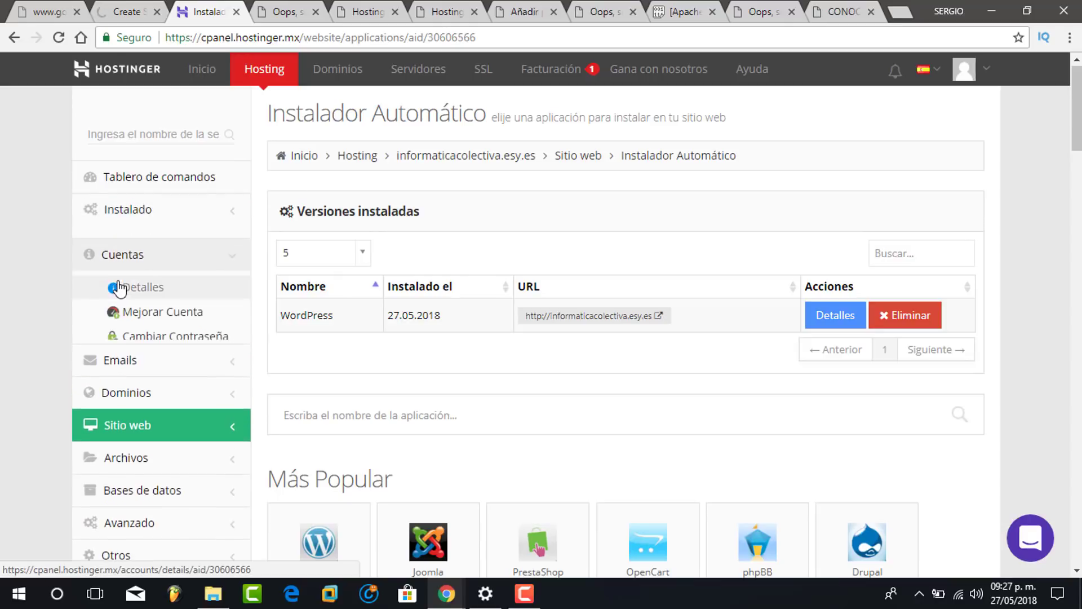
click(843, 315)
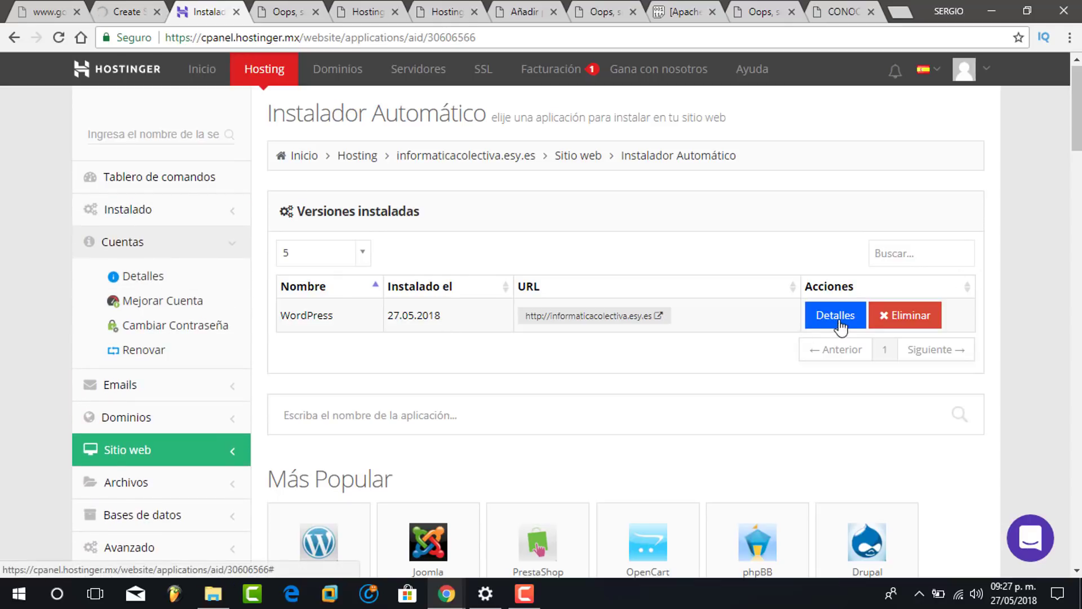
click(978, 278)
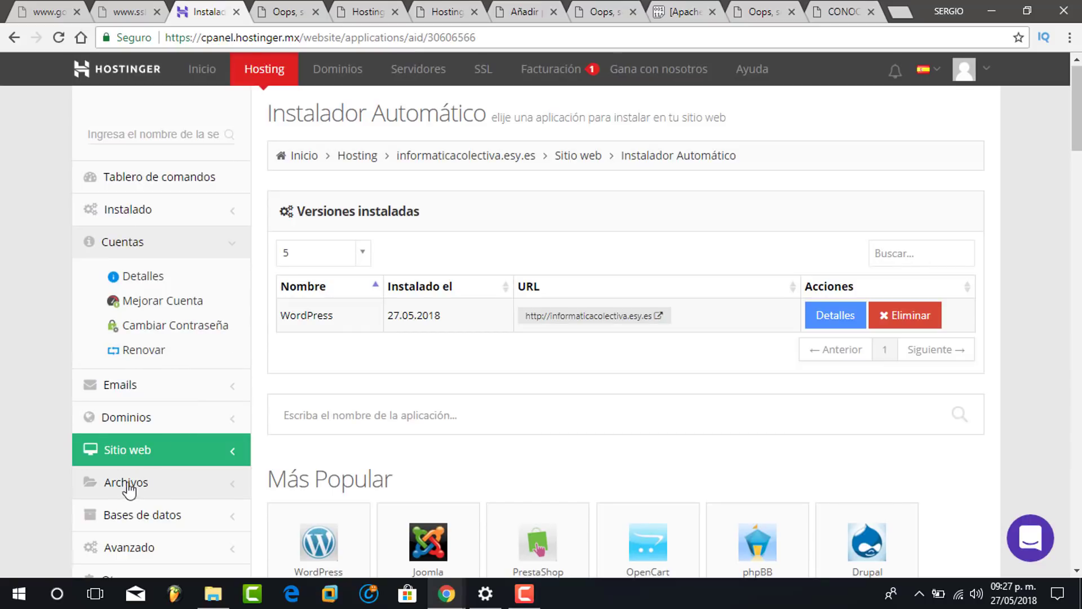
click(130, 486)
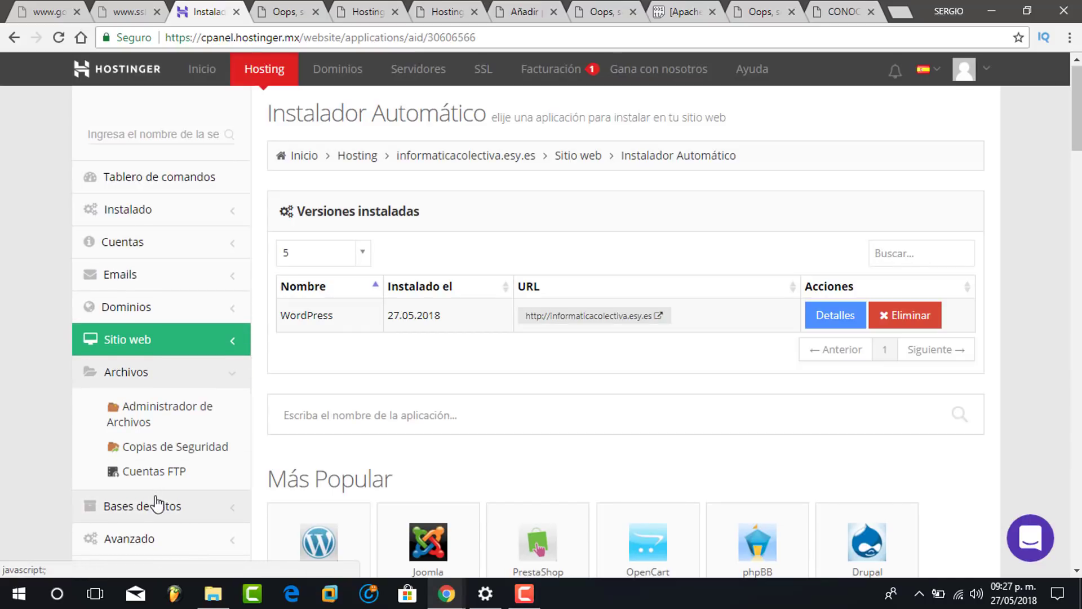
click(154, 504)
scroll(210, 366, down, 3)
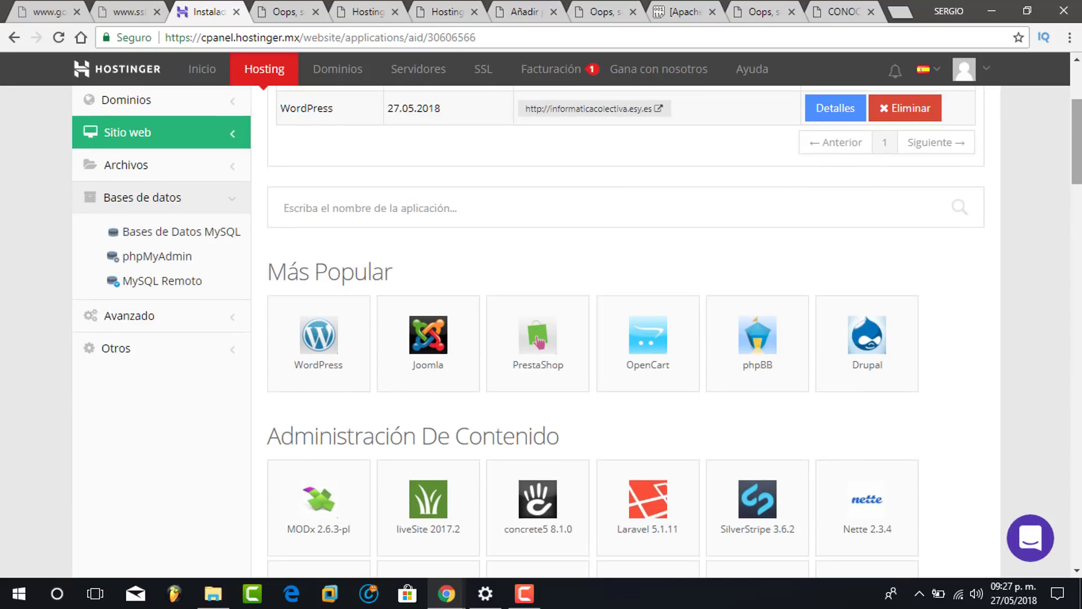
click(210, 318)
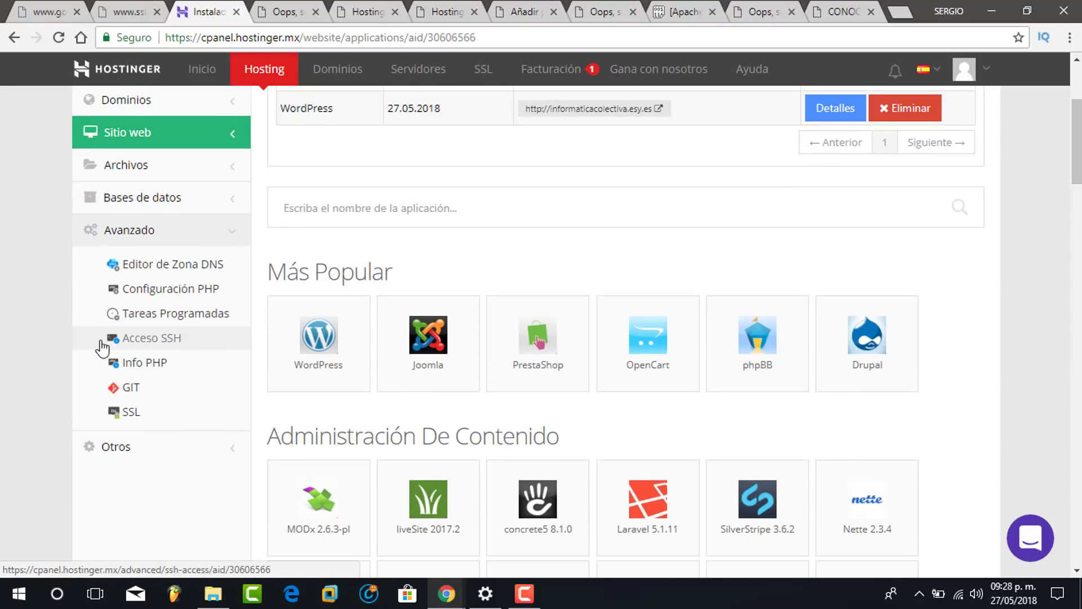
click(151, 418)
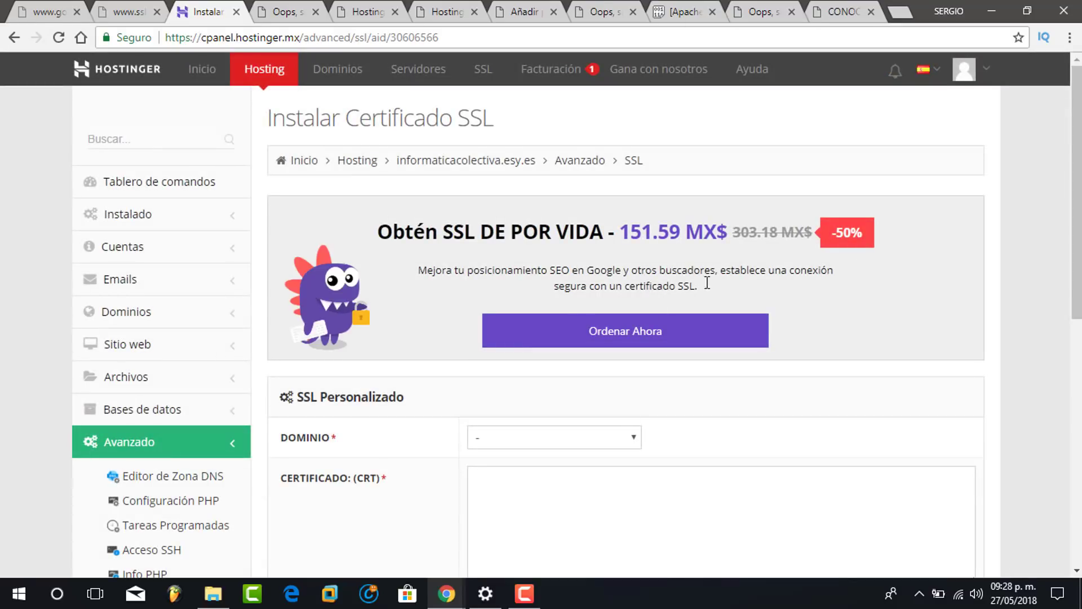
- Open the SSL Personalizado DOMINIO dropdown repeatedly, finding only '-' available
scroll(570, 261, down, 4)
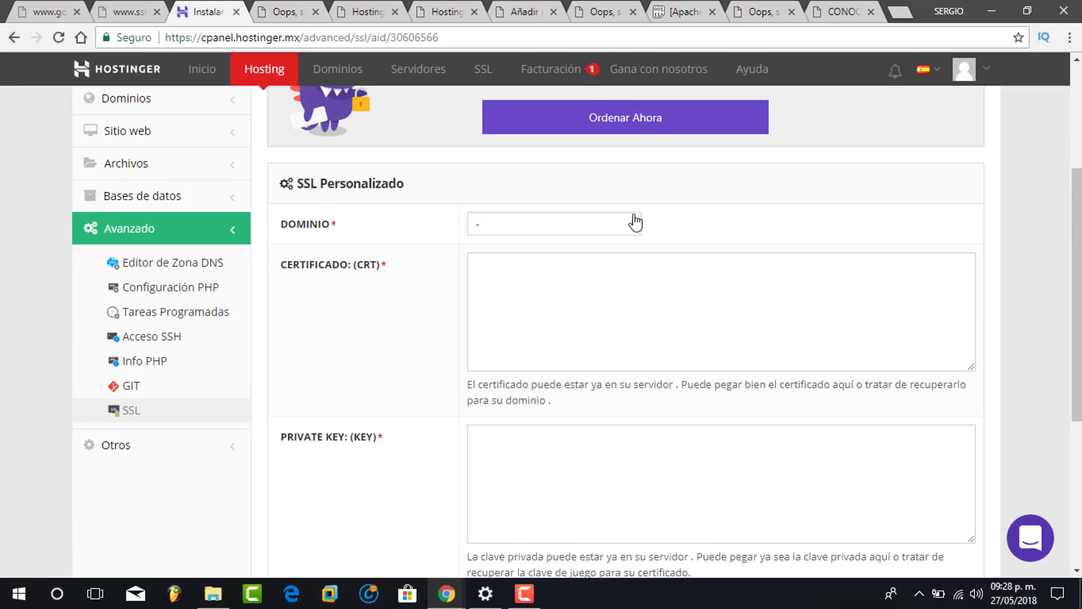
click(603, 215)
click(604, 223)
click(604, 223)
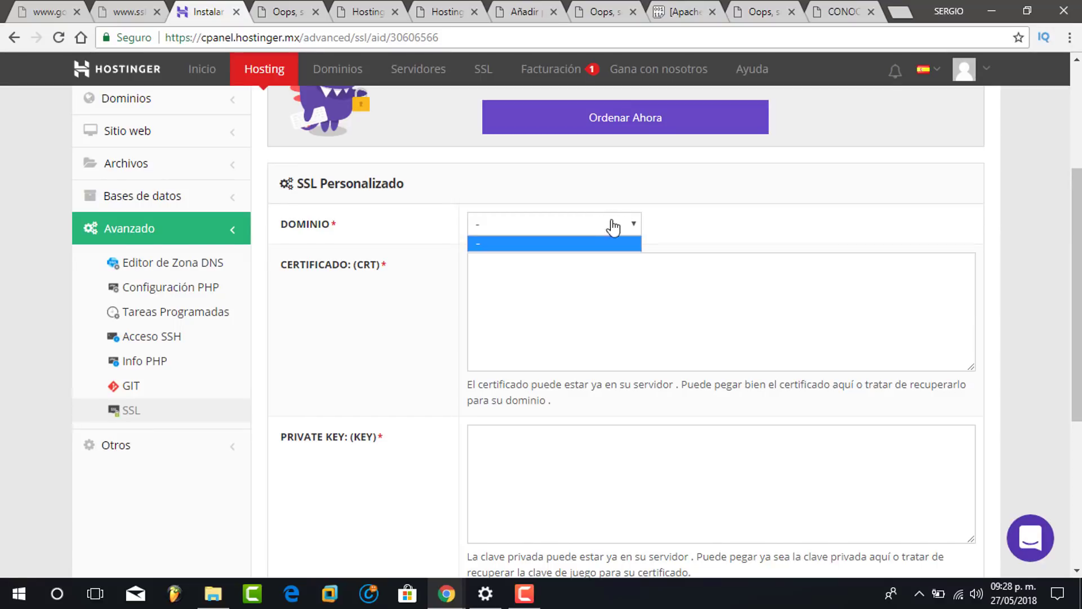
click(628, 225)
click(550, 229)
click(487, 231)
scroll(537, 186, up, 4)
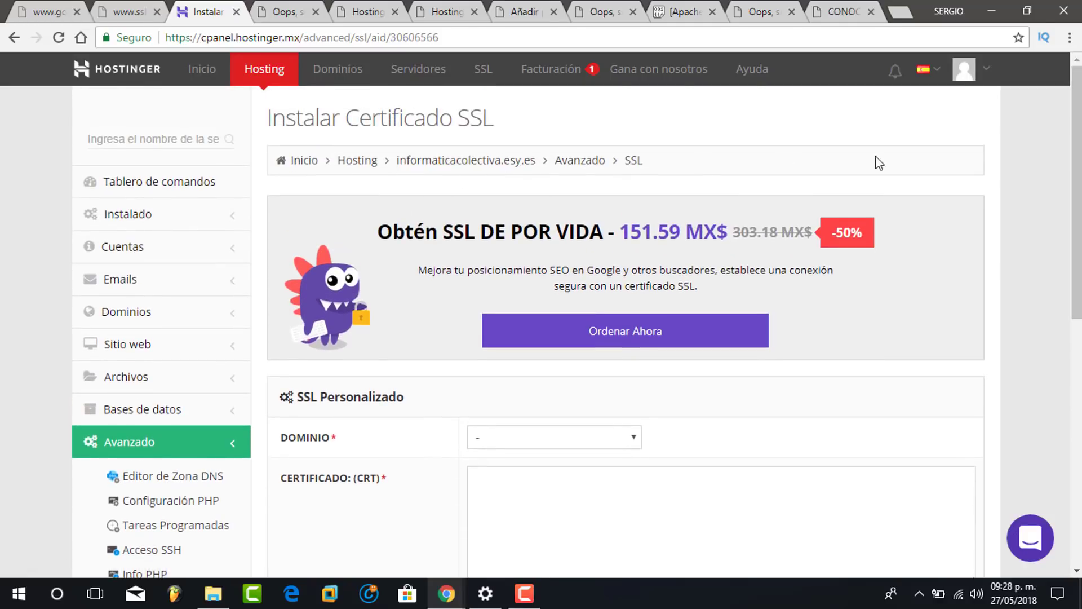
scroll(875, 164, down, 3)
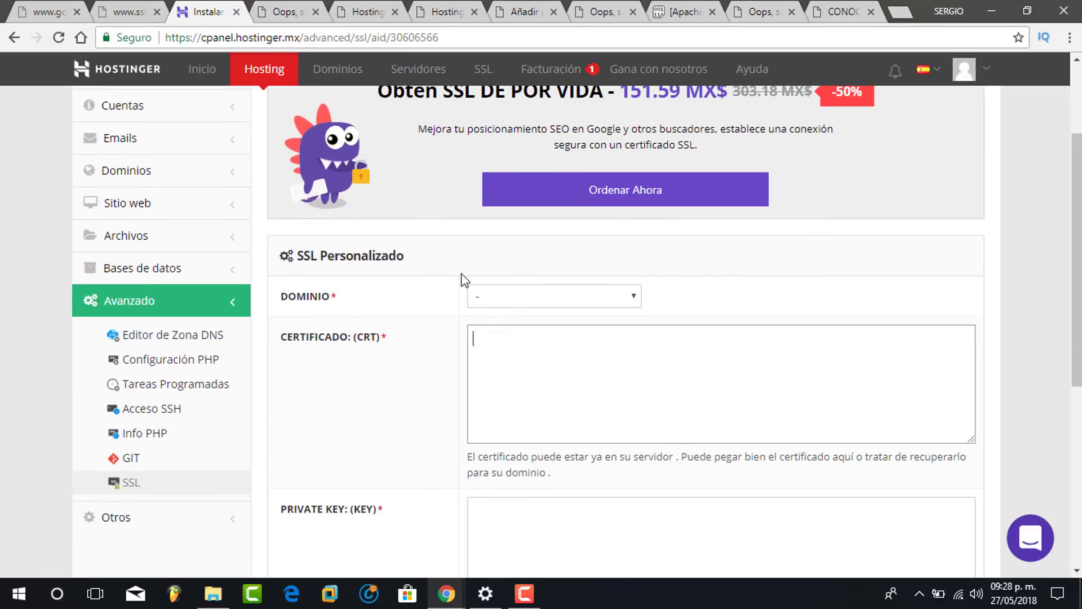
click(617, 298)
click(542, 291)
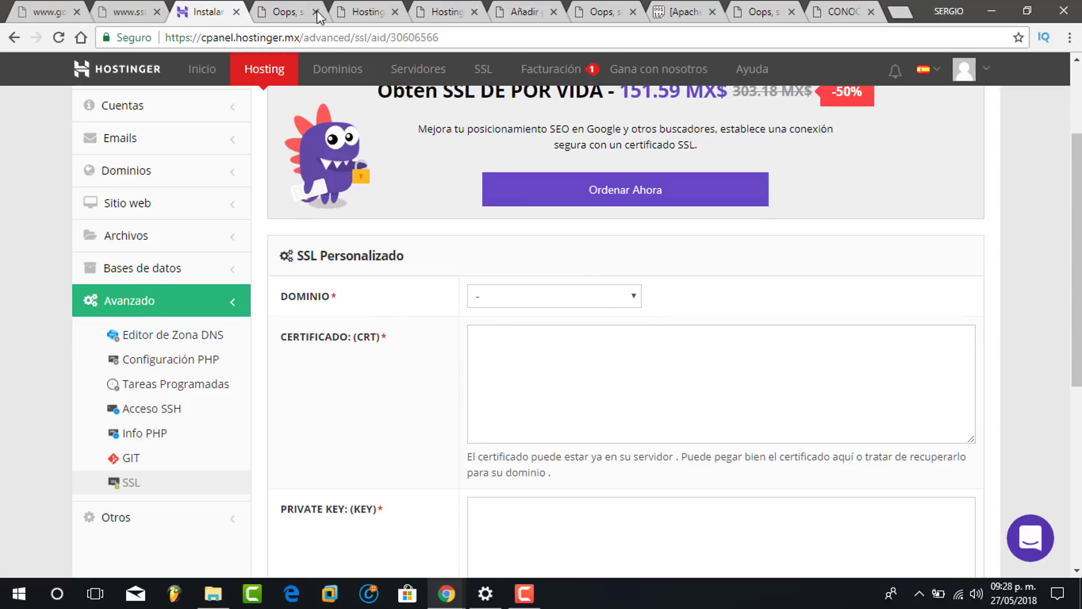
click(282, 11)
mouse_move(402, 10)
mouse_down()
mouse_move(436, 7)
mouse_move(389, 6)
mouse_up()
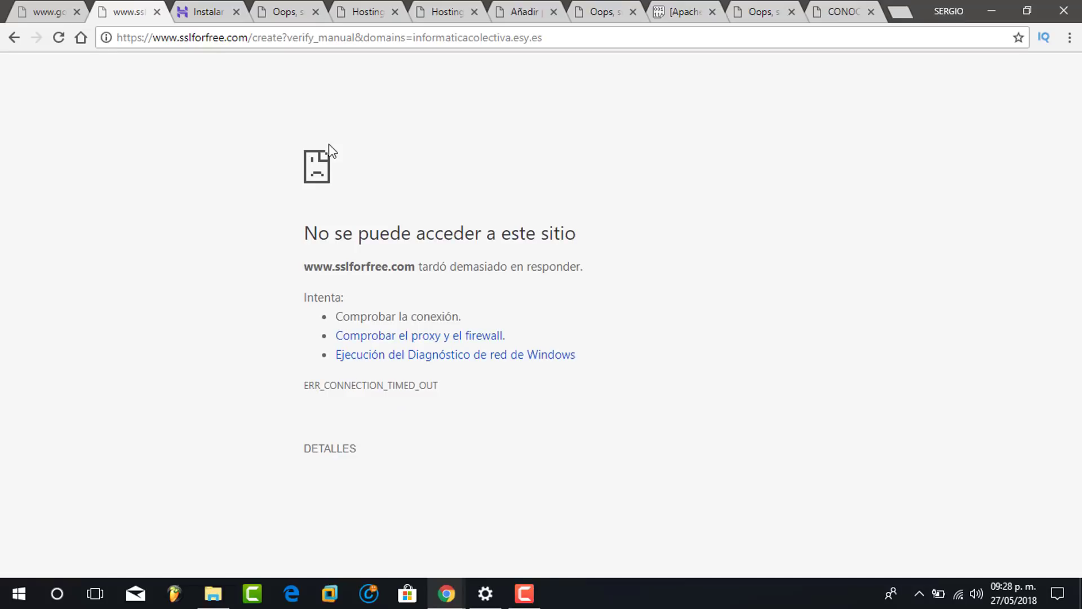
- Reload SSL For Free and start manual domain verification by file upload
click(56, 39)
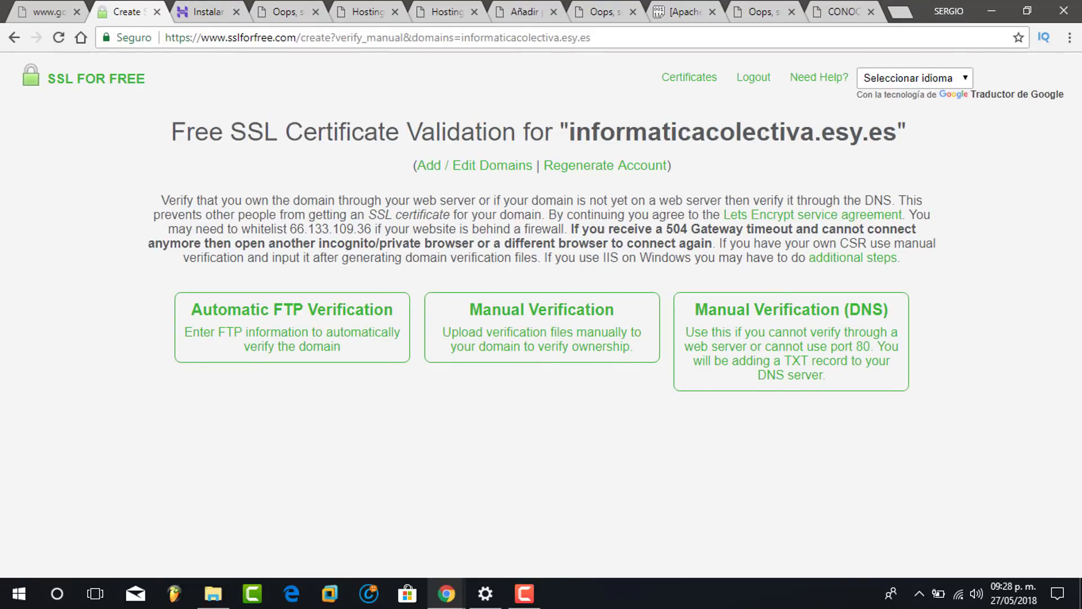
drag(153, 214, 898, 258)
click(601, 366)
click(588, 334)
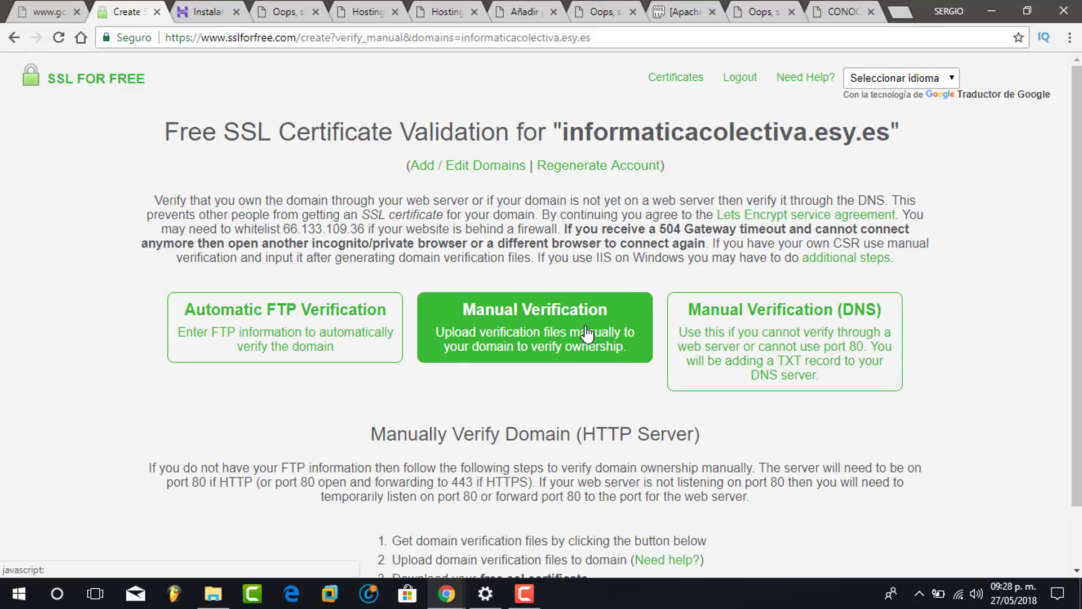
scroll(662, 451, down, 1)
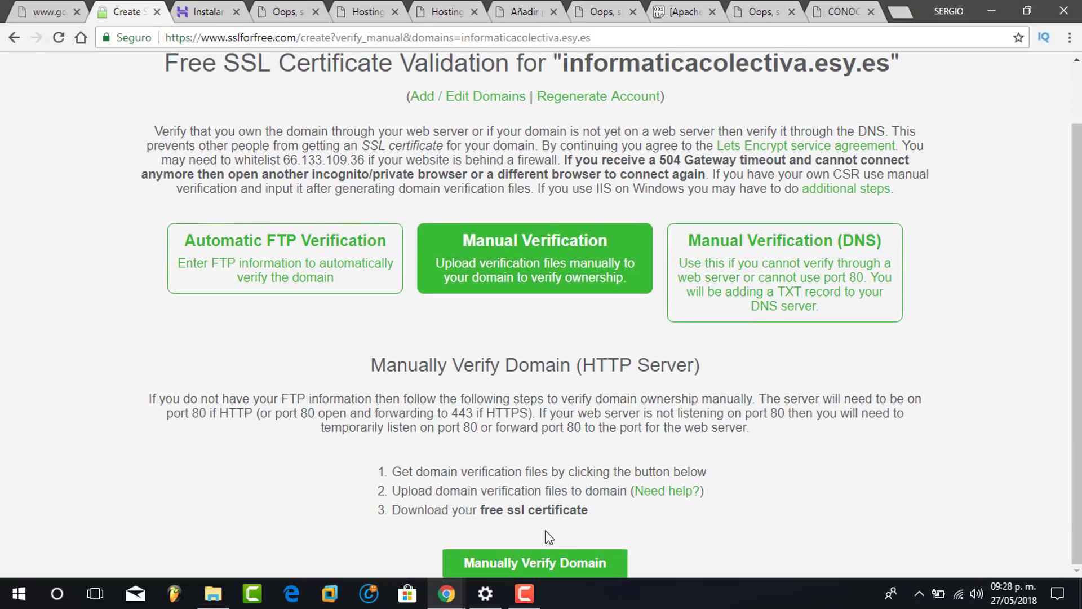
click(530, 562)
- Request the SSL certificate download and minimize the main Chrome window
scroll(660, 272, down, 6)
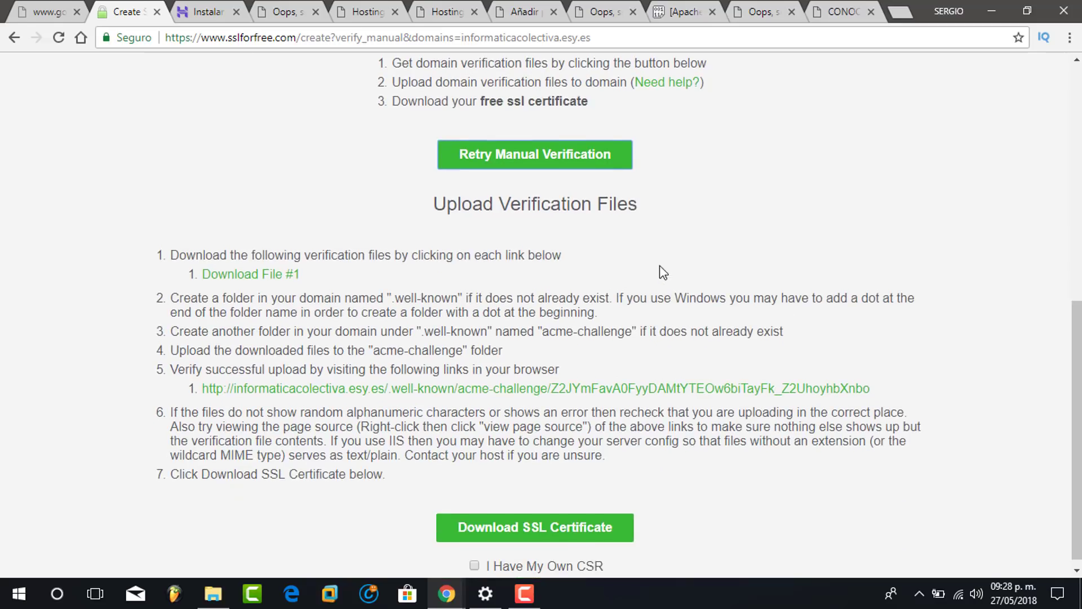
click(554, 533)
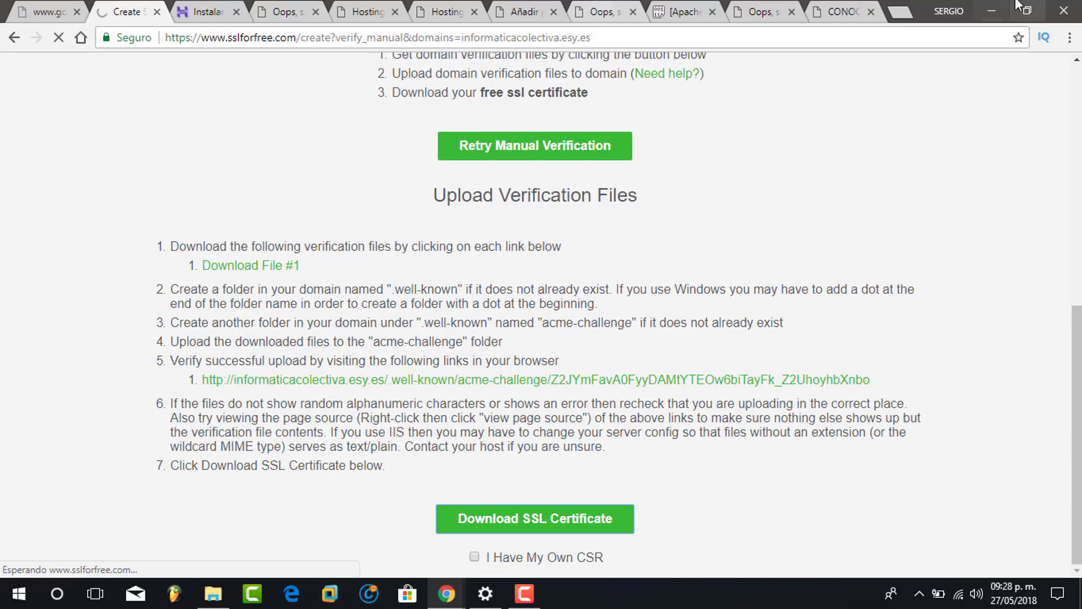
click(995, 9)
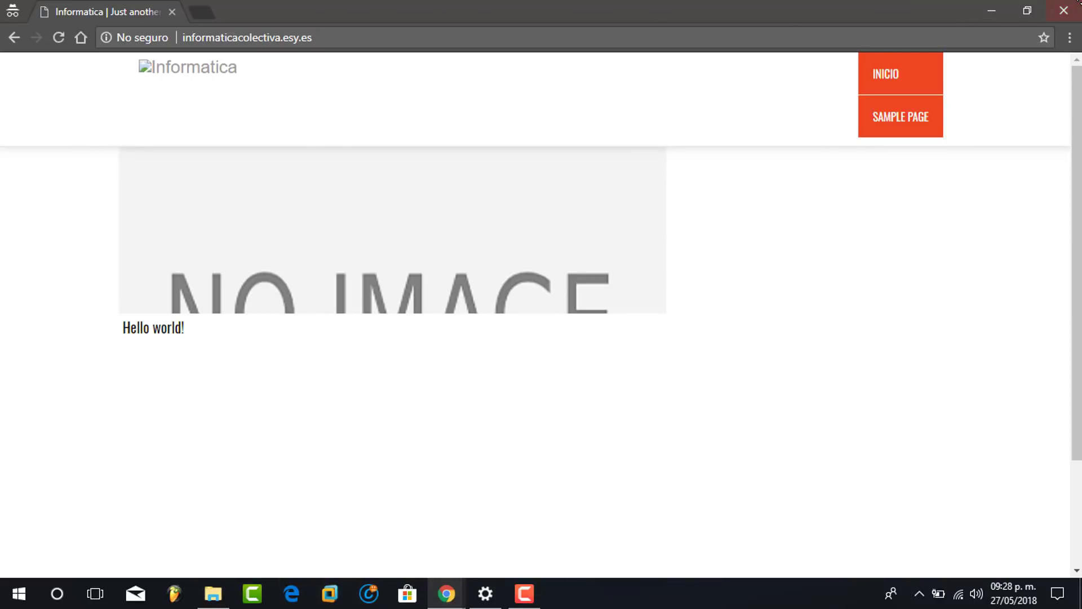
- Close the incognito window, inspect acme-challenge, select private.key, then bring Chrome back
click(1064, 10)
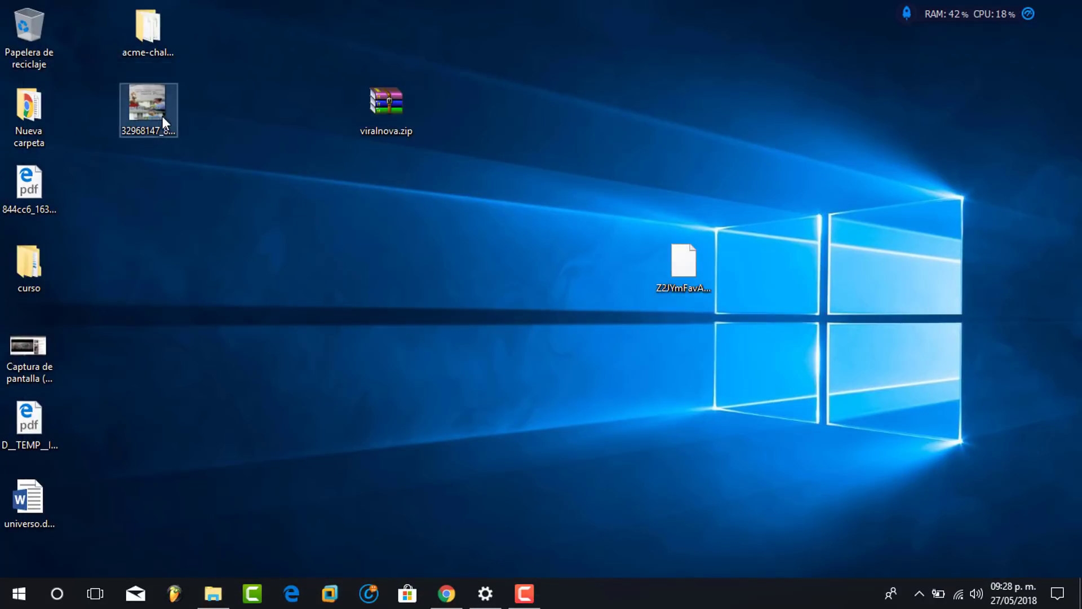
drag(137, 30, 461, 235)
double_click(453, 275)
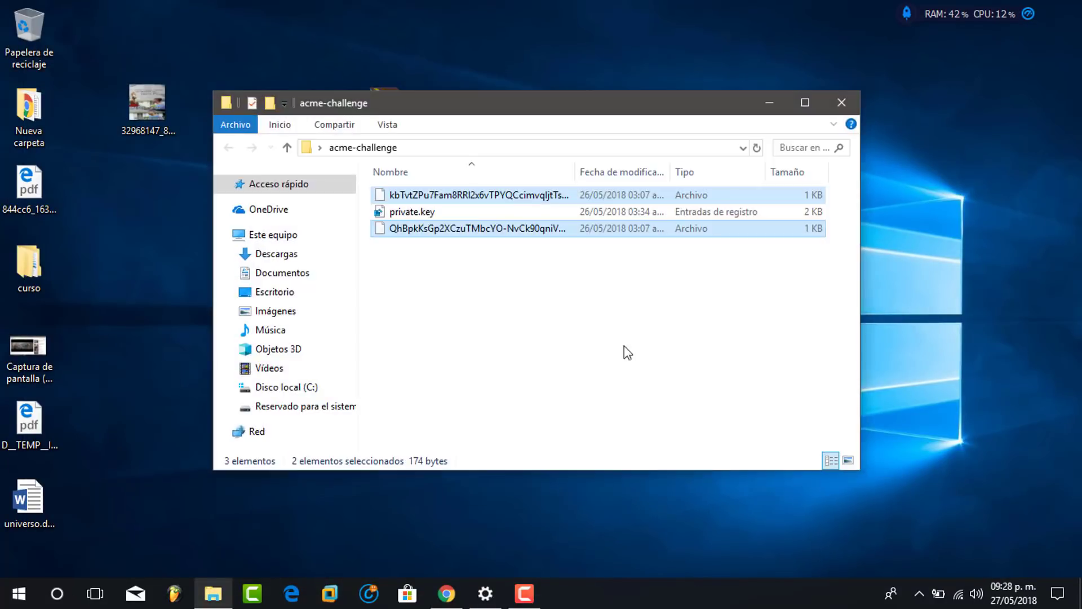
click(467, 231)
click(421, 212)
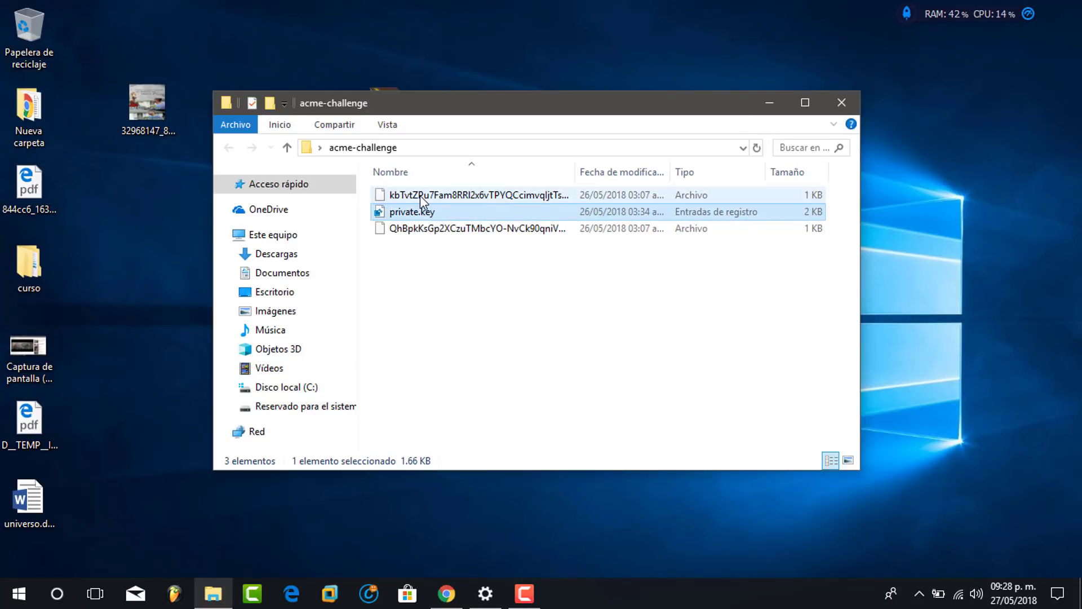
click(770, 102)
click(446, 593)
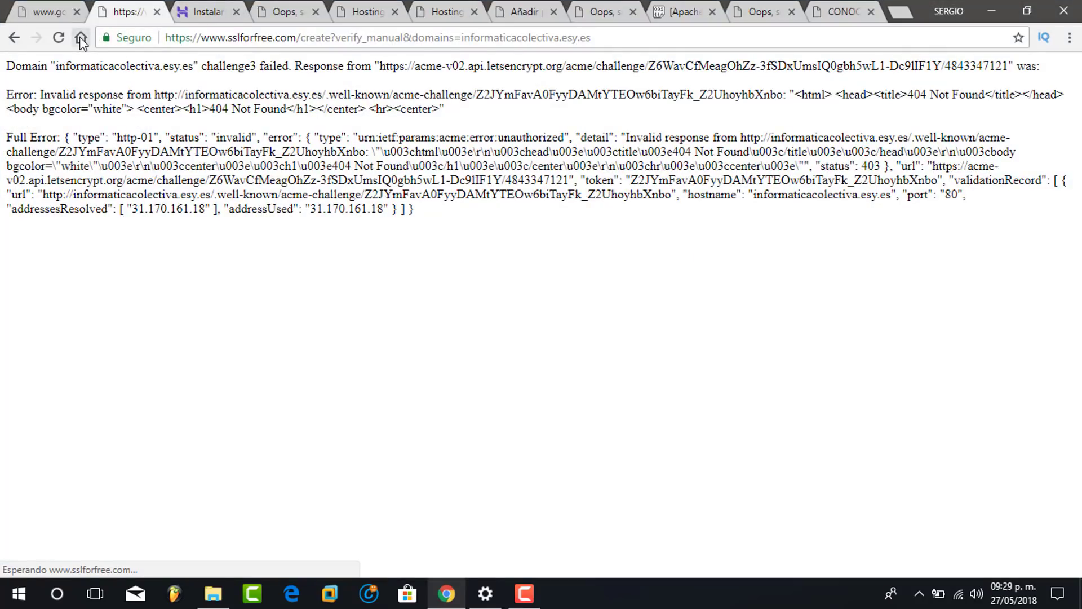
- Reload with form resubmission, then trim the address back to the sslforfree.com home page
click(65, 38)
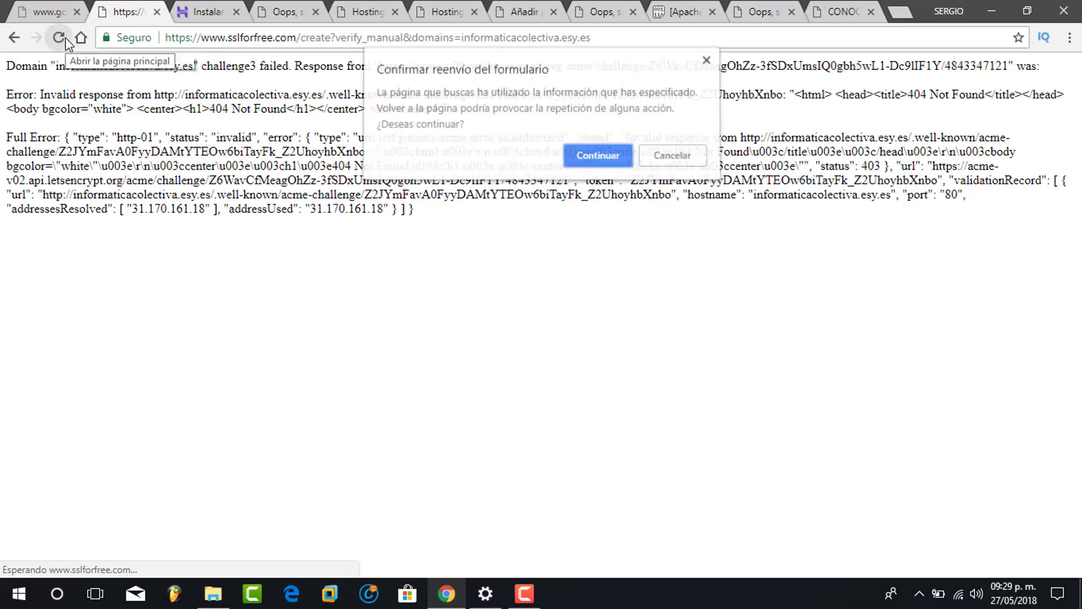
click(610, 157)
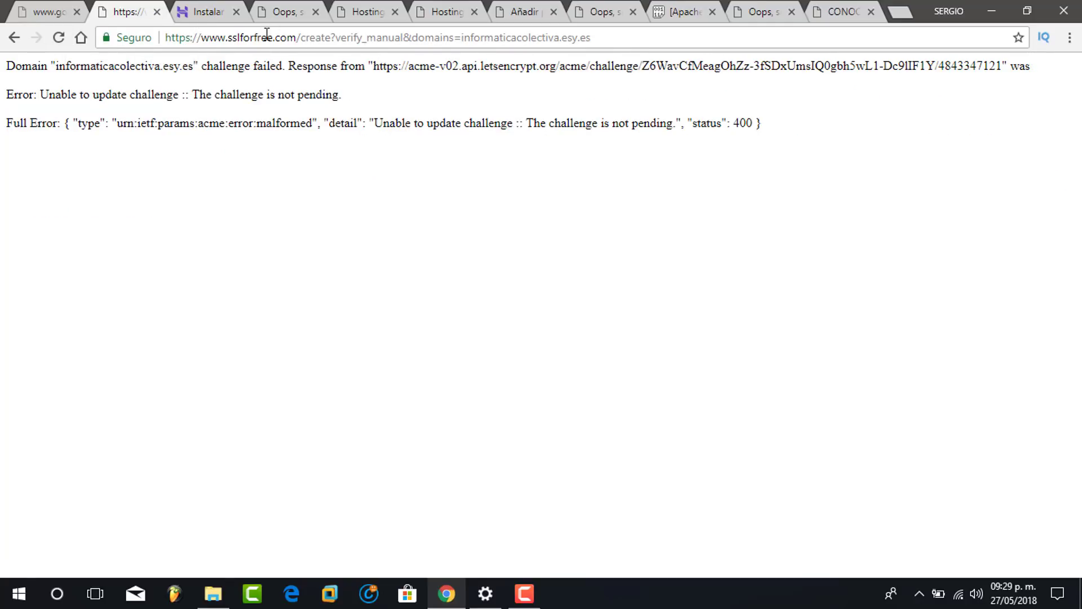
drag(619, 37, 307, 37)
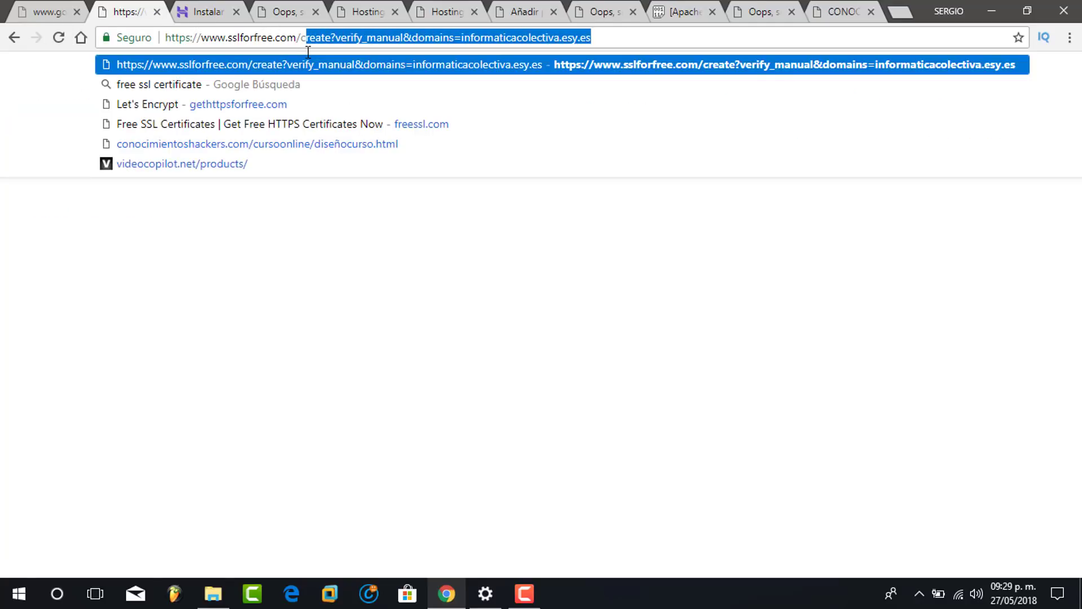
key(BackSpace)
key(Return)
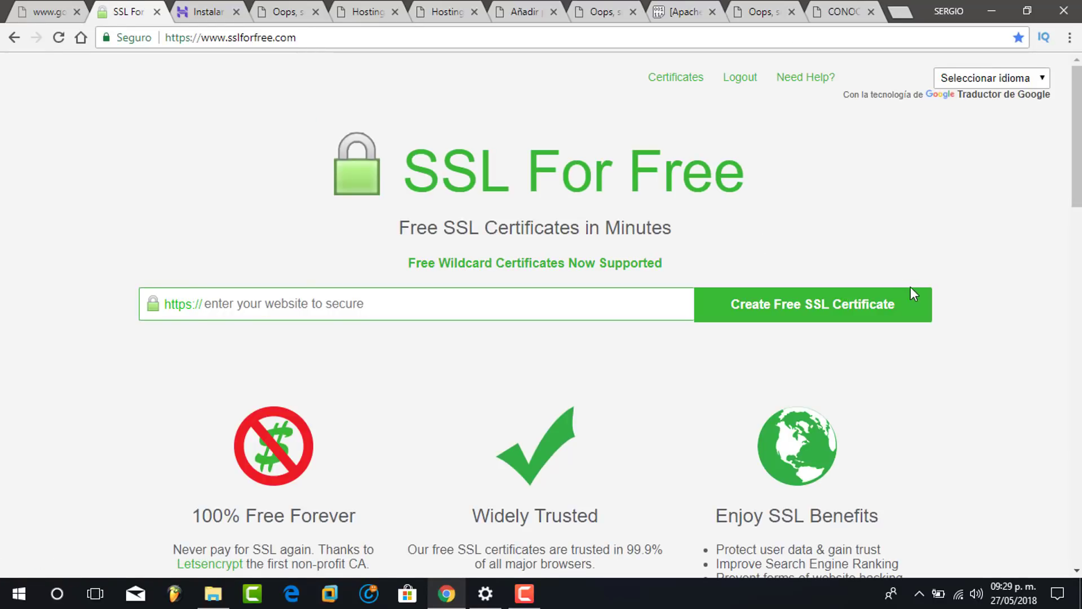
- Request a certificate for informaticacolectiva.esy.es using Manual Verification
text(http://informaticacolectiva.esy.es/)
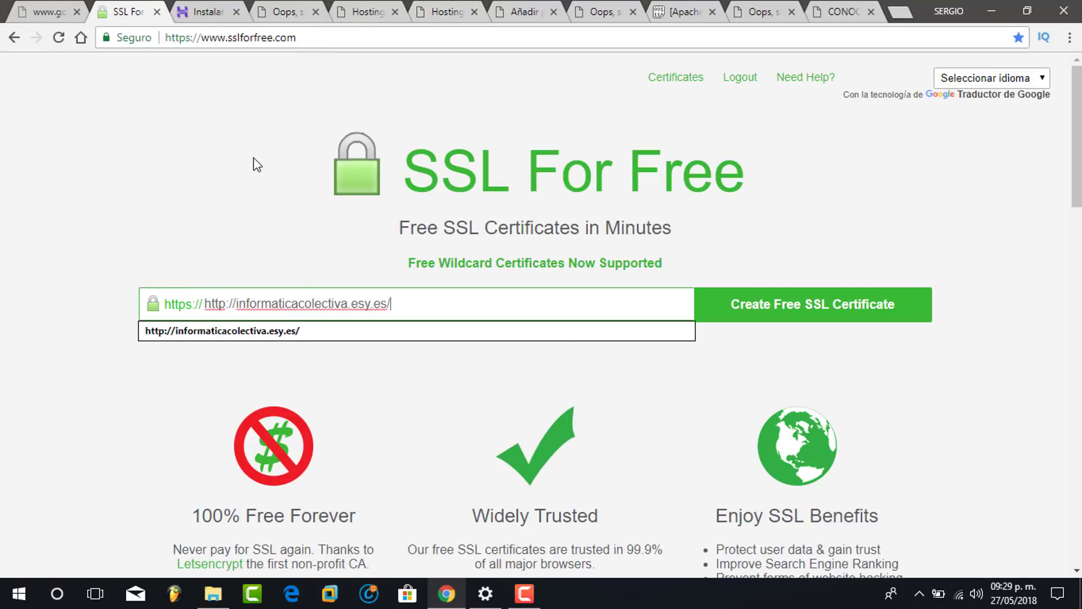
key(Return)
click(547, 325)
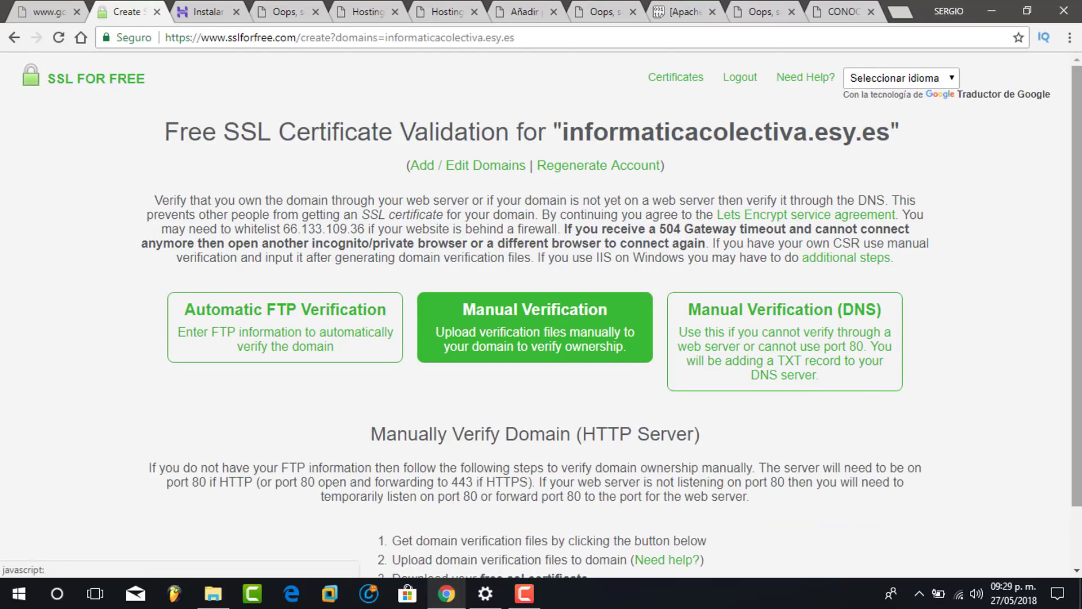
scroll(530, 450, down, 1)
click(535, 562)
scroll(517, 516, down, 7)
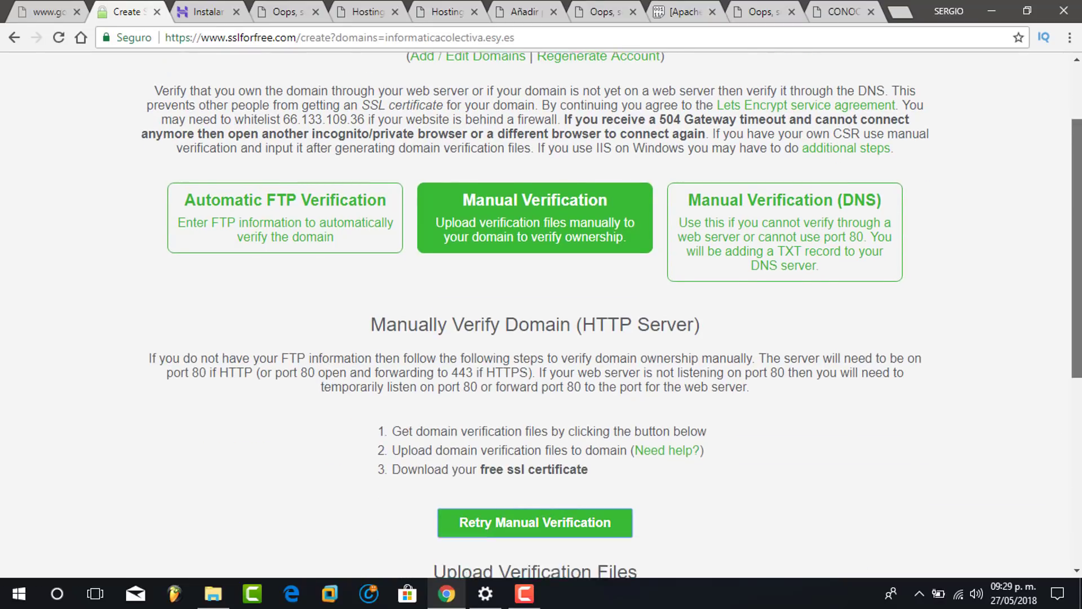
click(517, 516)
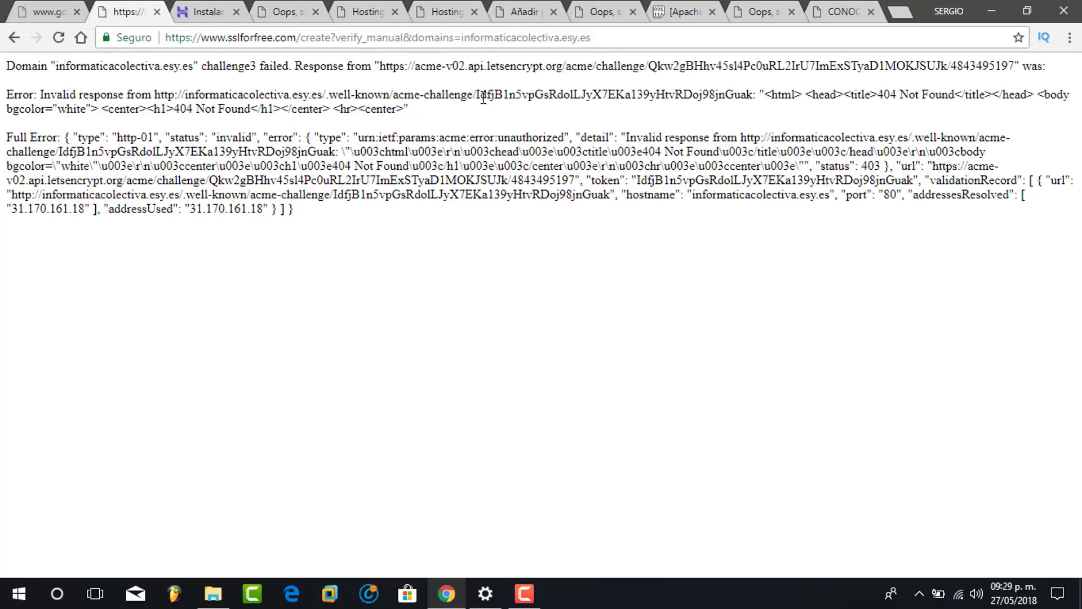
- Go back to the validation page and choose Manual Verification again
click(14, 37)
click(588, 317)
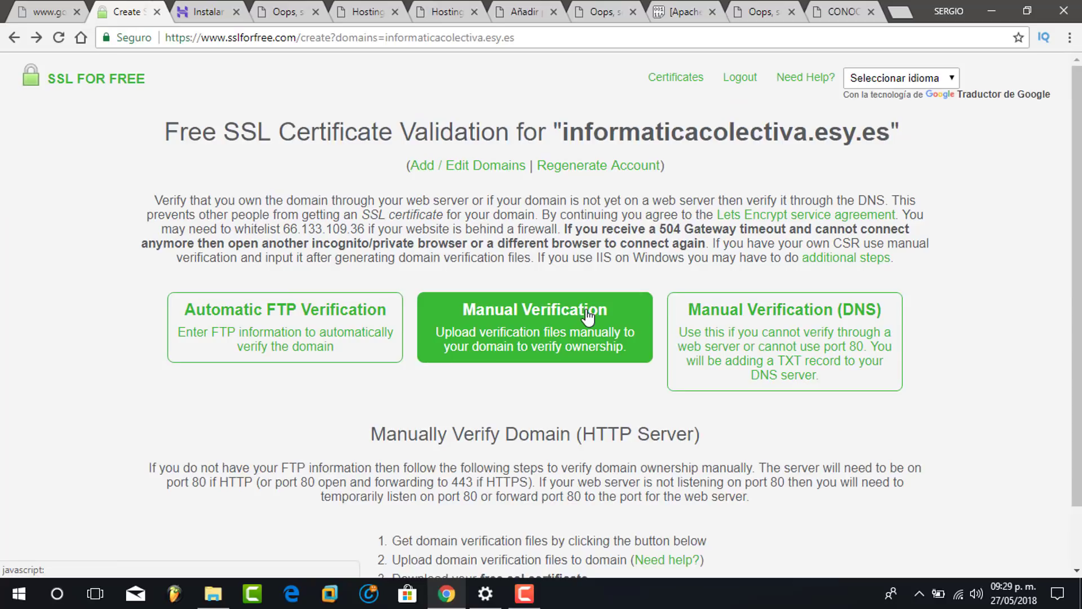
scroll(760, 113, down, 1)
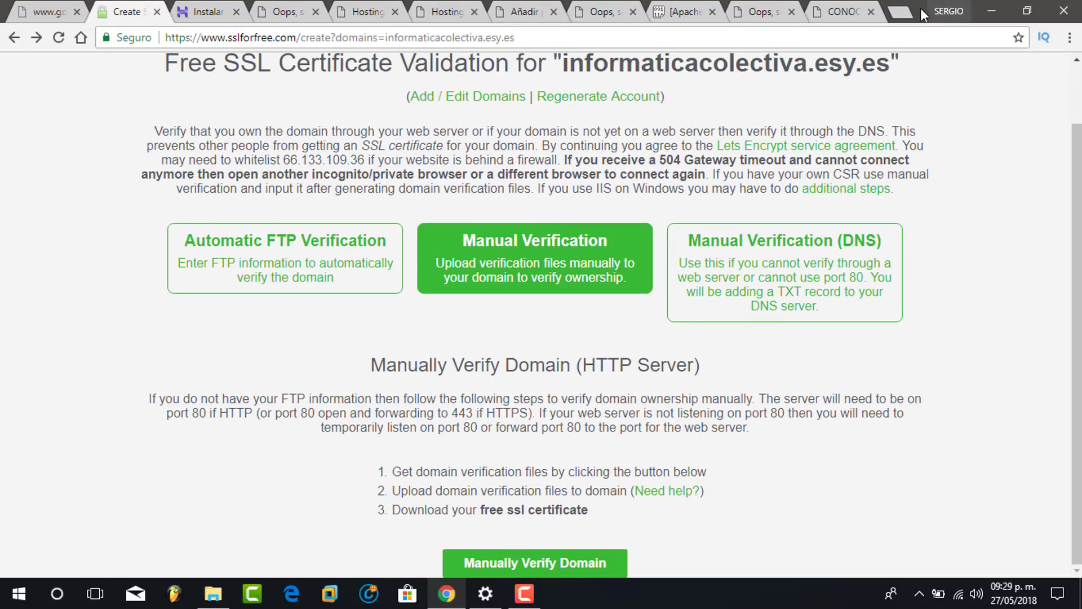
click(900, 12)
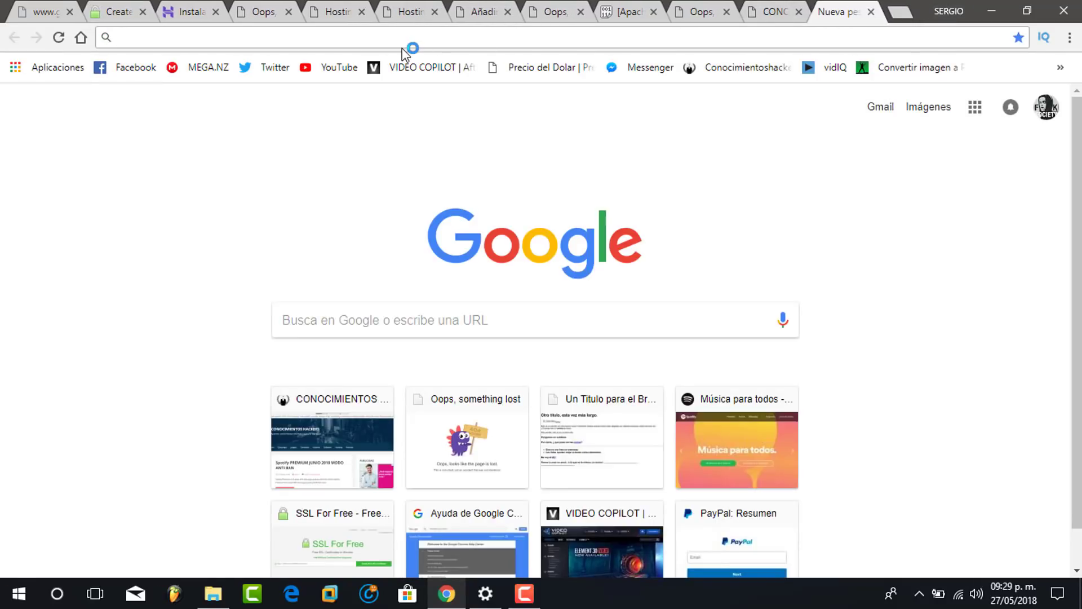
text(wo)
click(192, 12)
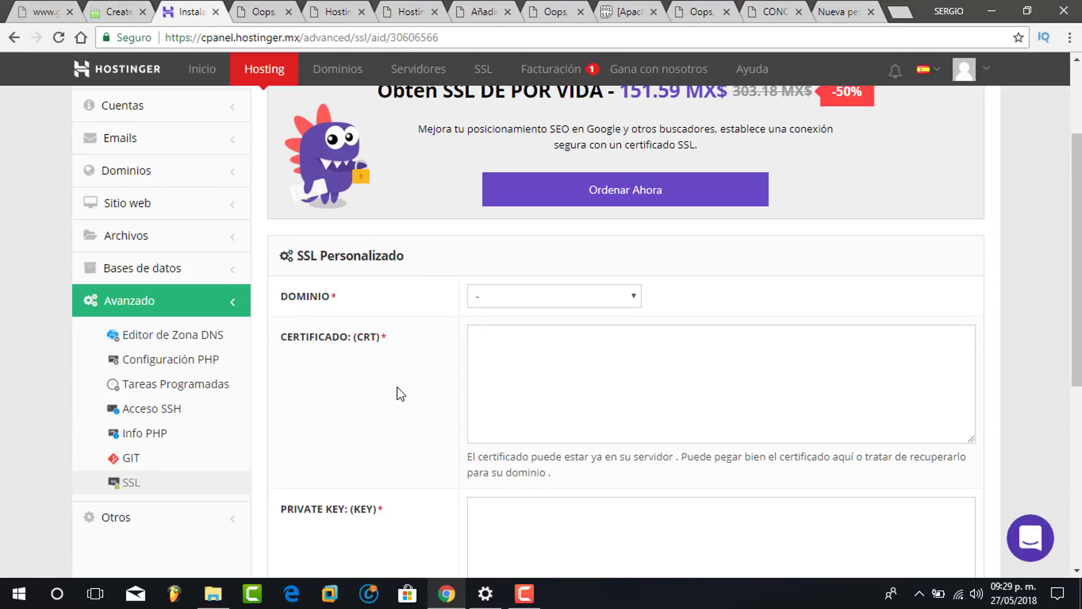
click(521, 298)
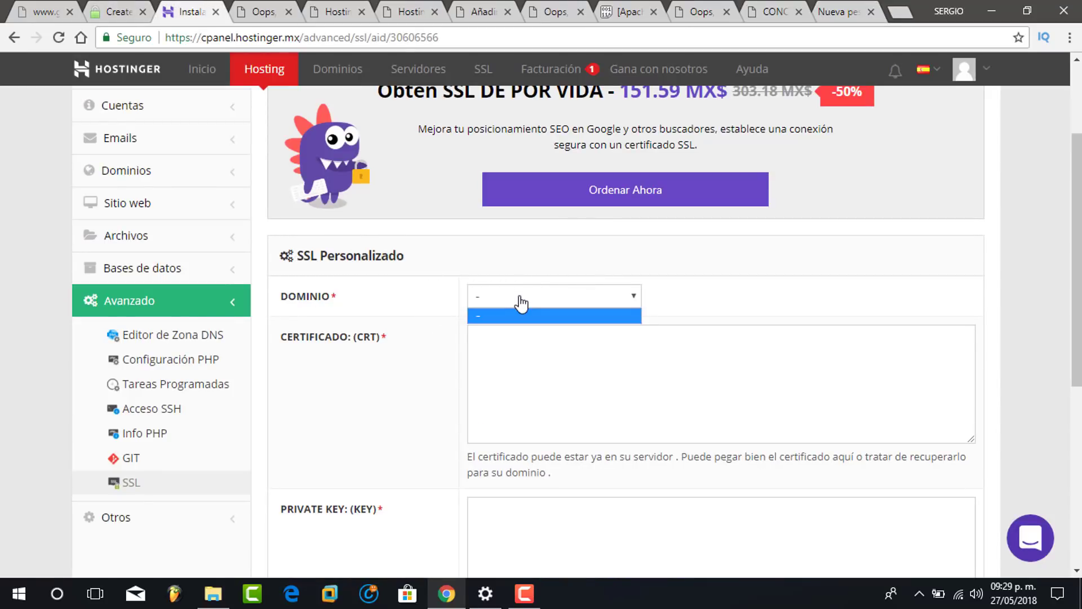
click(571, 364)
scroll(571, 364, down, 3)
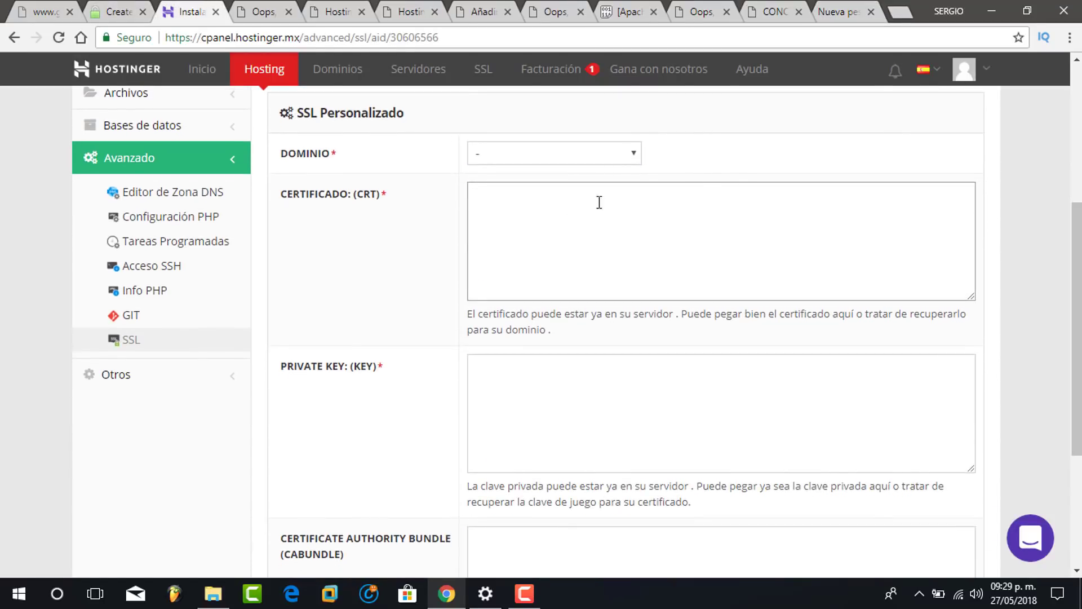
click(561, 391)
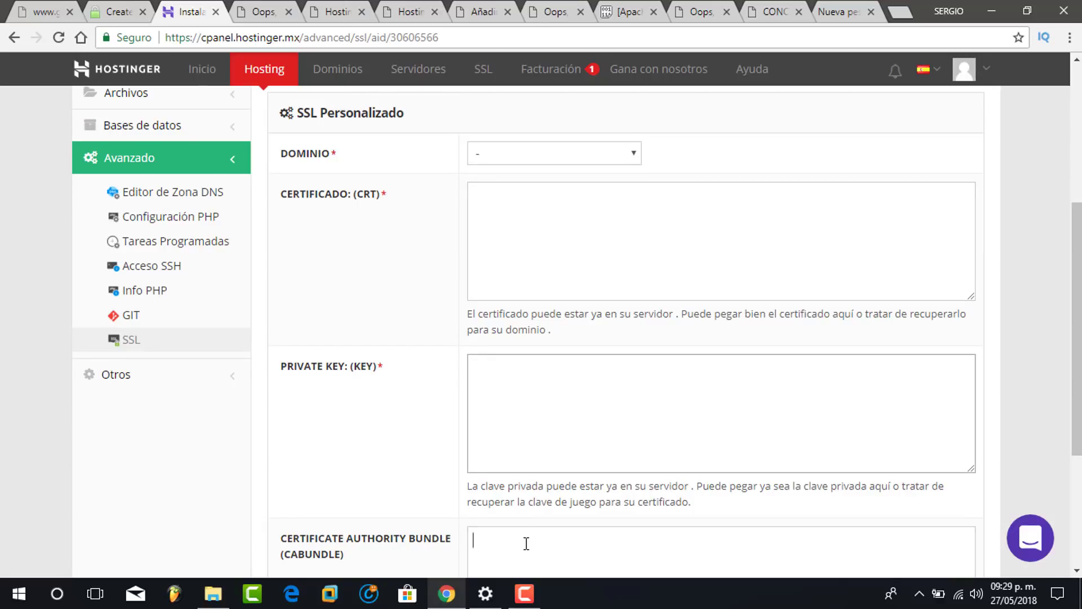
scroll(820, 103, down, 2)
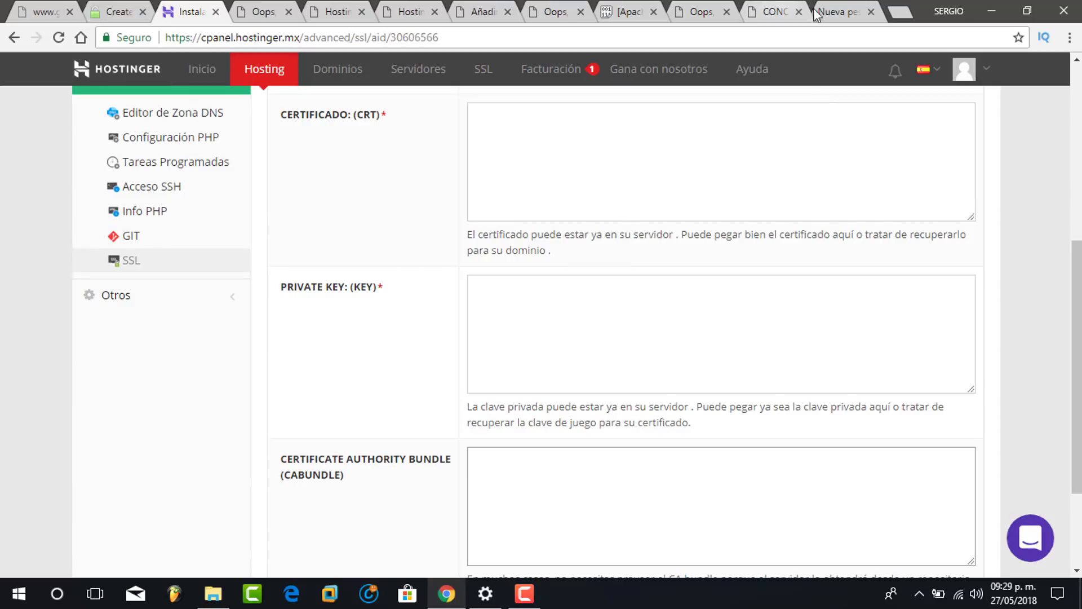
click(836, 12)
key(BackSpace)
key(BackSpace)
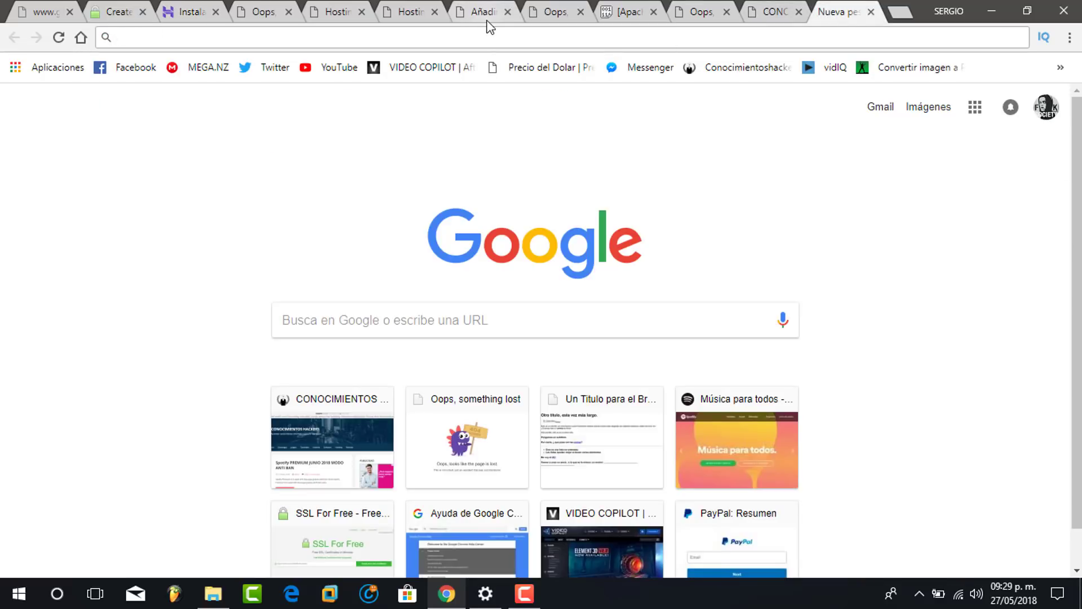
text(goo)
- Search for godaddy and open the GoDaddy website
key(BackSpace)
key(BackSpace)
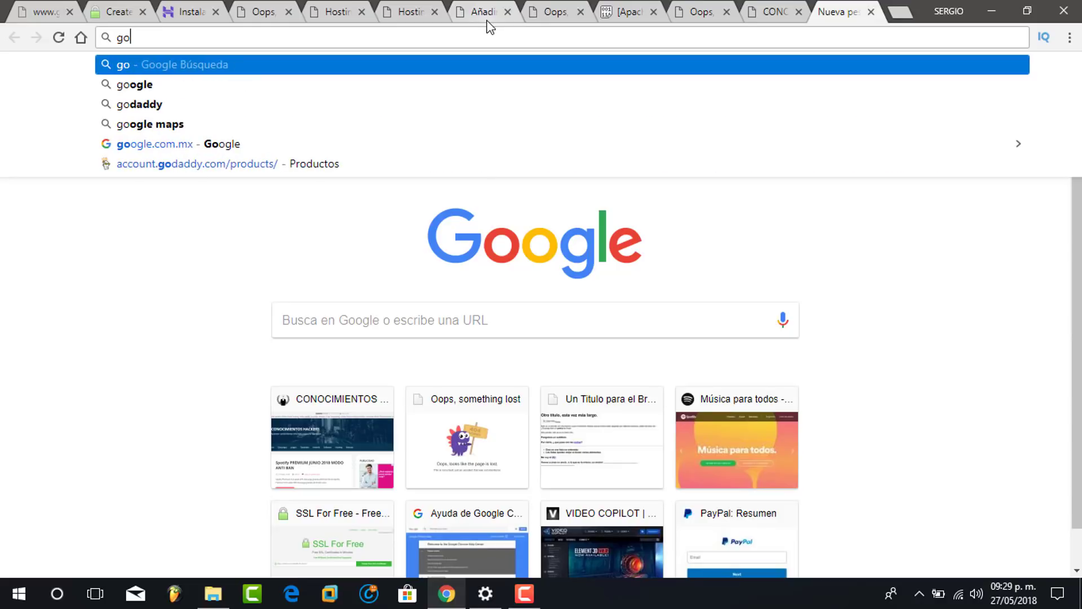
key(Down)
key(Down)
key(Return)
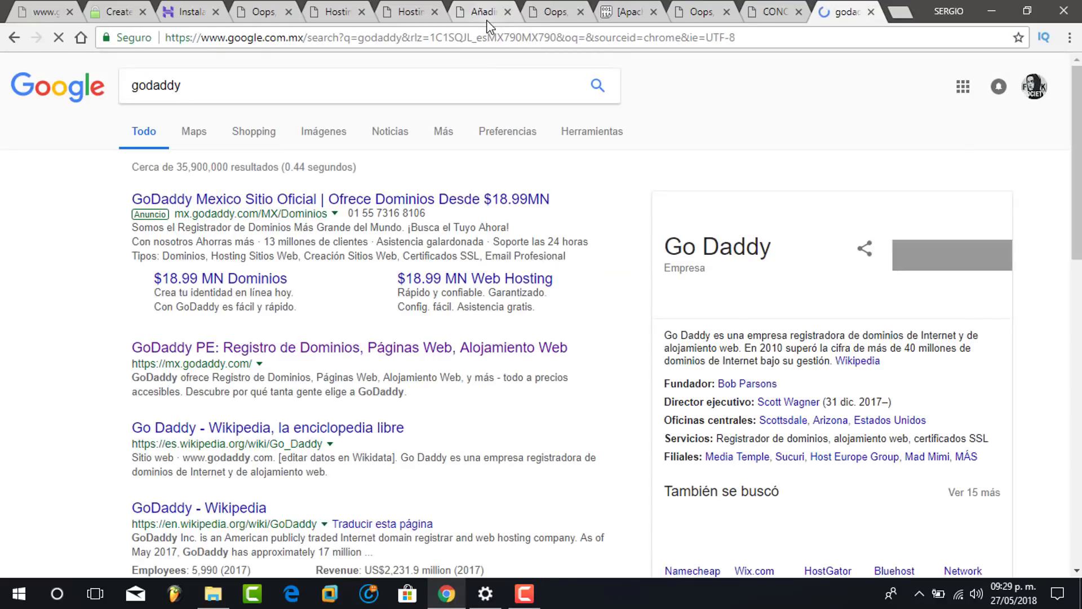
click(179, 353)
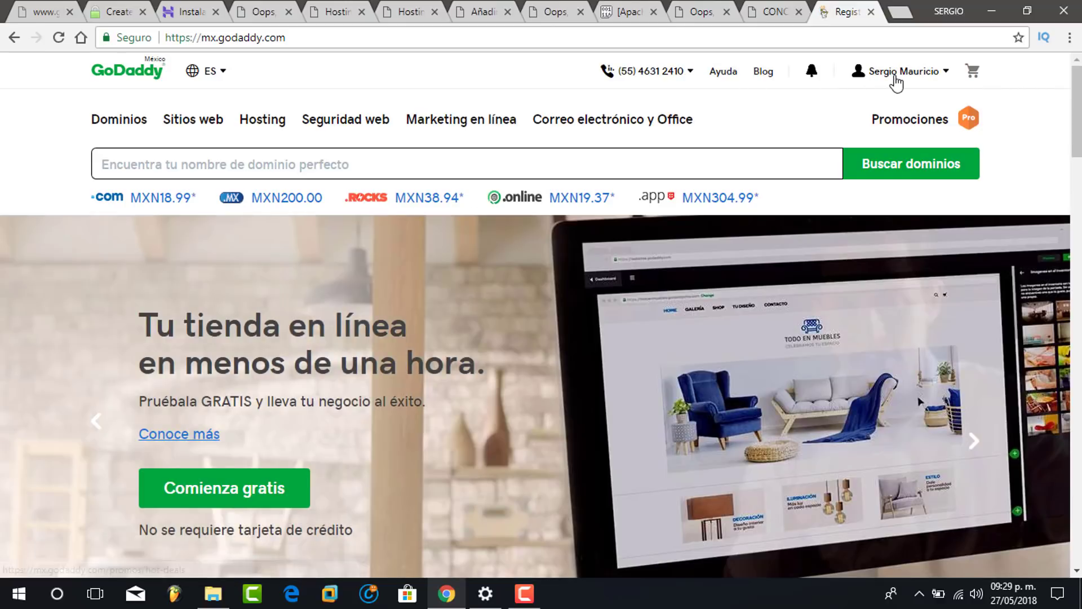
- Open cPanel for conocimientoshackers.com from the account's Web Hosting plan
click(895, 79)
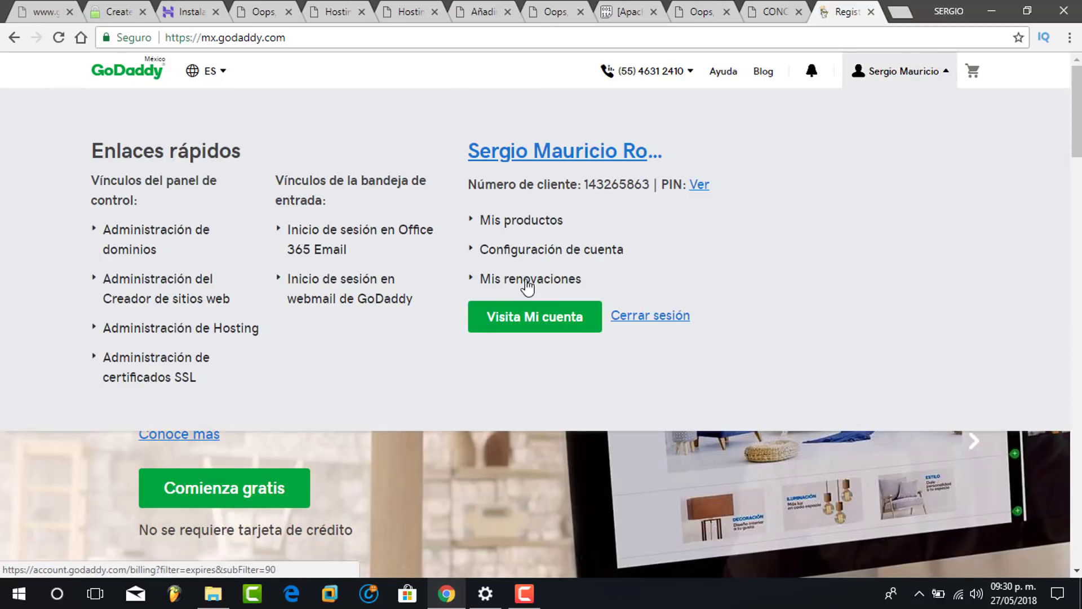
click(510, 317)
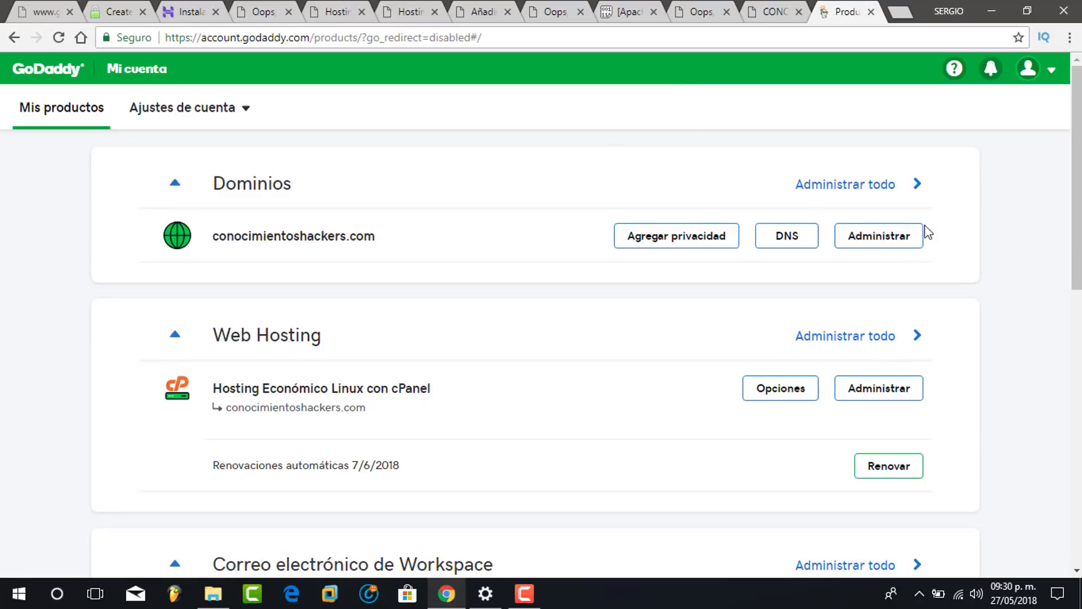
click(877, 383)
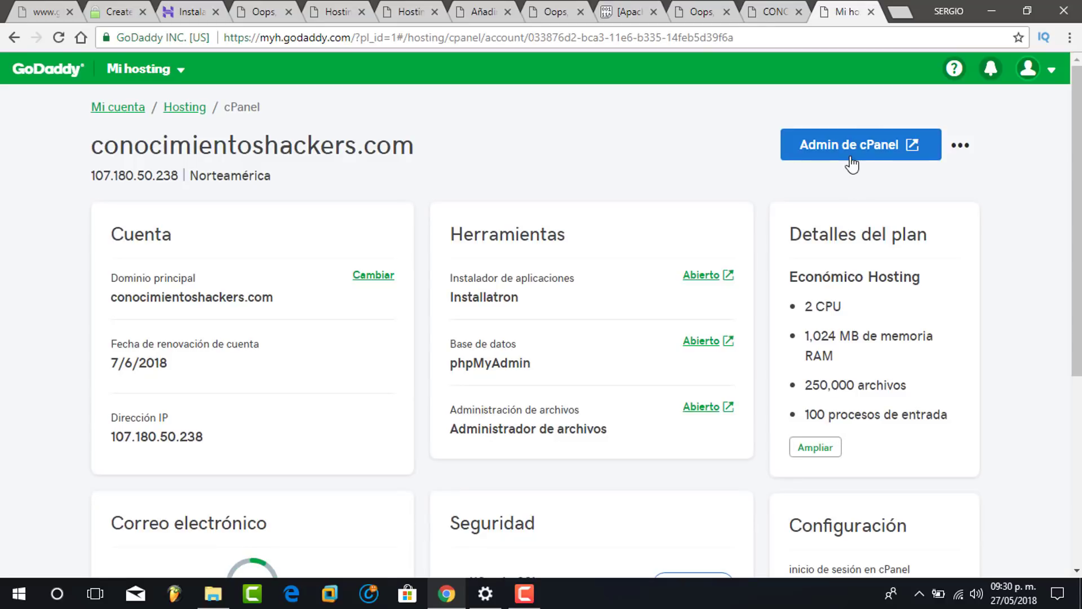
click(850, 156)
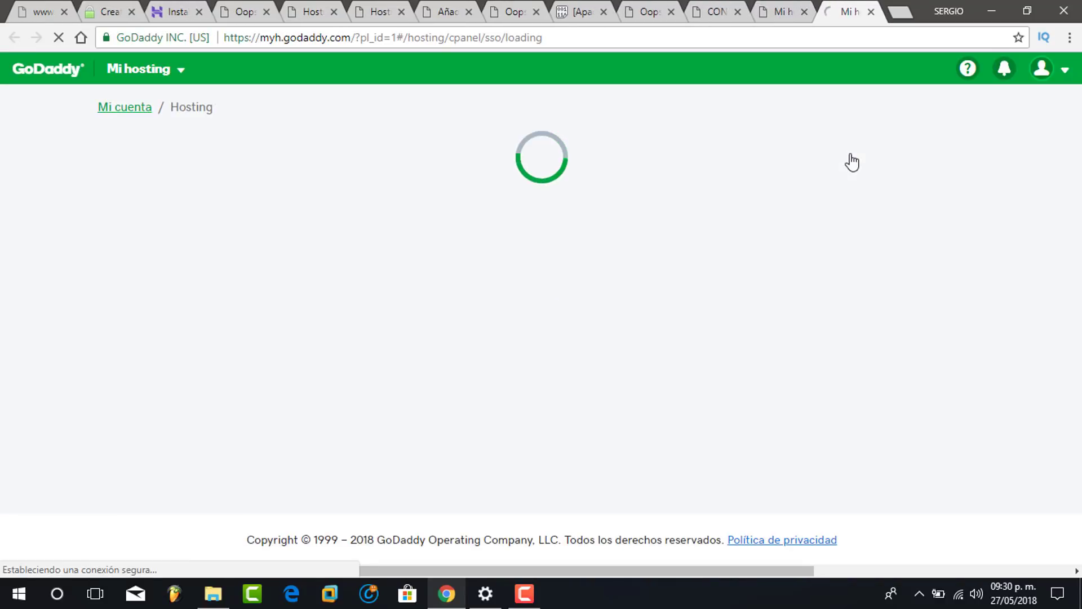
- Close the old hosting account and other unneeded tabs
click(795, 6)
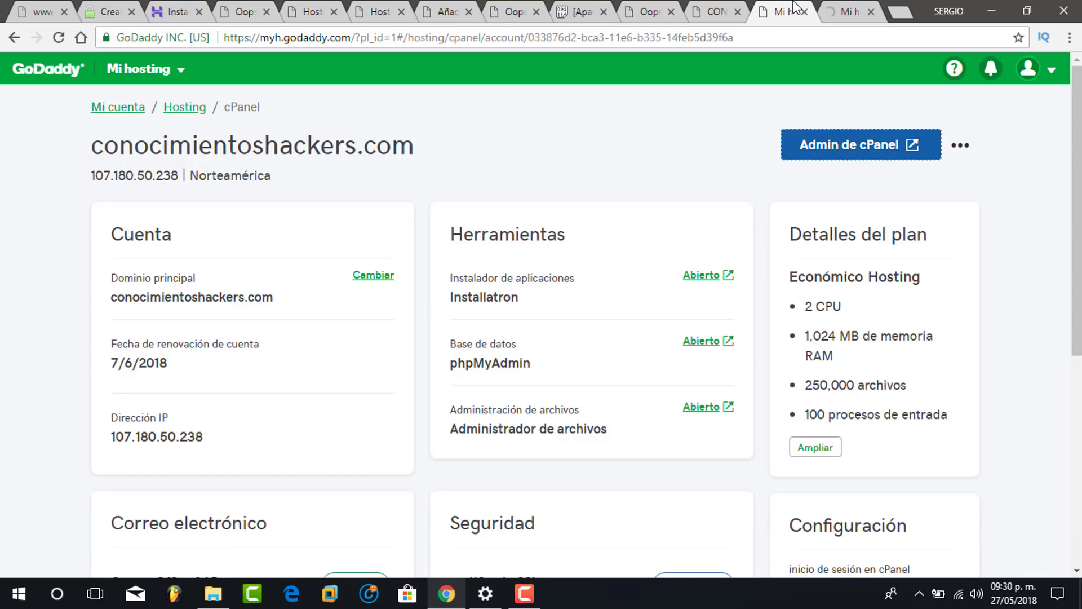
click(737, 11)
click(737, 12)
click(671, 11)
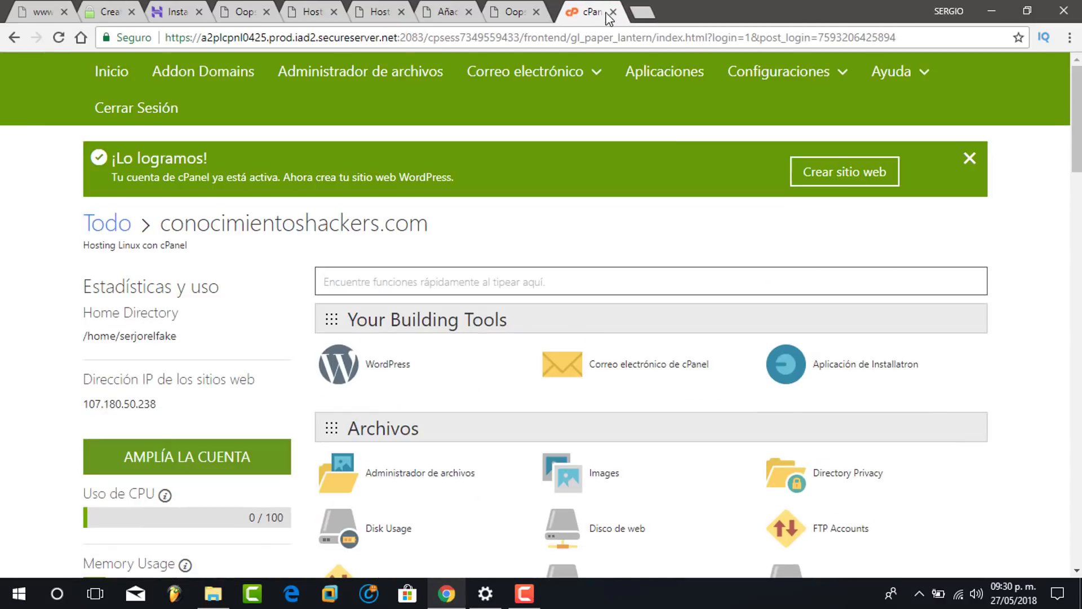
- Open SSL/TLS and then Manage SSL sites in cPanel
click(603, 11)
scroll(1079, 257, down, 20)
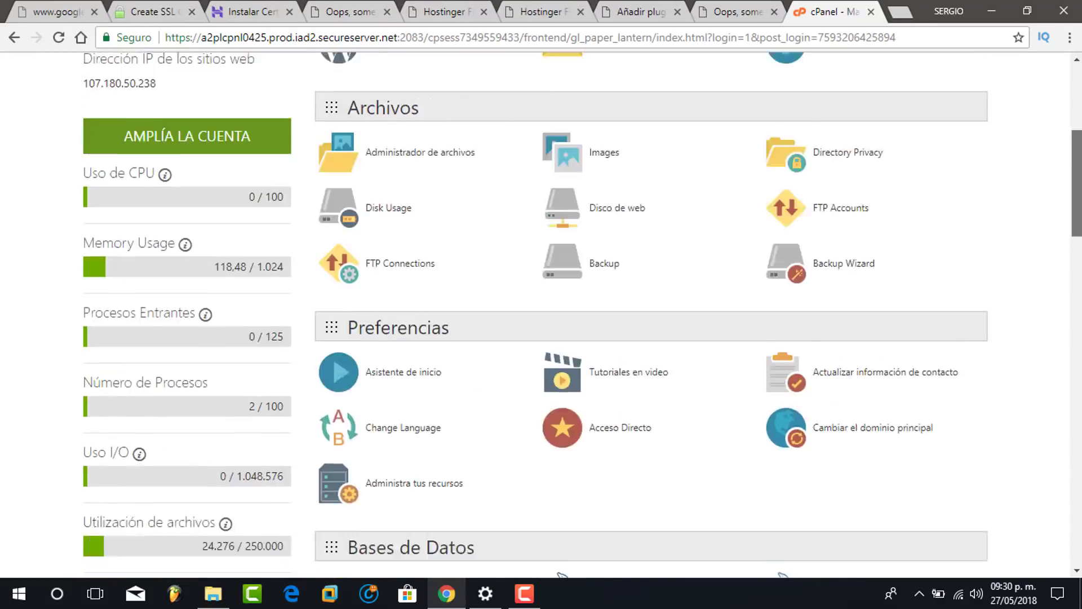
scroll(922, 393, down, 6)
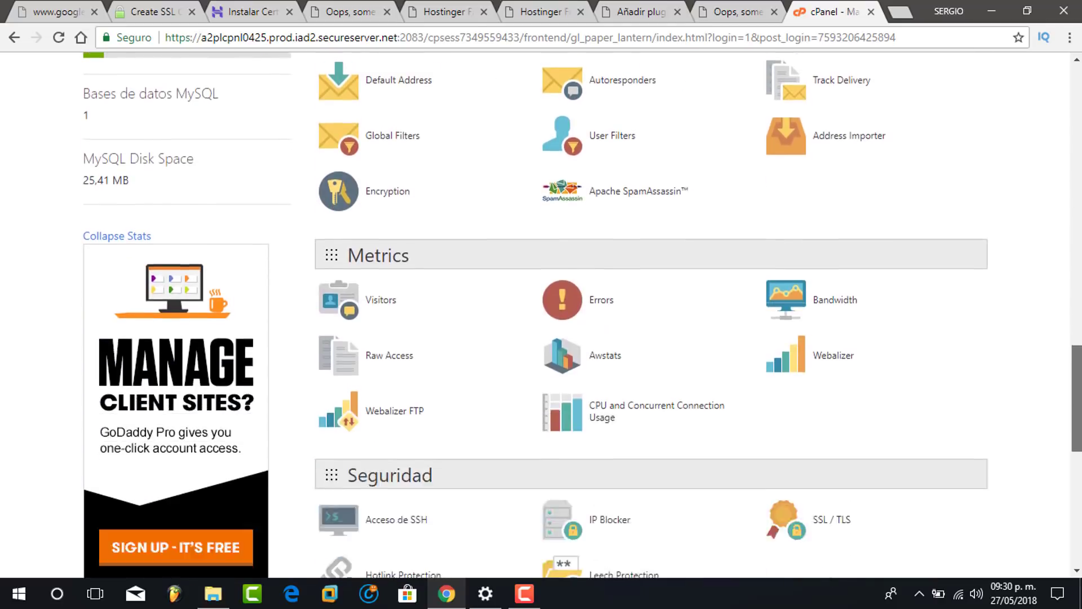
click(855, 372)
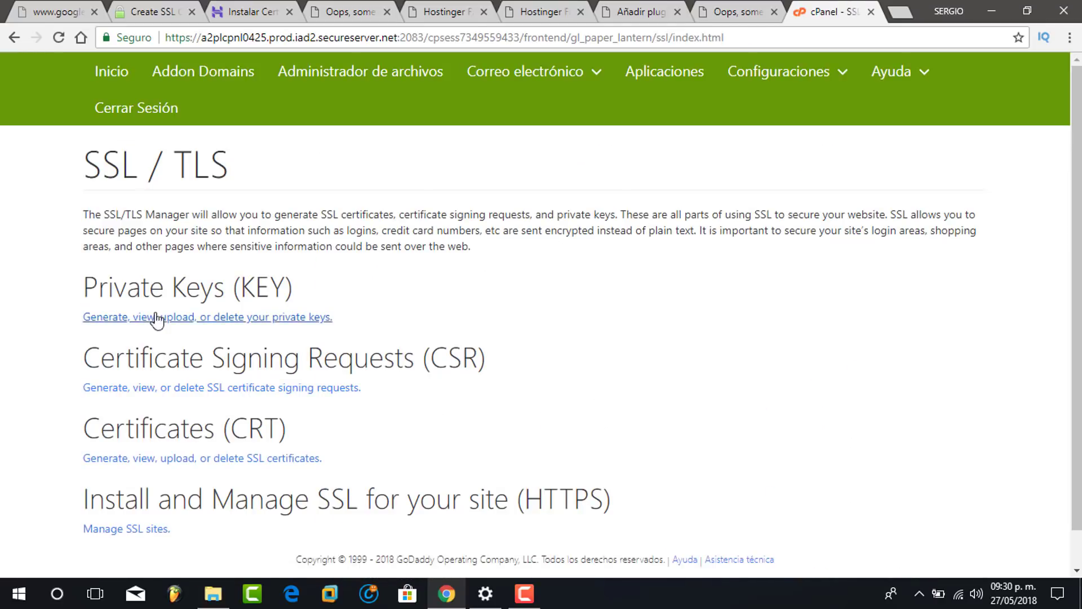
scroll(733, 282, down, 1)
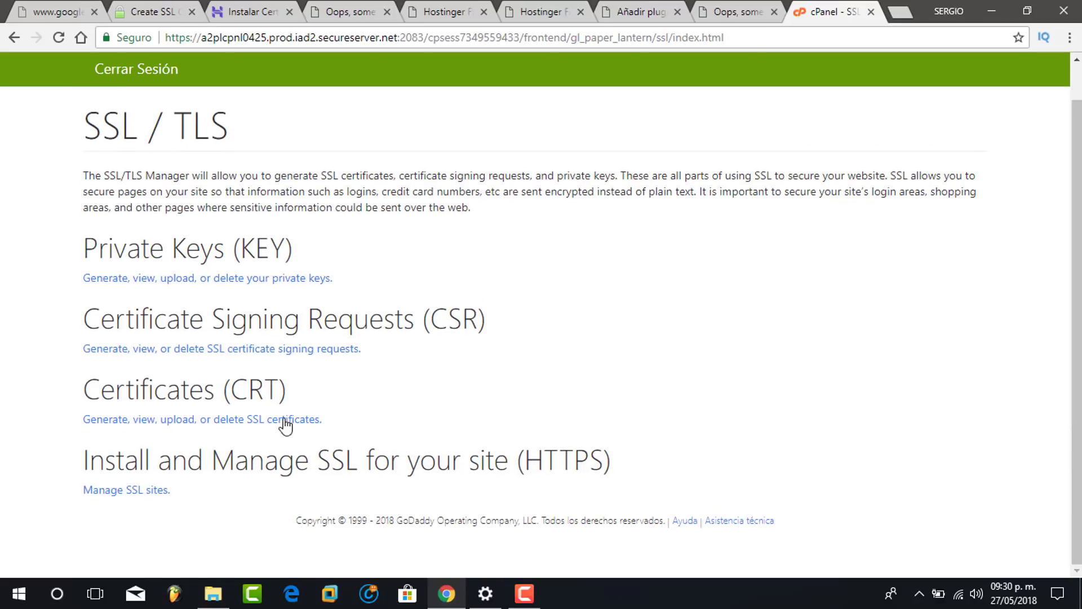
click(135, 491)
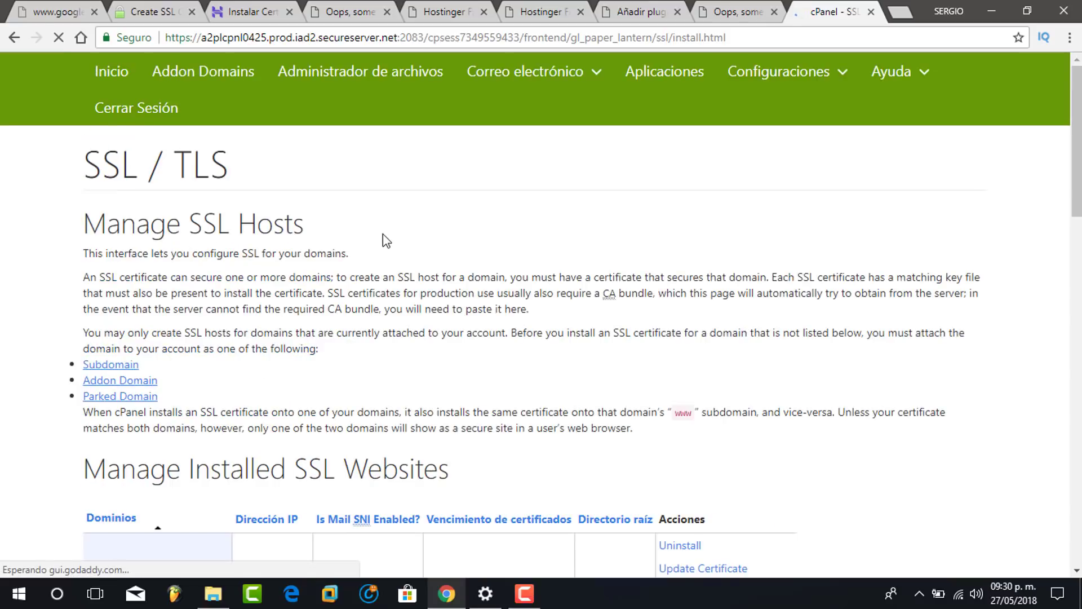
- Choose conocimientoshackers.com in the install form's Dominio dropdown
scroll(541, 315, down, 2)
scroll(541, 315, down, 3)
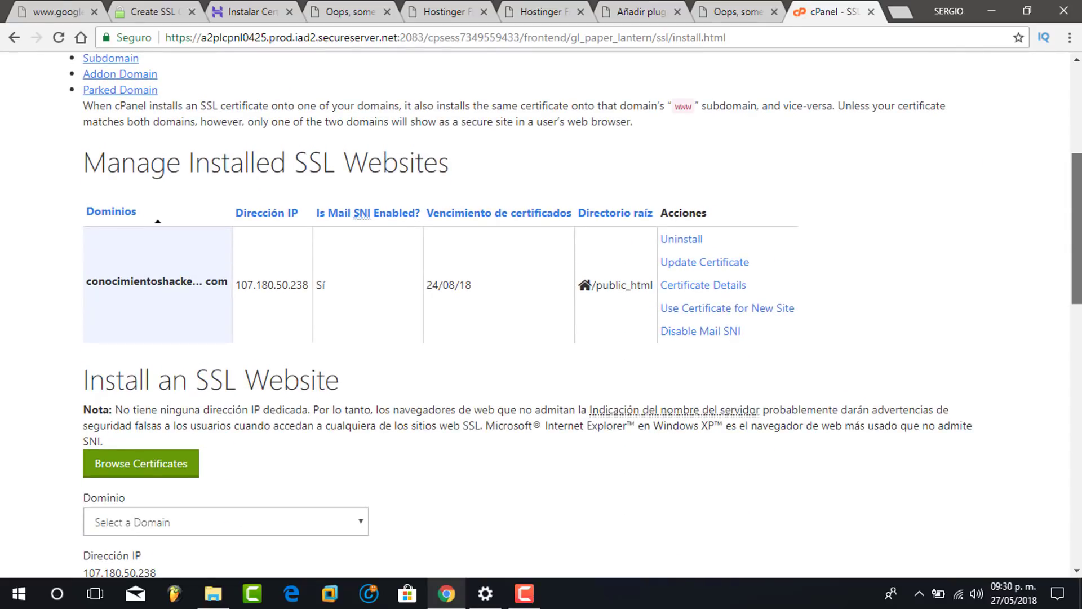
scroll(269, 281, down, 7)
scroll(269, 281, up, 2)
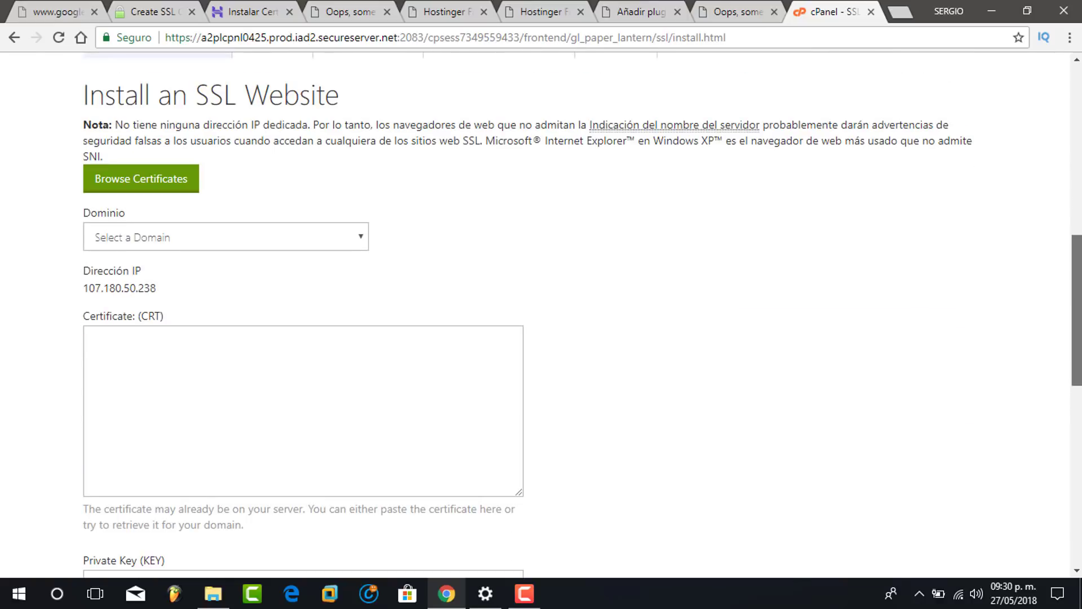
click(257, 247)
click(259, 273)
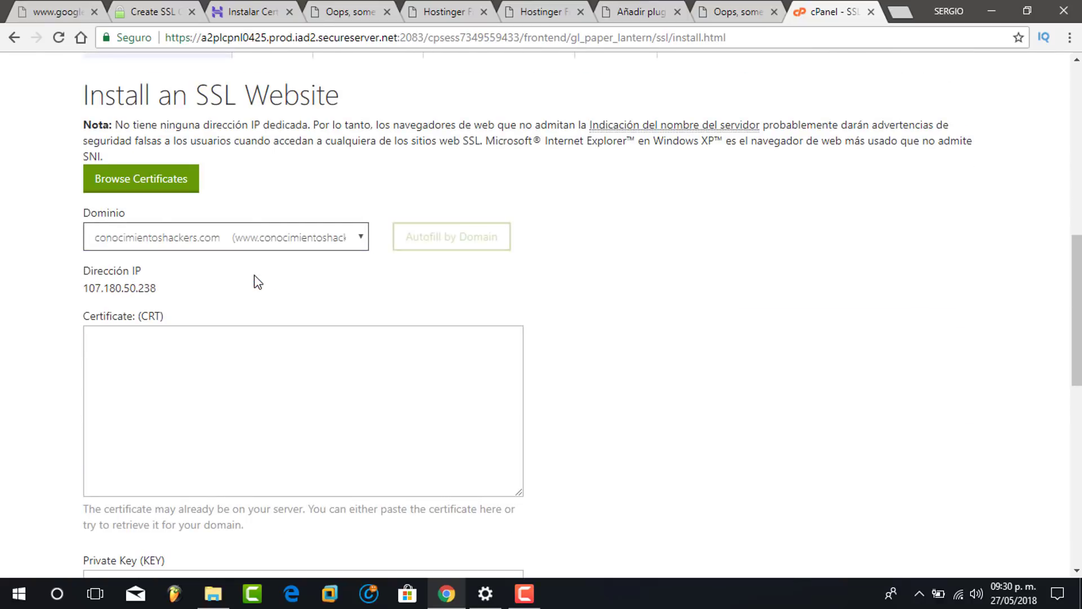
click(253, 7)
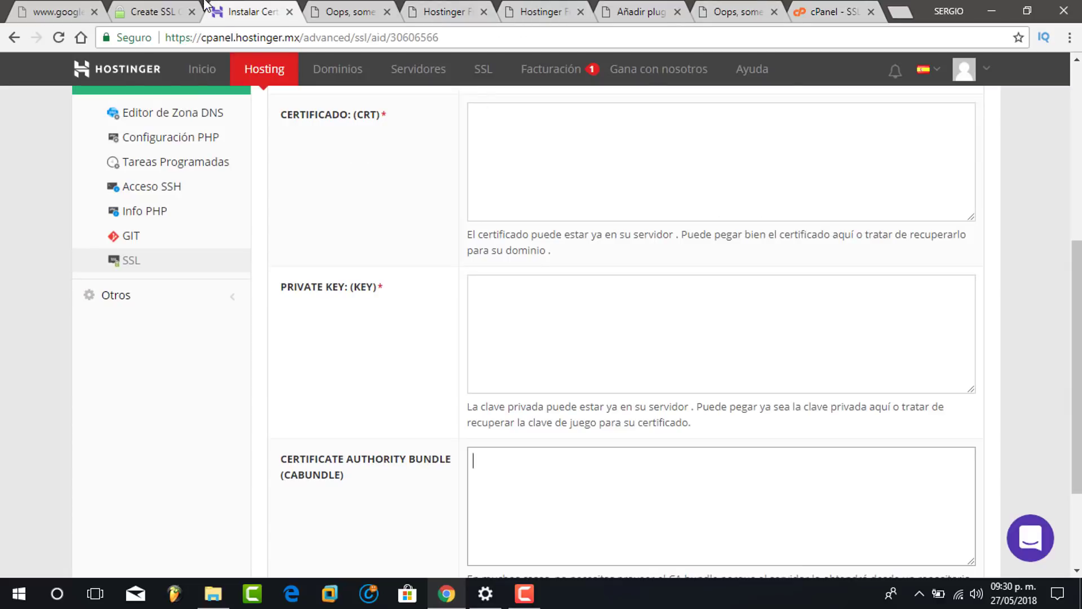
- Back on the SSL For Free home page, replace the domain with conocimientoshackers.com
click(151, 11)
scroll(382, 102, up, 2)
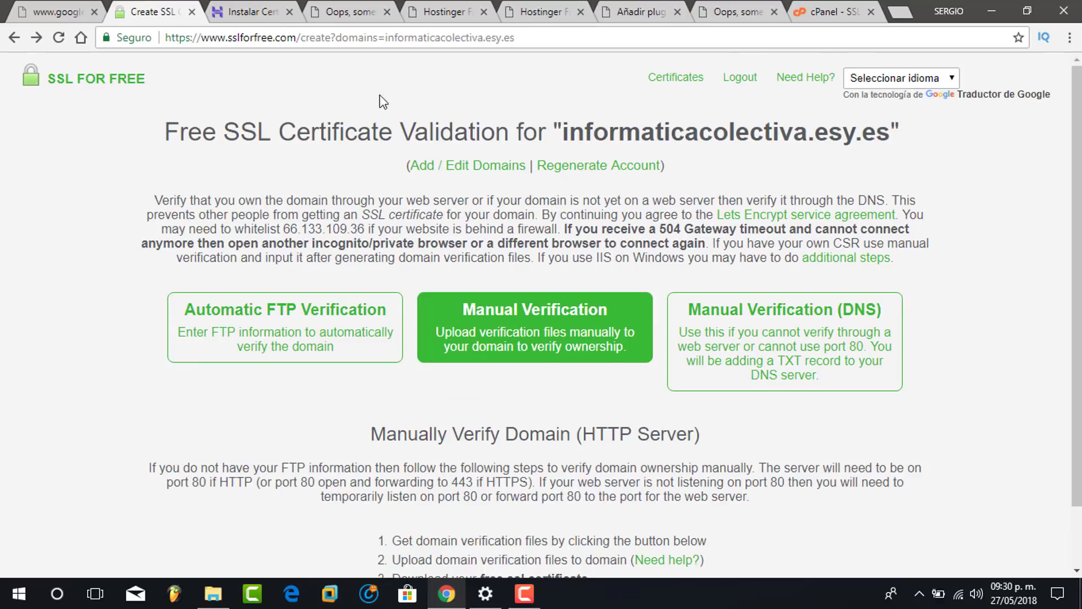
click(11, 38)
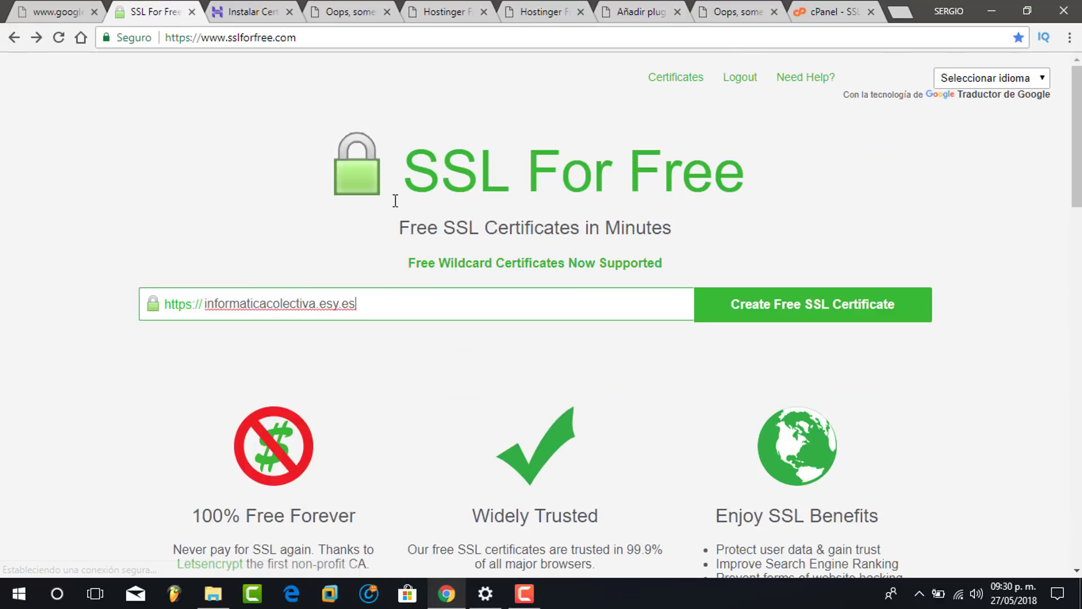
key(BackSpace)
key(BackSpace)
key(BackSpace)
key(BackSpace)
key(BackSpace)
key(BackSpace)
key(BackSpace)
key(BackSpace)
key(BackSpace)
key(BackSpace)
key(BackSpace)
key(BackSpace)
key(BackSpace)
key(BackSpace)
key(BackSpace)
key(BackSpace)
key(BackSpace)
key(BackSpace)
key(BackSpace)
key(BackSpace)
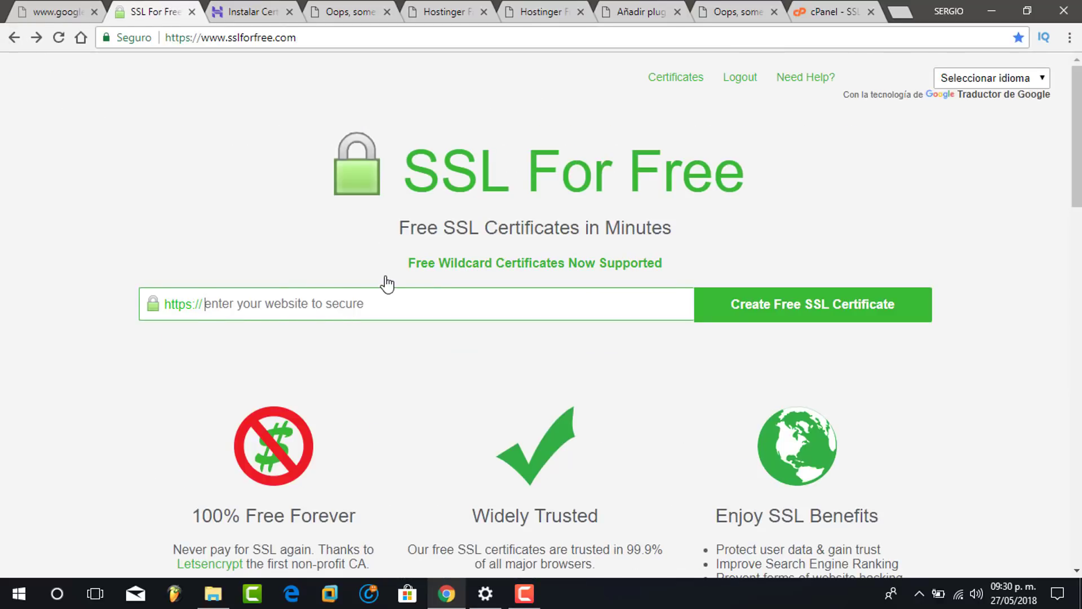
text(con)
click(430, 331)
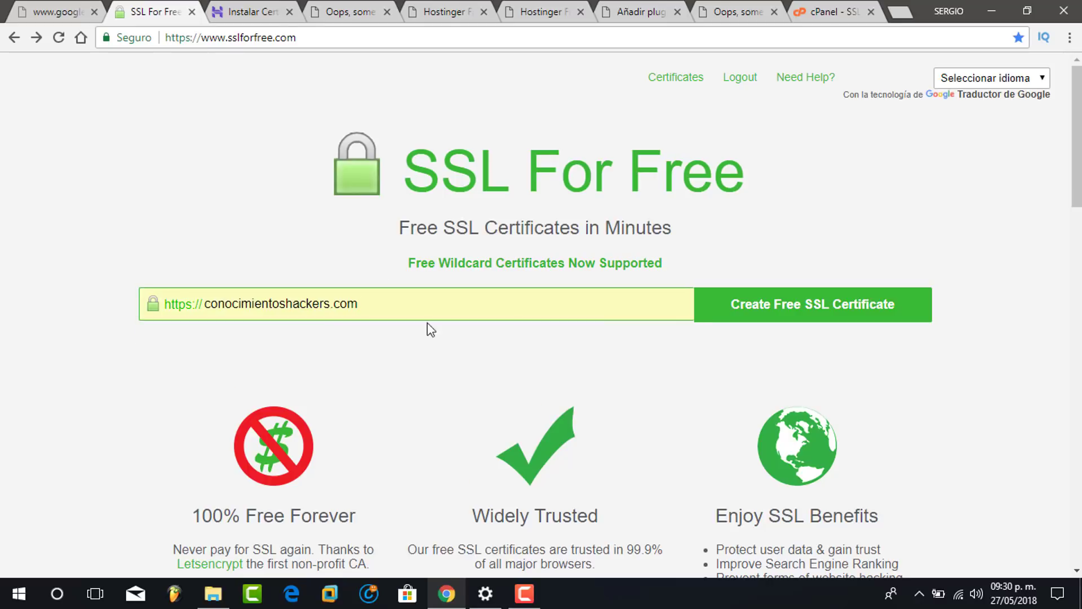
- Create the free certificate using manual domain verification and download the generated SSL certificate
click(725, 307)
drag(162, 229, 915, 258)
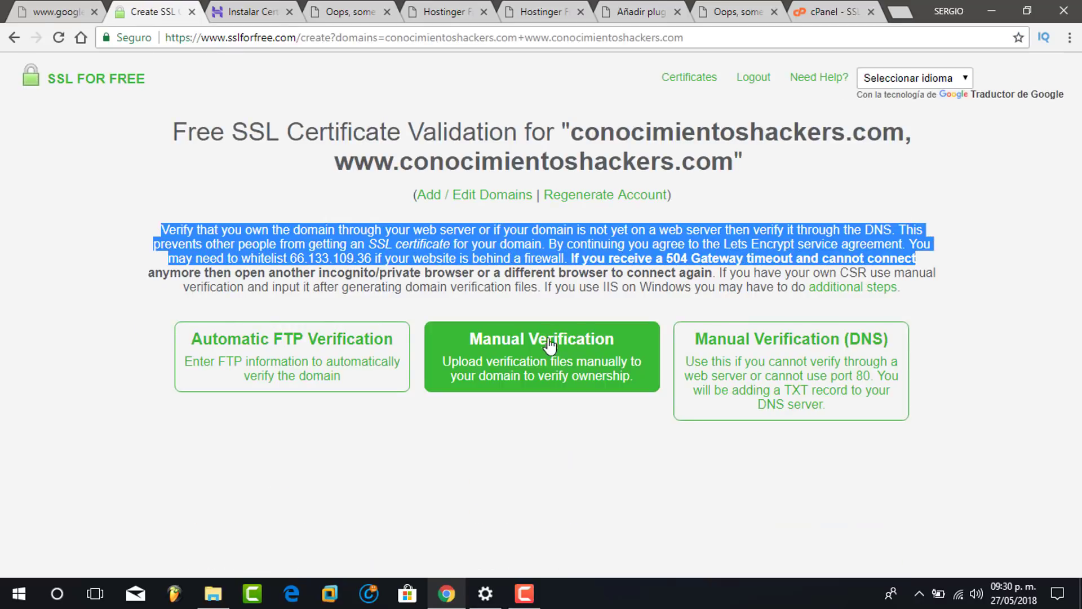
click(541, 356)
scroll(541, 315, down, 2)
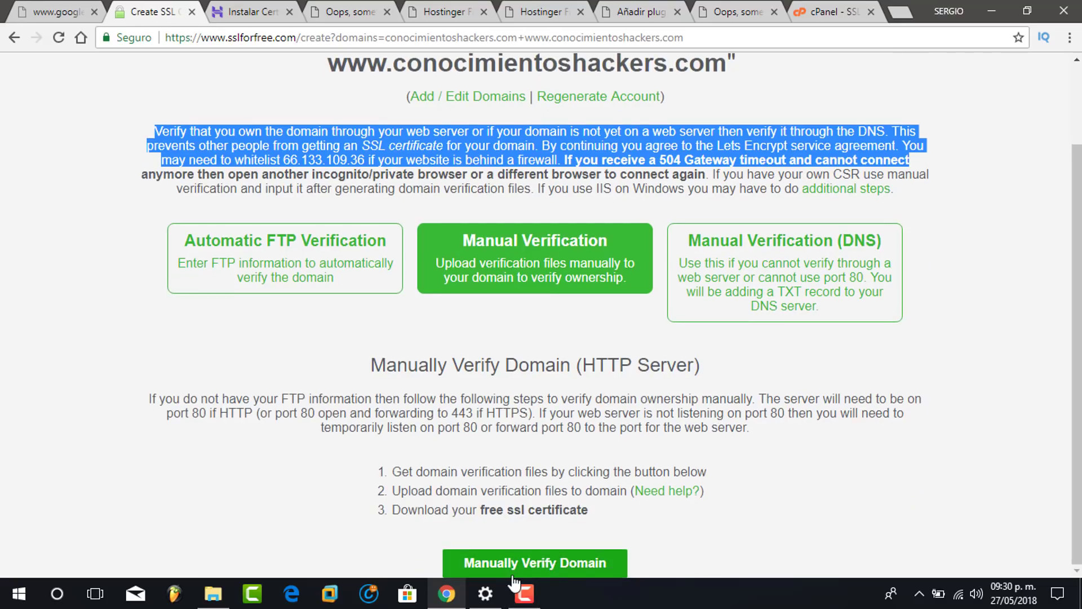
click(534, 562)
scroll(943, 390, down, 2)
scroll(907, 521, down, 5)
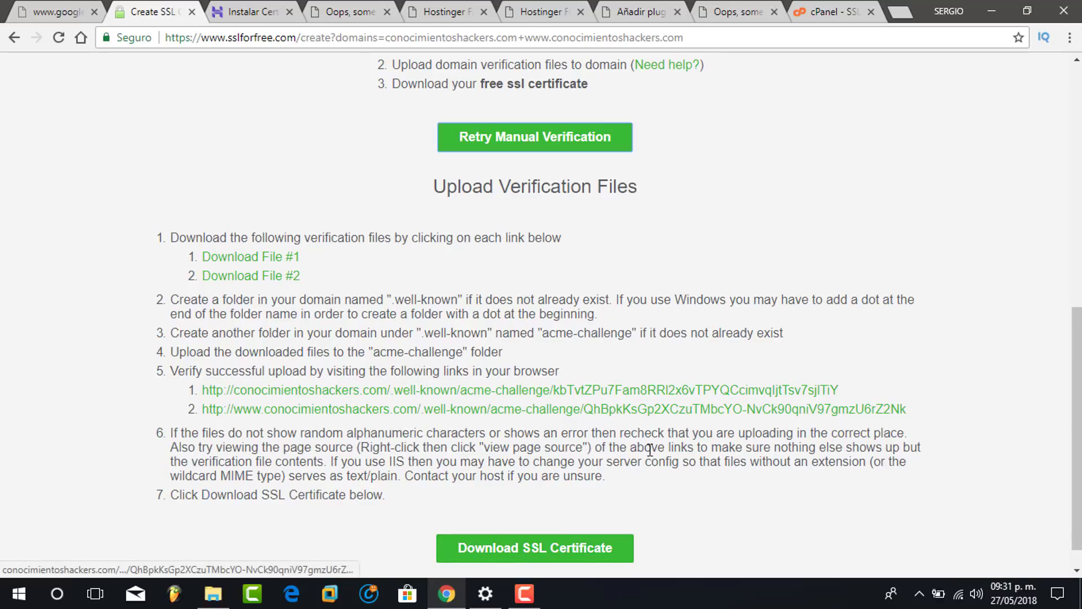
click(545, 550)
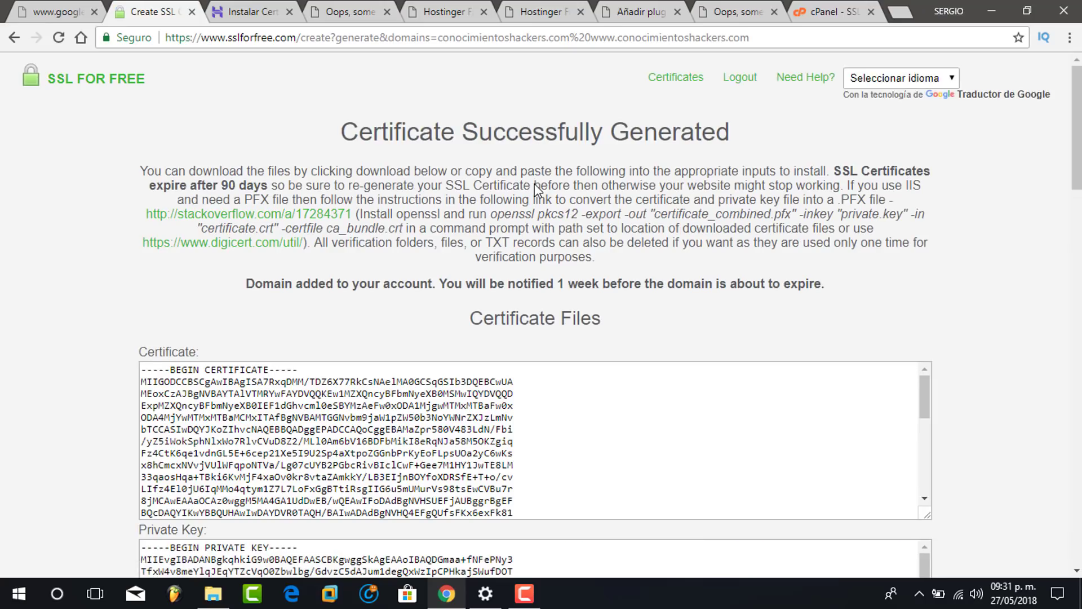
- Copy the certificate text from SSL For Free into Hostinger's certificate box
scroll(467, 217, down, 3)
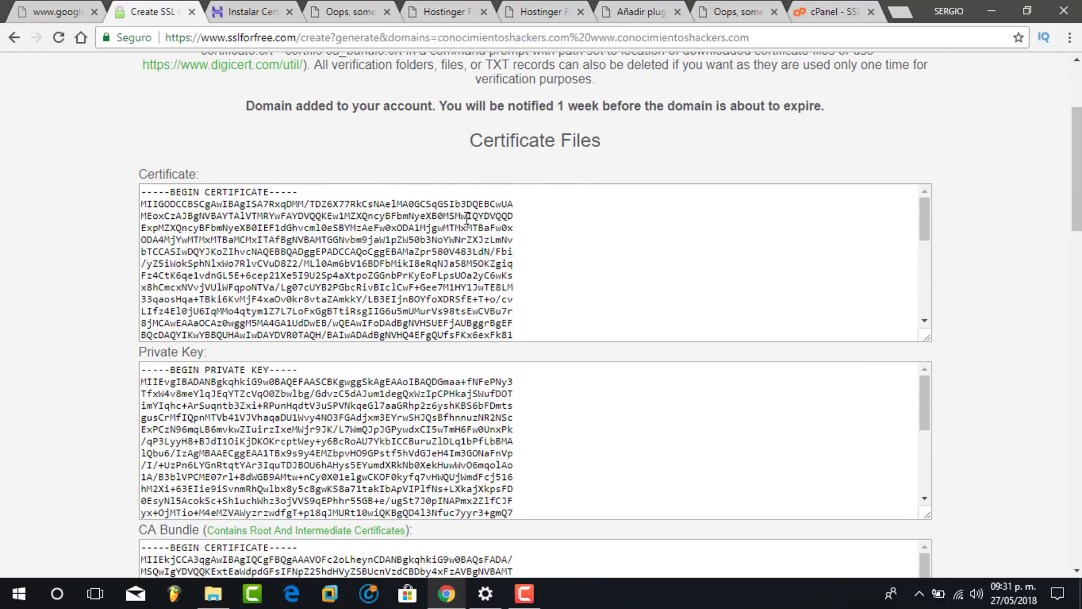
drag(142, 190, 556, 408)
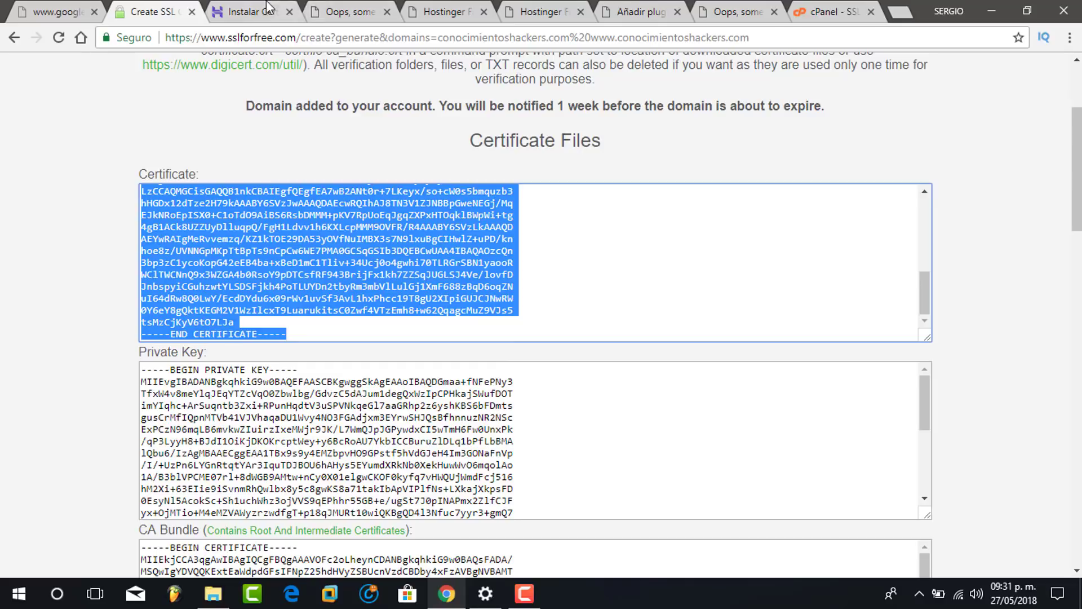
click(268, 8)
click(539, 158)
key(ctrl+v)
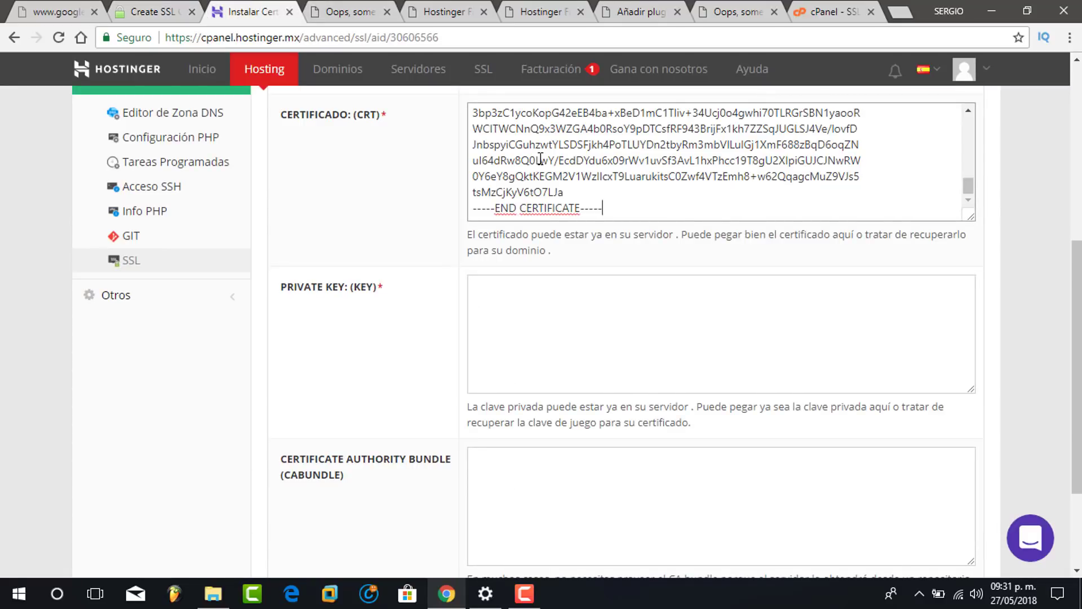
- Paste the SSL For Free private key into Hostinger's private key box
click(575, 315)
key(ctrl+Tab)
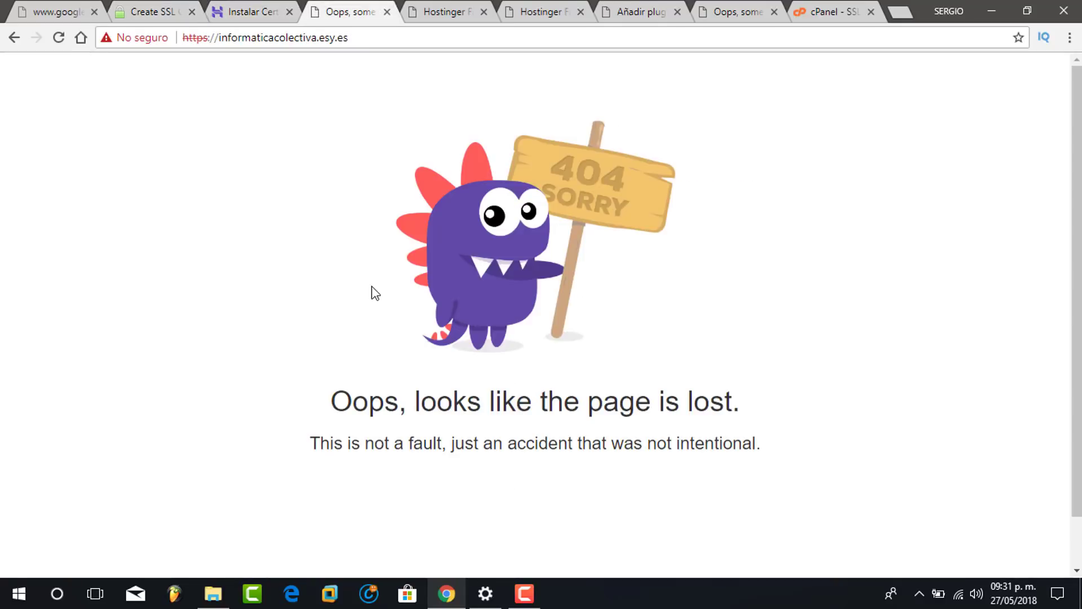
click(427, 4)
click(216, 11)
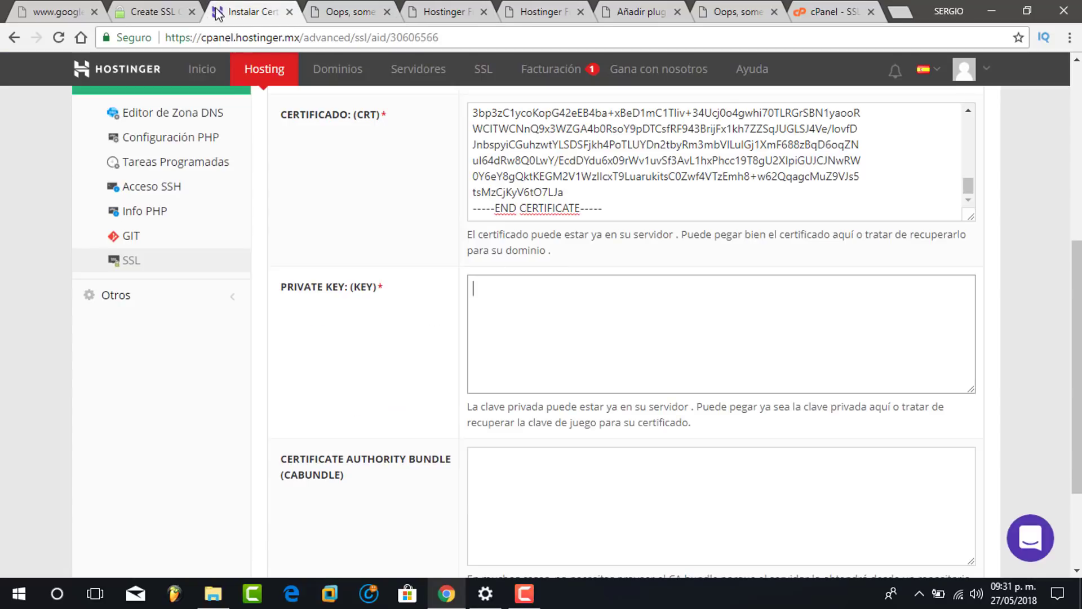
click(152, 11)
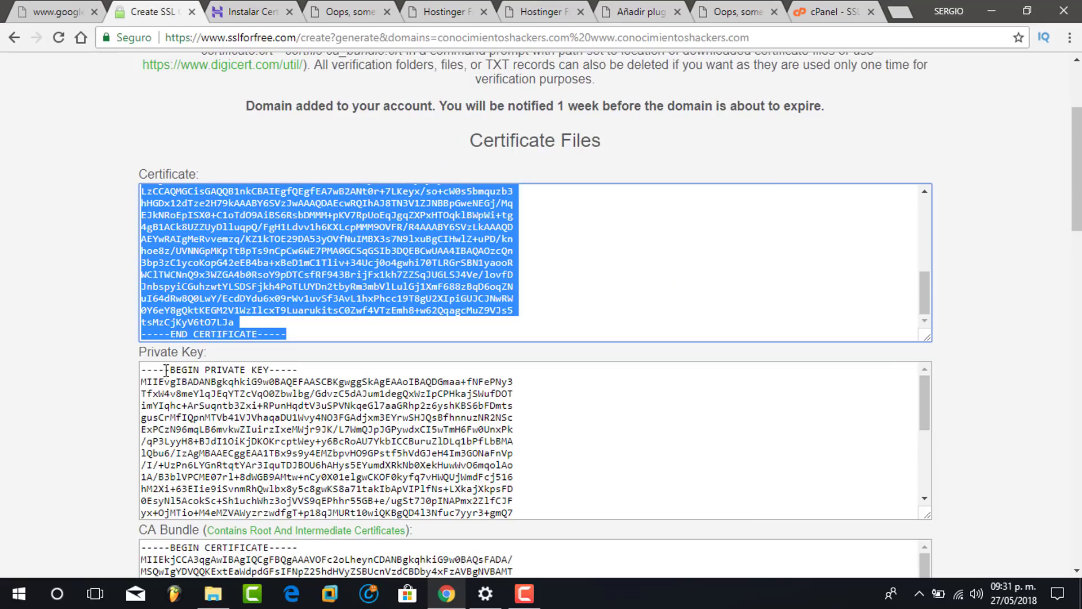
click(145, 370)
scroll(145, 371, down, 2)
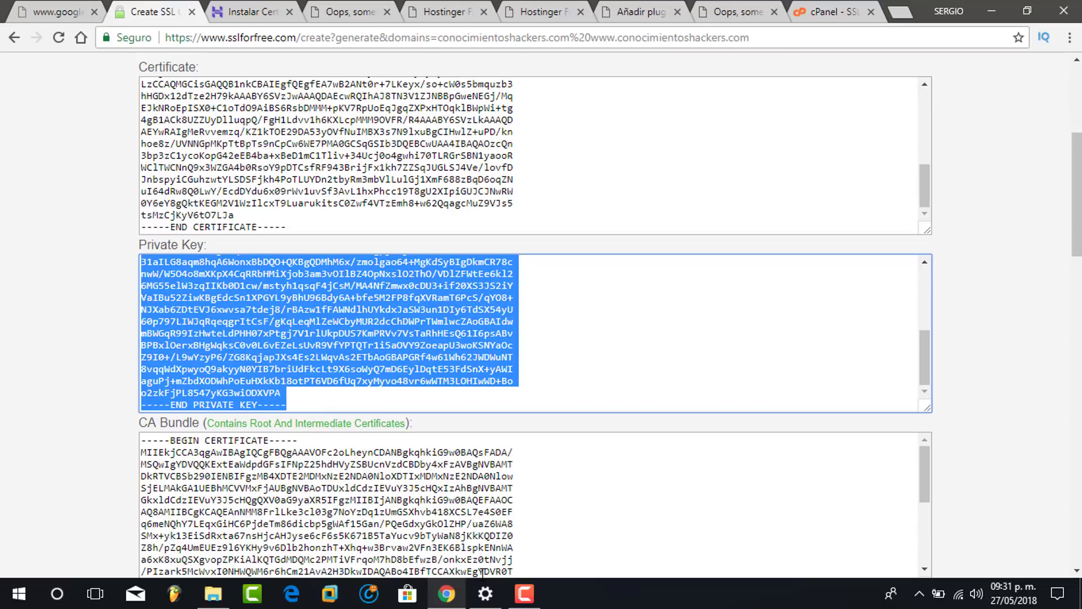
click(248, 12)
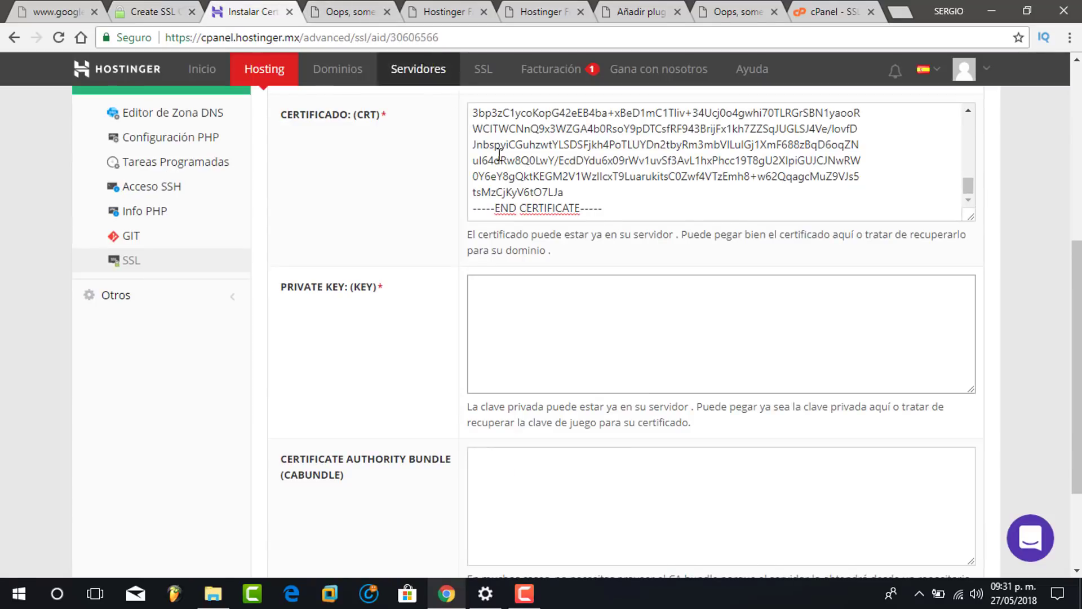
key(ctrl+v)
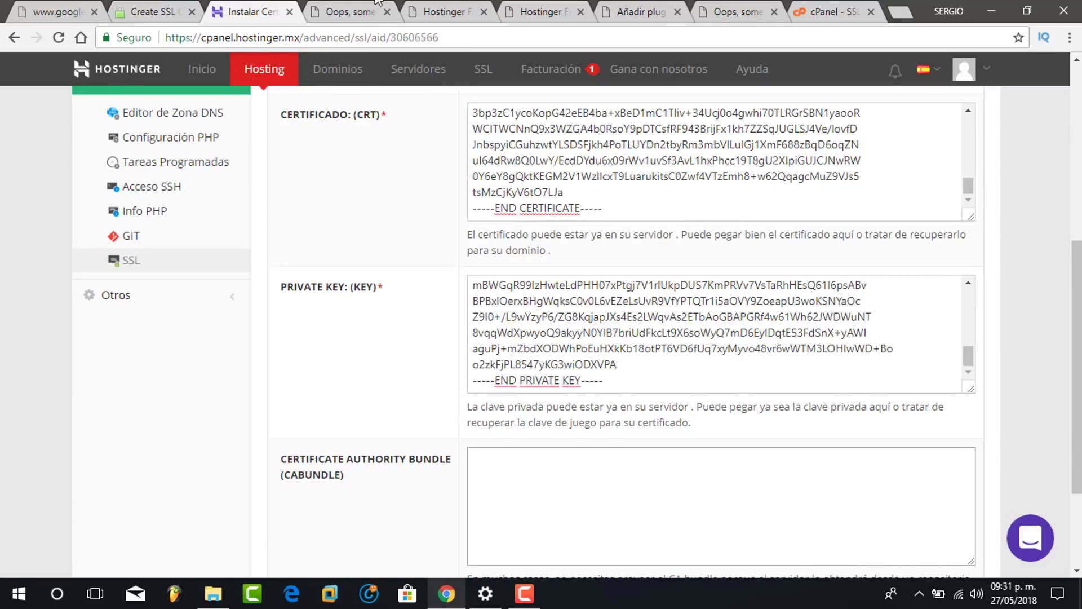
- Copy the CA bundle text from SSL For Free into Hostinger's CA bundle box
click(348, 15)
click(256, 6)
key(ctrl+shift+Tab)
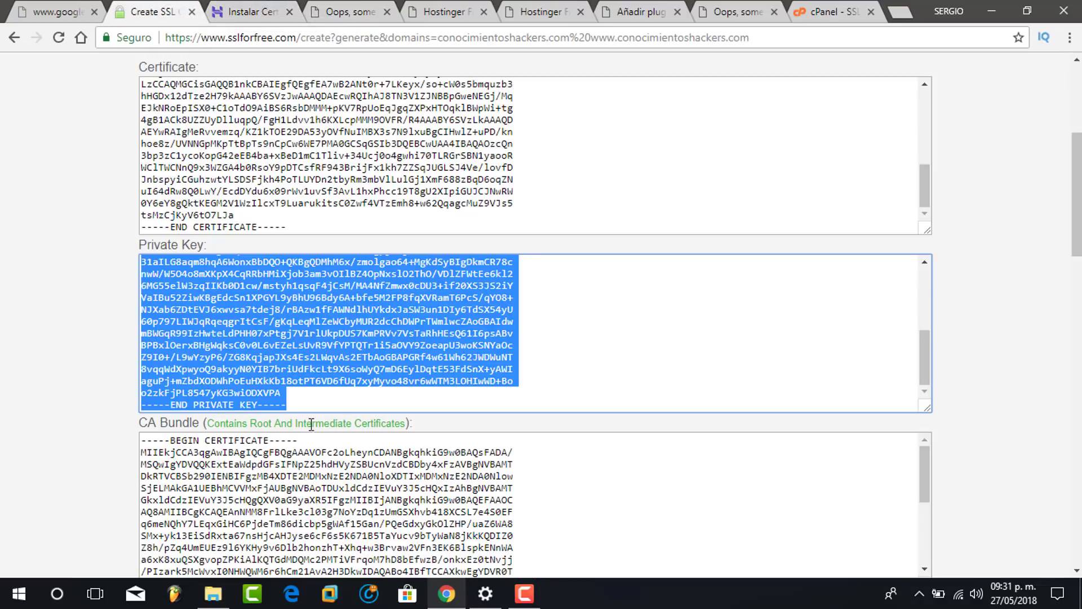
drag(141, 438, 485, 592)
scroll(536, 282, up, 10)
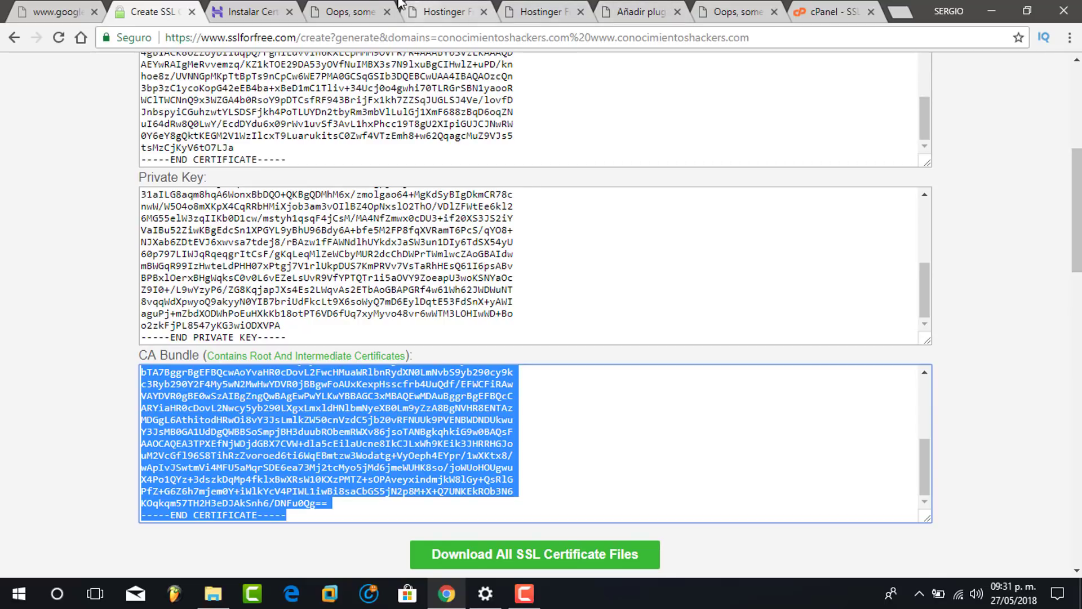
click(253, 12)
key(ctrl+v)
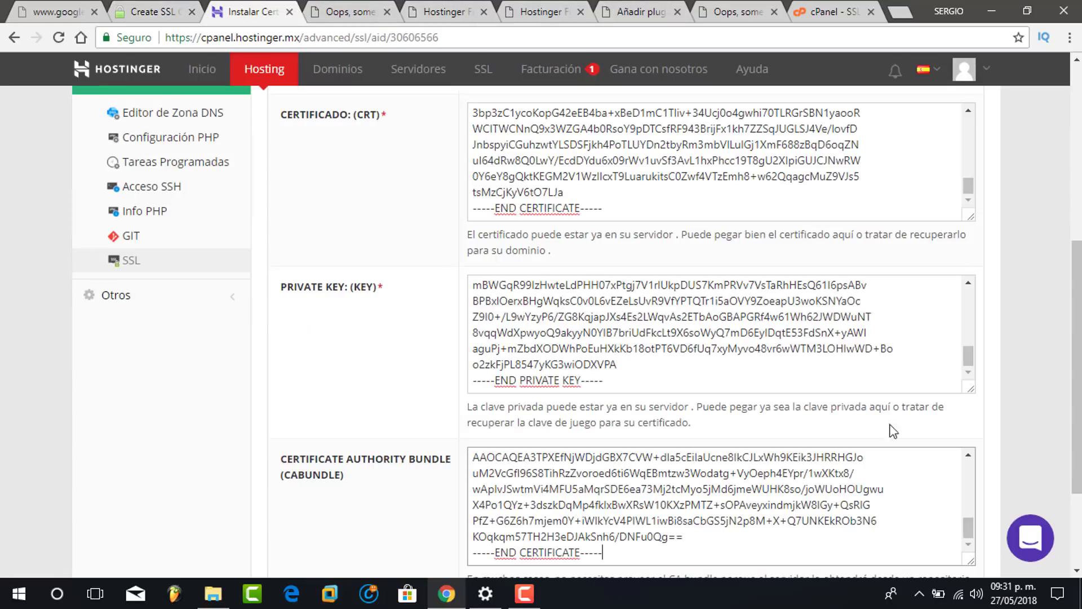
scroll(896, 430, down, 3)
scroll(577, 331, up, 5)
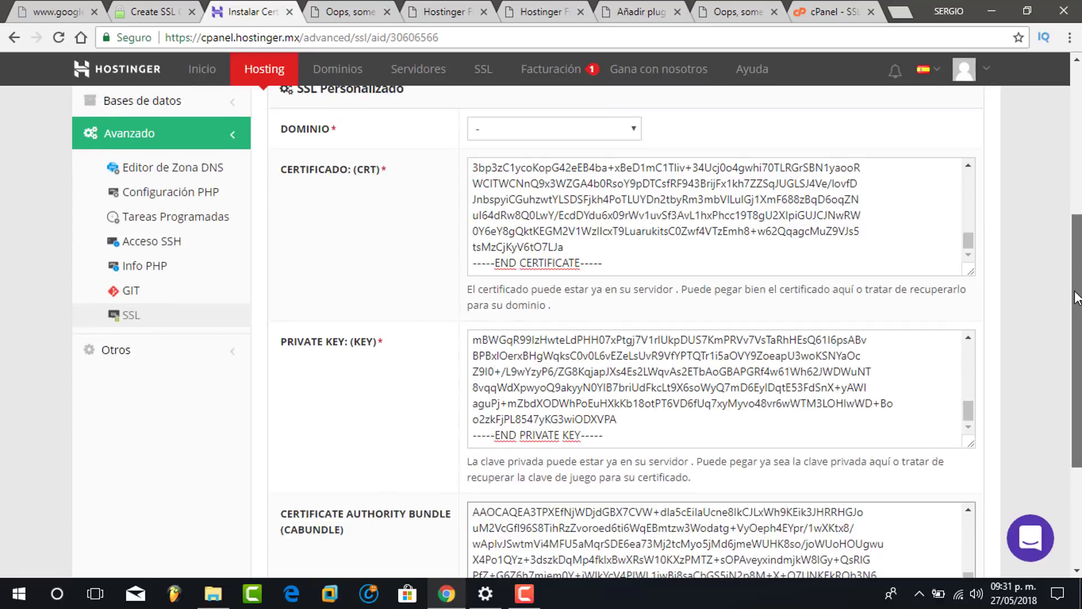